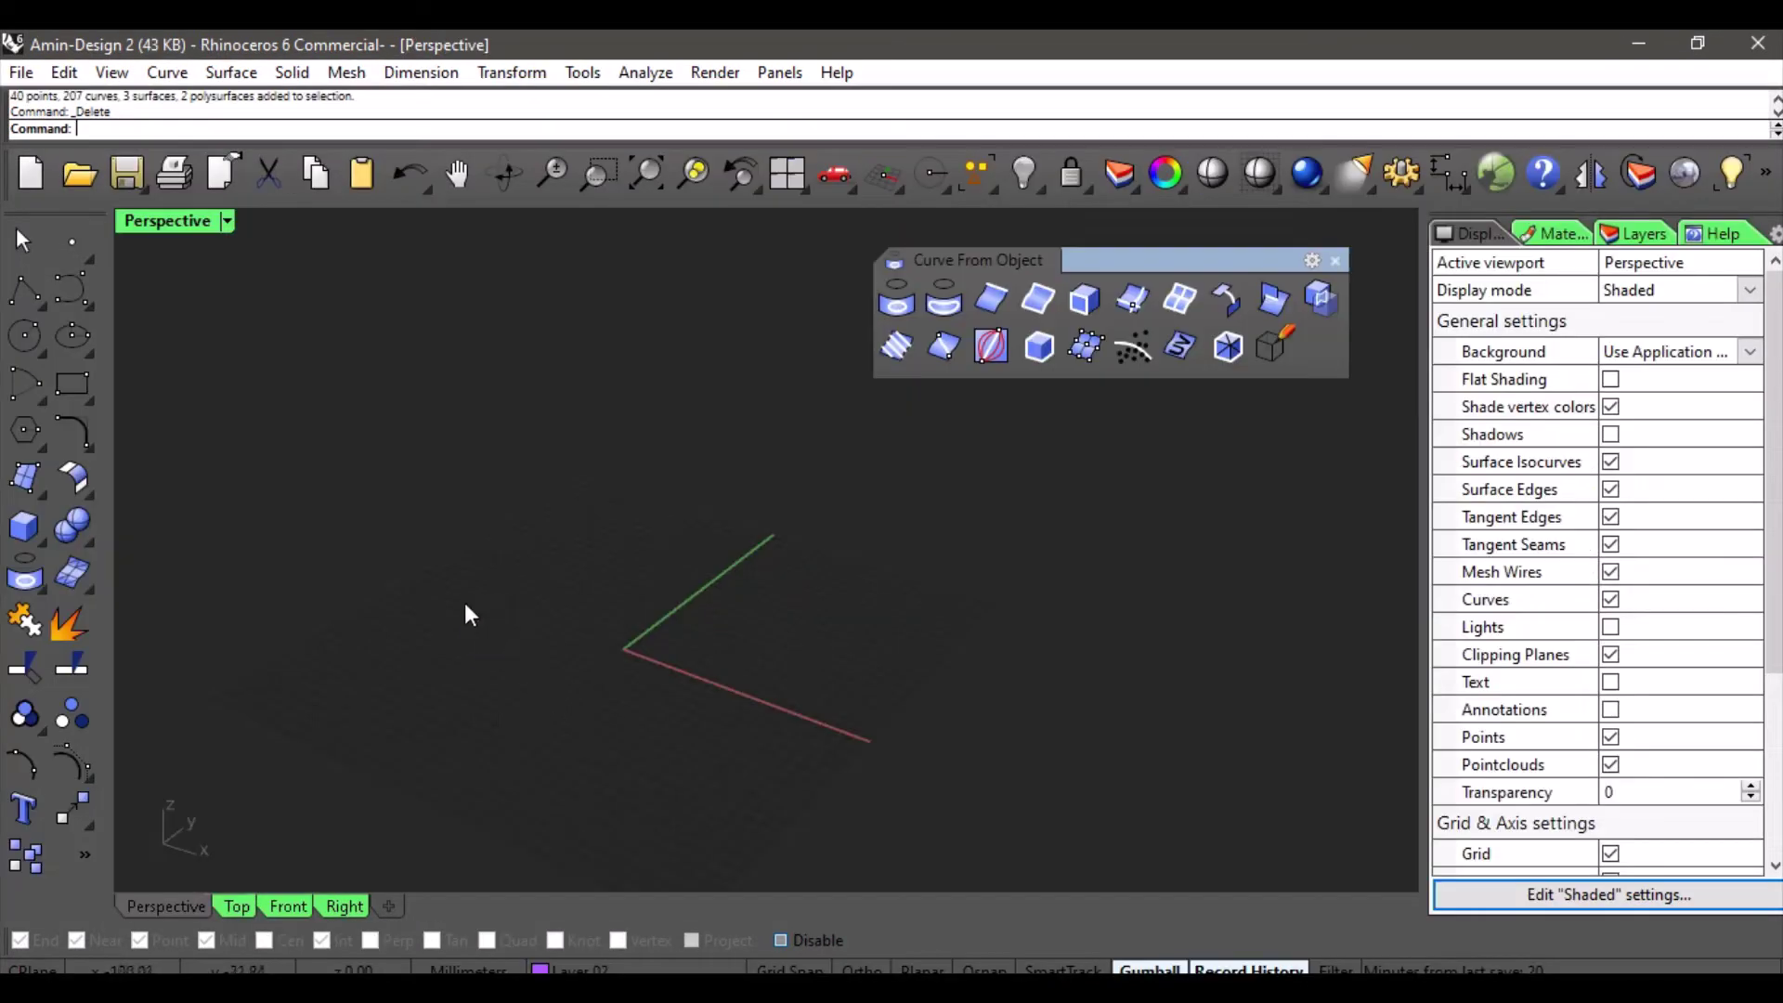
Create a four-sided surface from four corner points on the ground plane, behind the origin.
click(30, 481)
right_drag(577, 480, 554, 509)
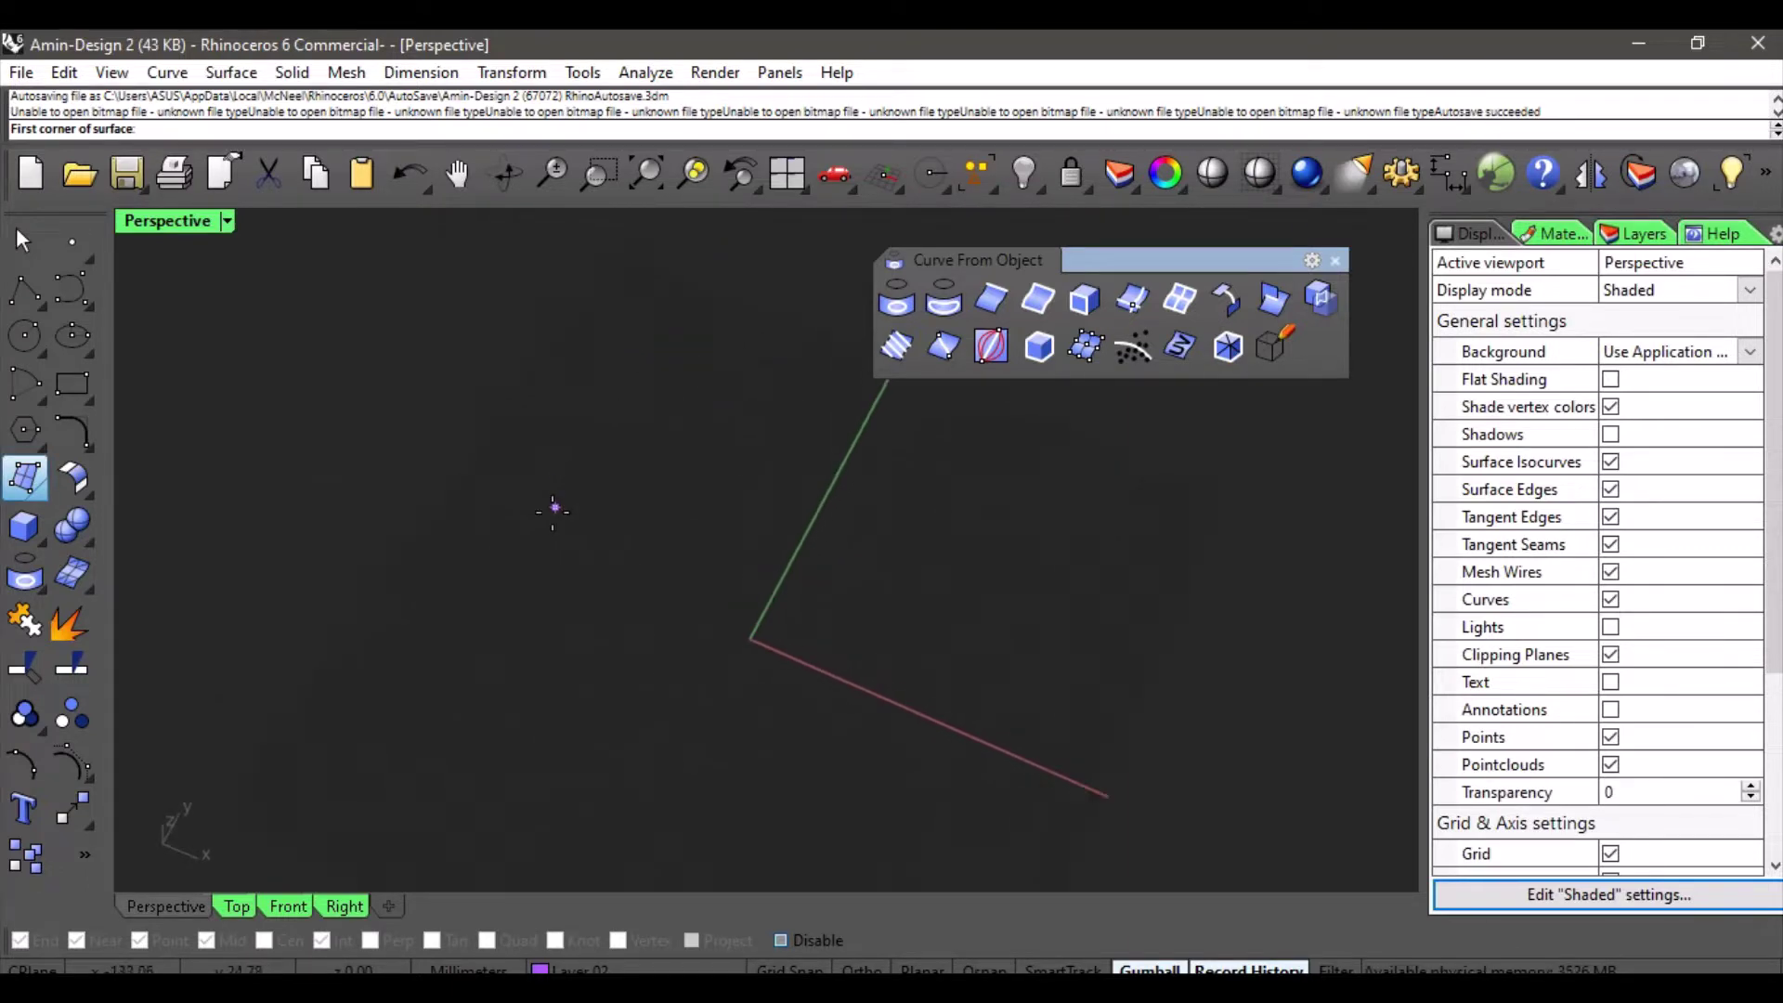
click(518, 543)
click(618, 327)
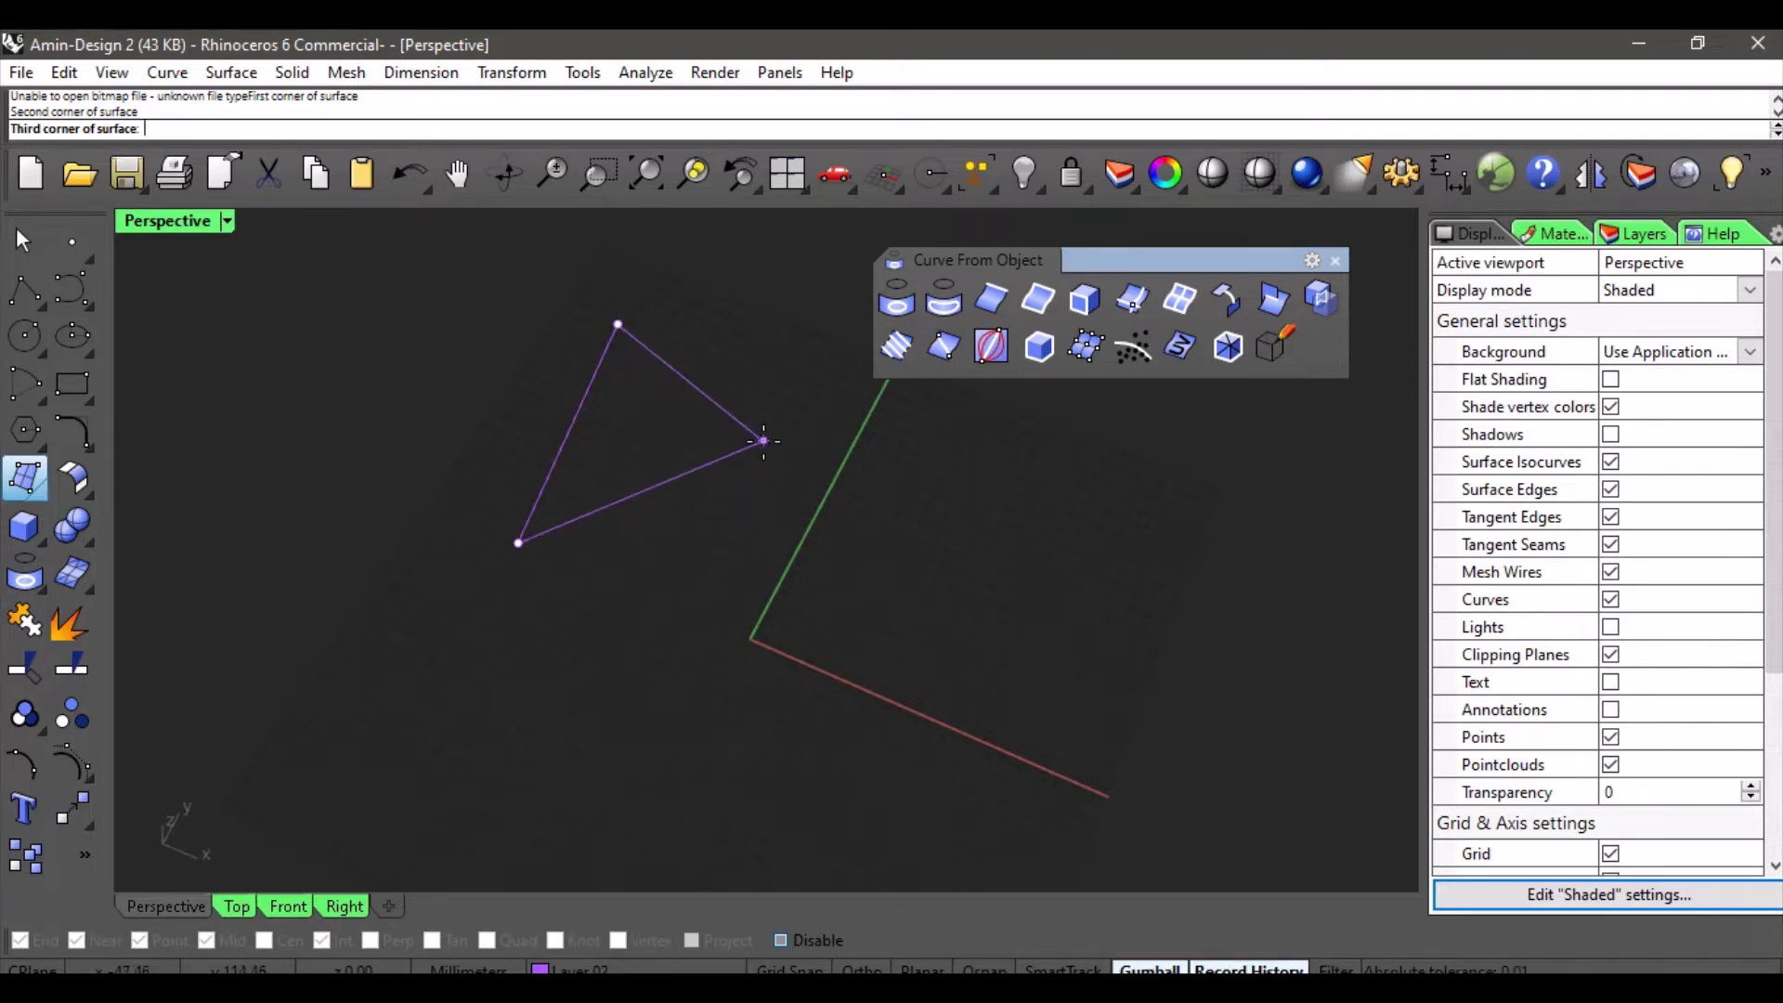
click(763, 441)
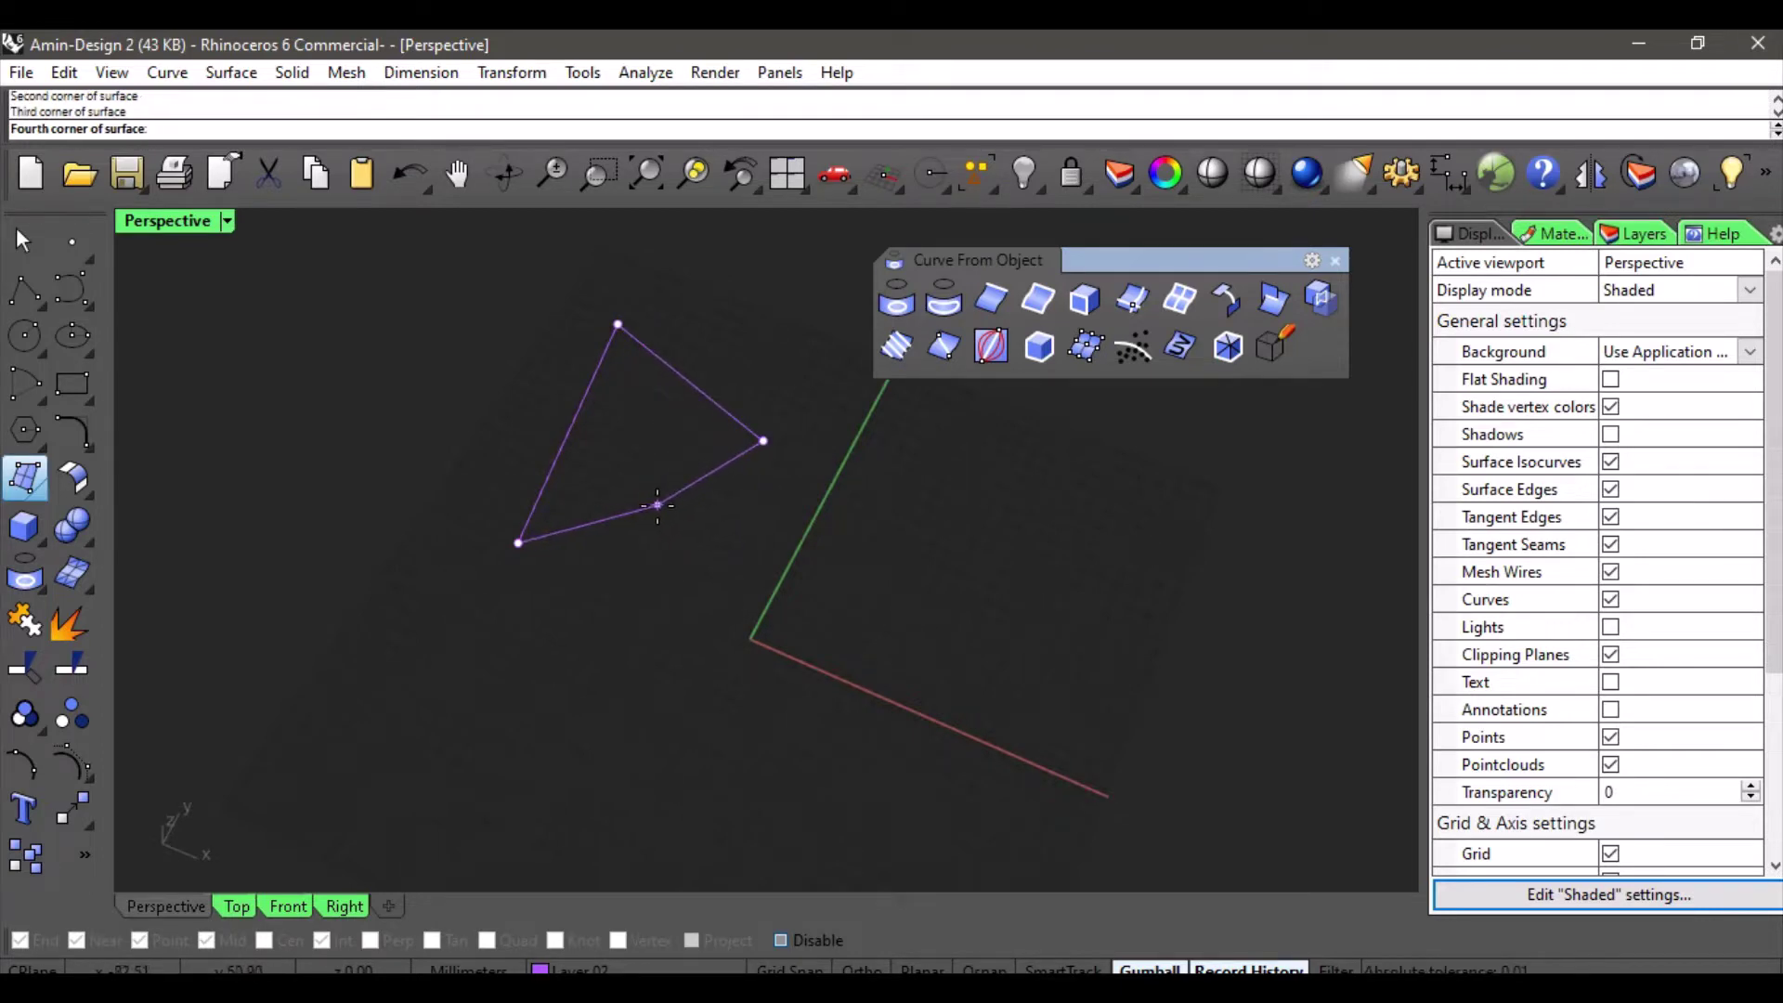
click(657, 505)
Move the purple surface straight up above the construction plane and deselect it.
right_drag(637, 658, 671, 576)
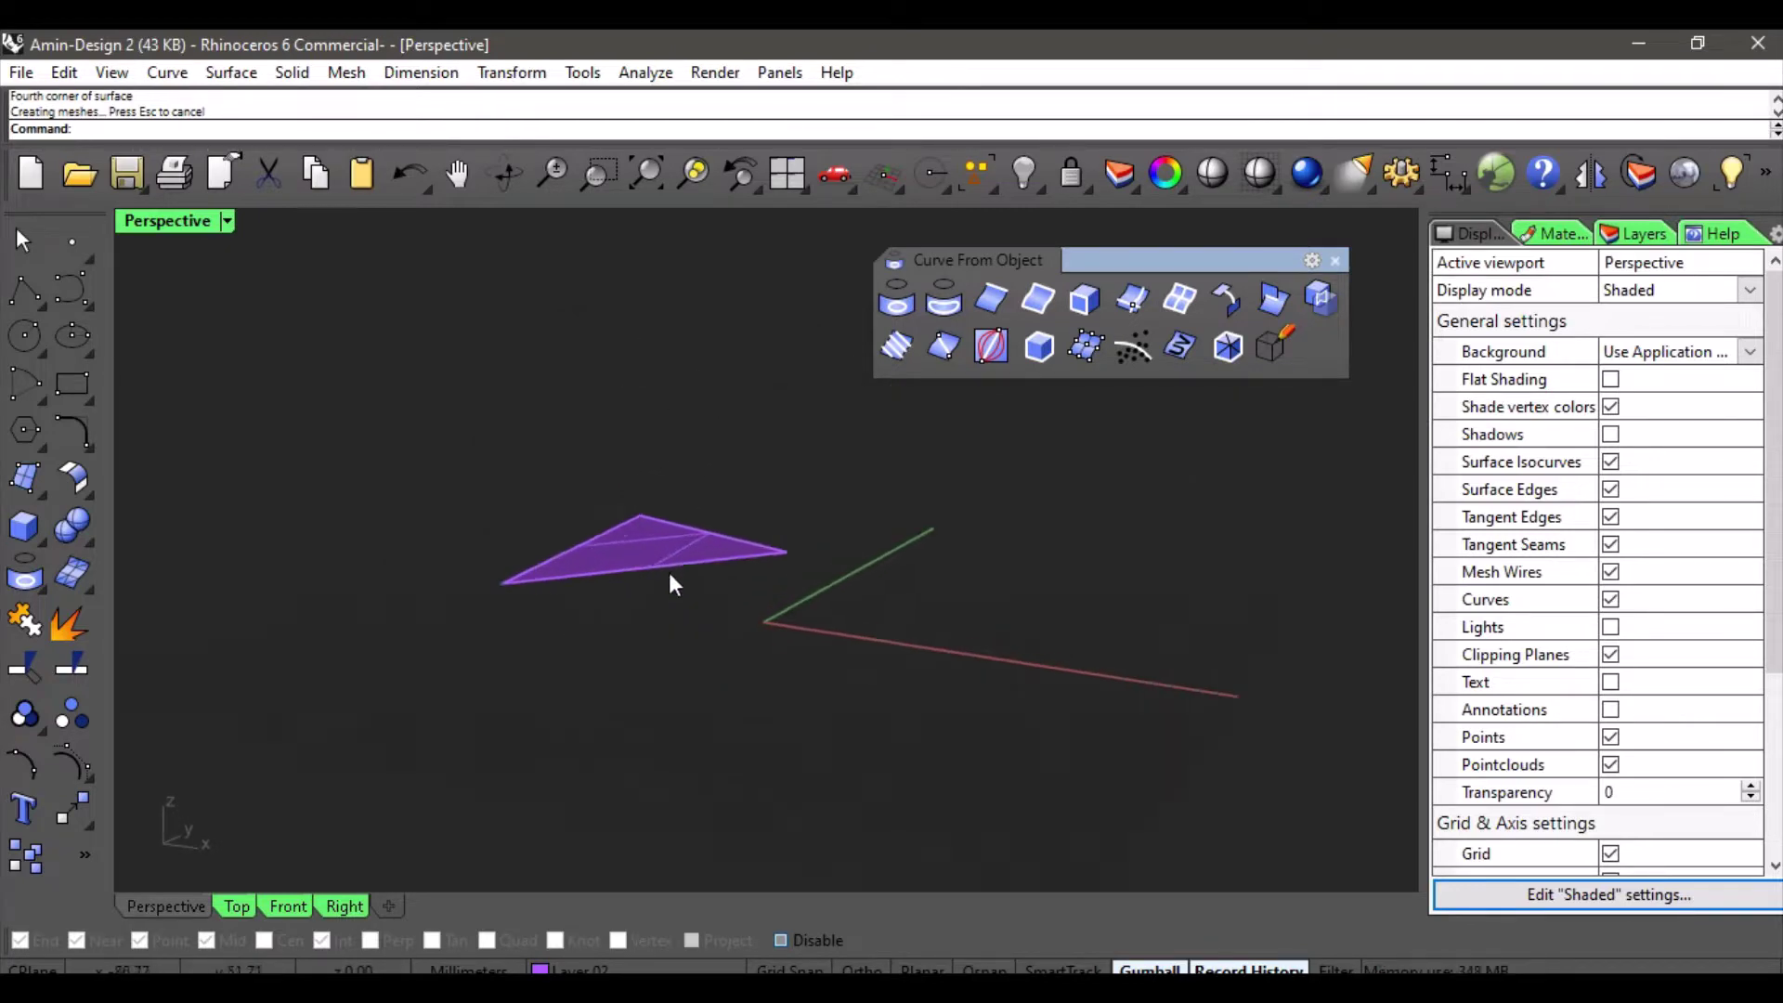
click(676, 548)
drag(650, 466, 592, 311)
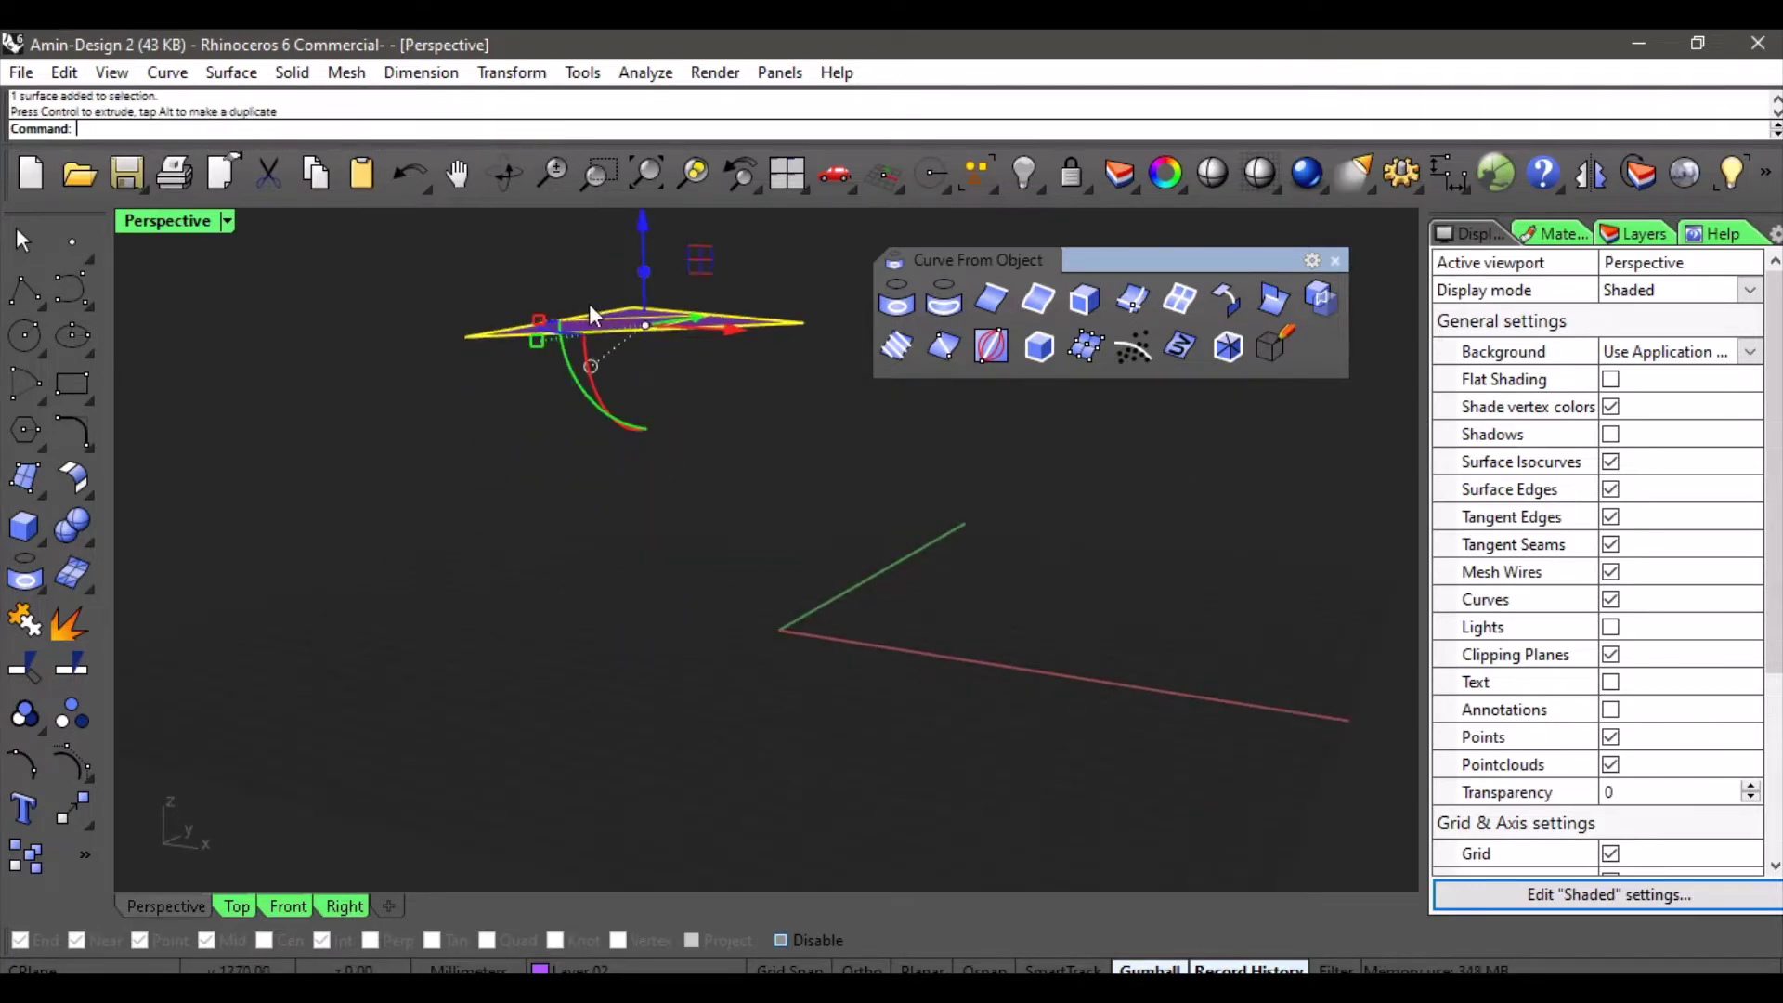
shift+right_drag(519, 441, 525, 645)
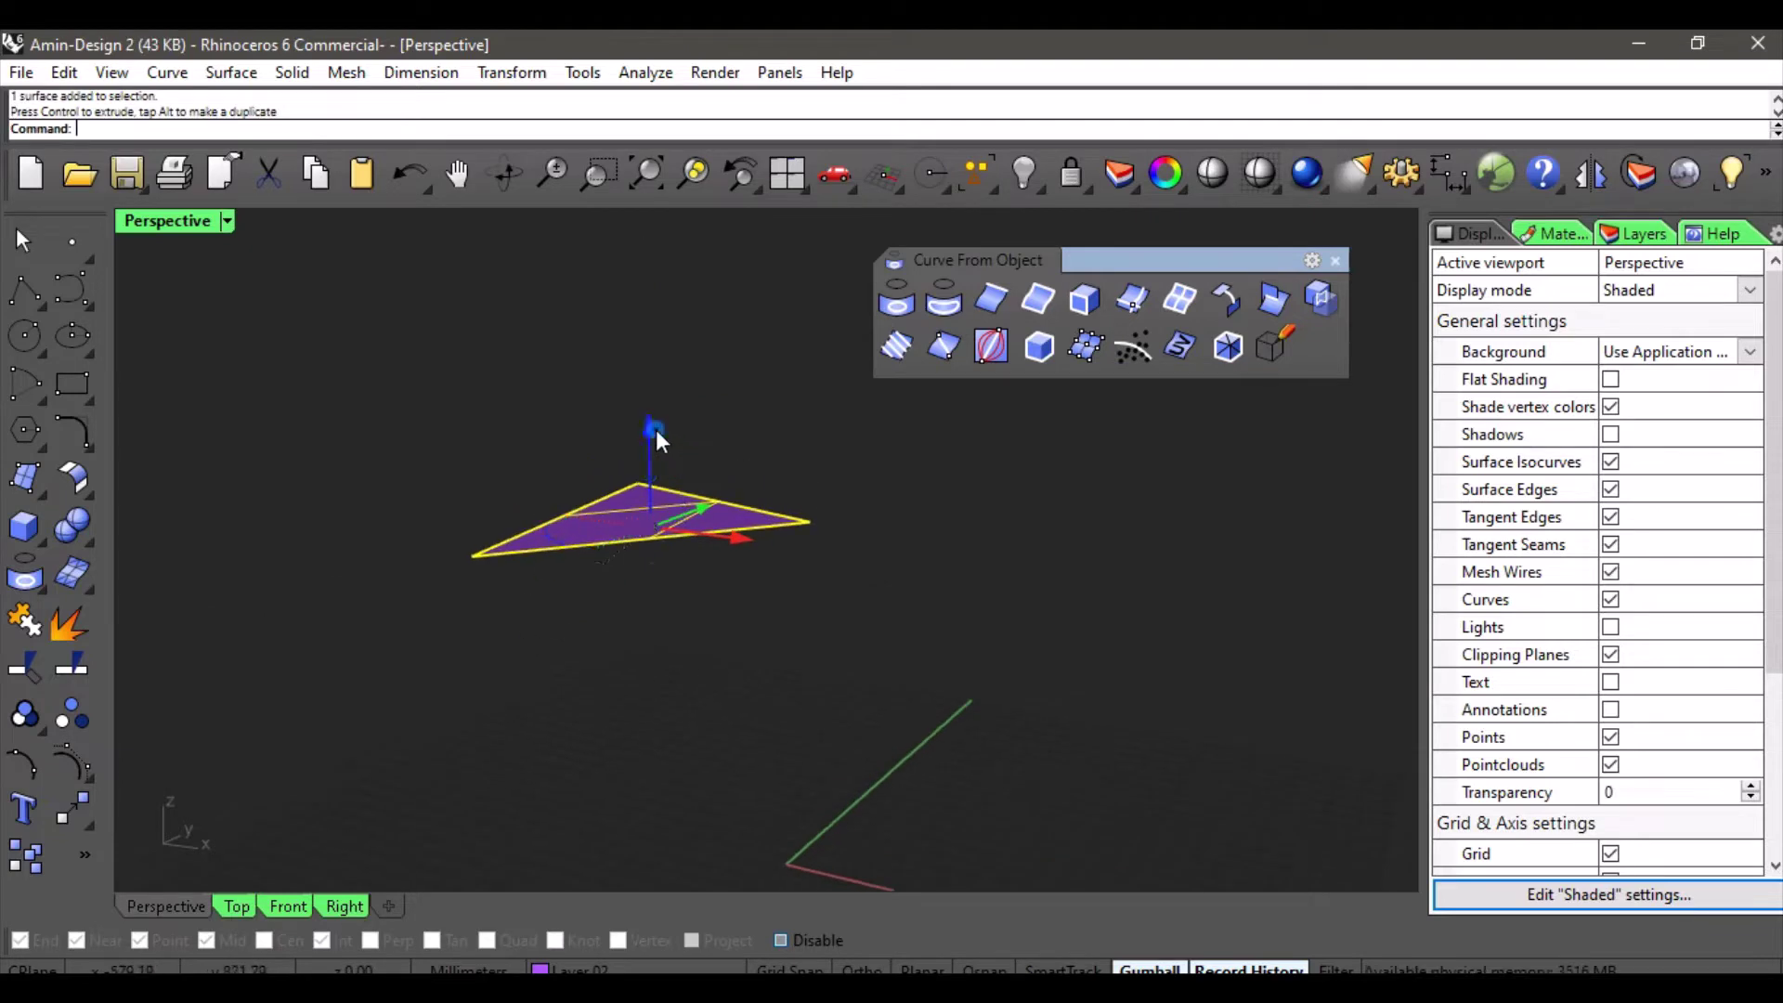
drag(655, 429, 627, 397)
click(627, 398)
right_drag(656, 588, 577, 614)
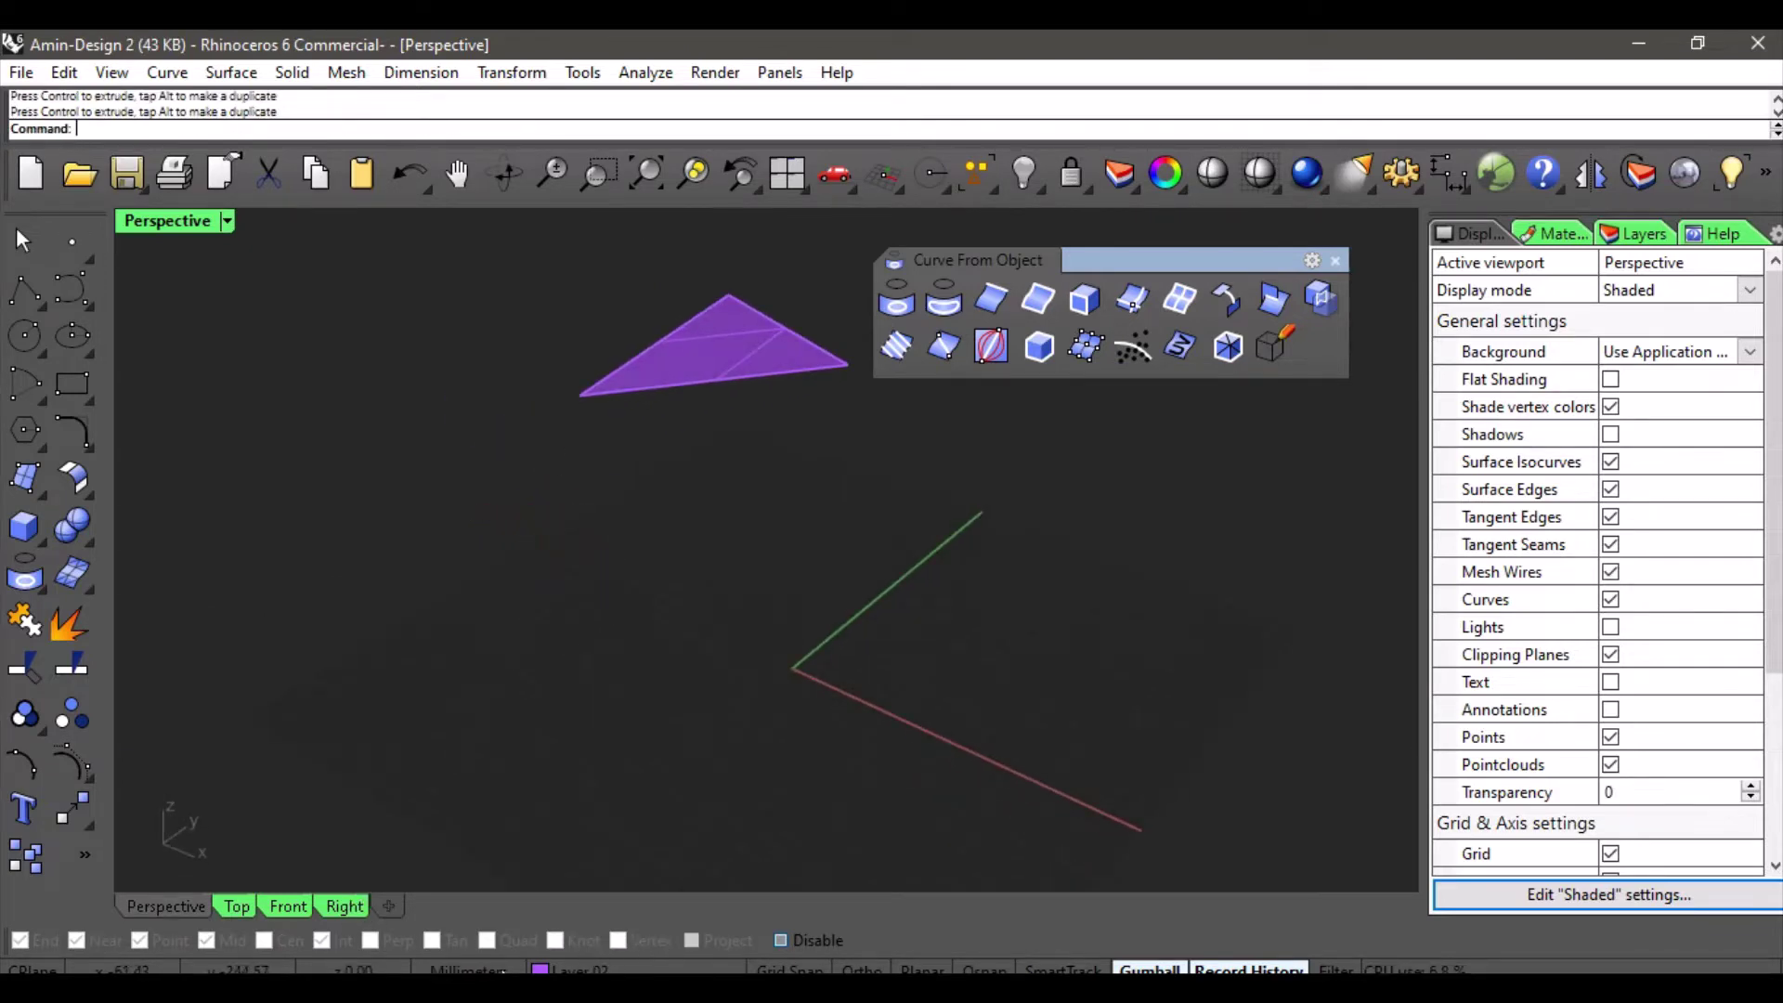
Make Layer 06 current and build a solid box over the origin, with its top below the raised surface.
click(571, 969)
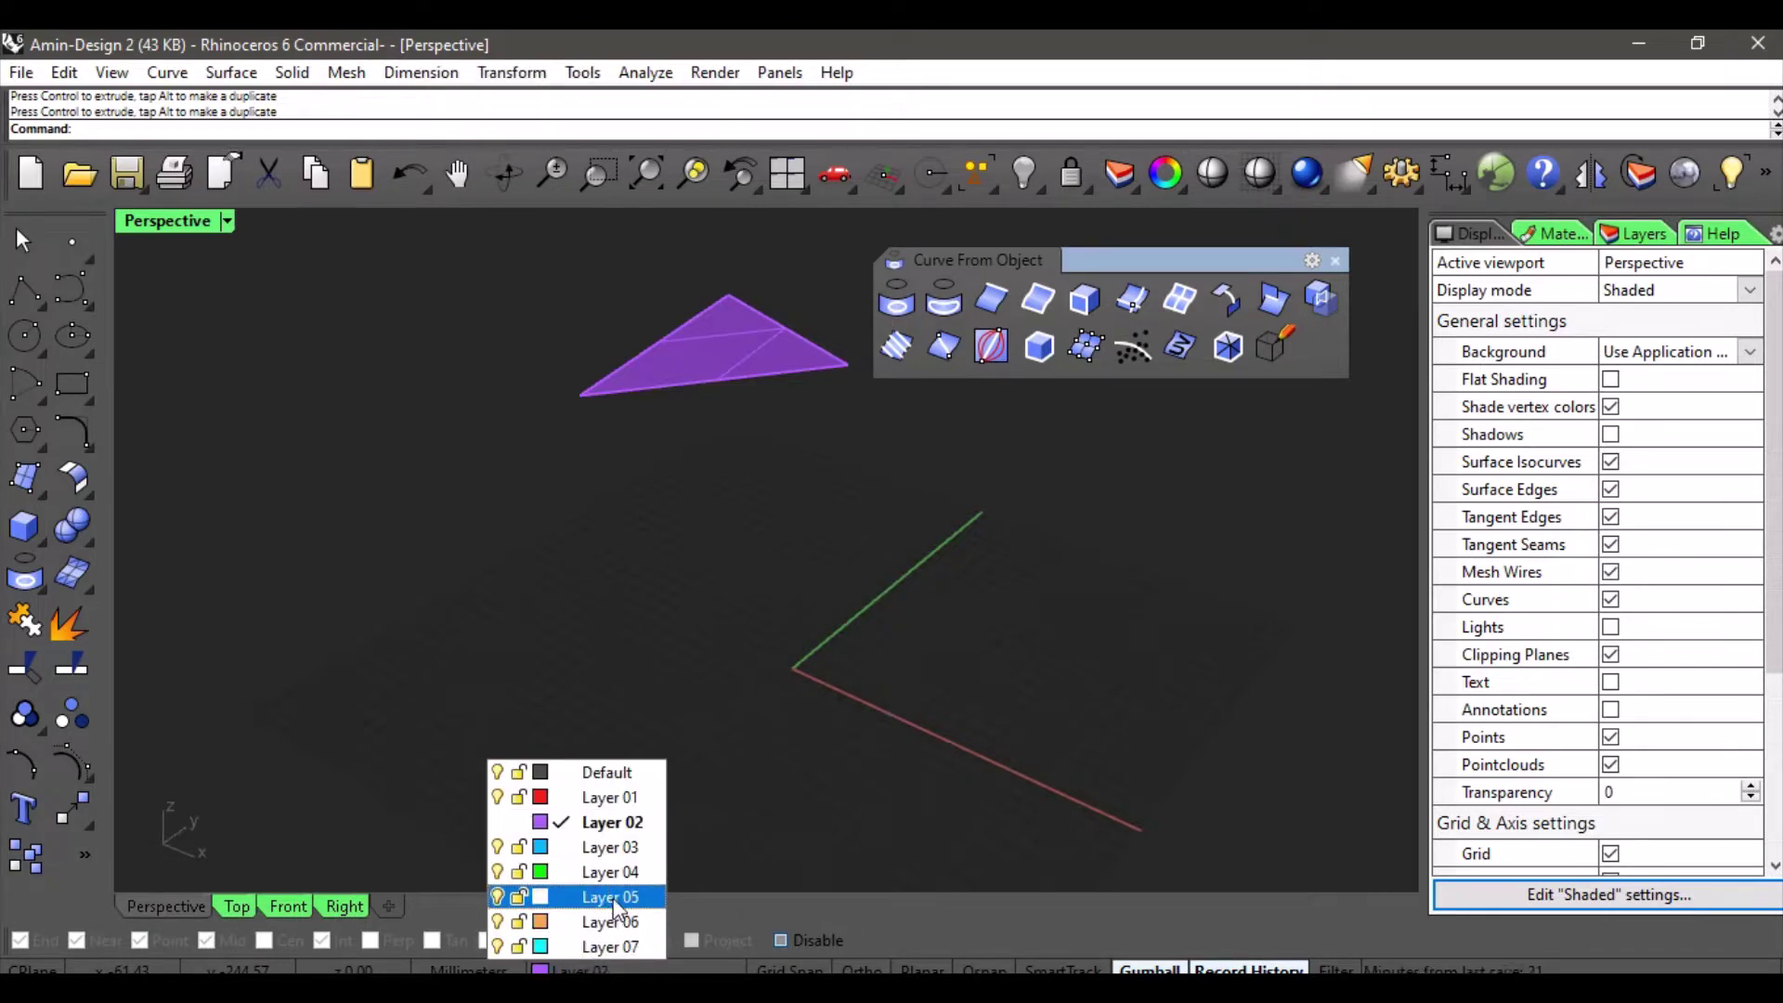
click(611, 920)
click(23, 526)
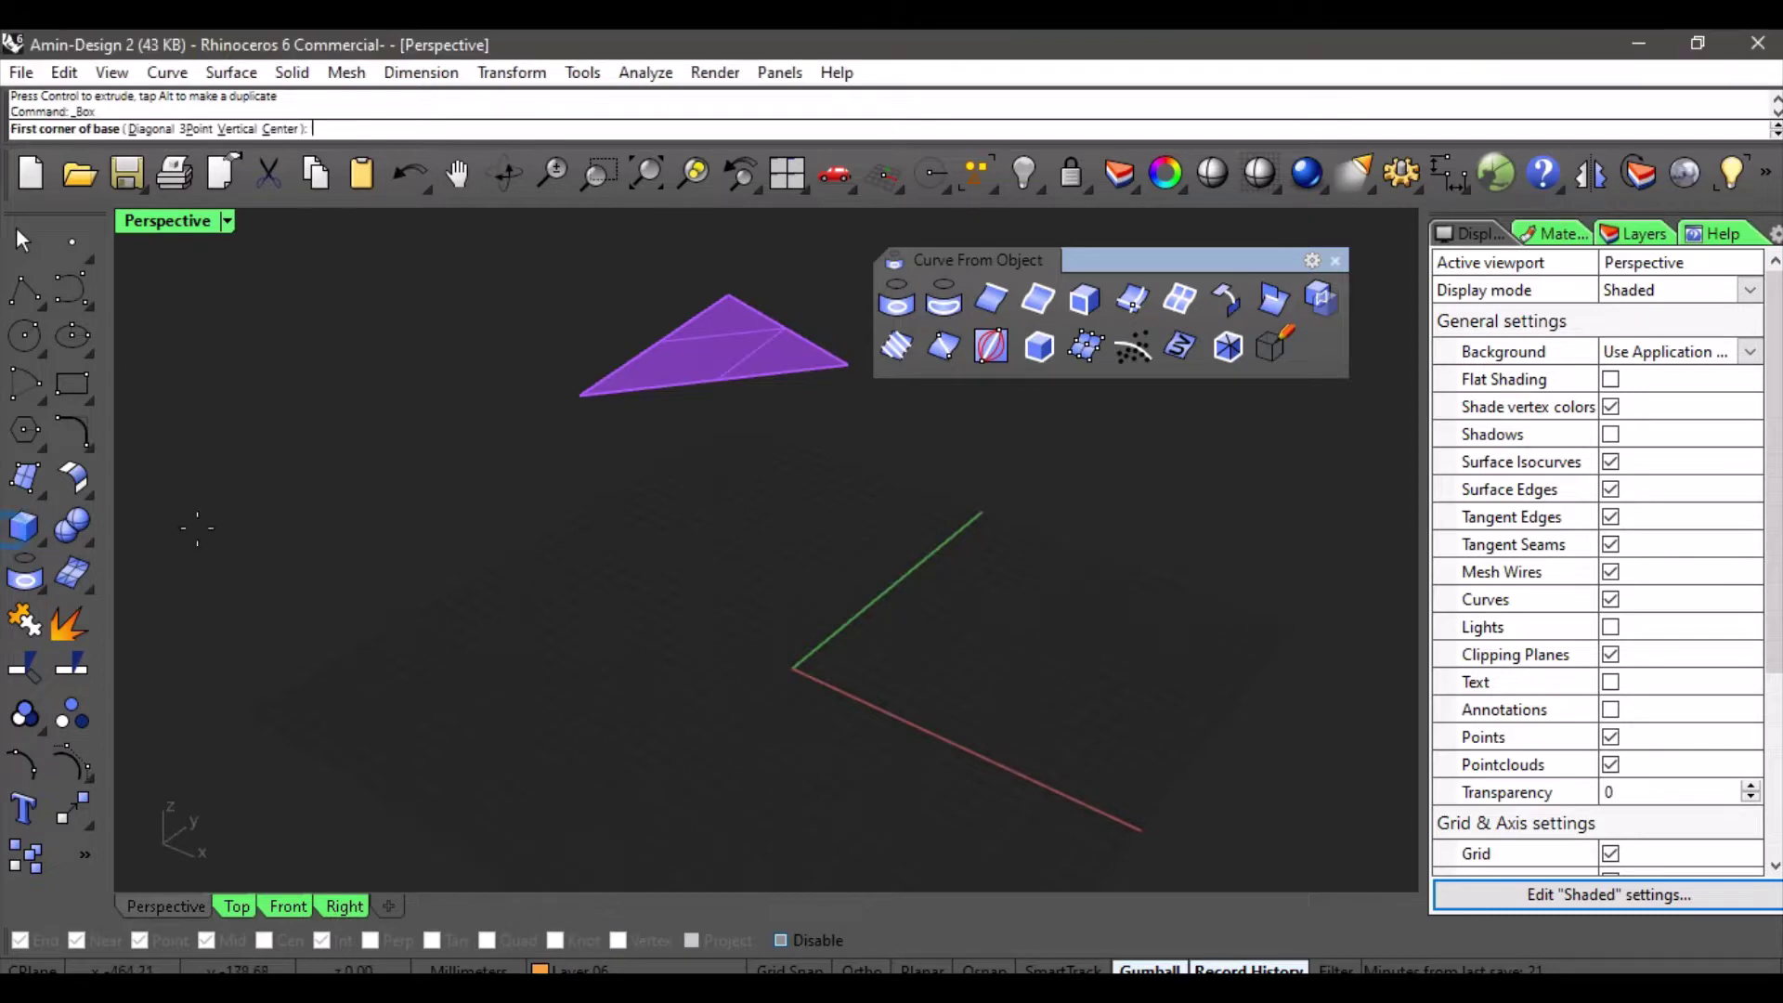
right_drag(833, 559, 734, 558)
click(754, 535)
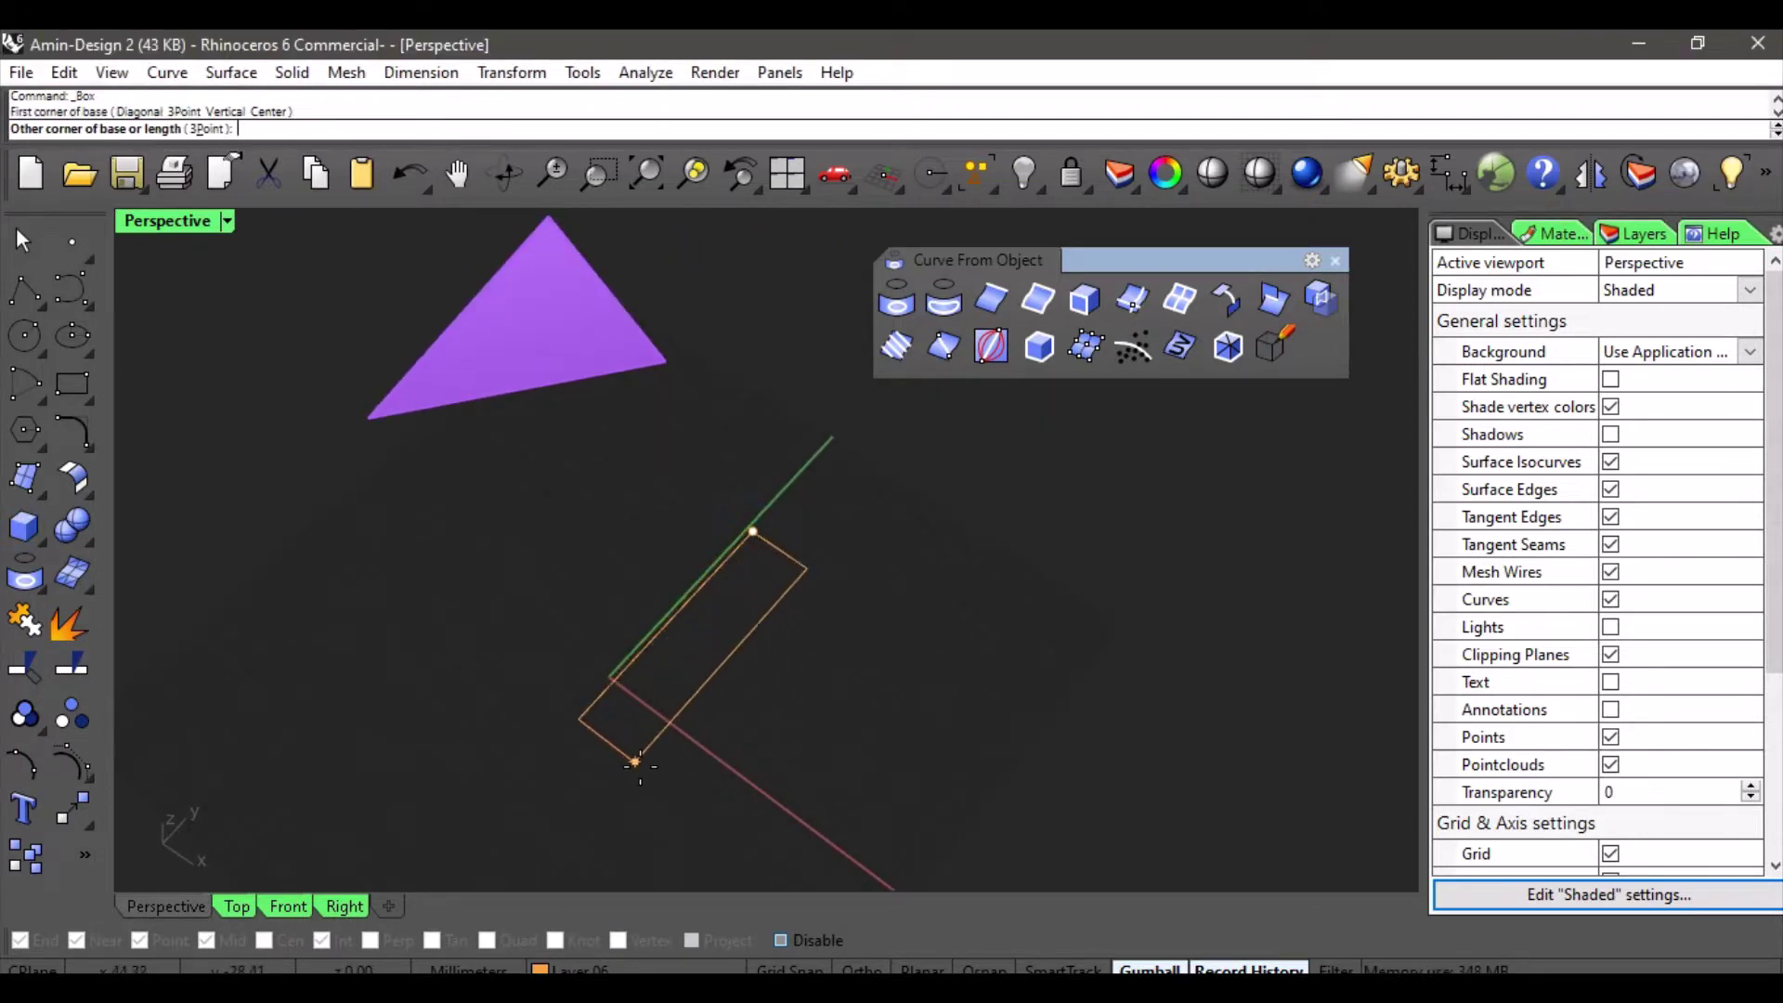
click(732, 854)
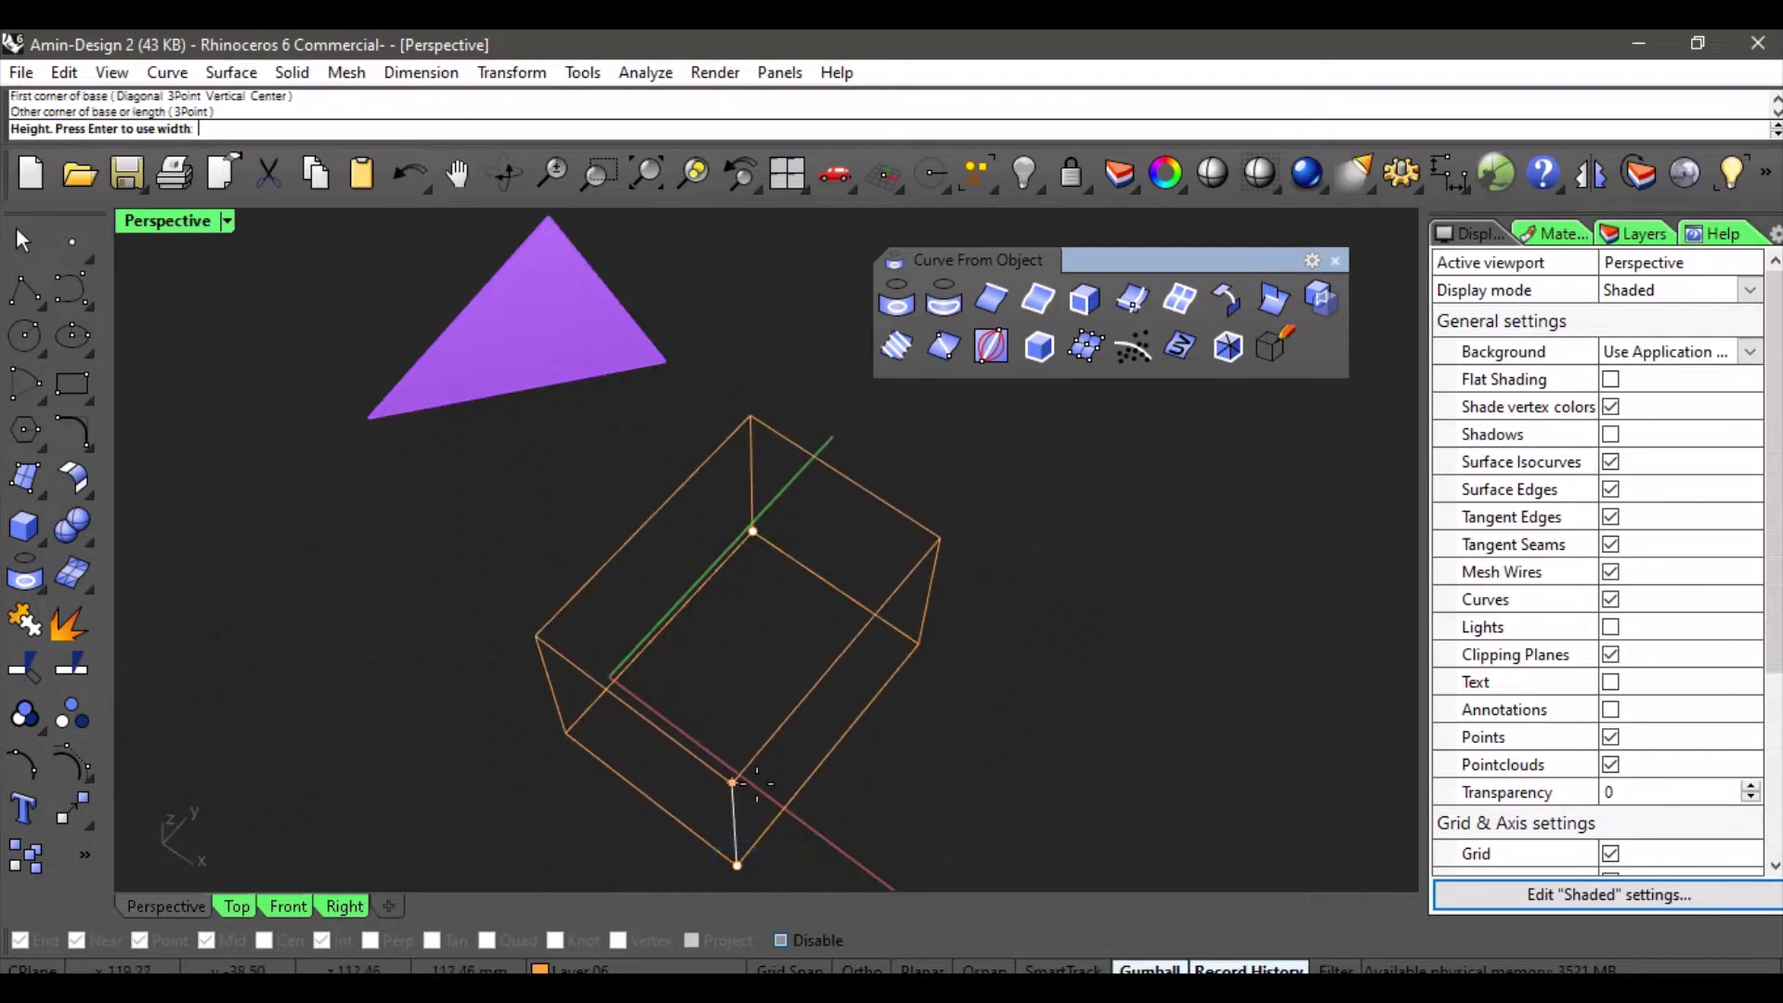
right_drag(743, 831, 710, 664)
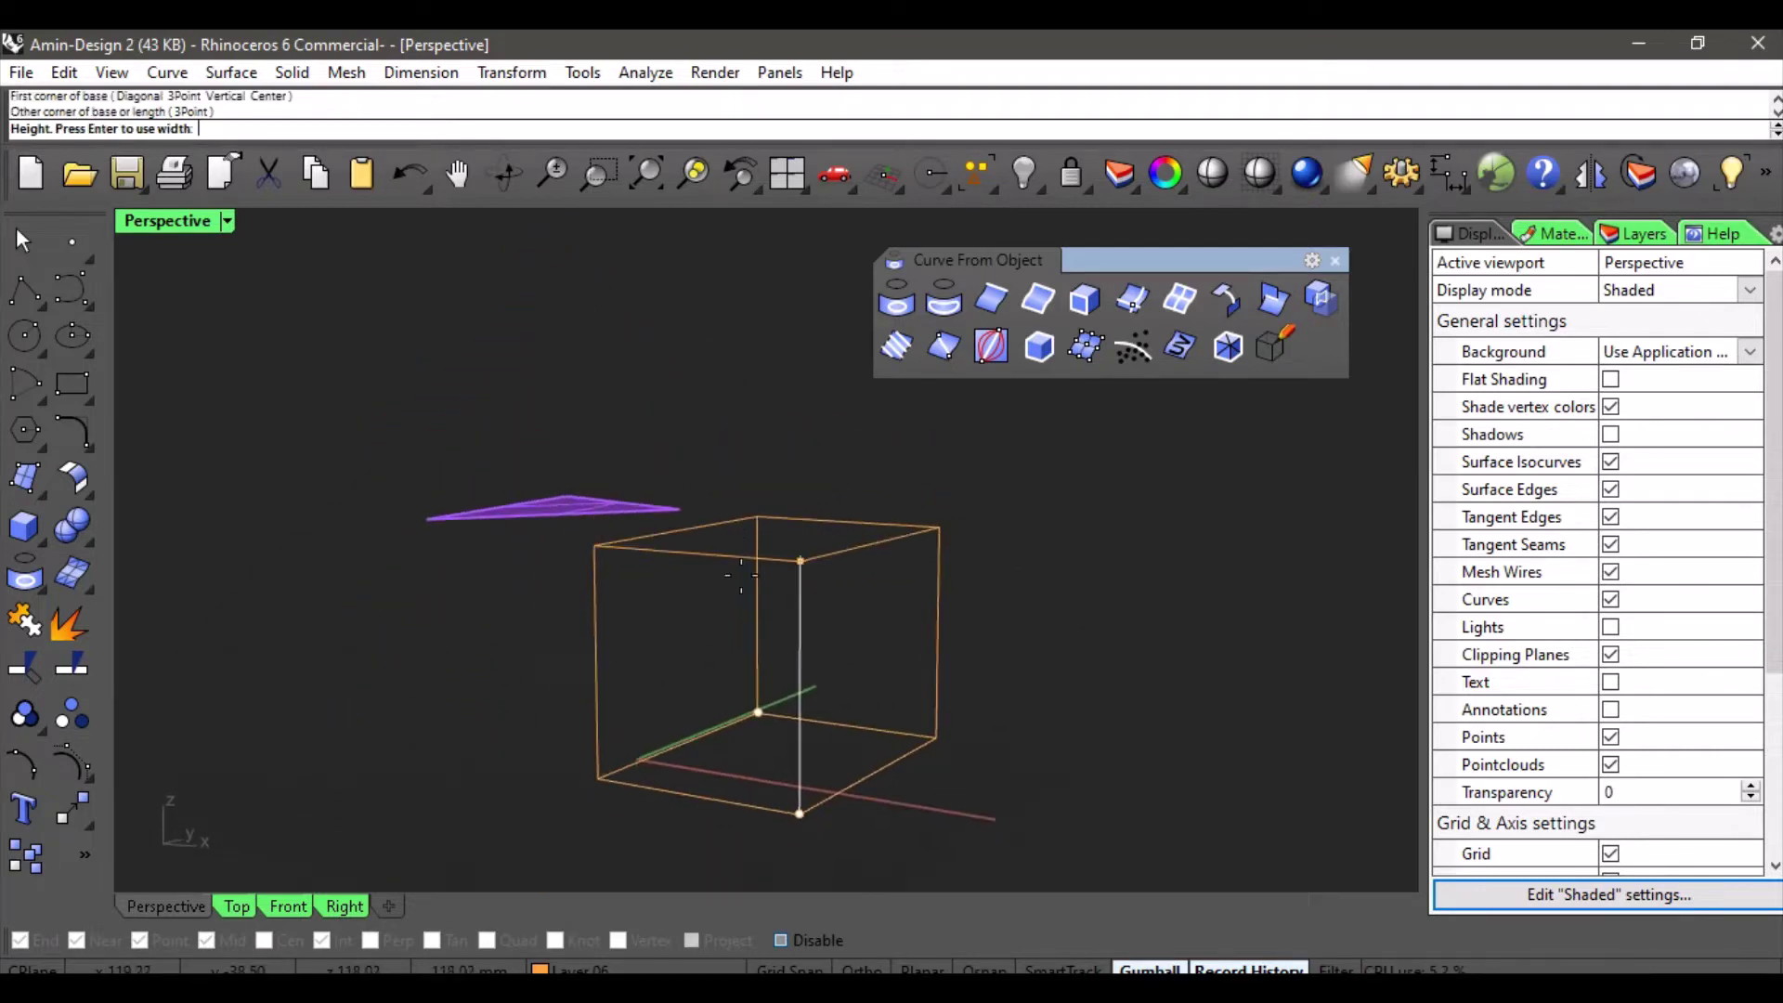
click(721, 654)
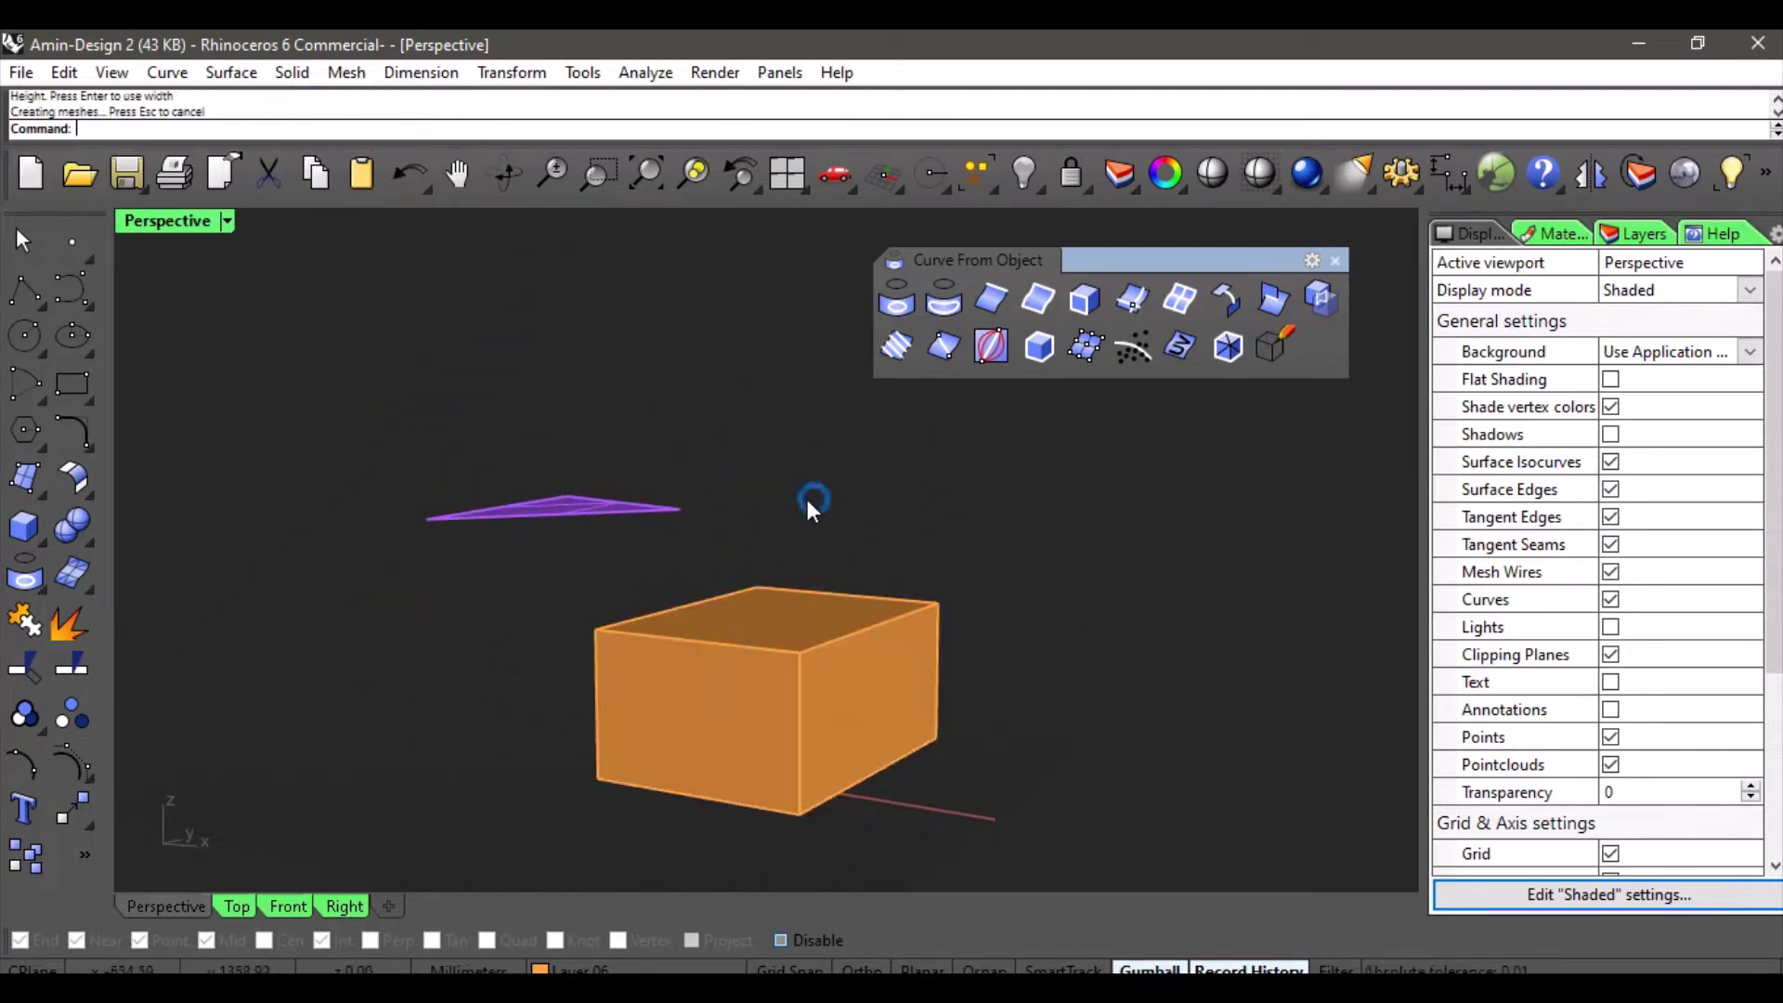
Make Layer 04 current and start an edge blend curve from the purple surface's near edge to the box's nearest upper extrusion edge.
right_drag(807, 501, 601, 434)
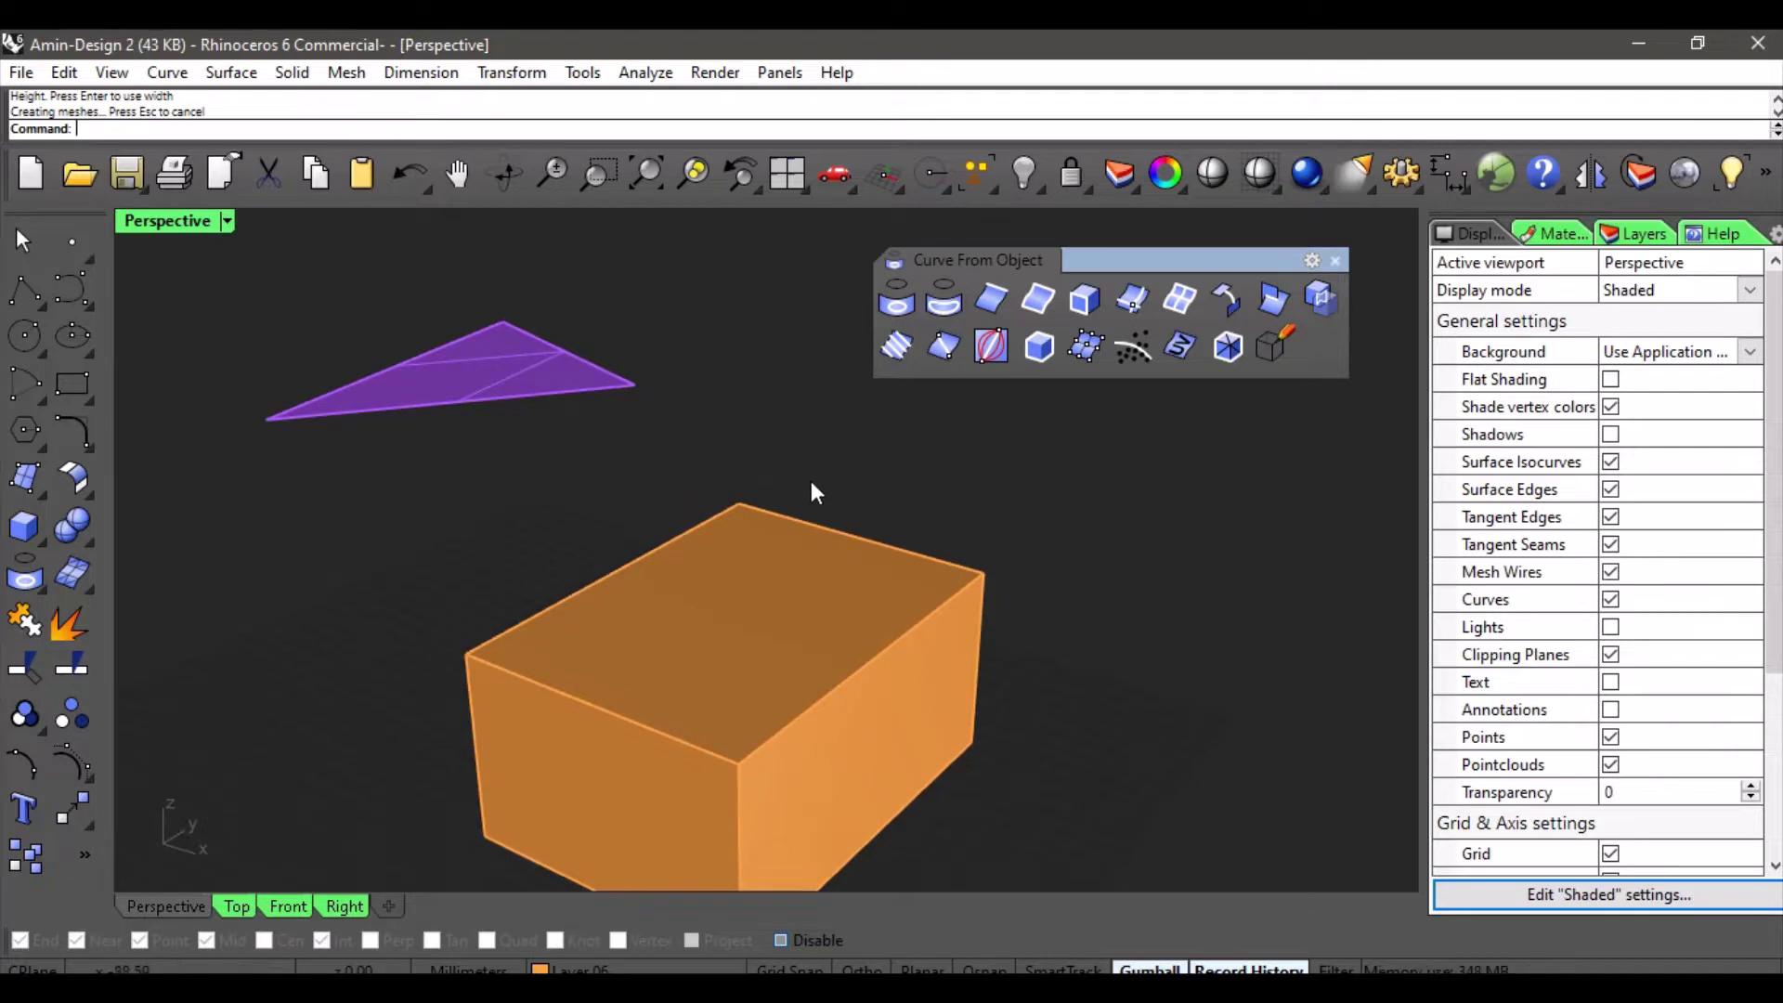
click(578, 970)
click(613, 871)
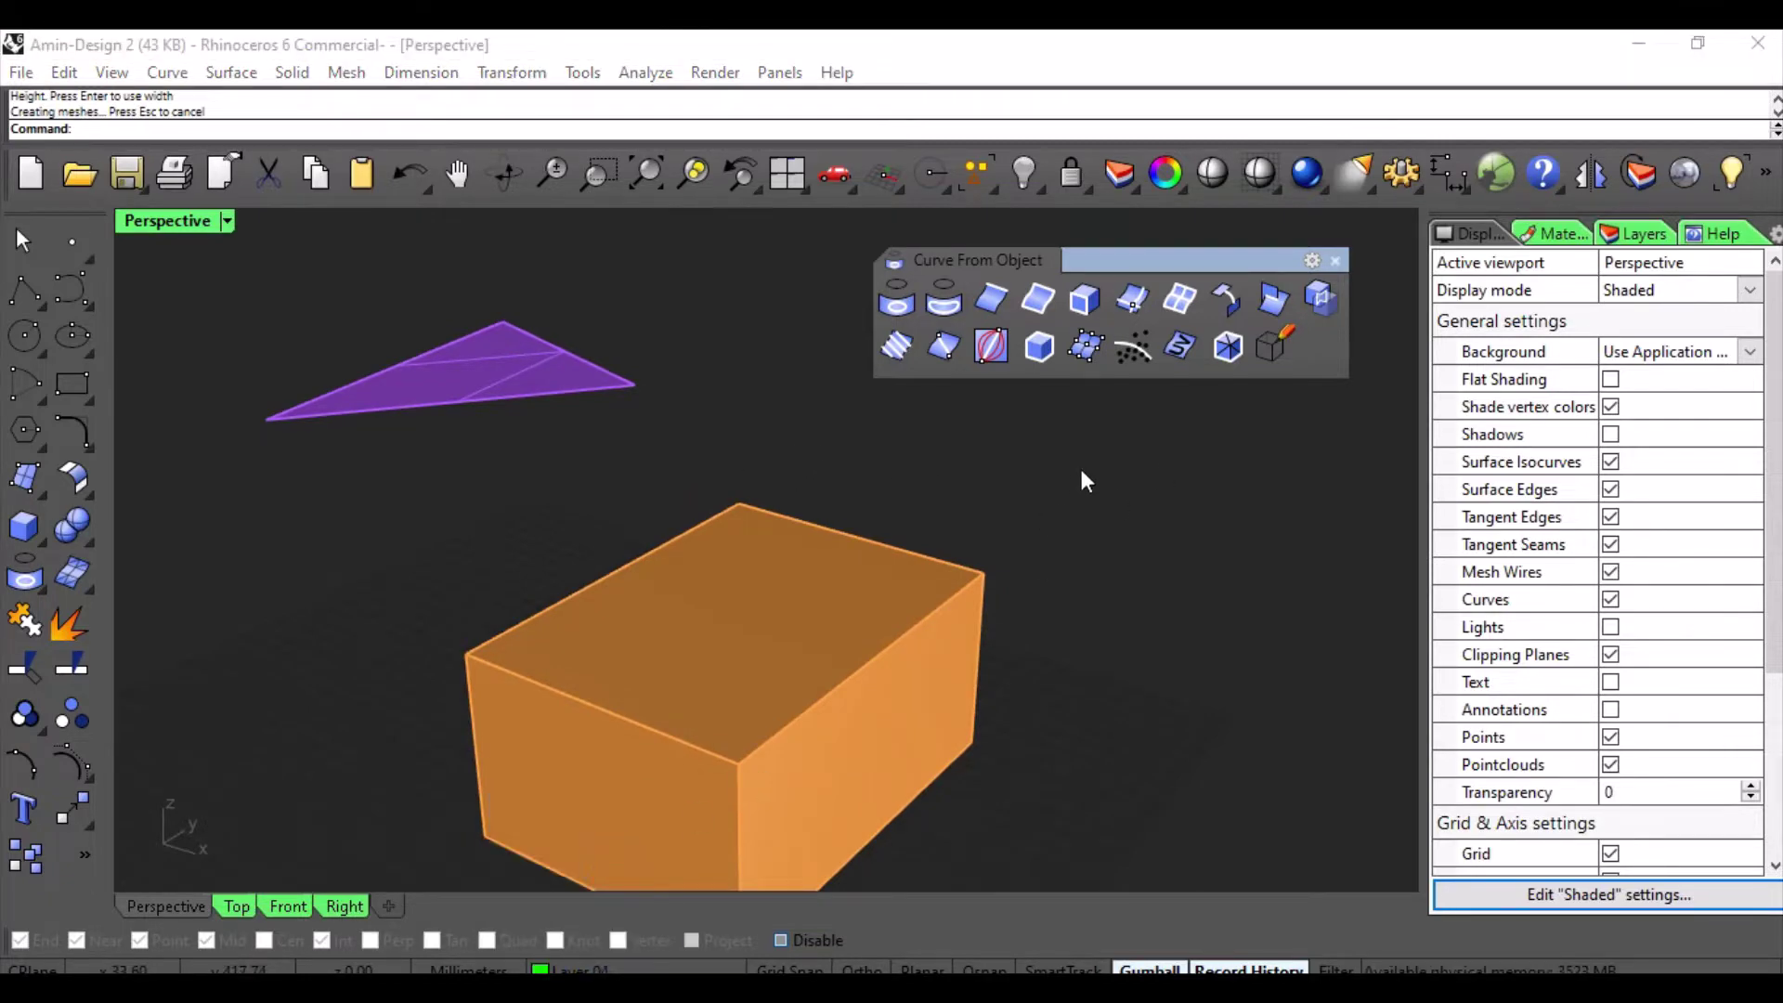
click(1234, 302)
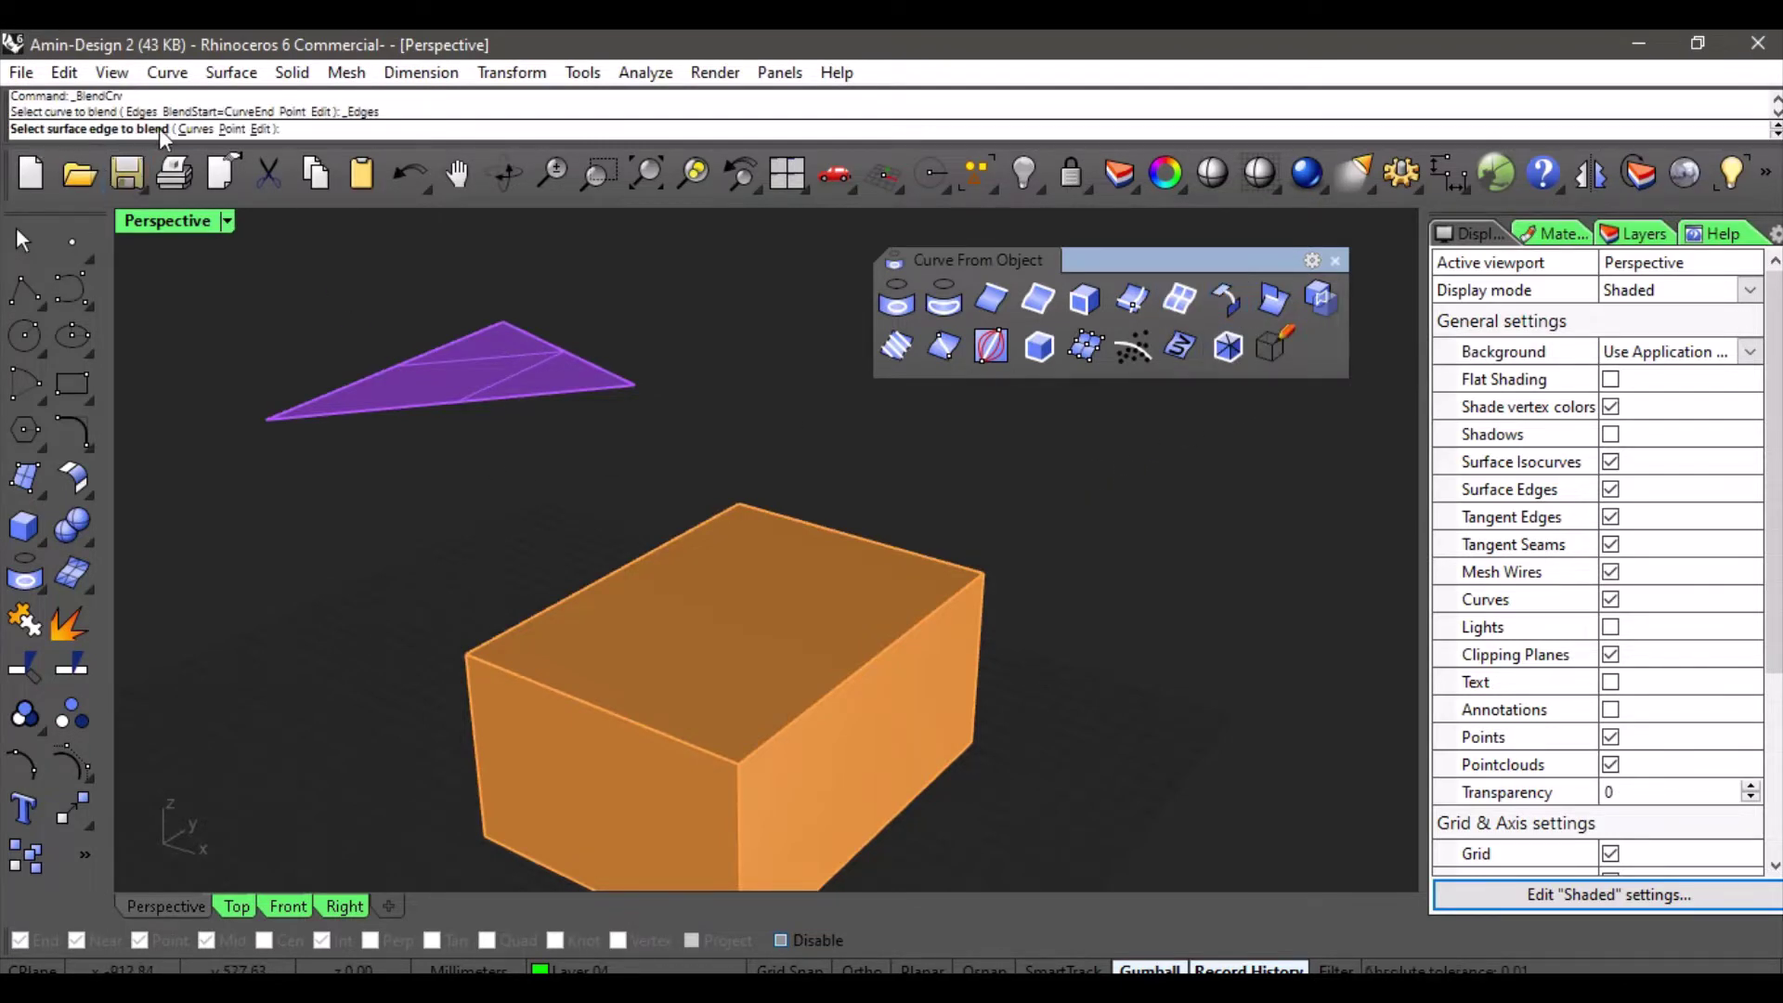
click(475, 397)
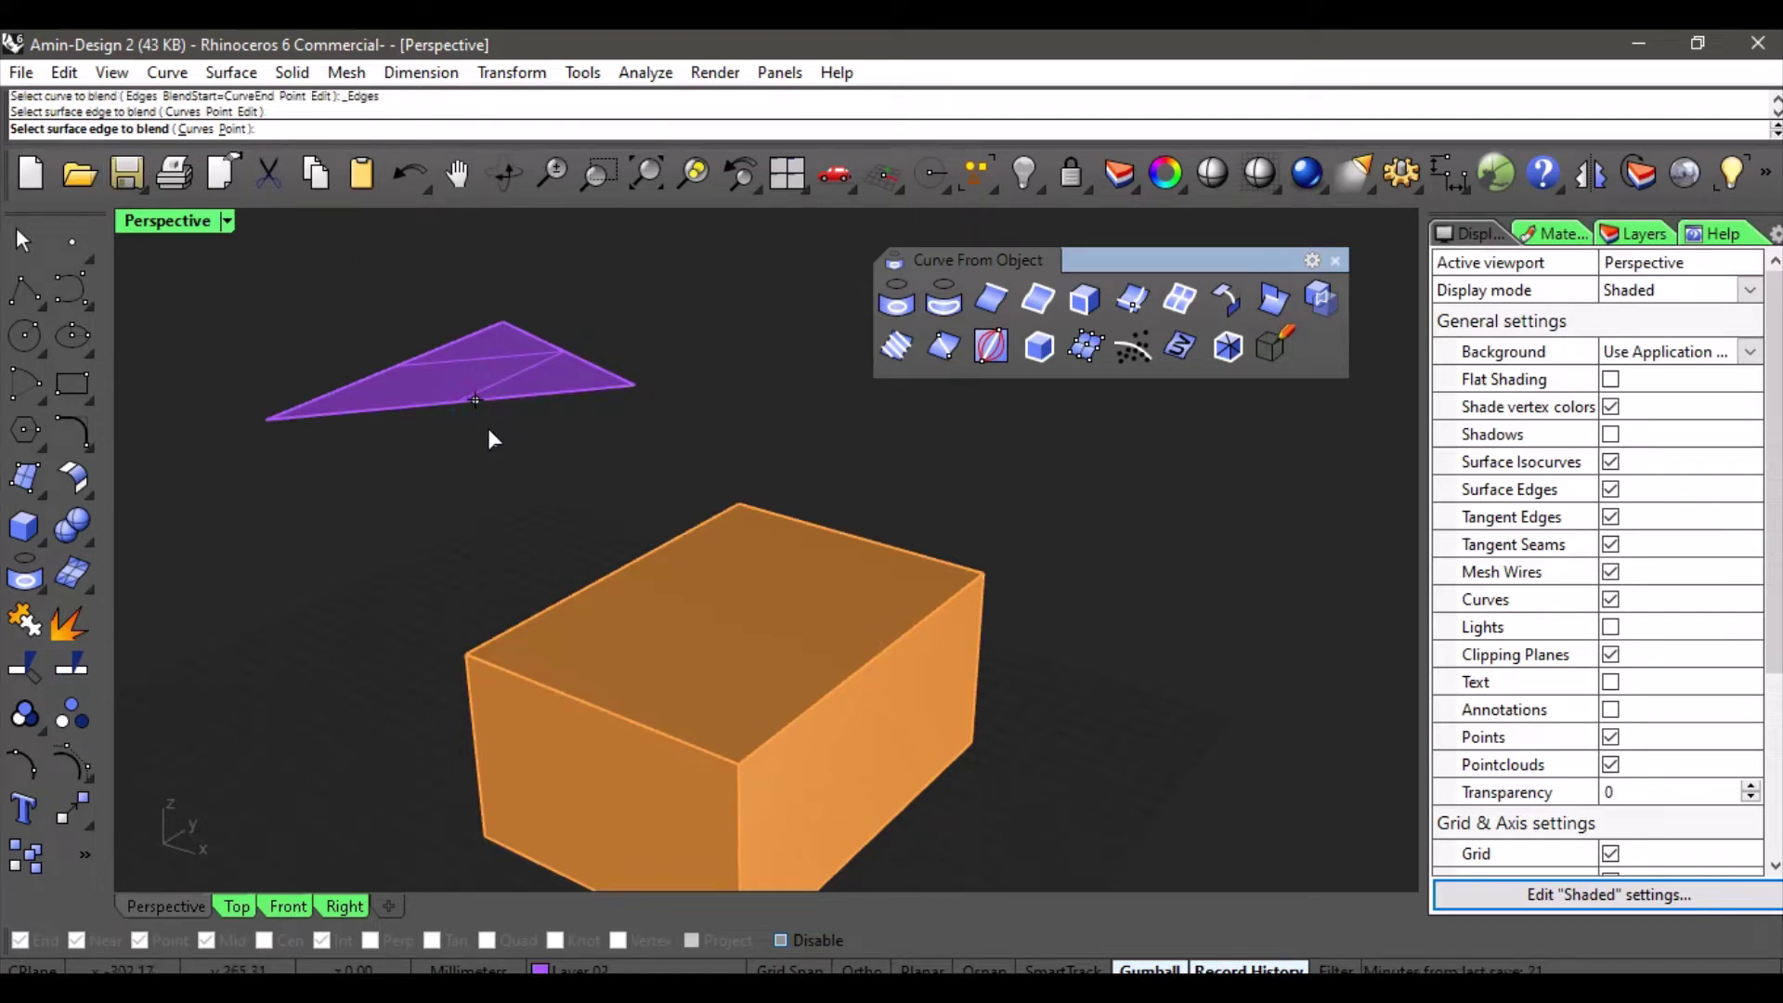
scroll(506, 425, up, 1)
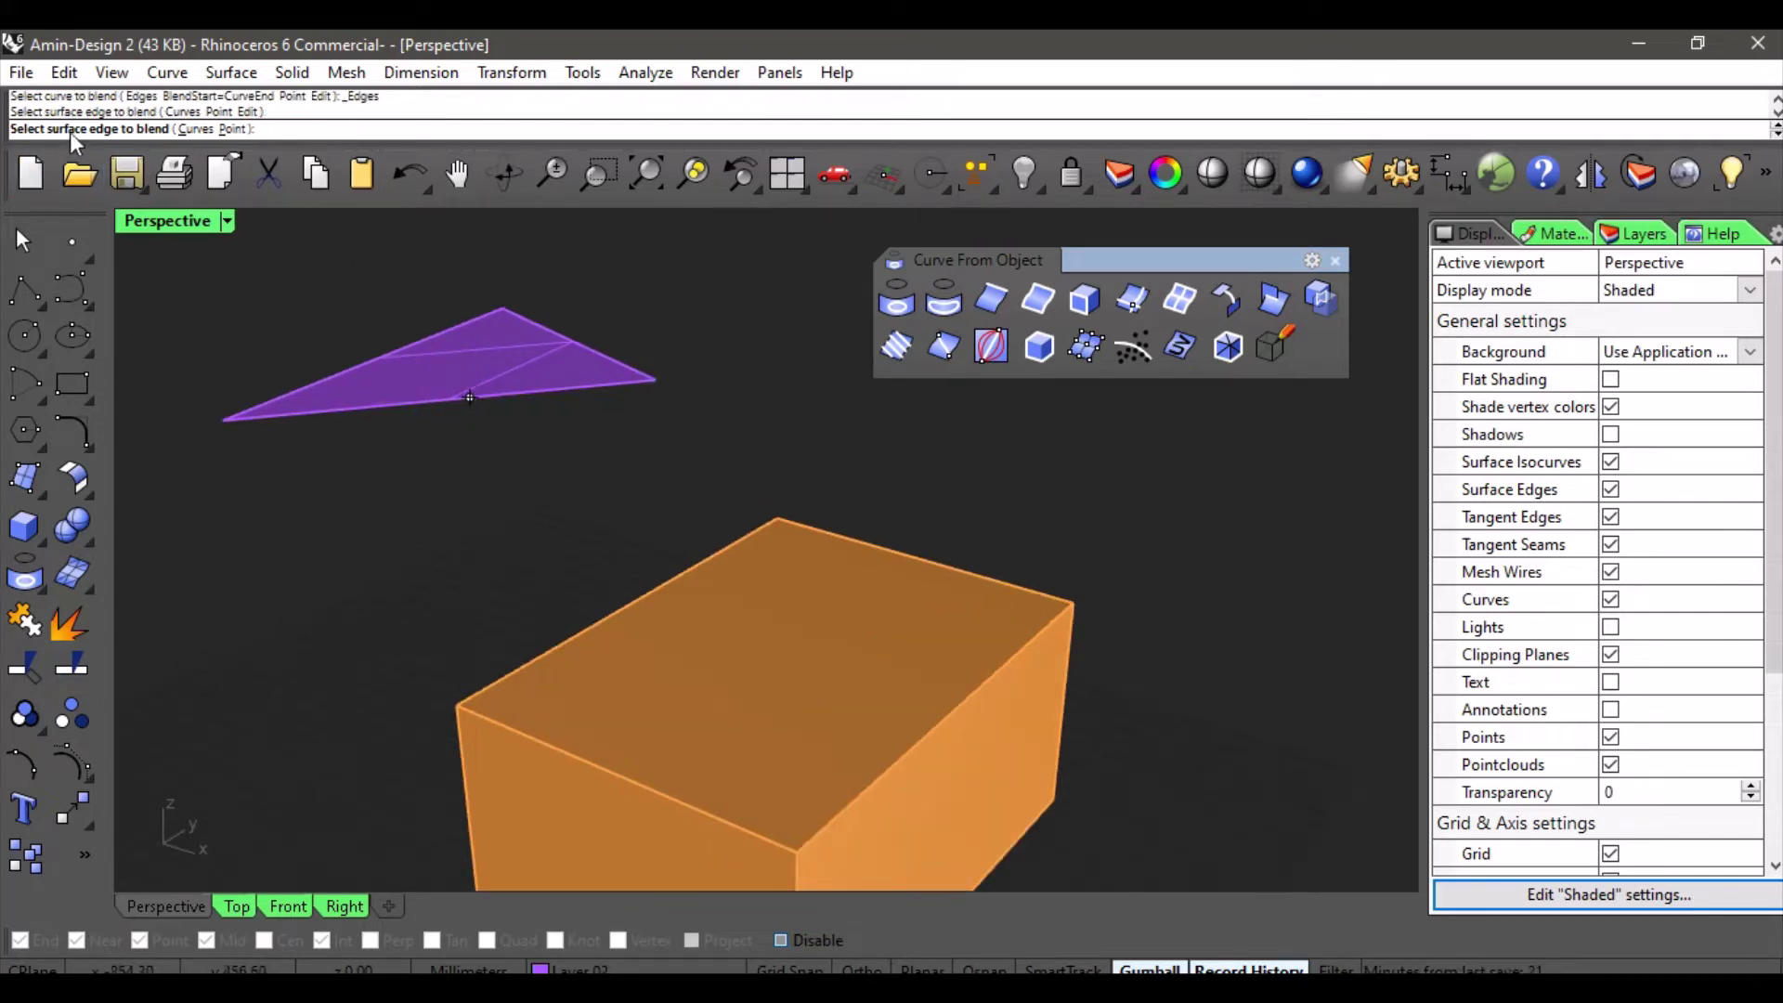
click(632, 598)
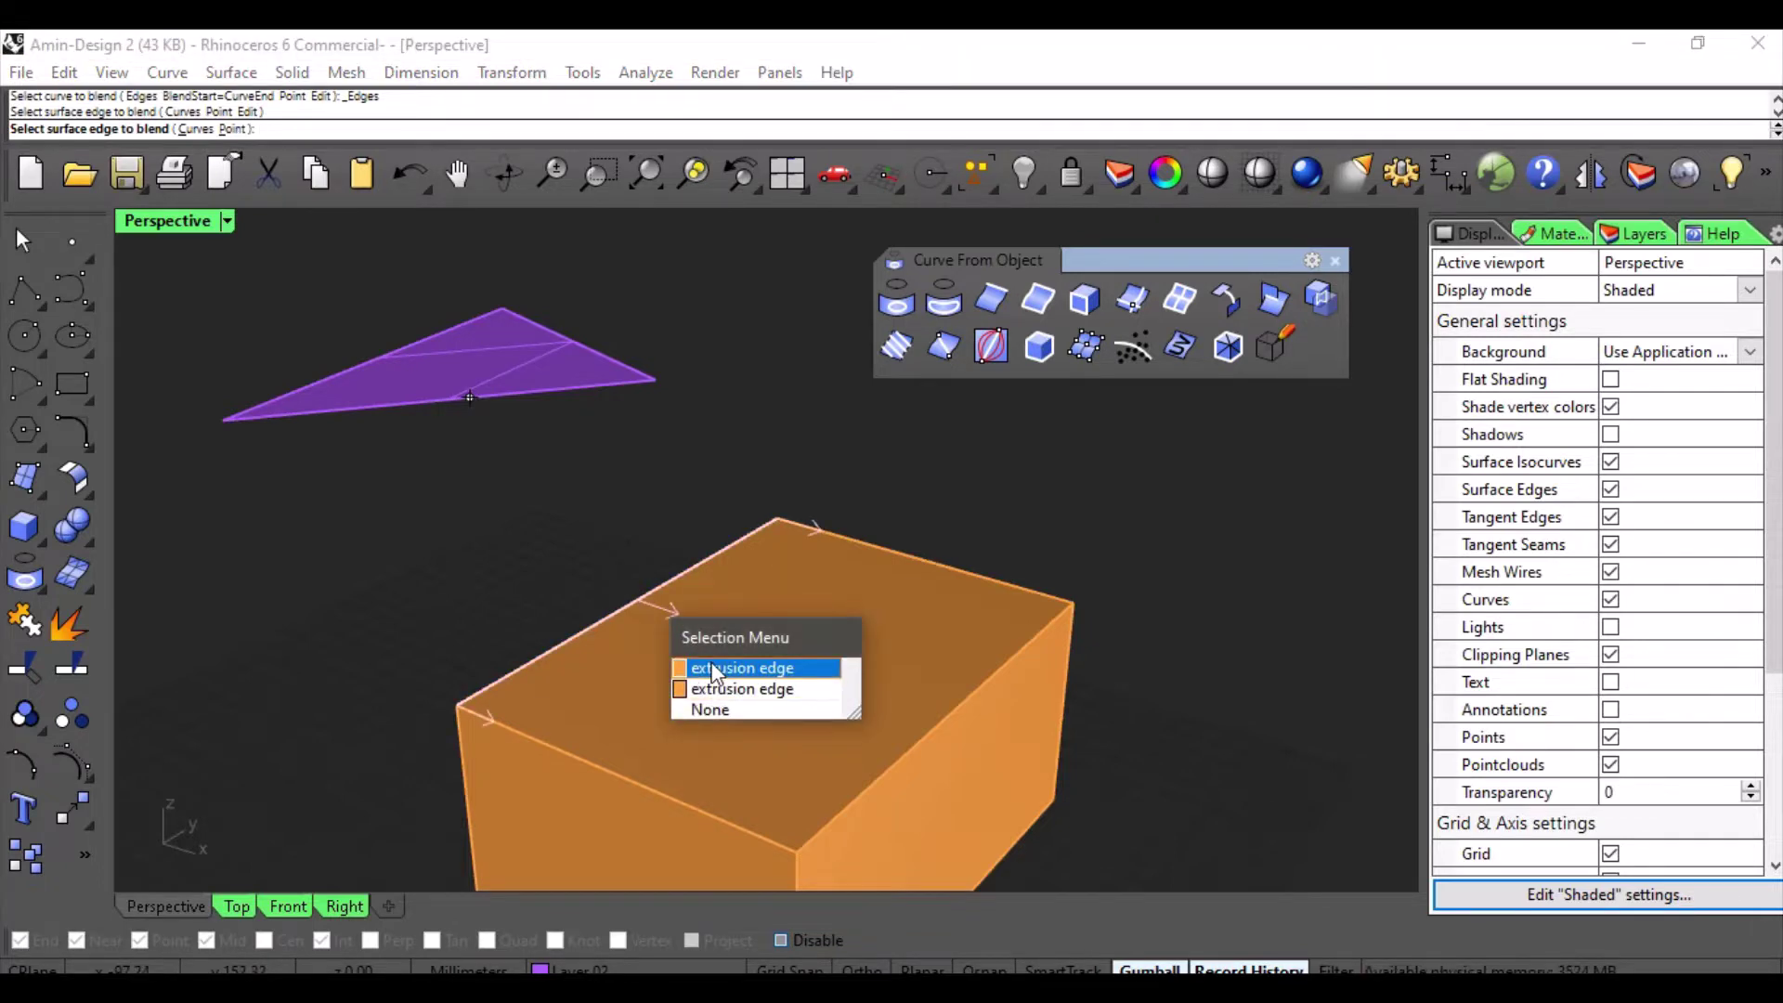
click(715, 670)
Reshape the blend curve by moving its control points at both ends along their tangent directions.
right_drag(298, 530, 661, 568)
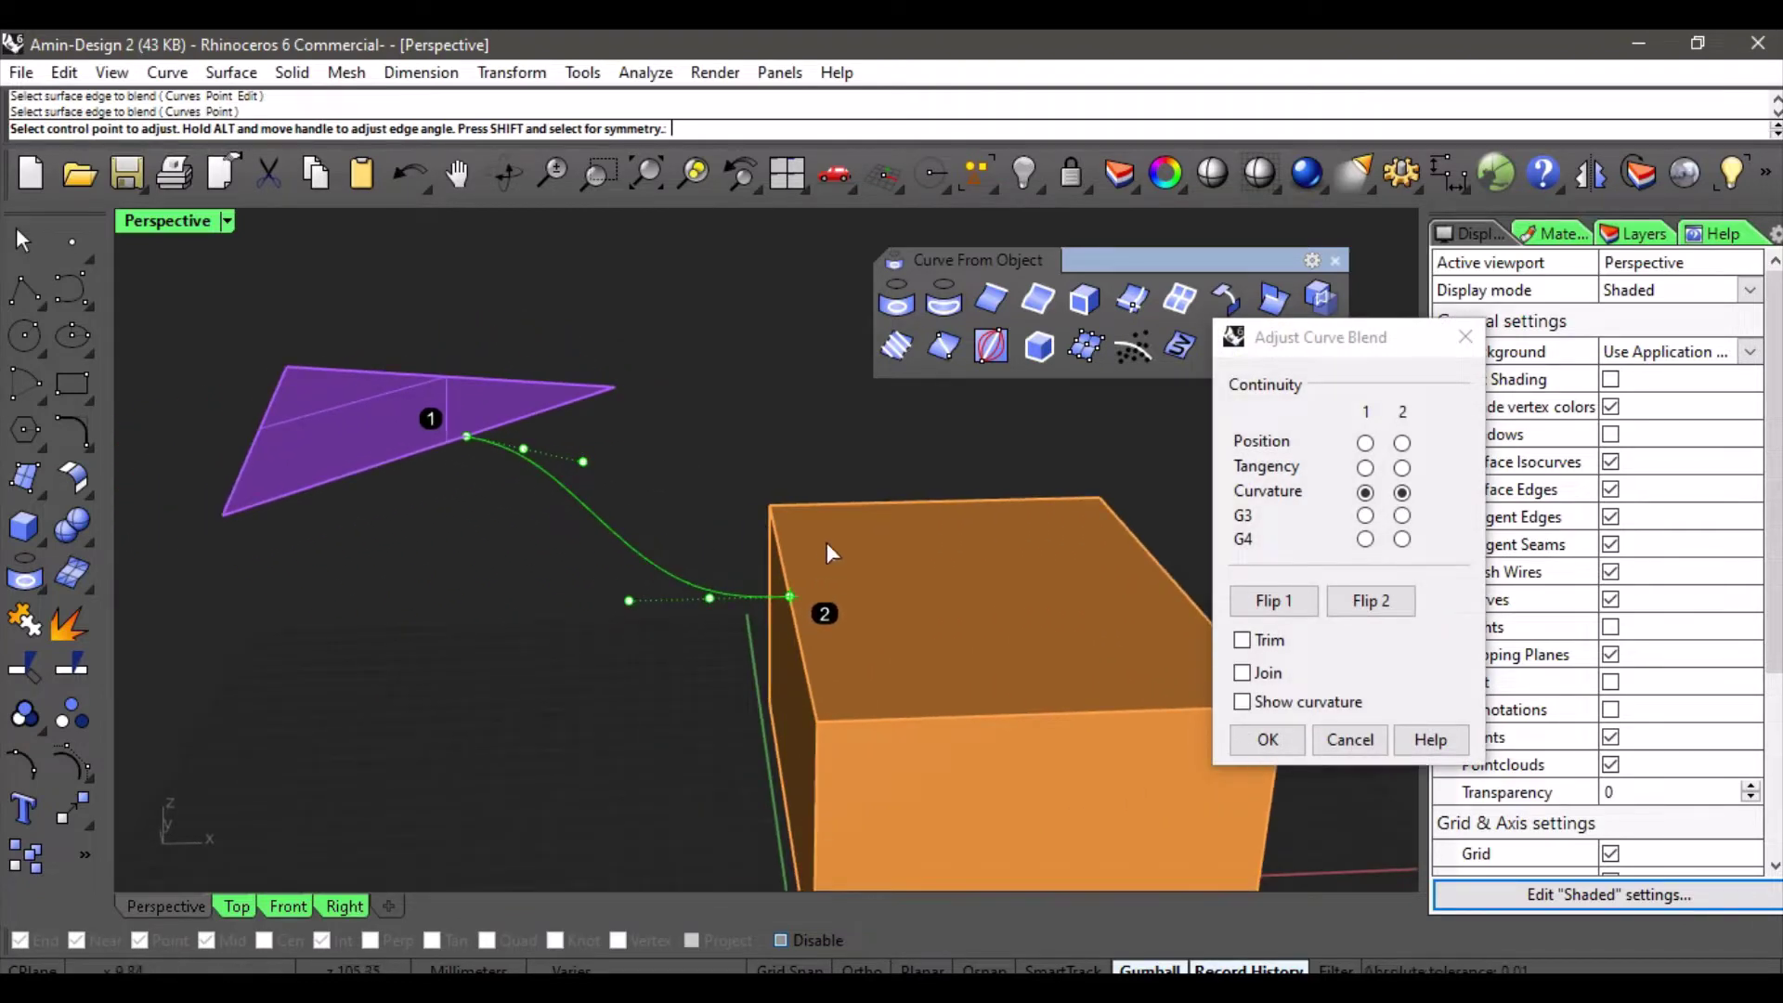
right_drag(826, 542, 548, 459)
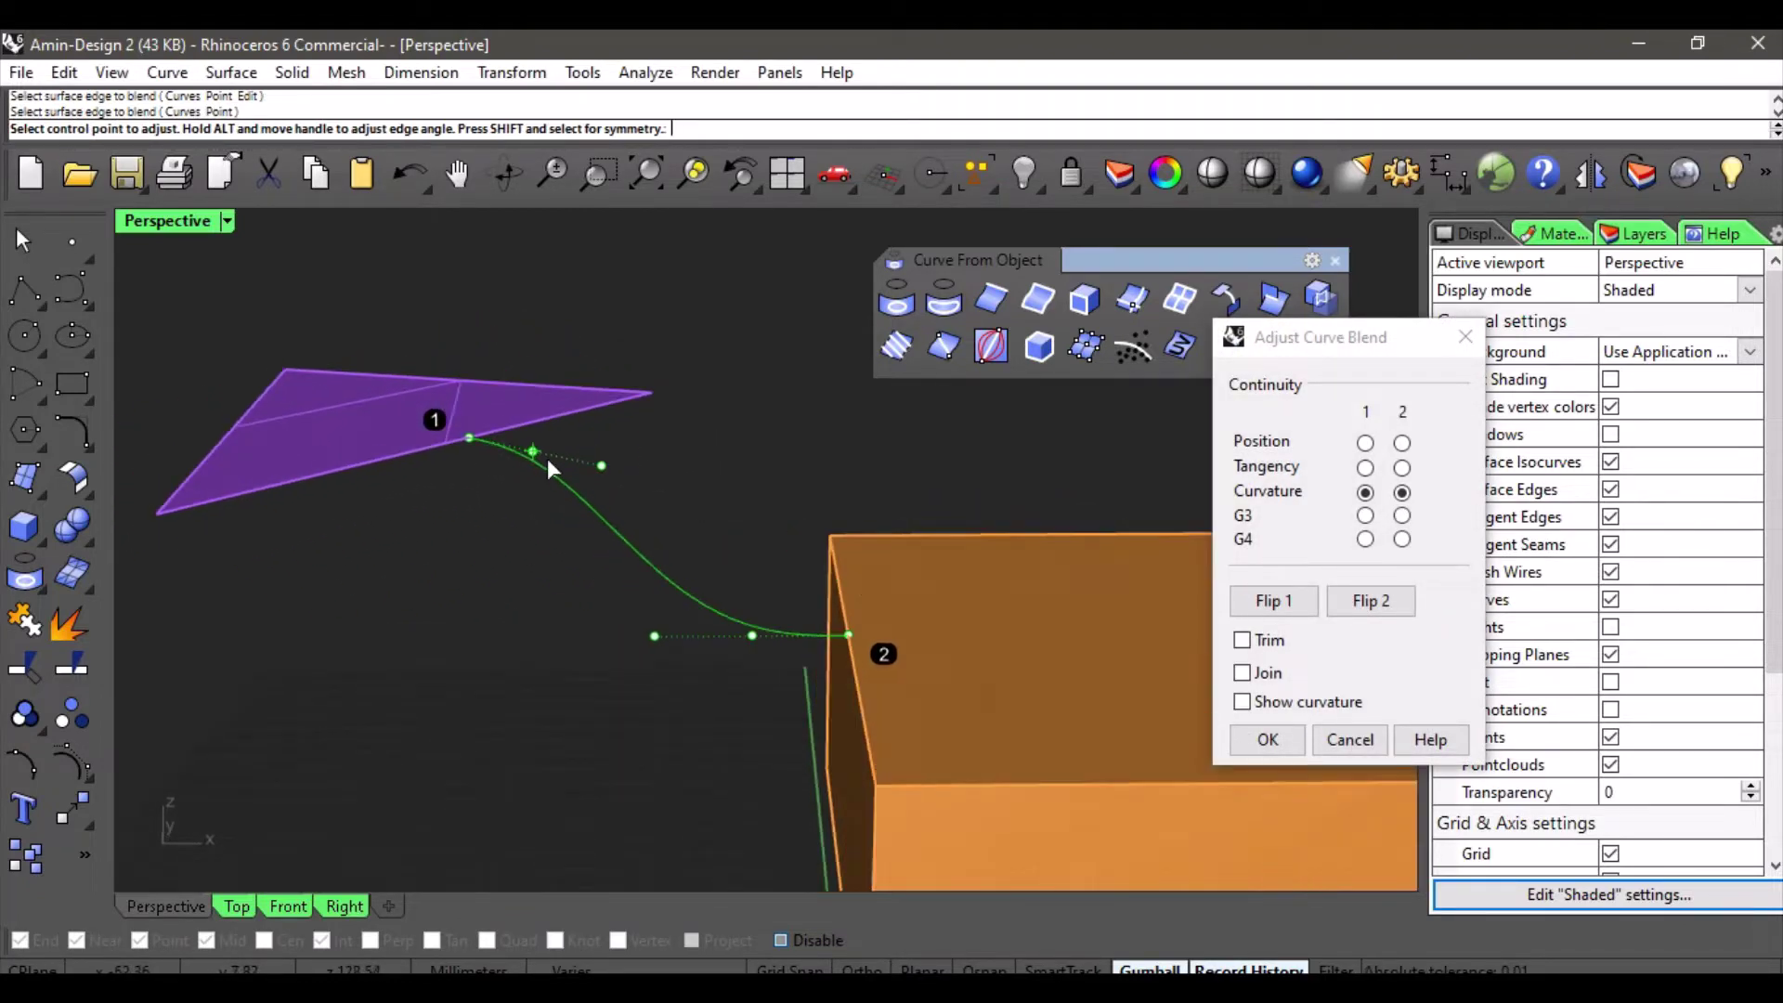
drag(548, 458, 570, 452)
drag(678, 491, 647, 481)
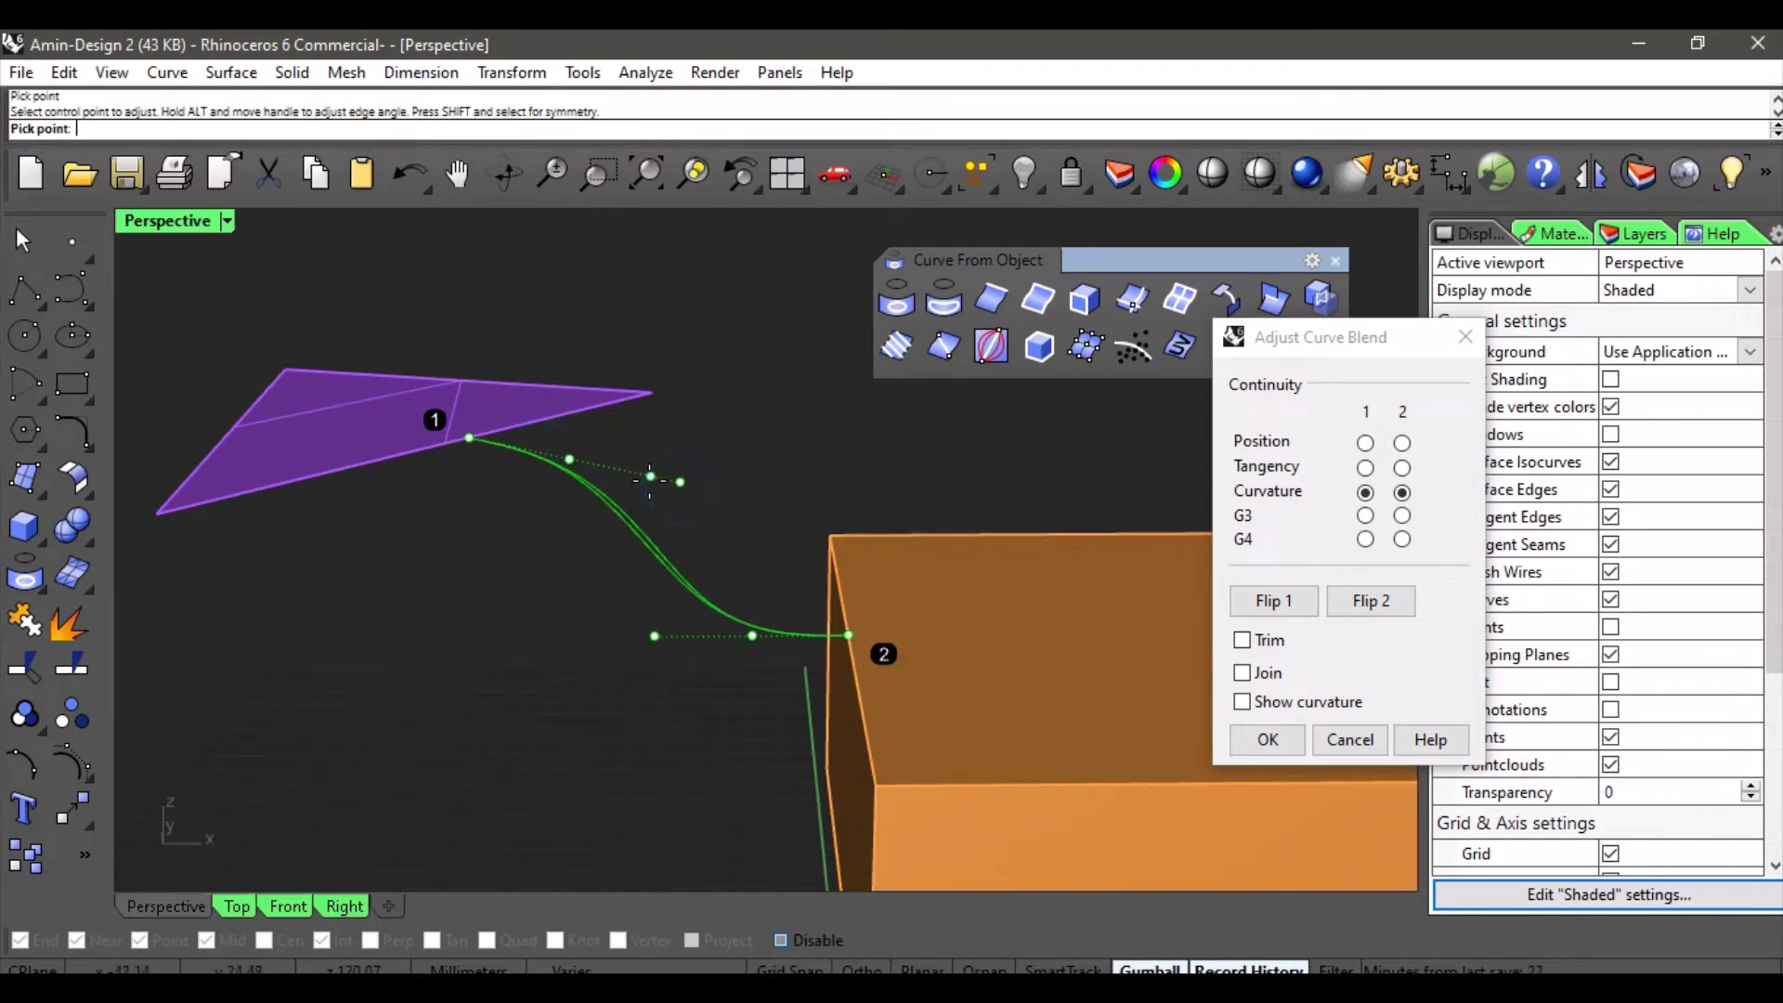
drag(754, 637, 643, 638)
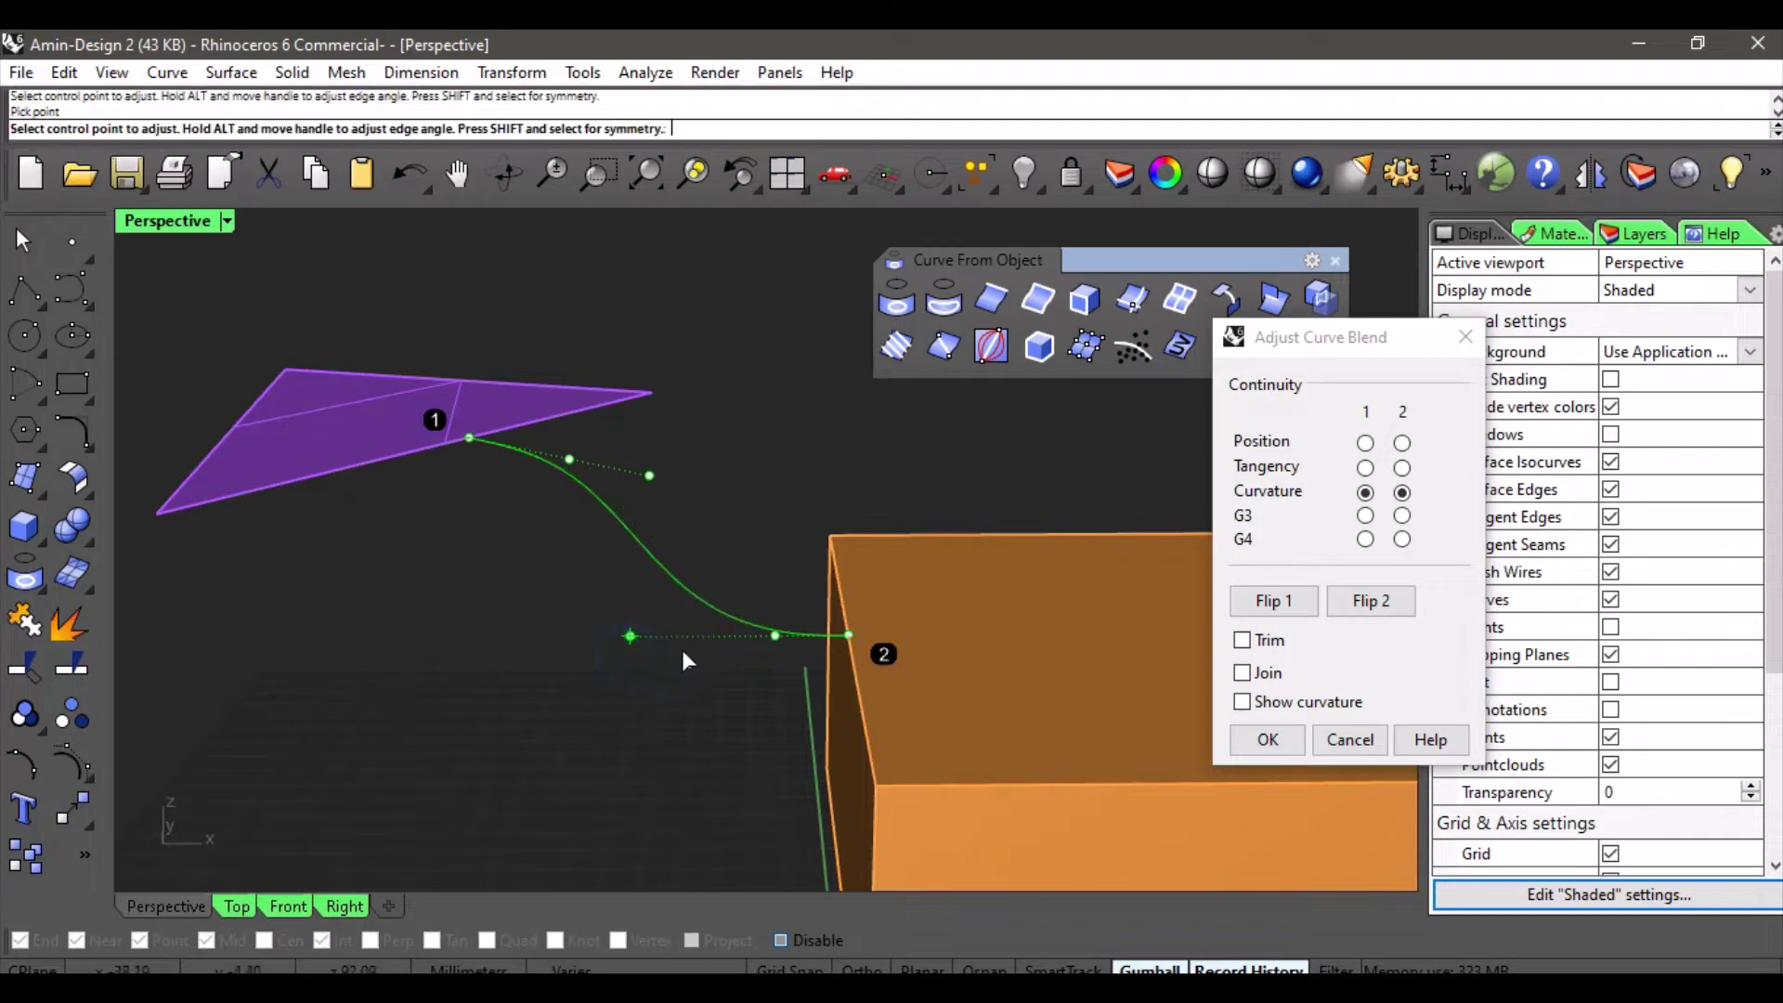
Set the blend continuity to Tangency at both ends and lengthen the two tangent handles.
click(1364, 468)
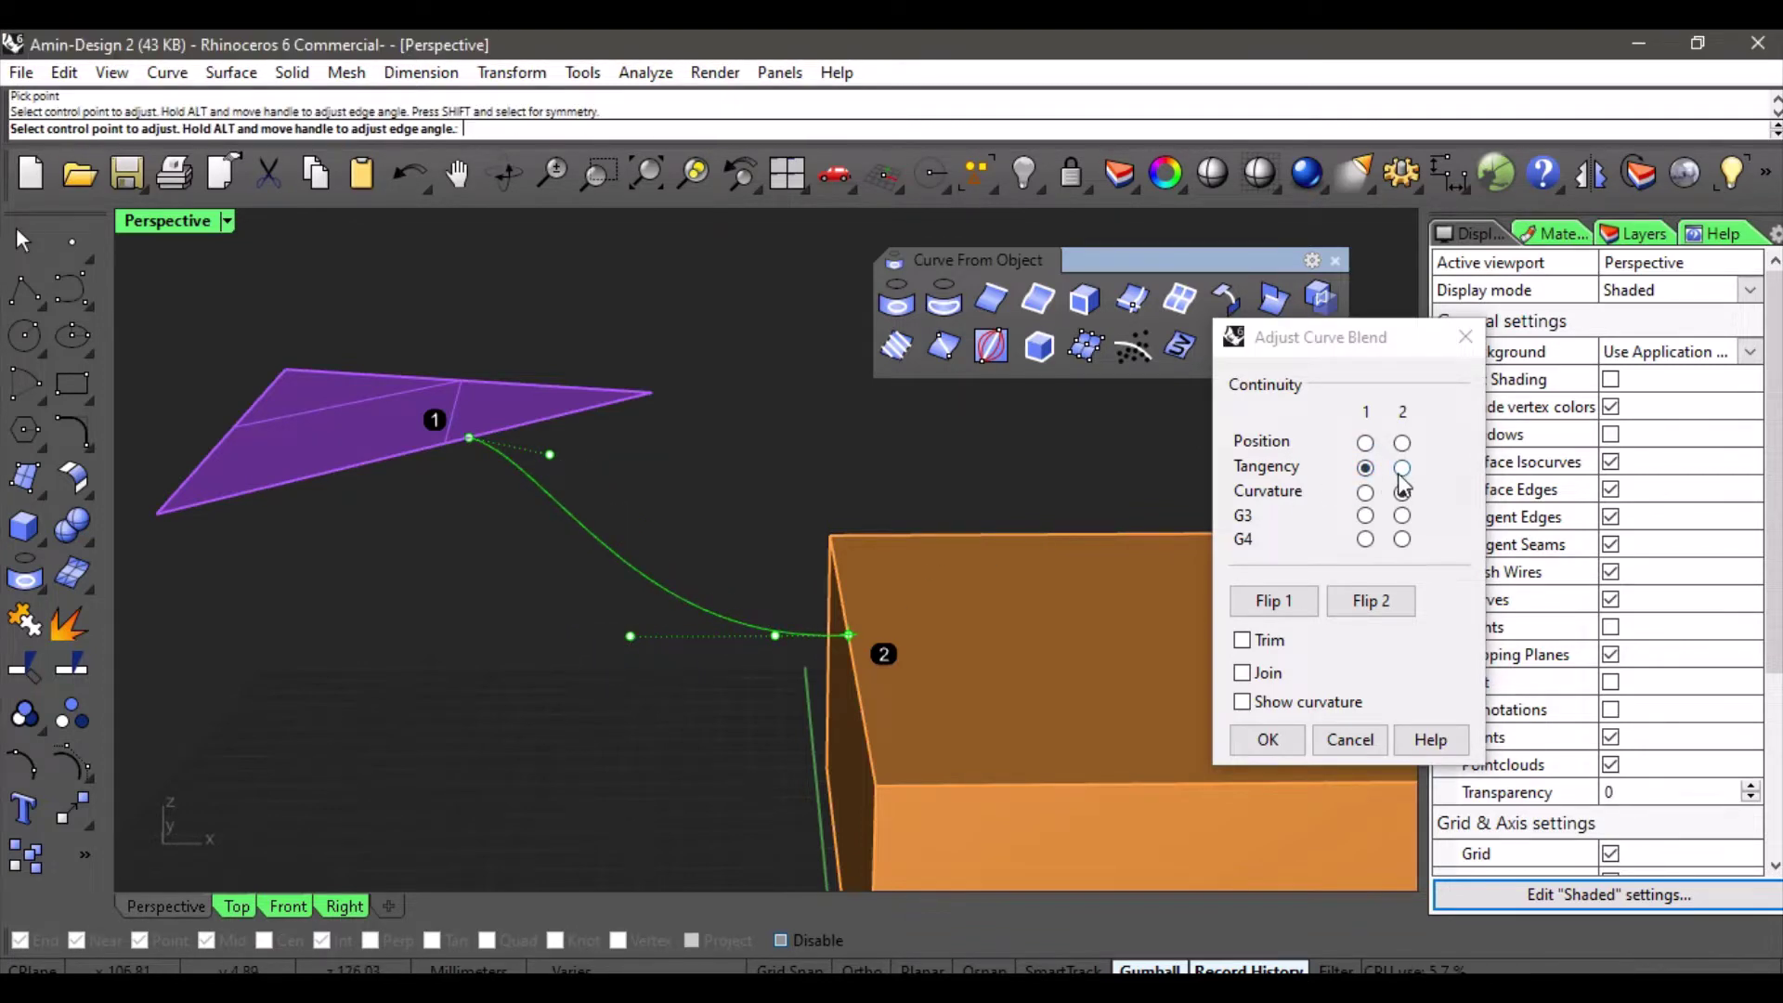
click(1401, 469)
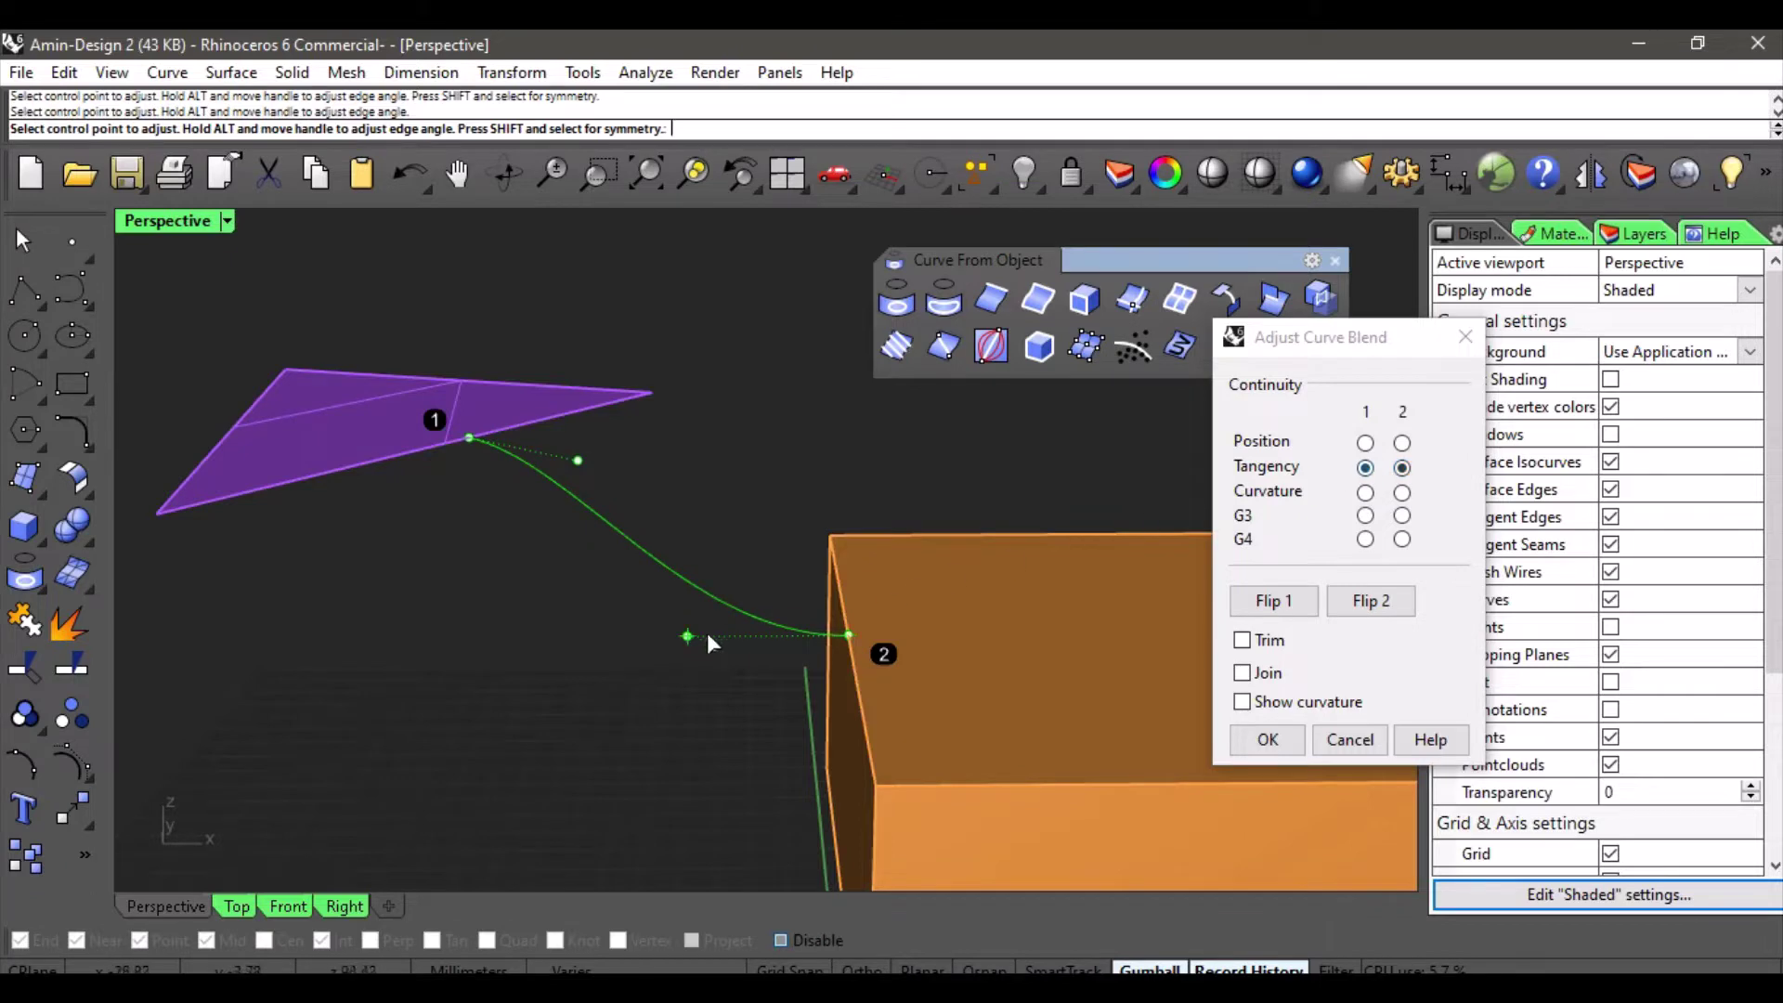
drag(694, 637, 642, 636)
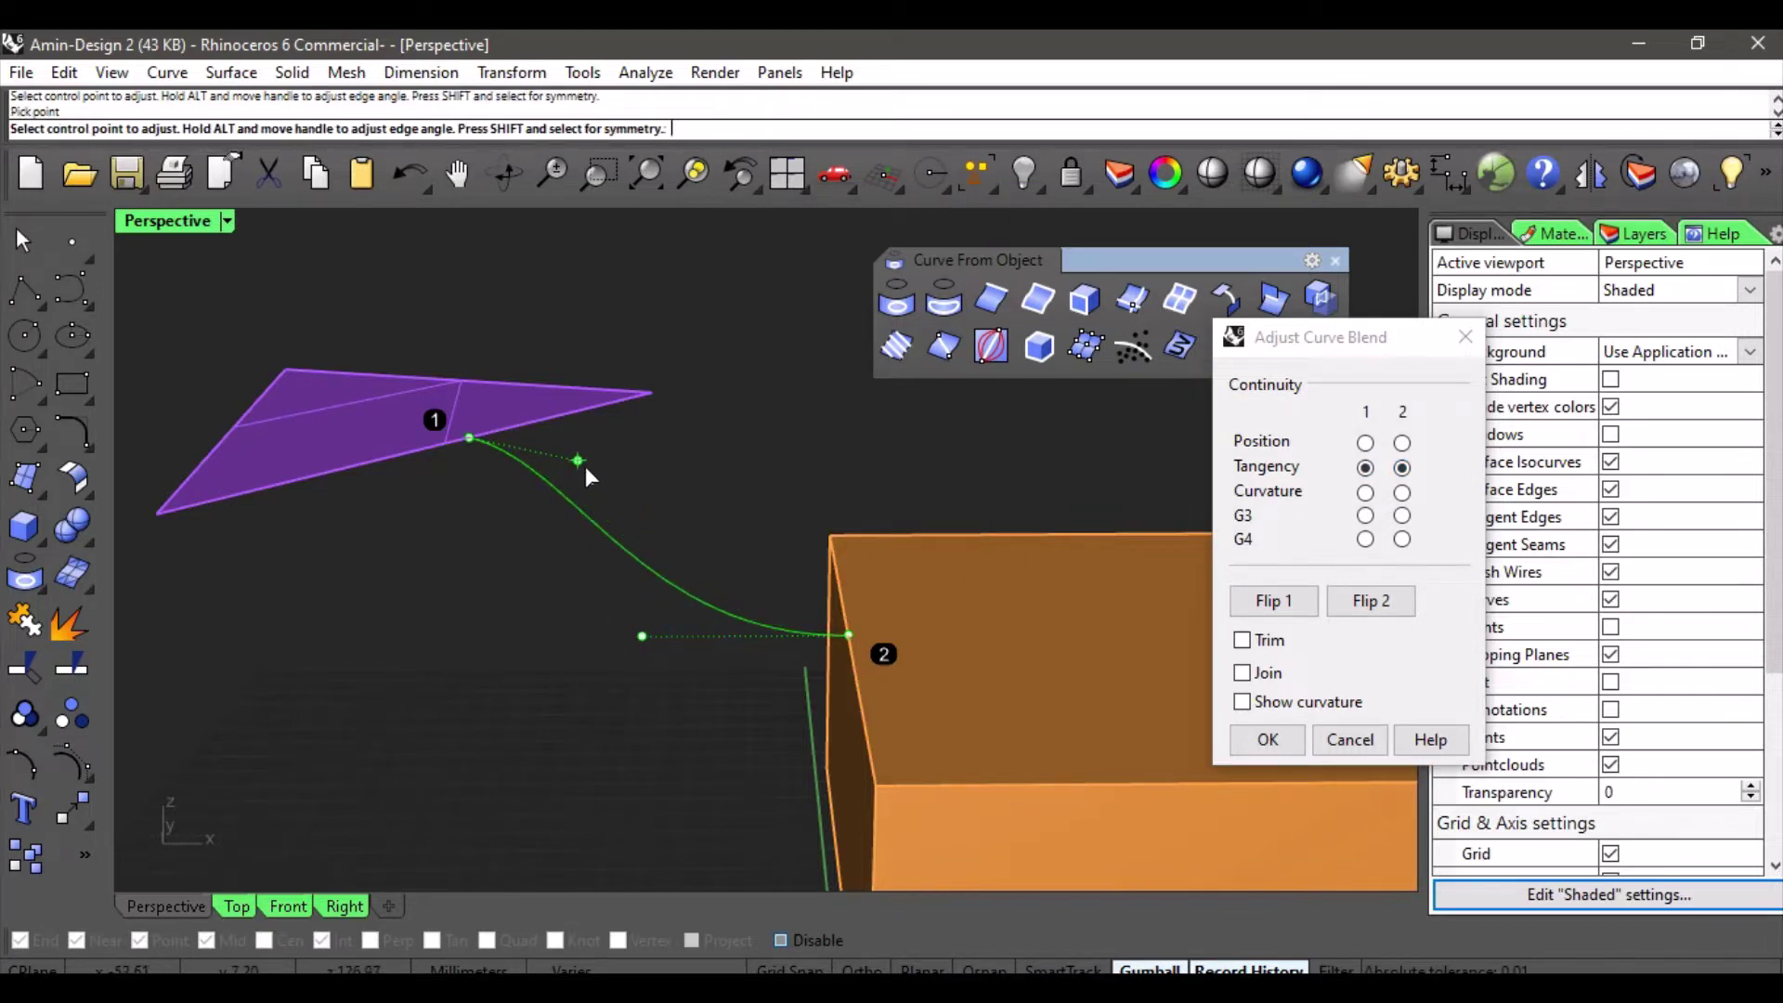
drag(585, 468, 702, 470)
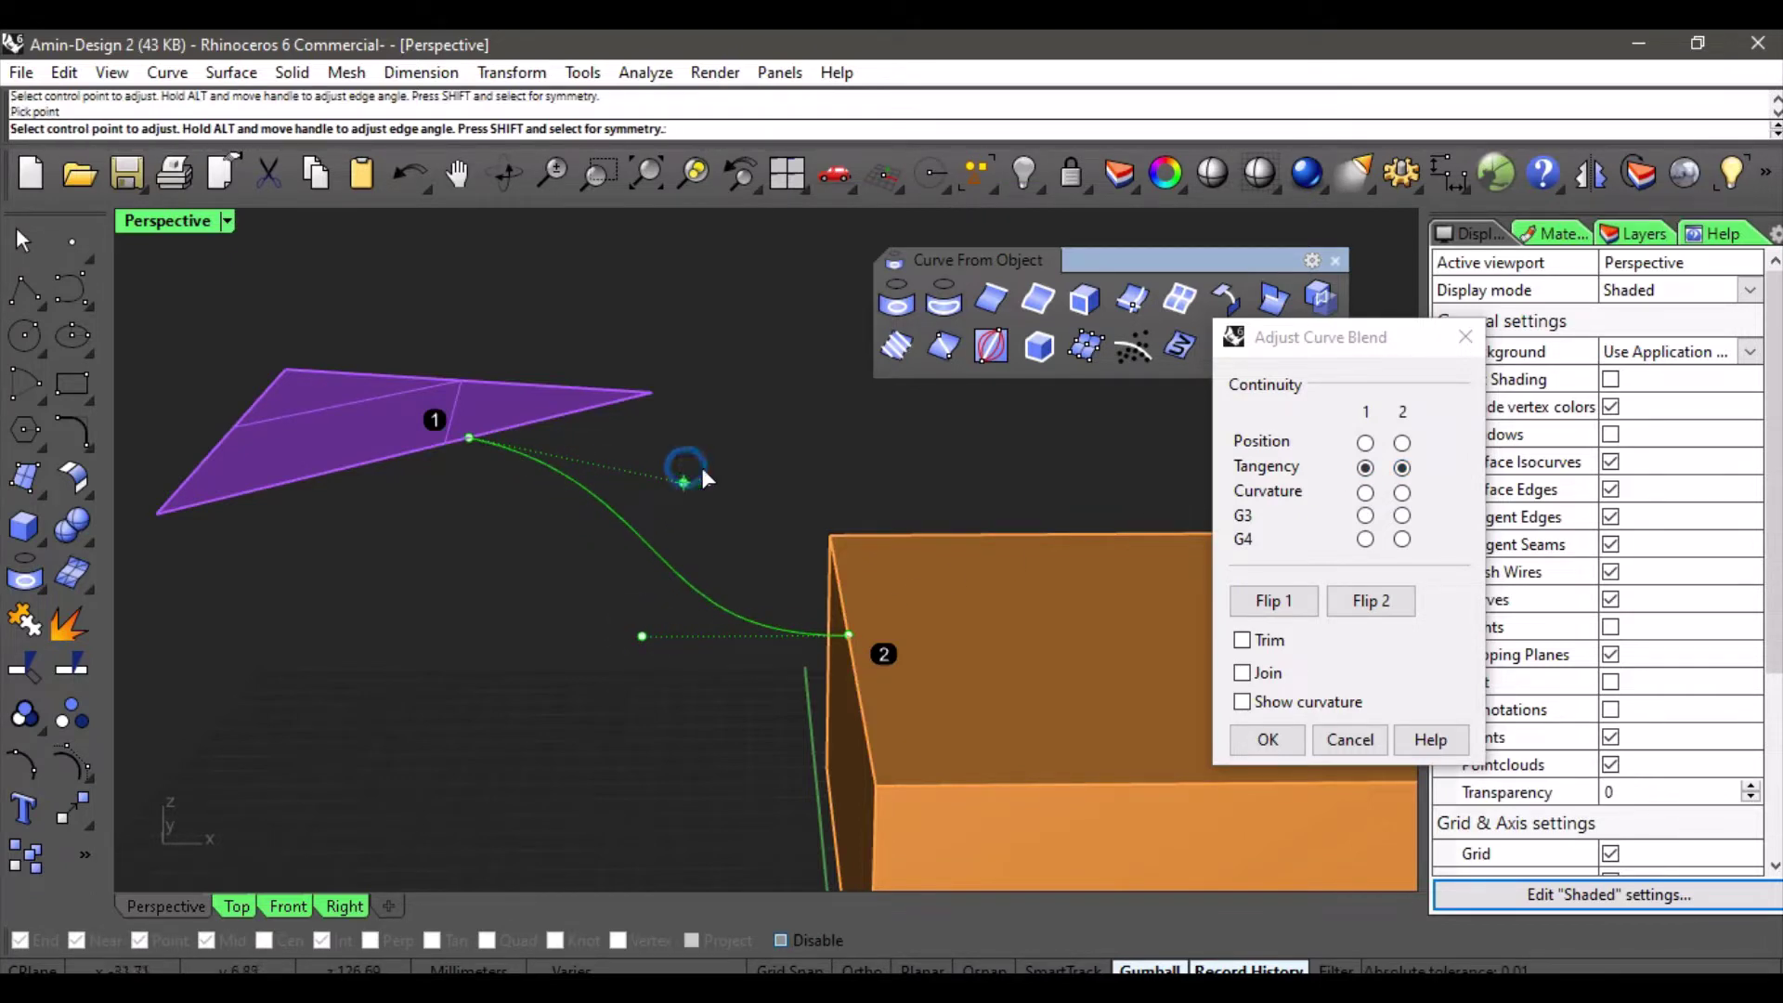
Set the blend continuity to Position at both ends.
click(1365, 443)
click(1402, 443)
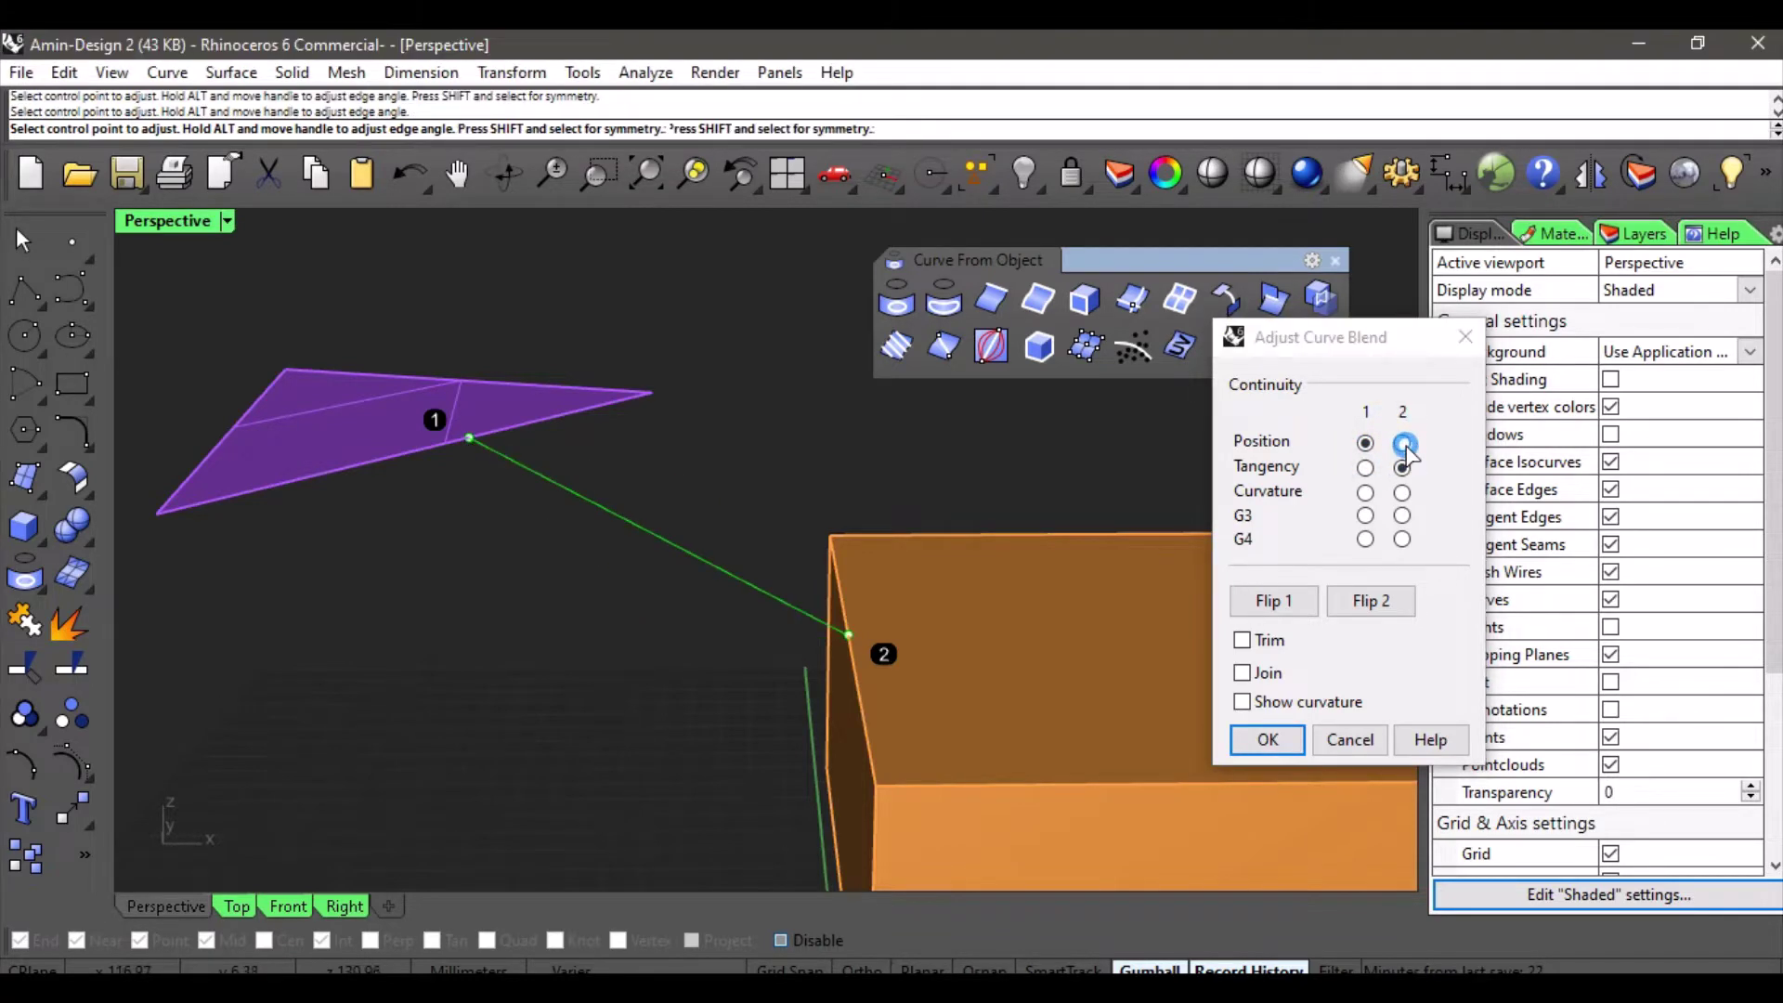
right_drag(778, 489, 824, 535)
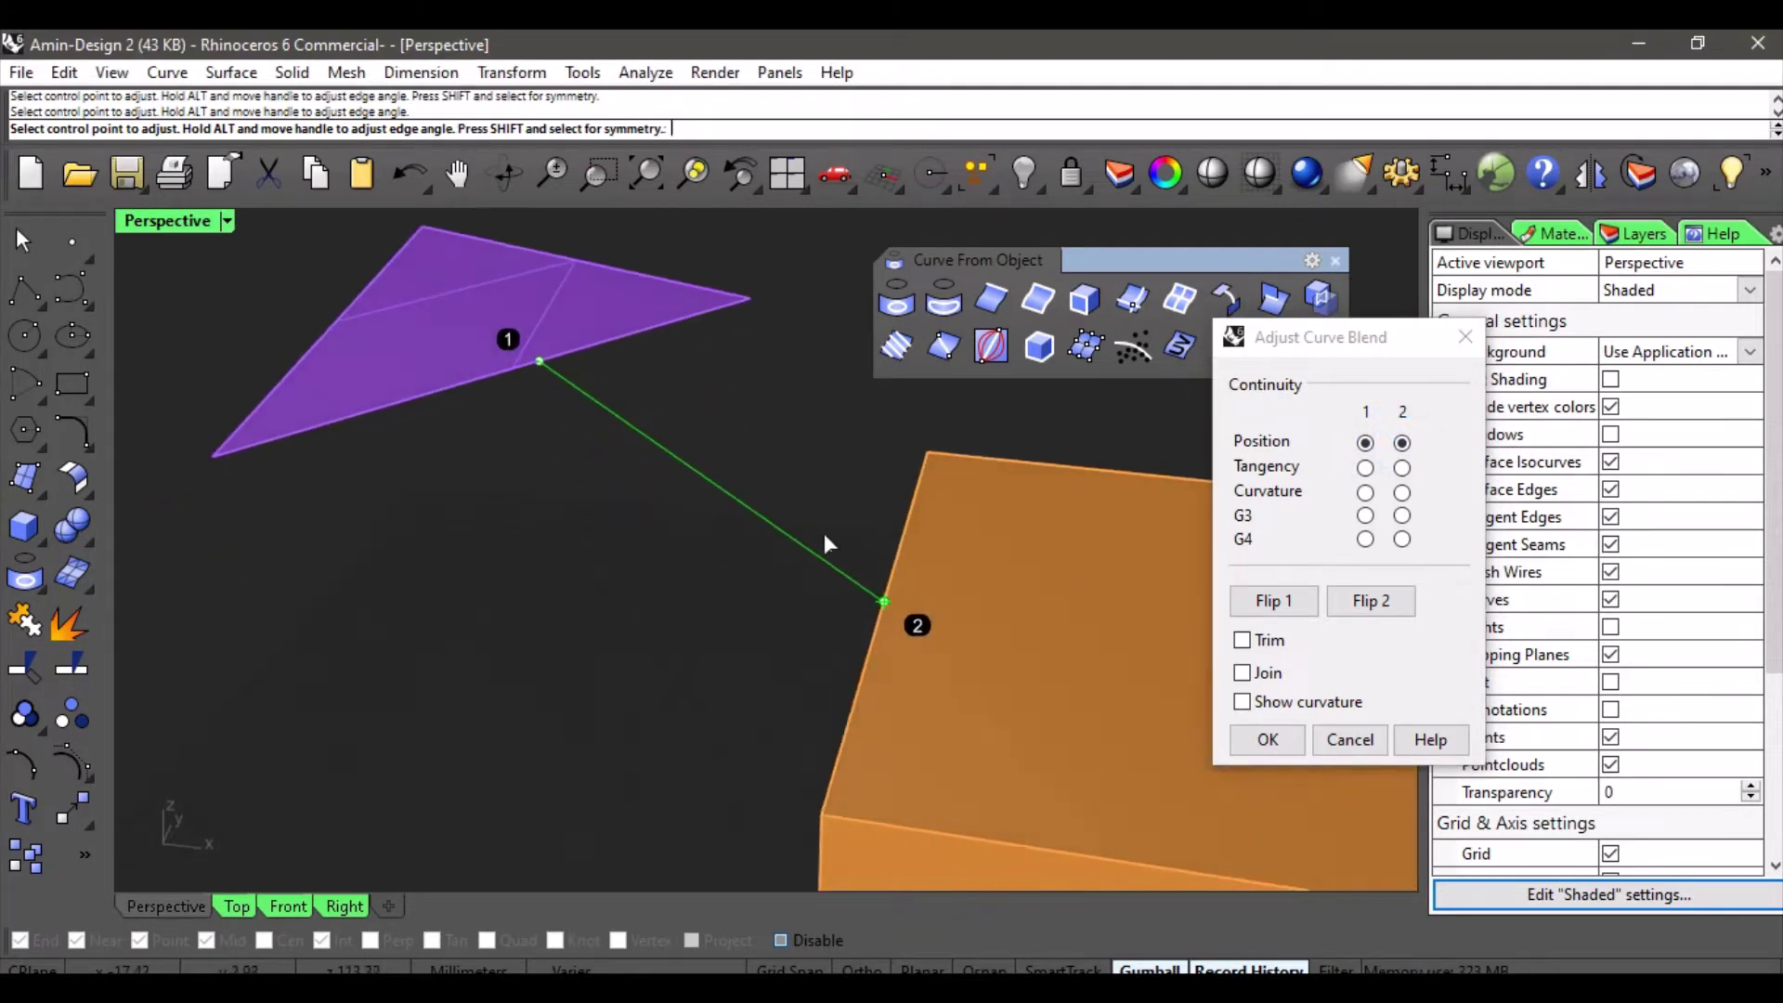
Set the blend continuity to Curvature at both ends.
click(1365, 492)
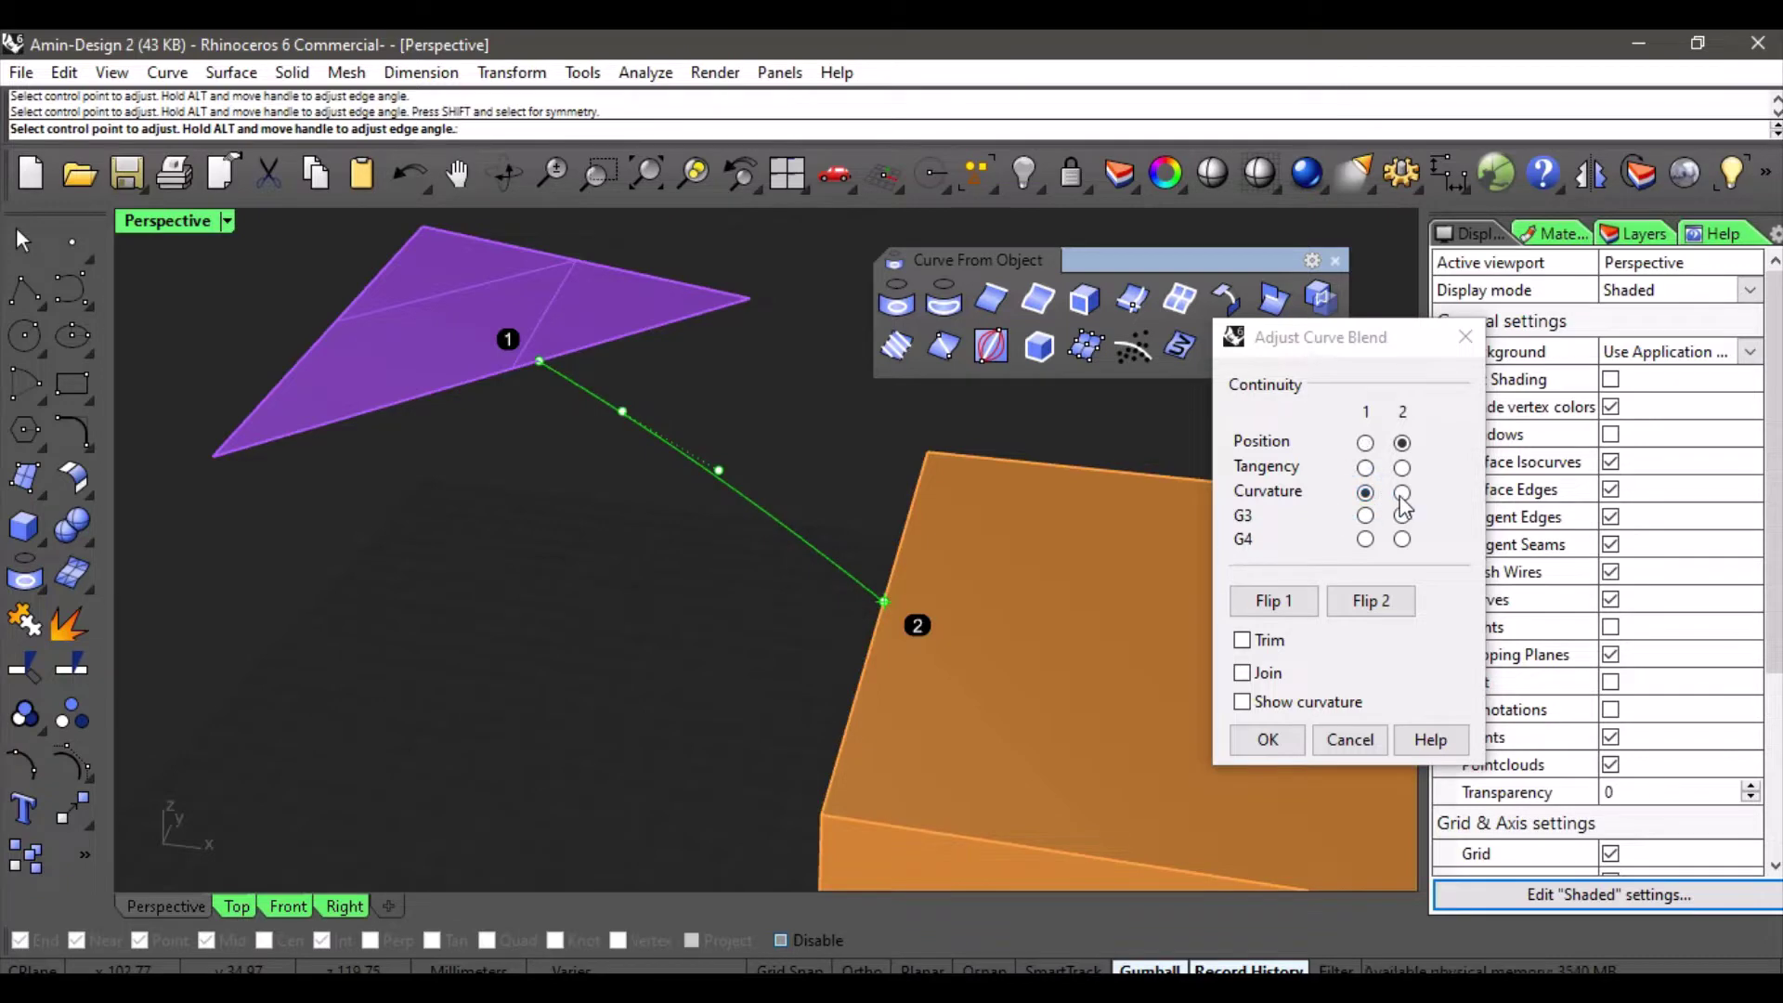
click(1402, 492)
right_drag(762, 502, 767, 561)
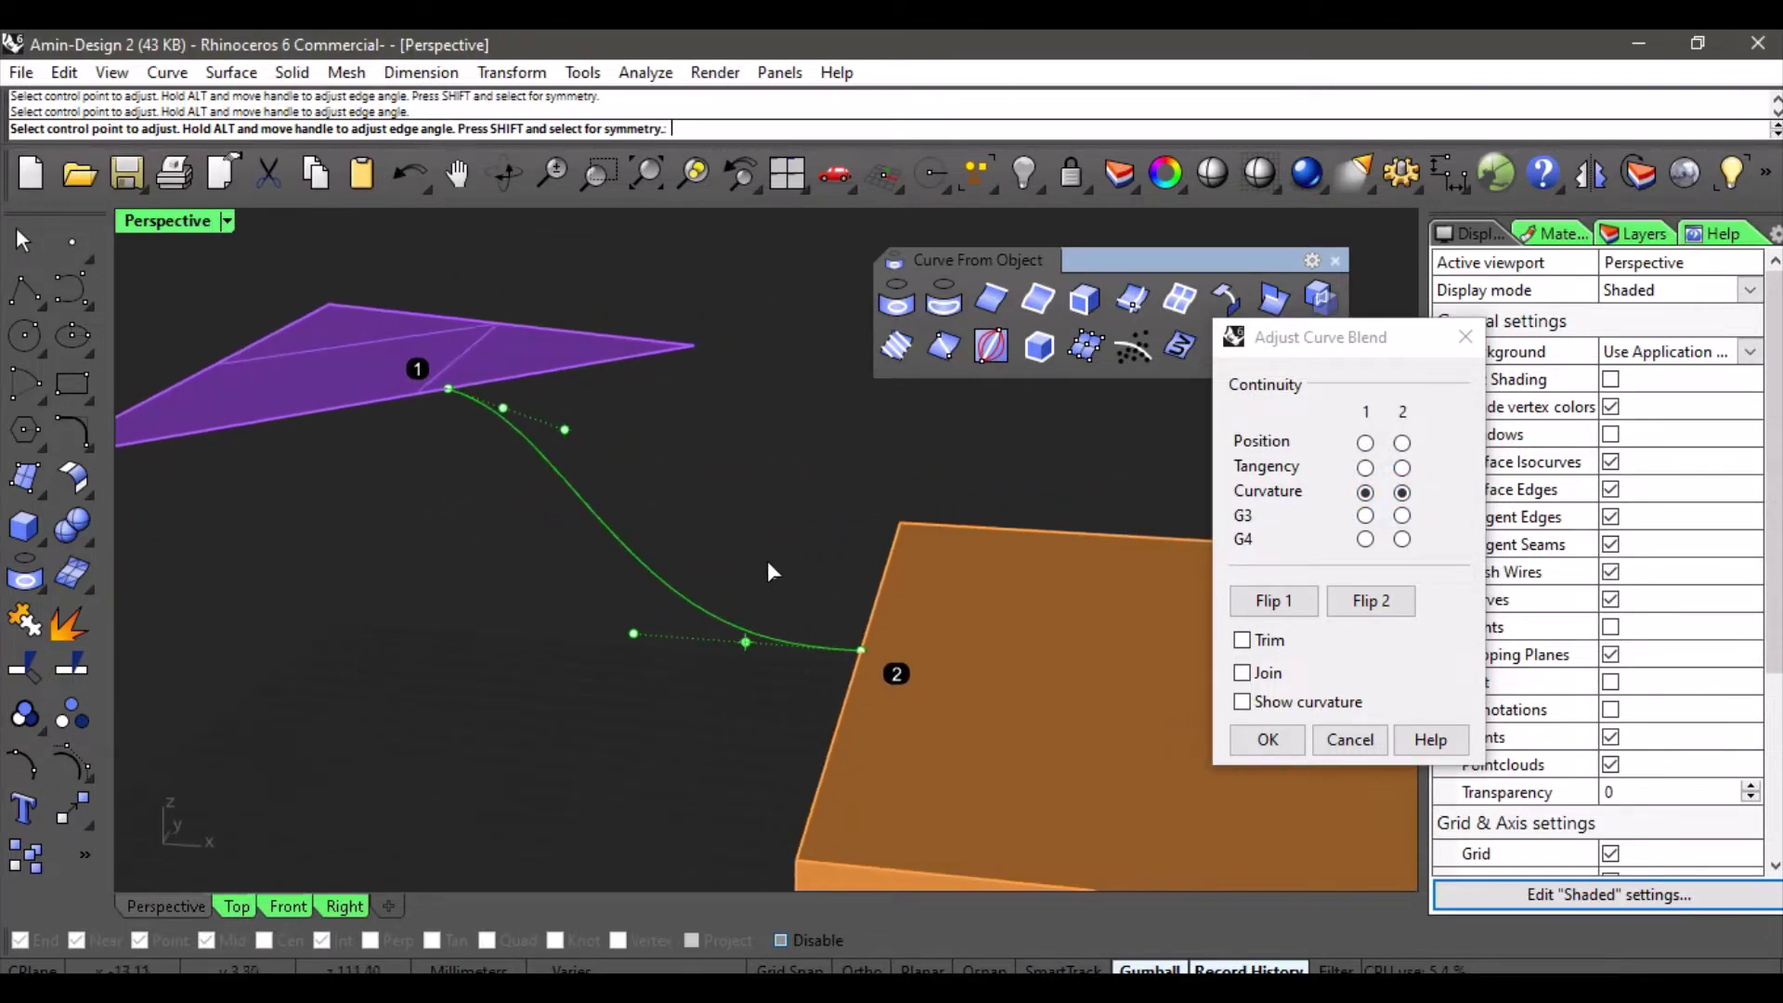
Show the curvature graph on the blend curve and accept the blend.
click(1242, 702)
mouse_move(615, 570)
right_down()
mouse_move(676, 546)
mouse_move(534, 497)
mouse_move(609, 482)
mouse_move(390, 604)
mouse_move(653, 490)
mouse_move(488, 481)
mouse_move(516, 468)
mouse_move(565, 497)
mouse_move(167, 529)
mouse_move(267, 513)
mouse_move(618, 573)
right_up()
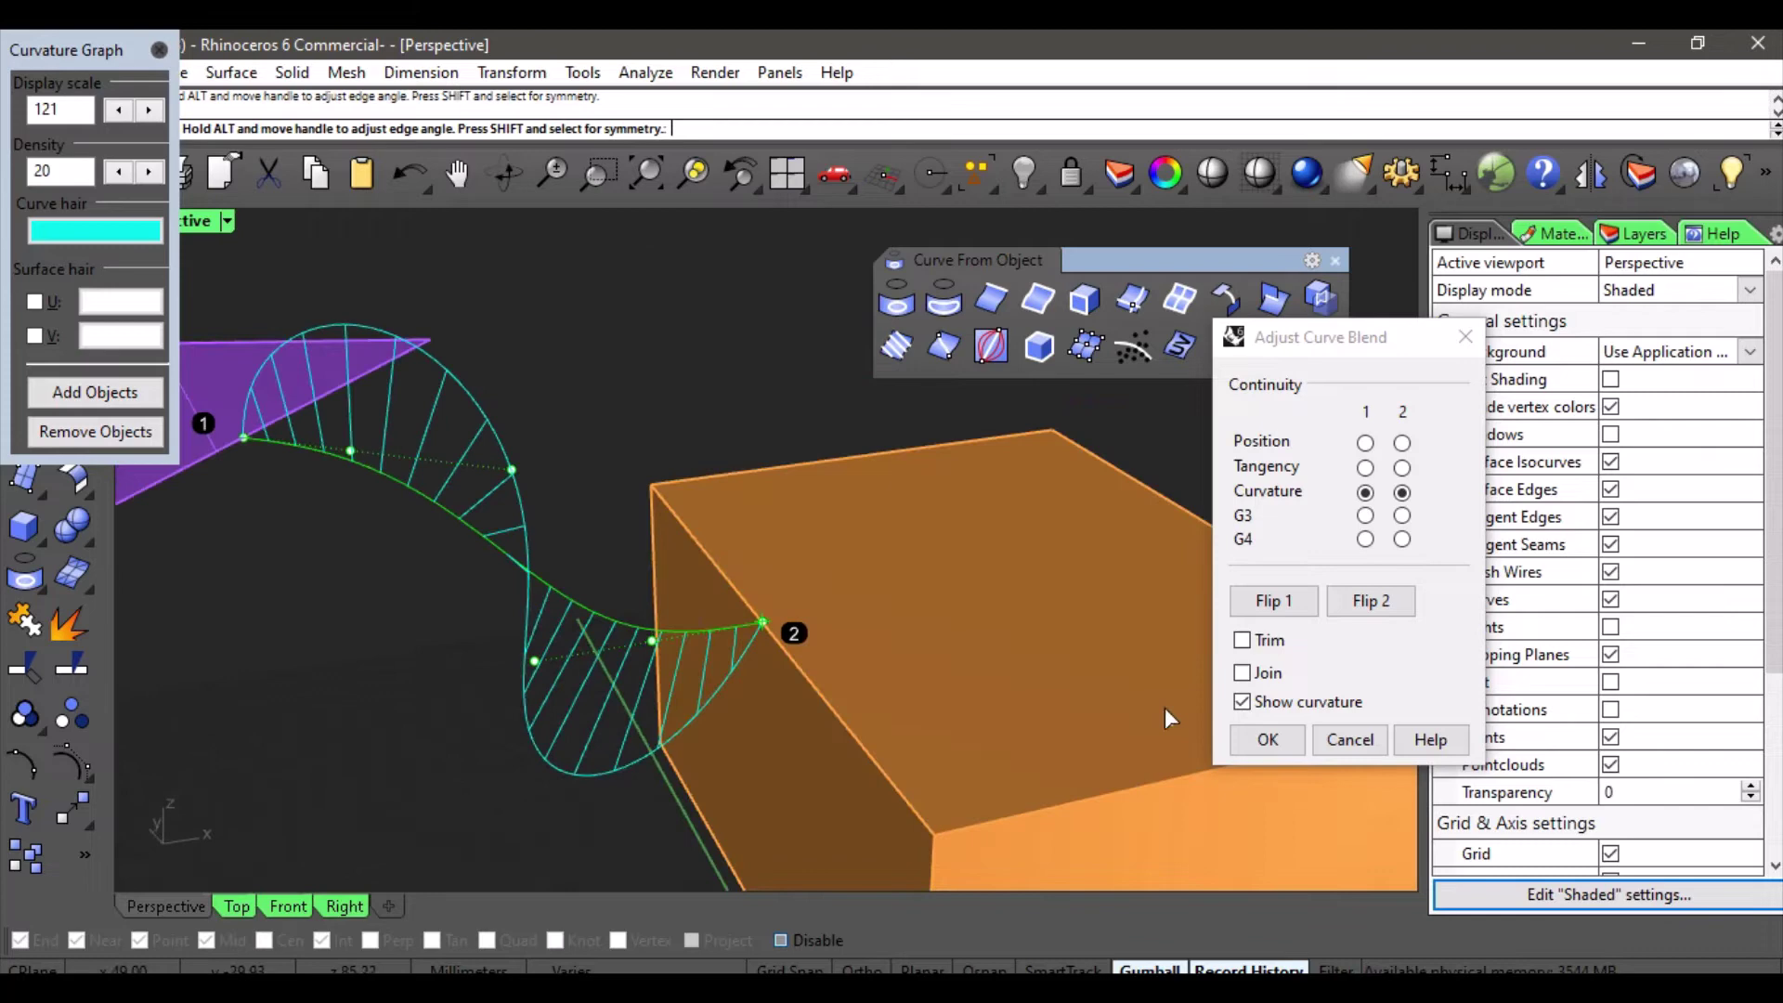
click(1268, 739)
right_drag(607, 405, 614, 657)
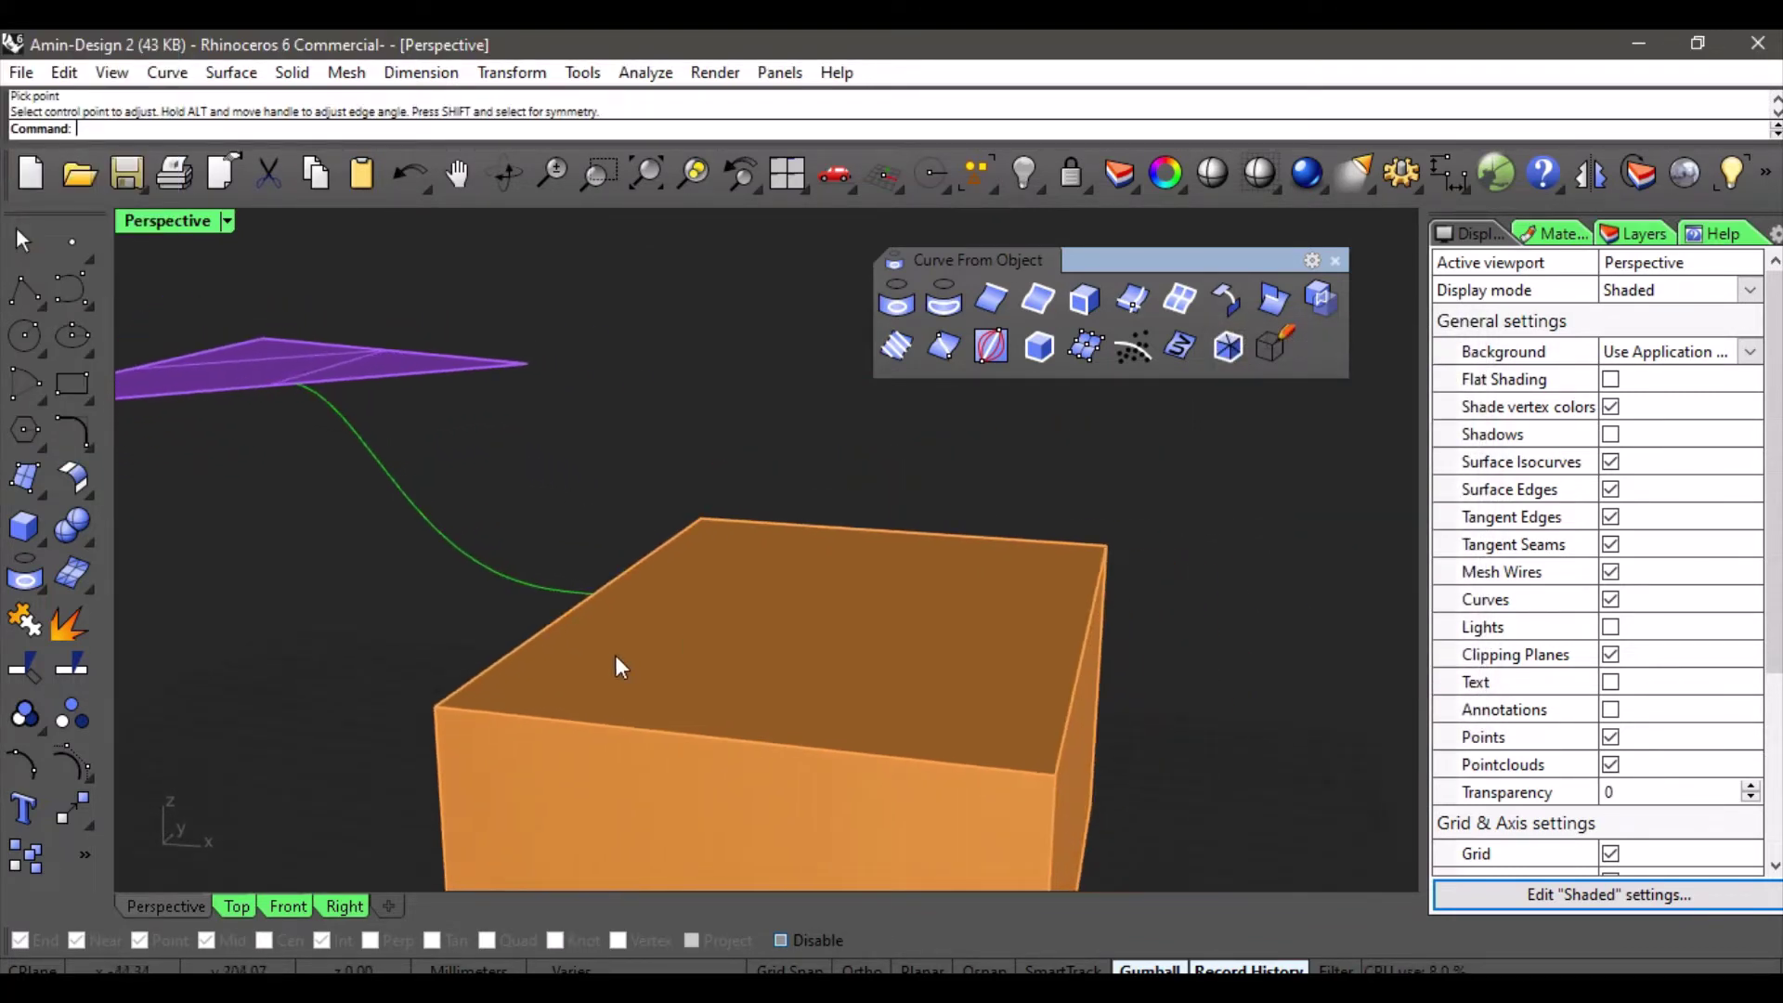
Enable the object snaps and disable them again.
scroll(685, 493, down, 5)
right_drag(628, 486, 566, 455)
click(835, 935)
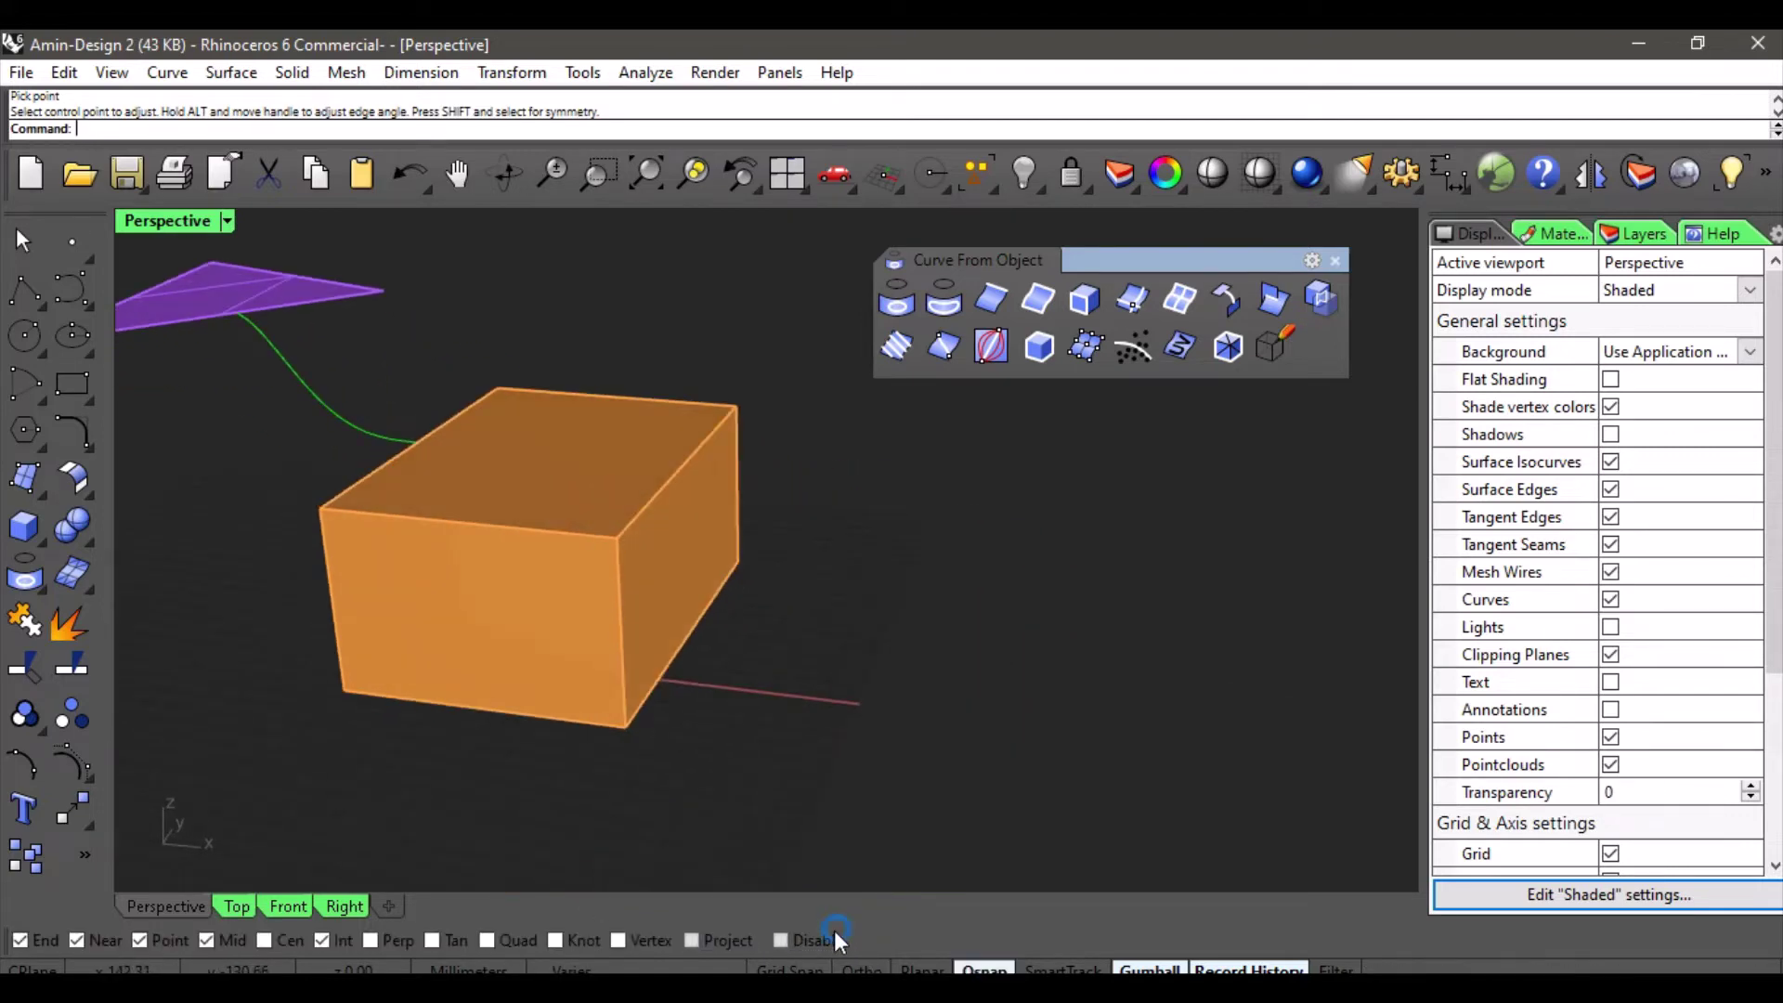
click(804, 940)
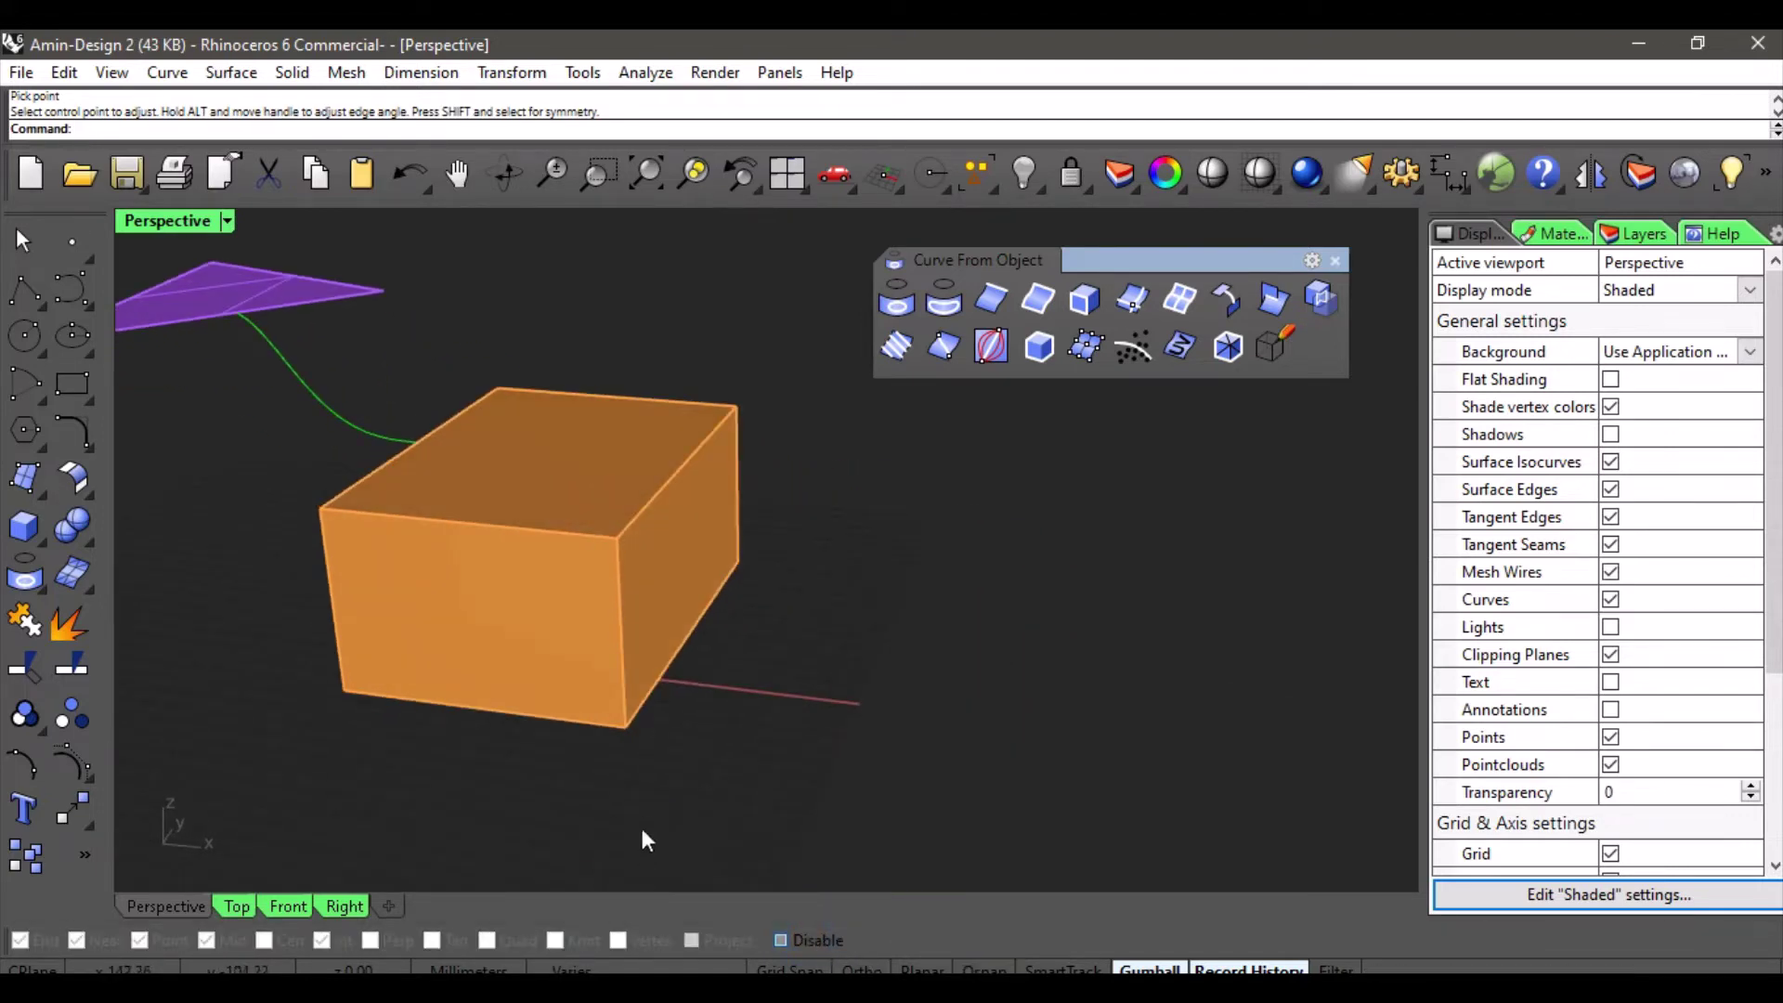
right_drag(664, 749, 864, 602)
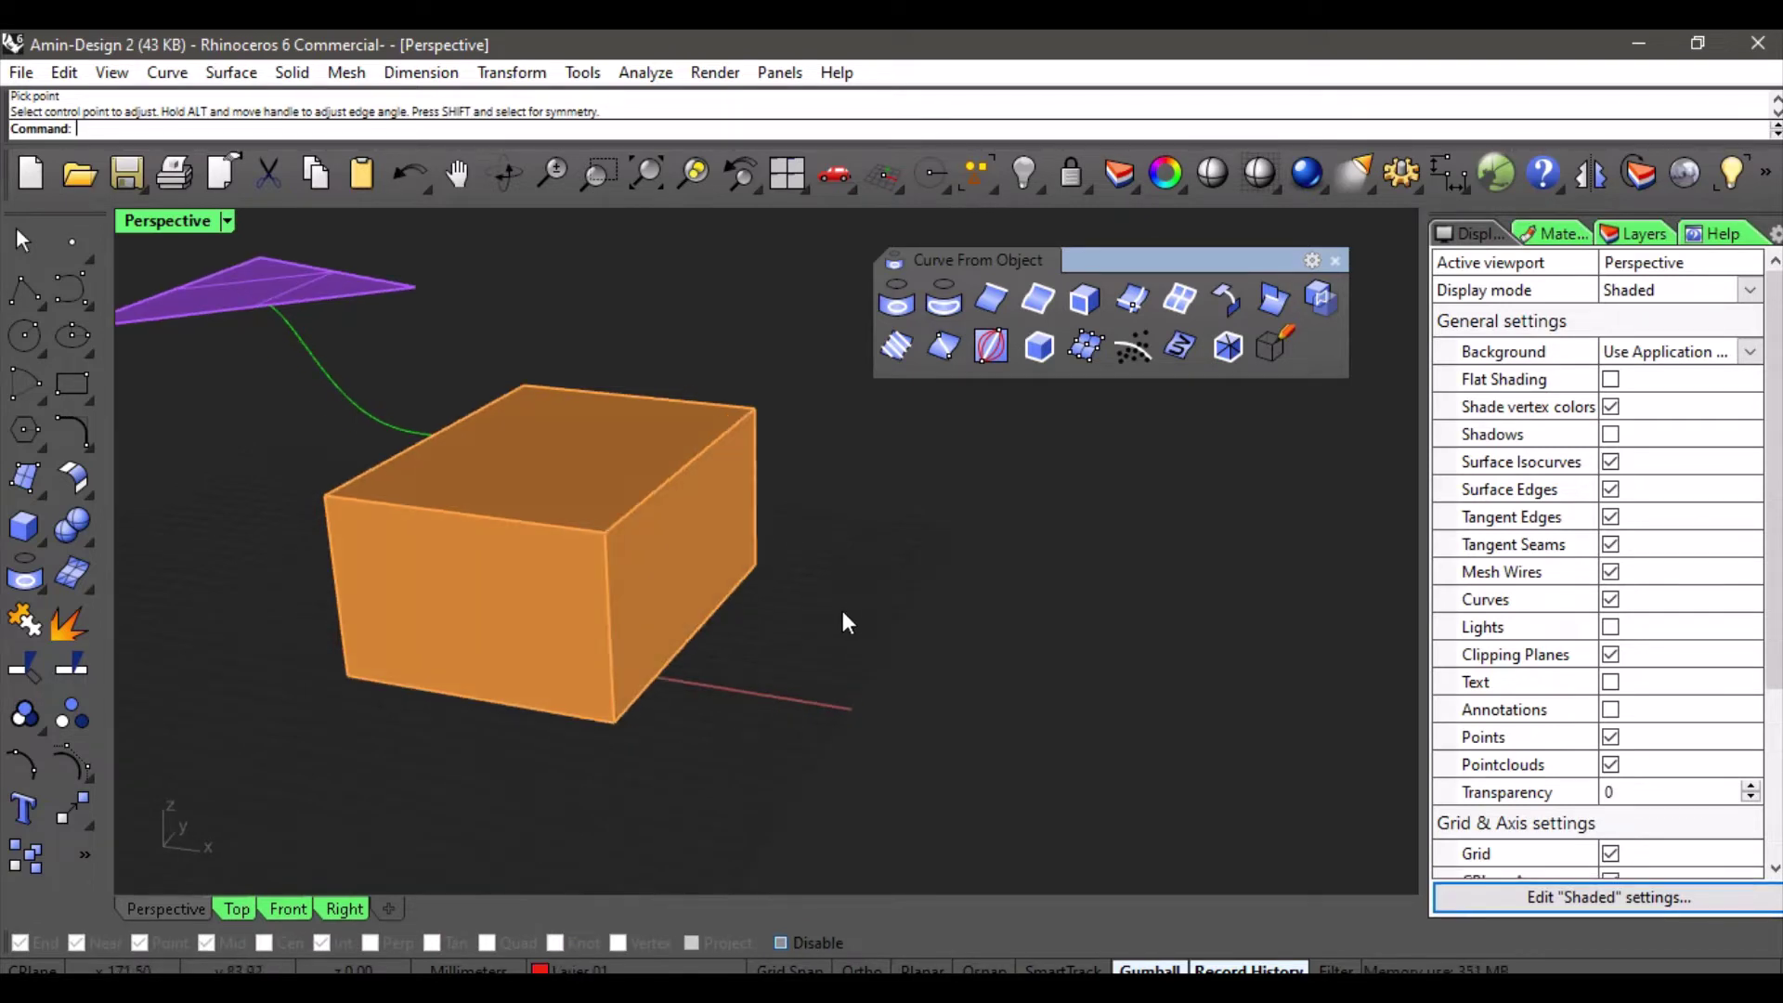
right_drag(919, 535, 638, 606)
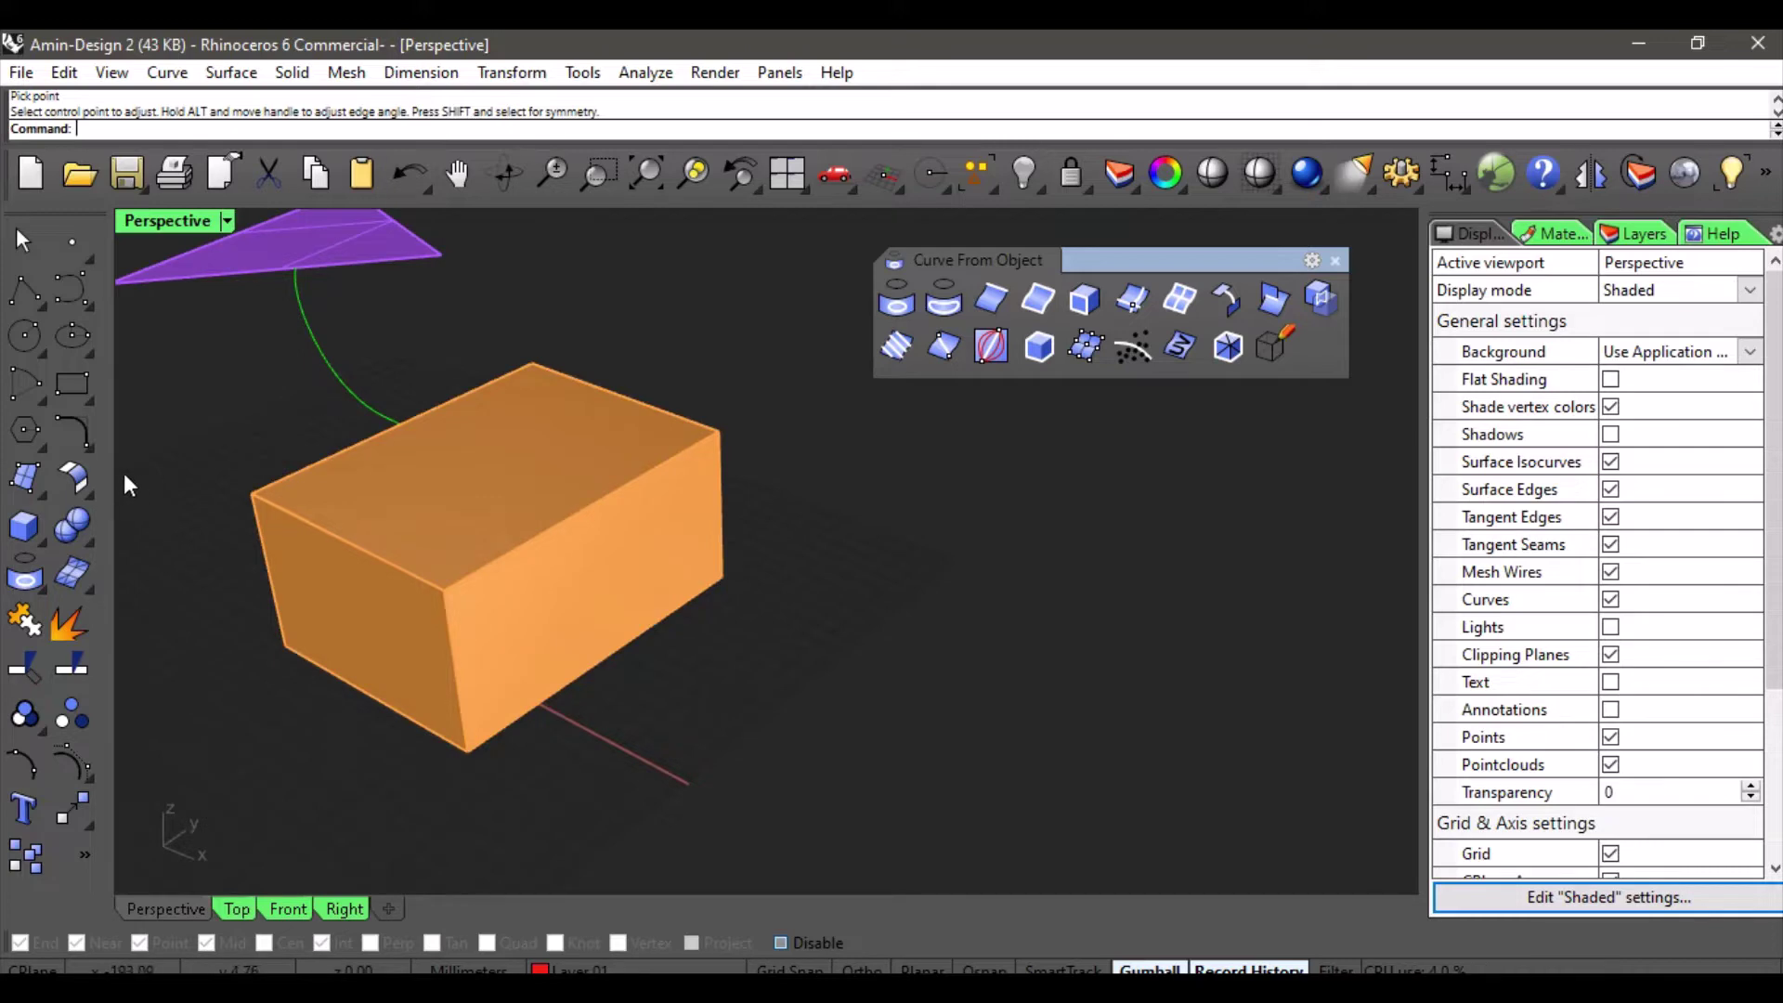
click(25, 527)
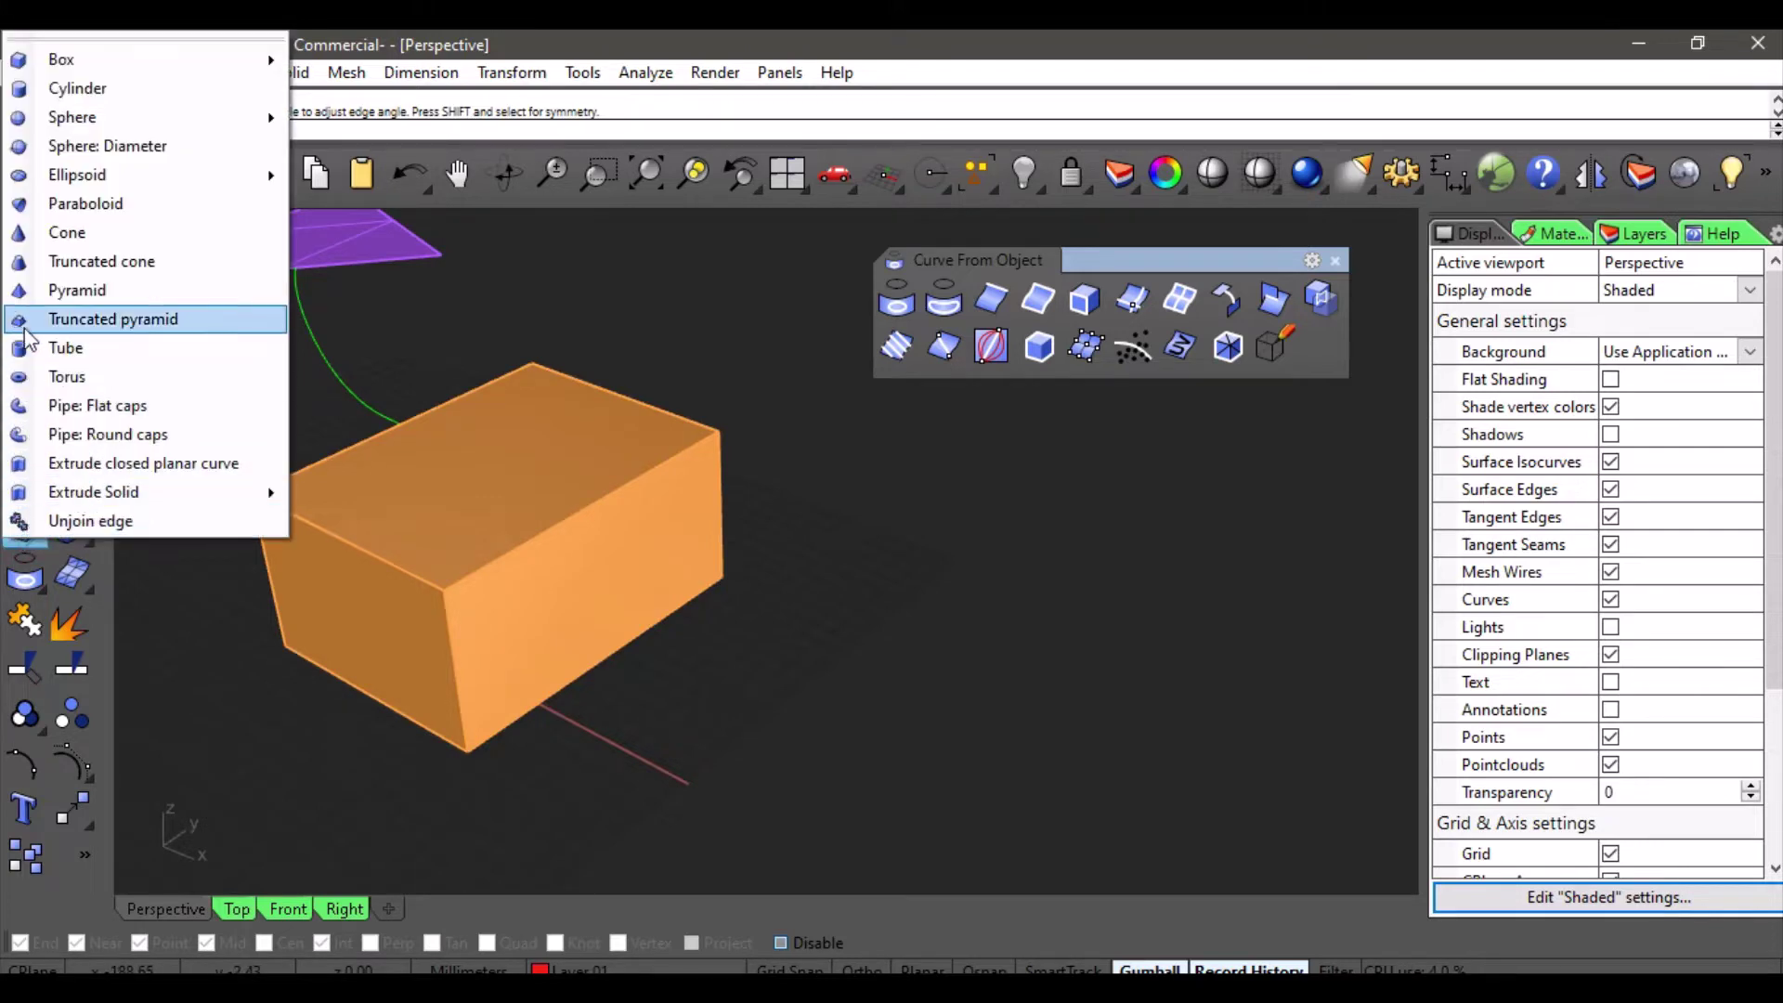
click(89, 233)
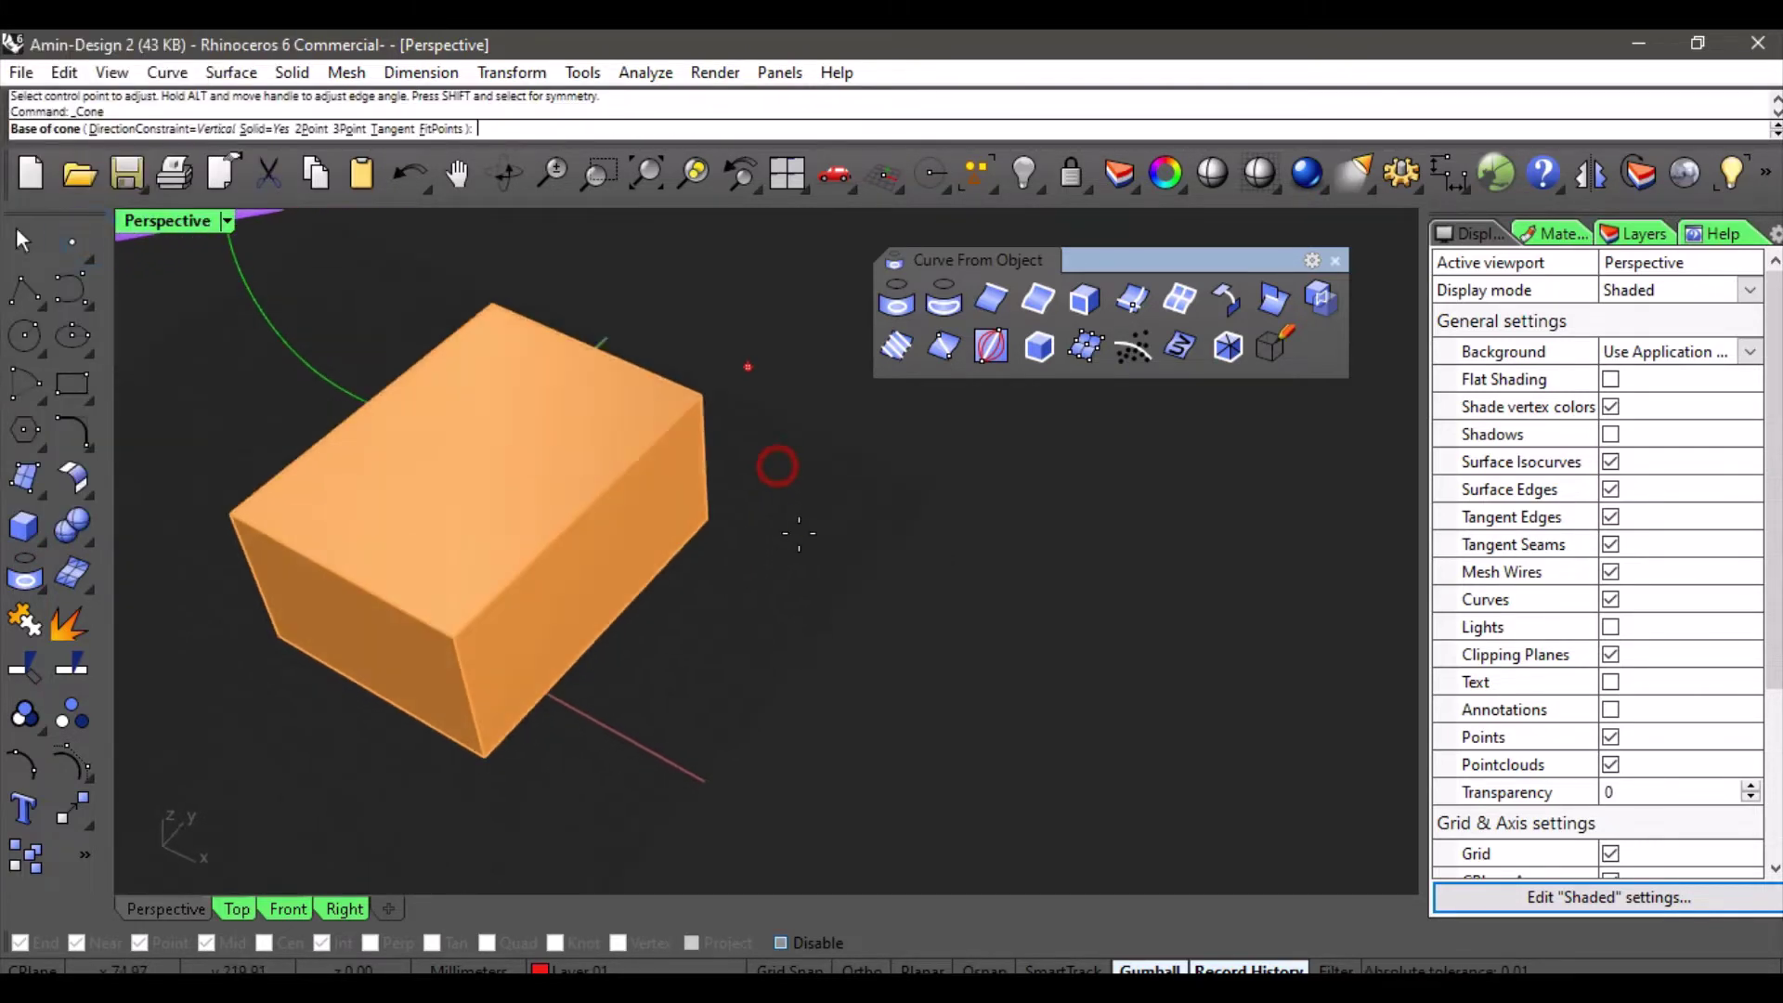
scroll(728, 589, up, 3)
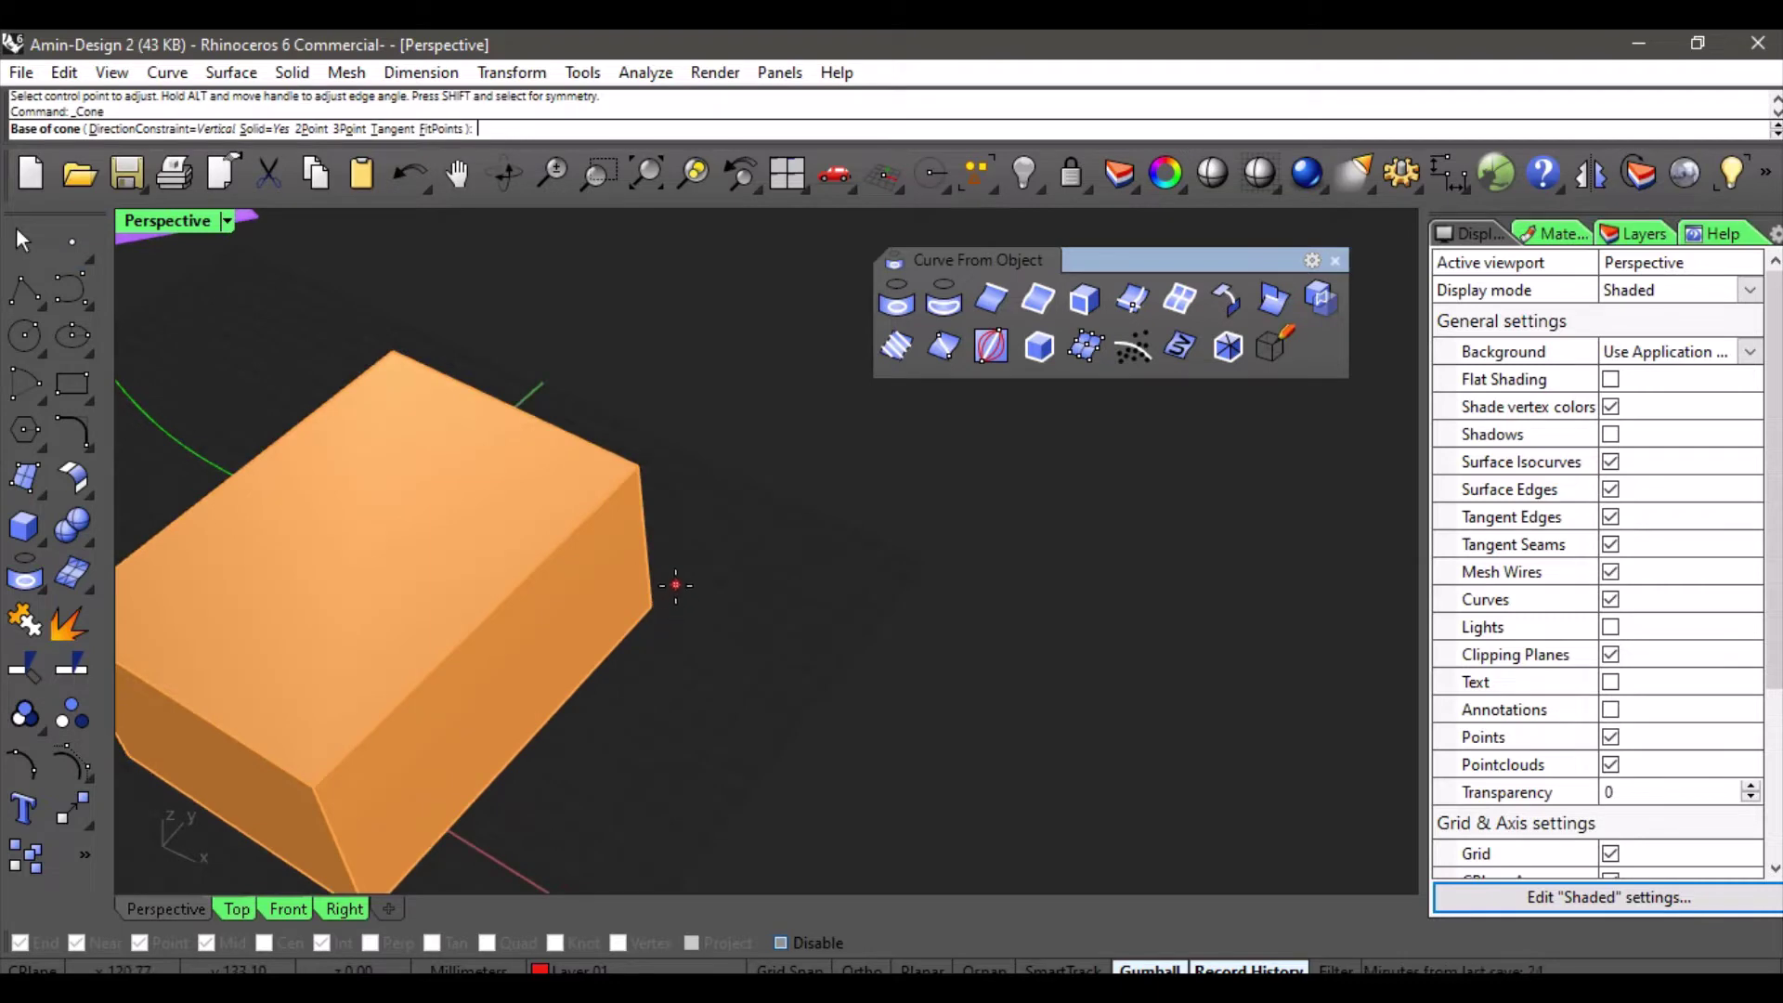
Create a four-corner surface from corner points next to the box, partly overlapping its footprint.
click(35, 474)
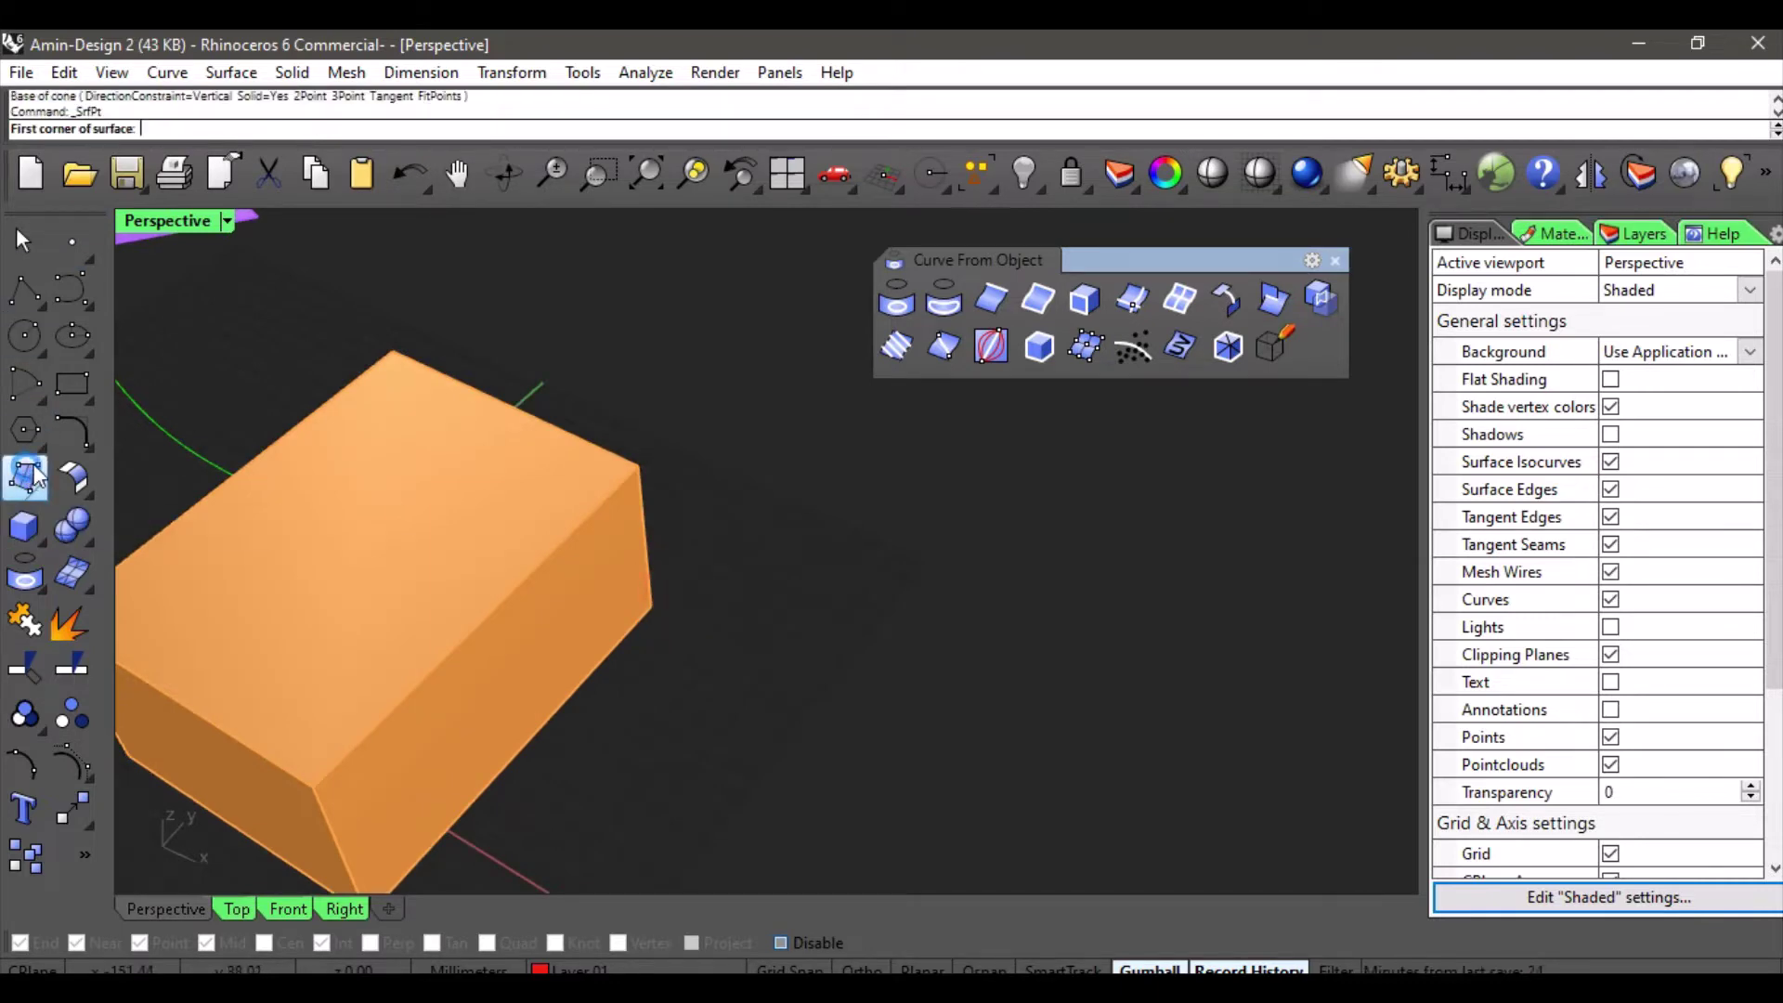
click(580, 401)
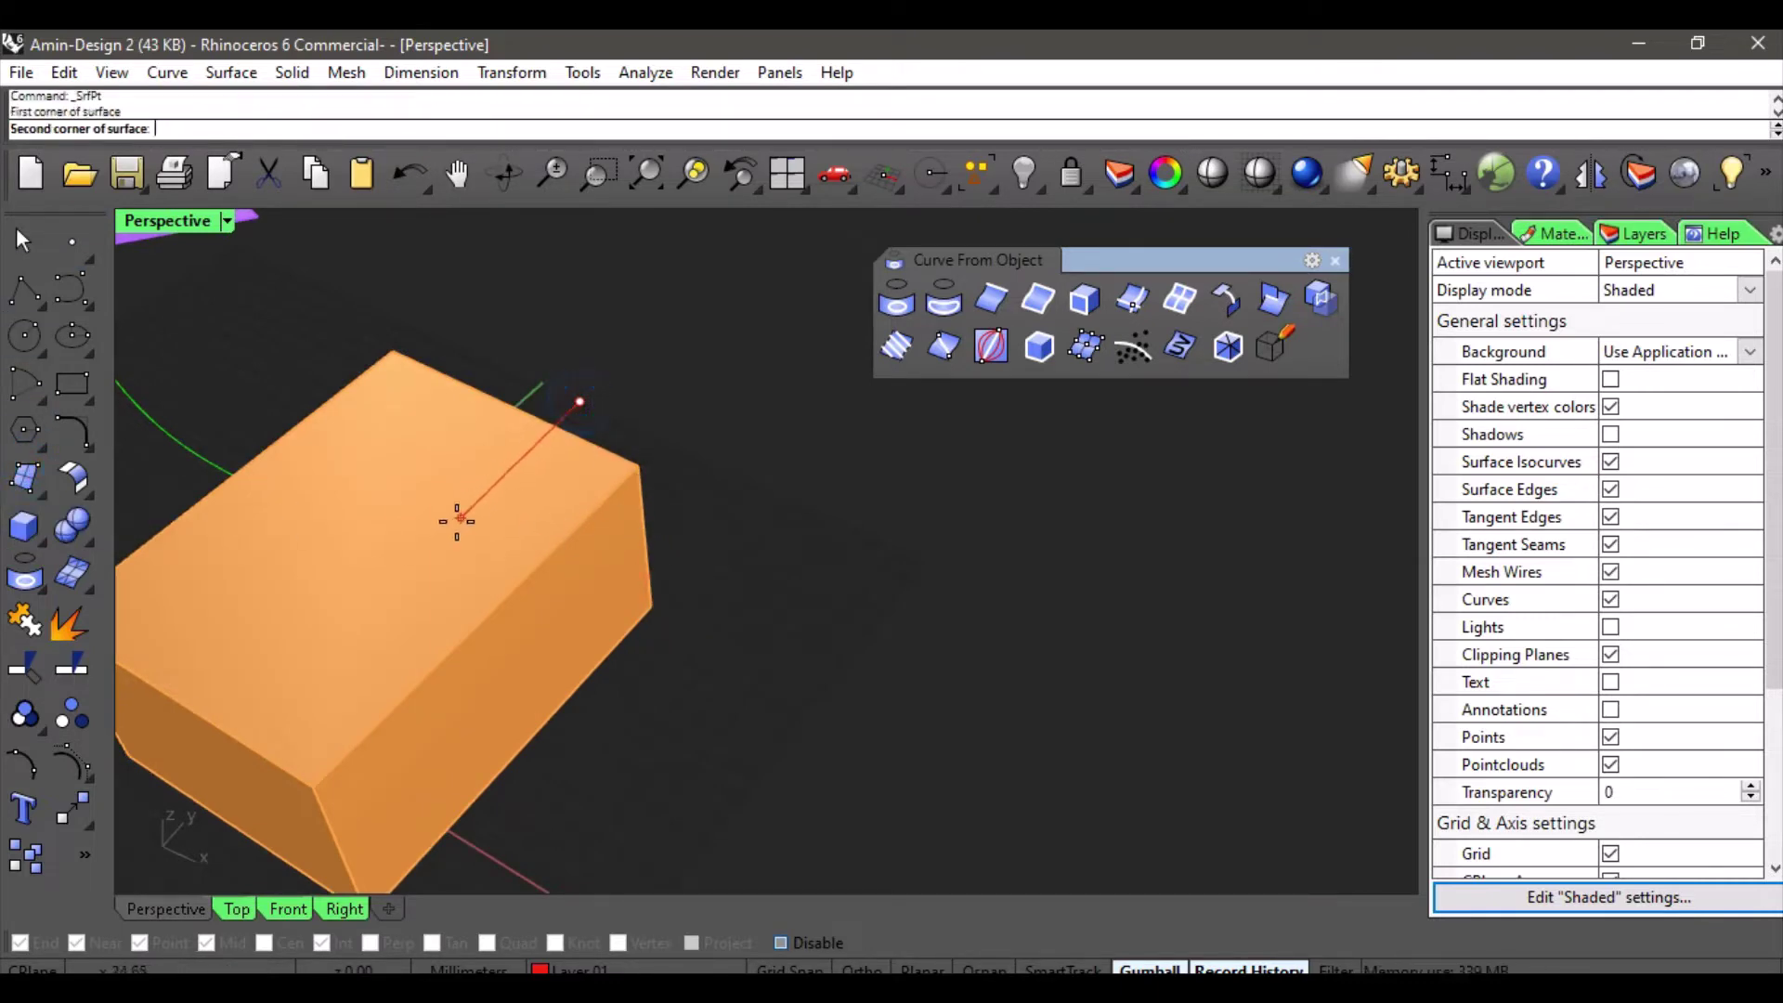
click(429, 536)
click(710, 687)
click(901, 525)
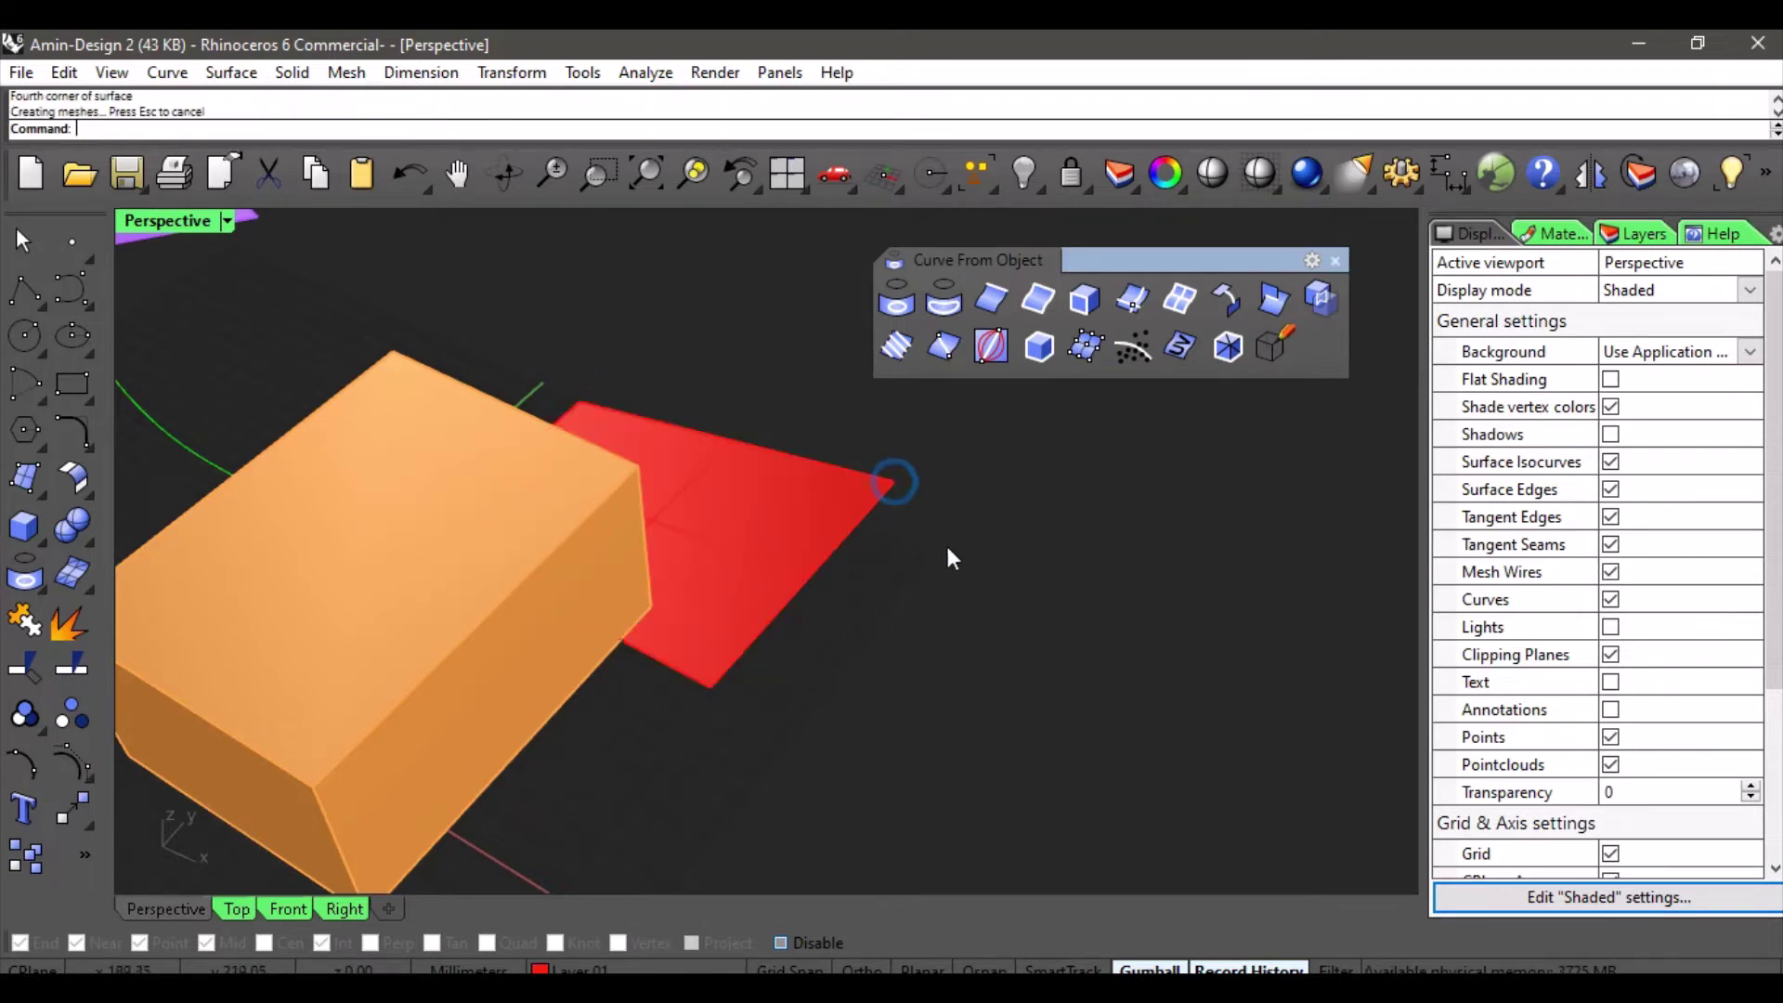
Raise the red surface off the ground and shift it sideways so that it cuts through the box's corner.
right_drag(643, 548, 660, 498)
click(763, 688)
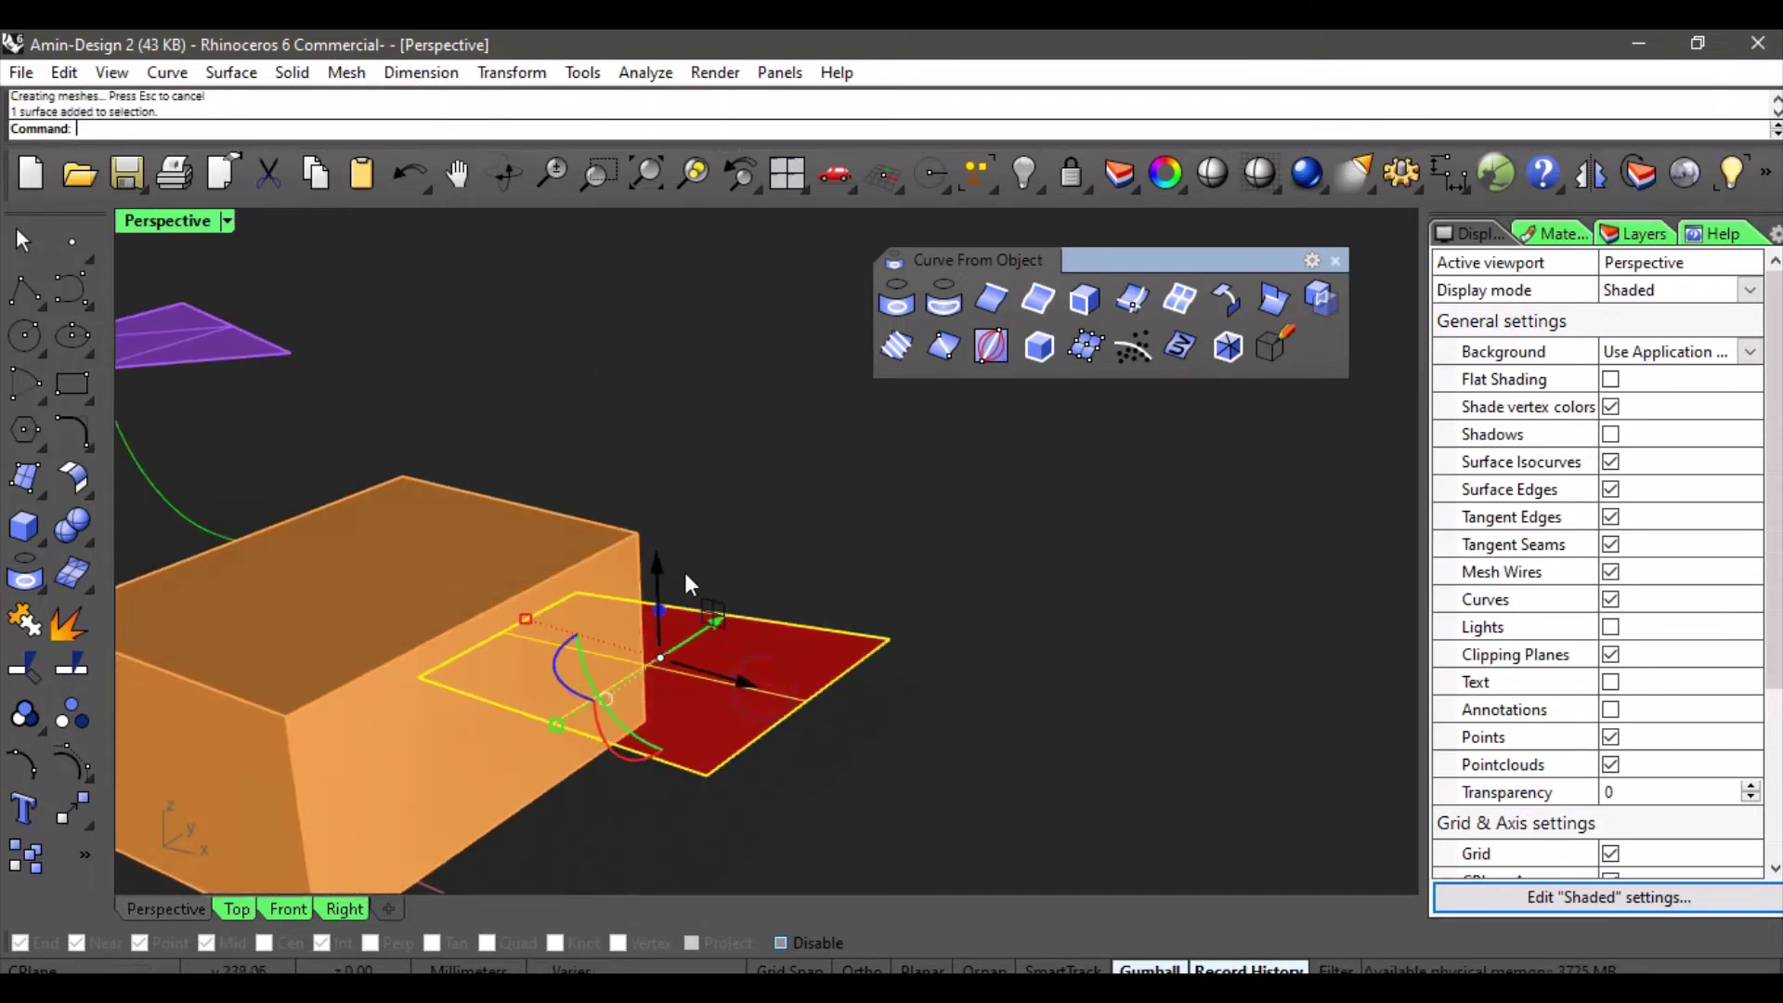
drag(660, 557, 698, 399)
right_drag(699, 399, 940, 700)
scroll(1189, 699, up, 5)
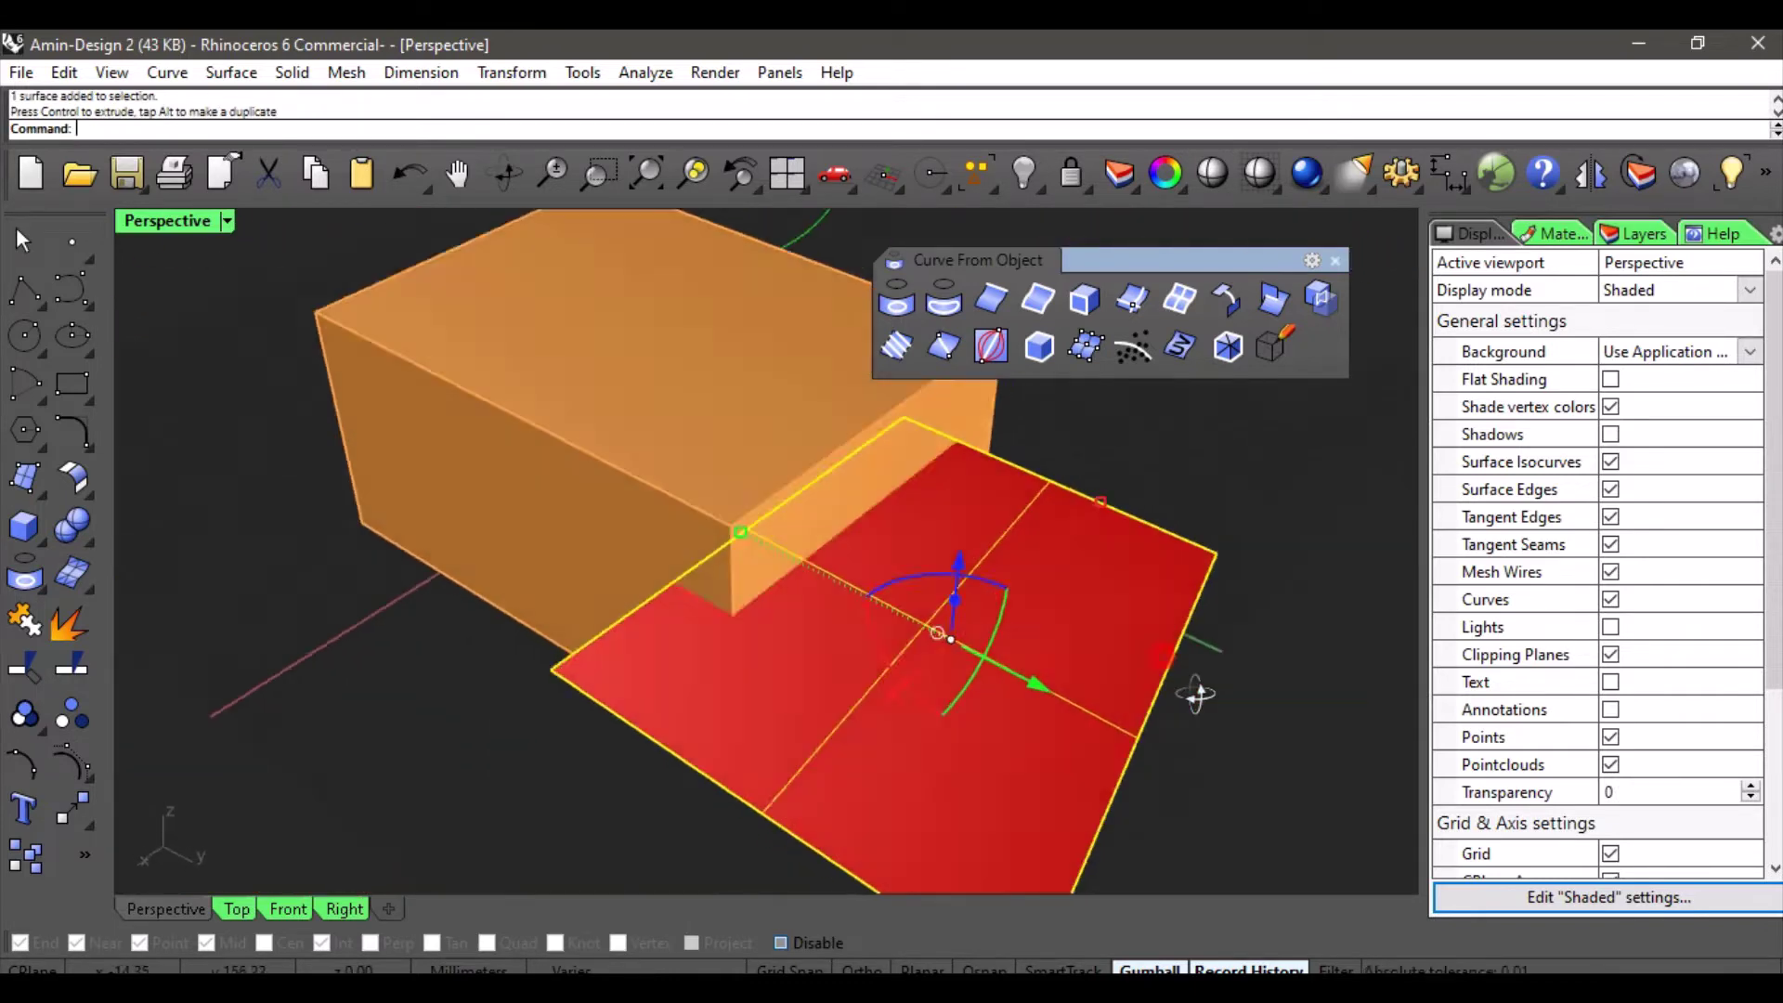
drag(966, 661, 855, 587)
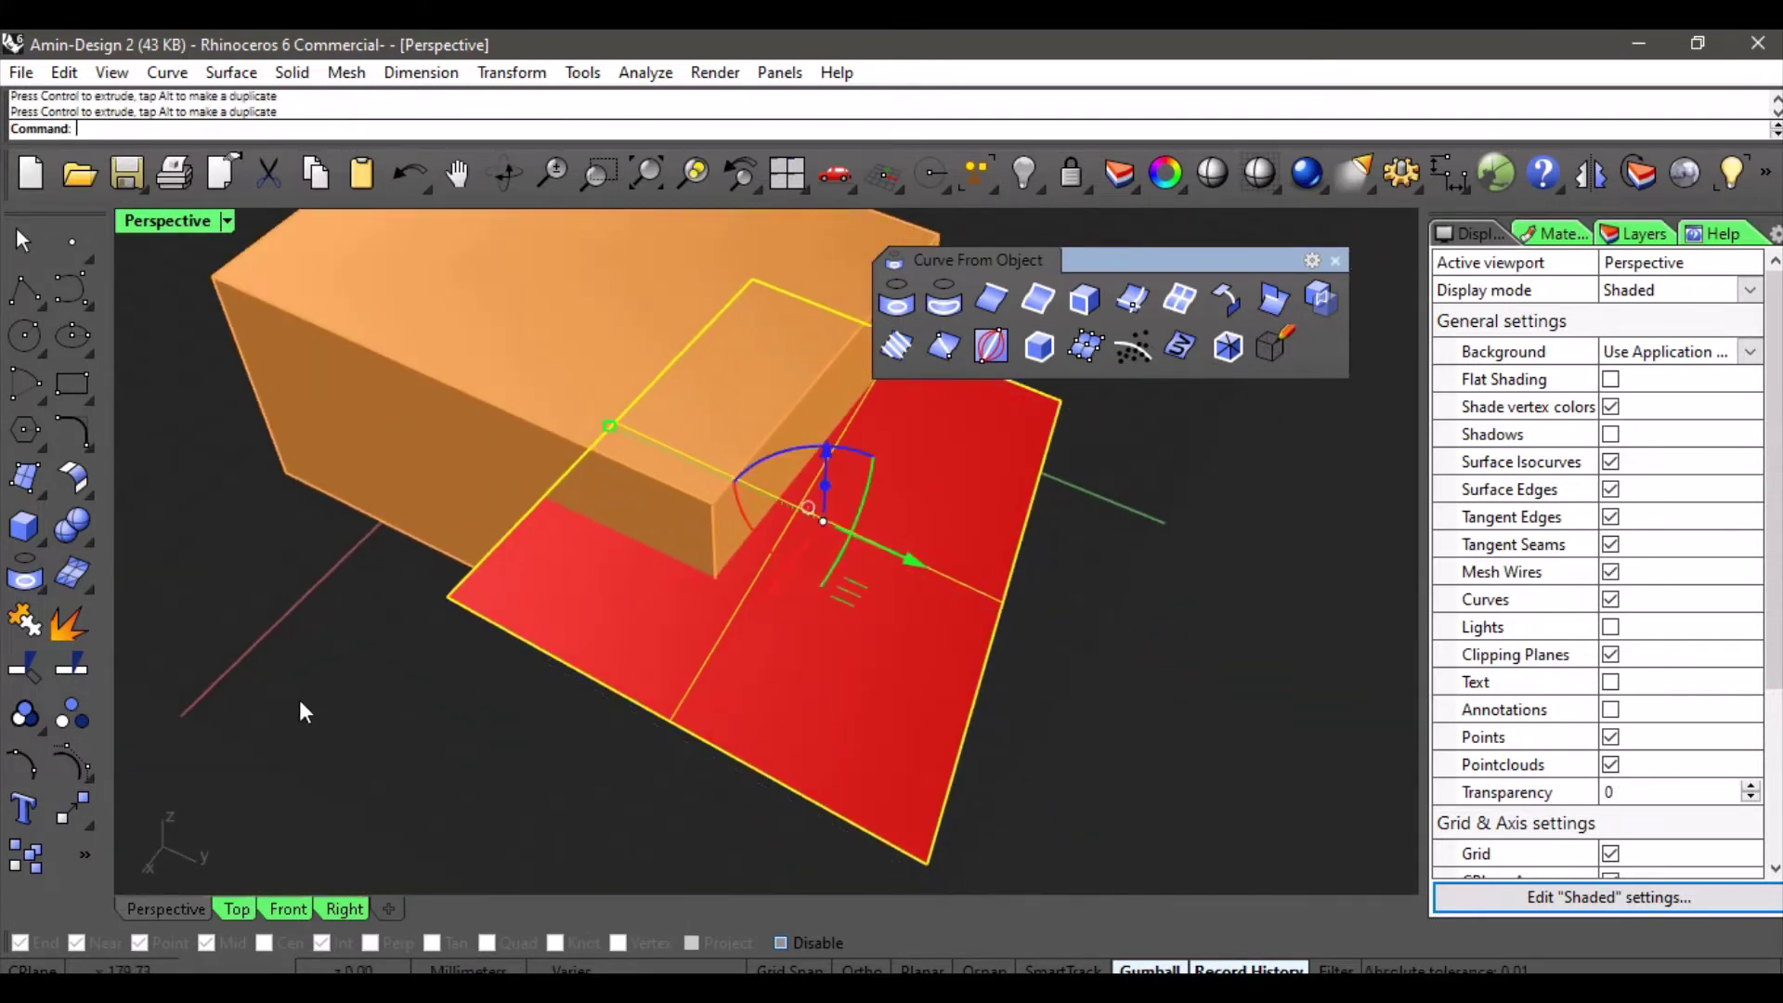
click(299, 700)
right_drag(299, 699, 546, 627)
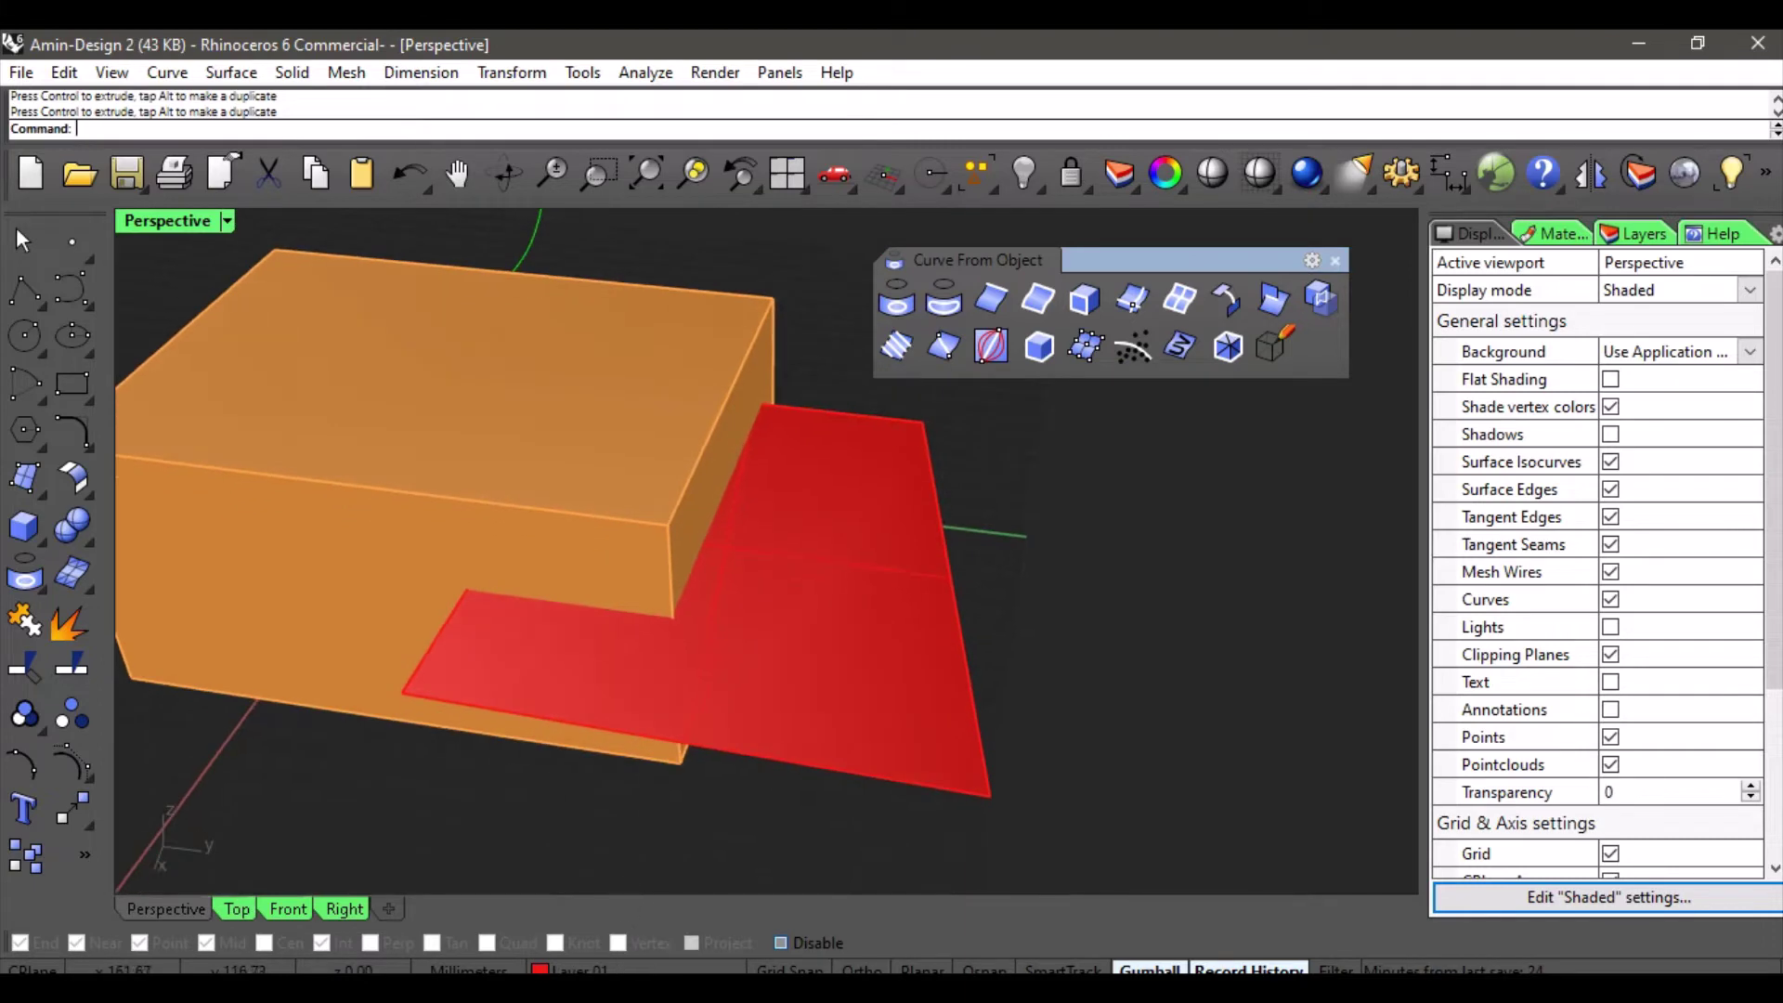
Make Layer 05 current and create the intersection curve between the red surface and the box.
click(594, 970)
click(611, 897)
click(1268, 302)
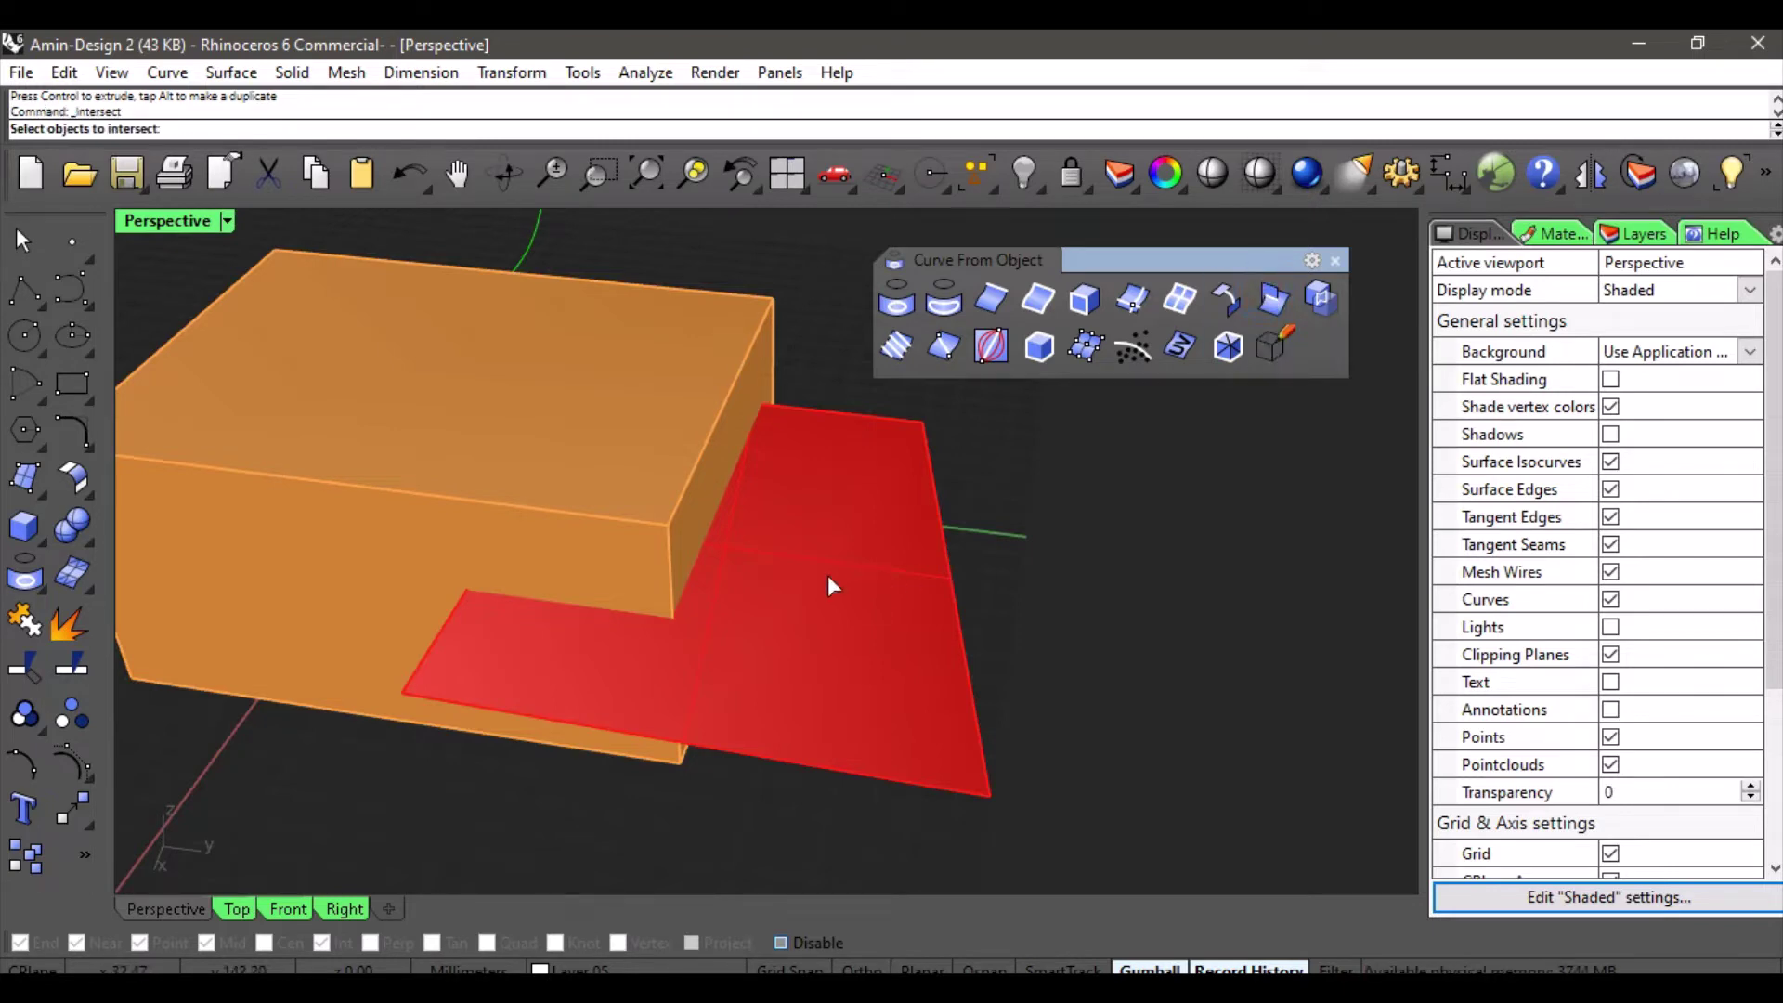
click(817, 617)
click(615, 578)
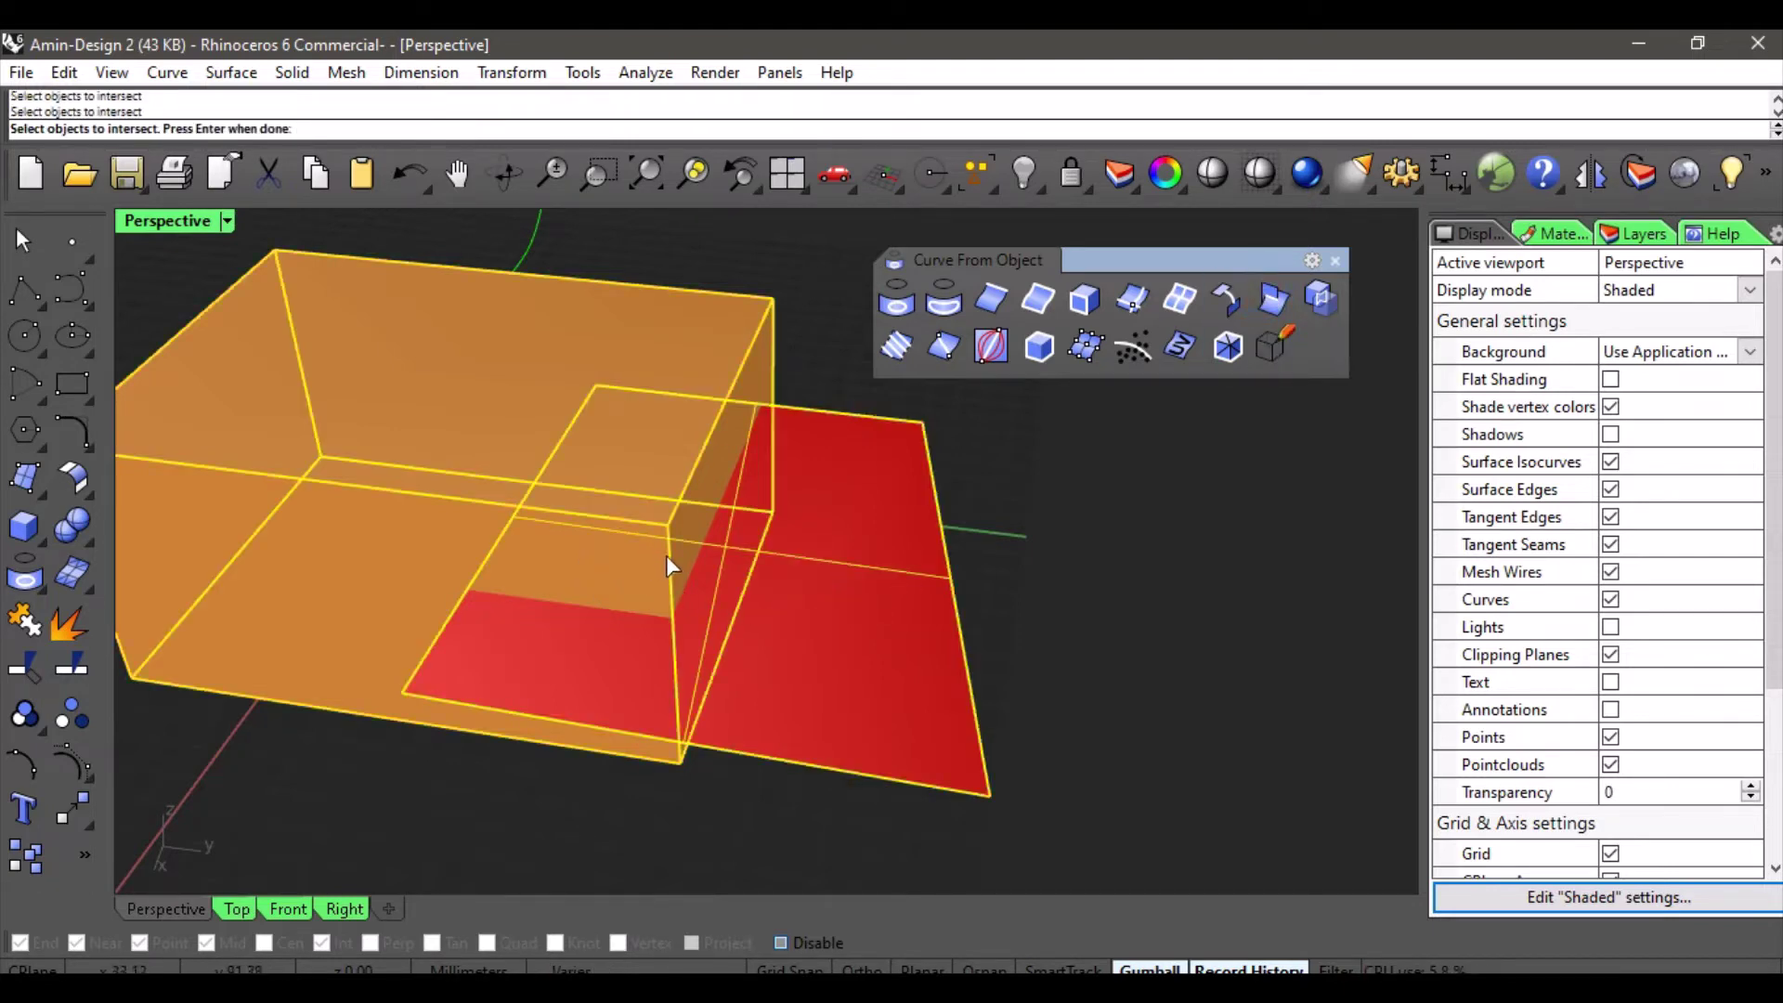
right_drag(669, 564, 630, 520)
right_click(577, 476)
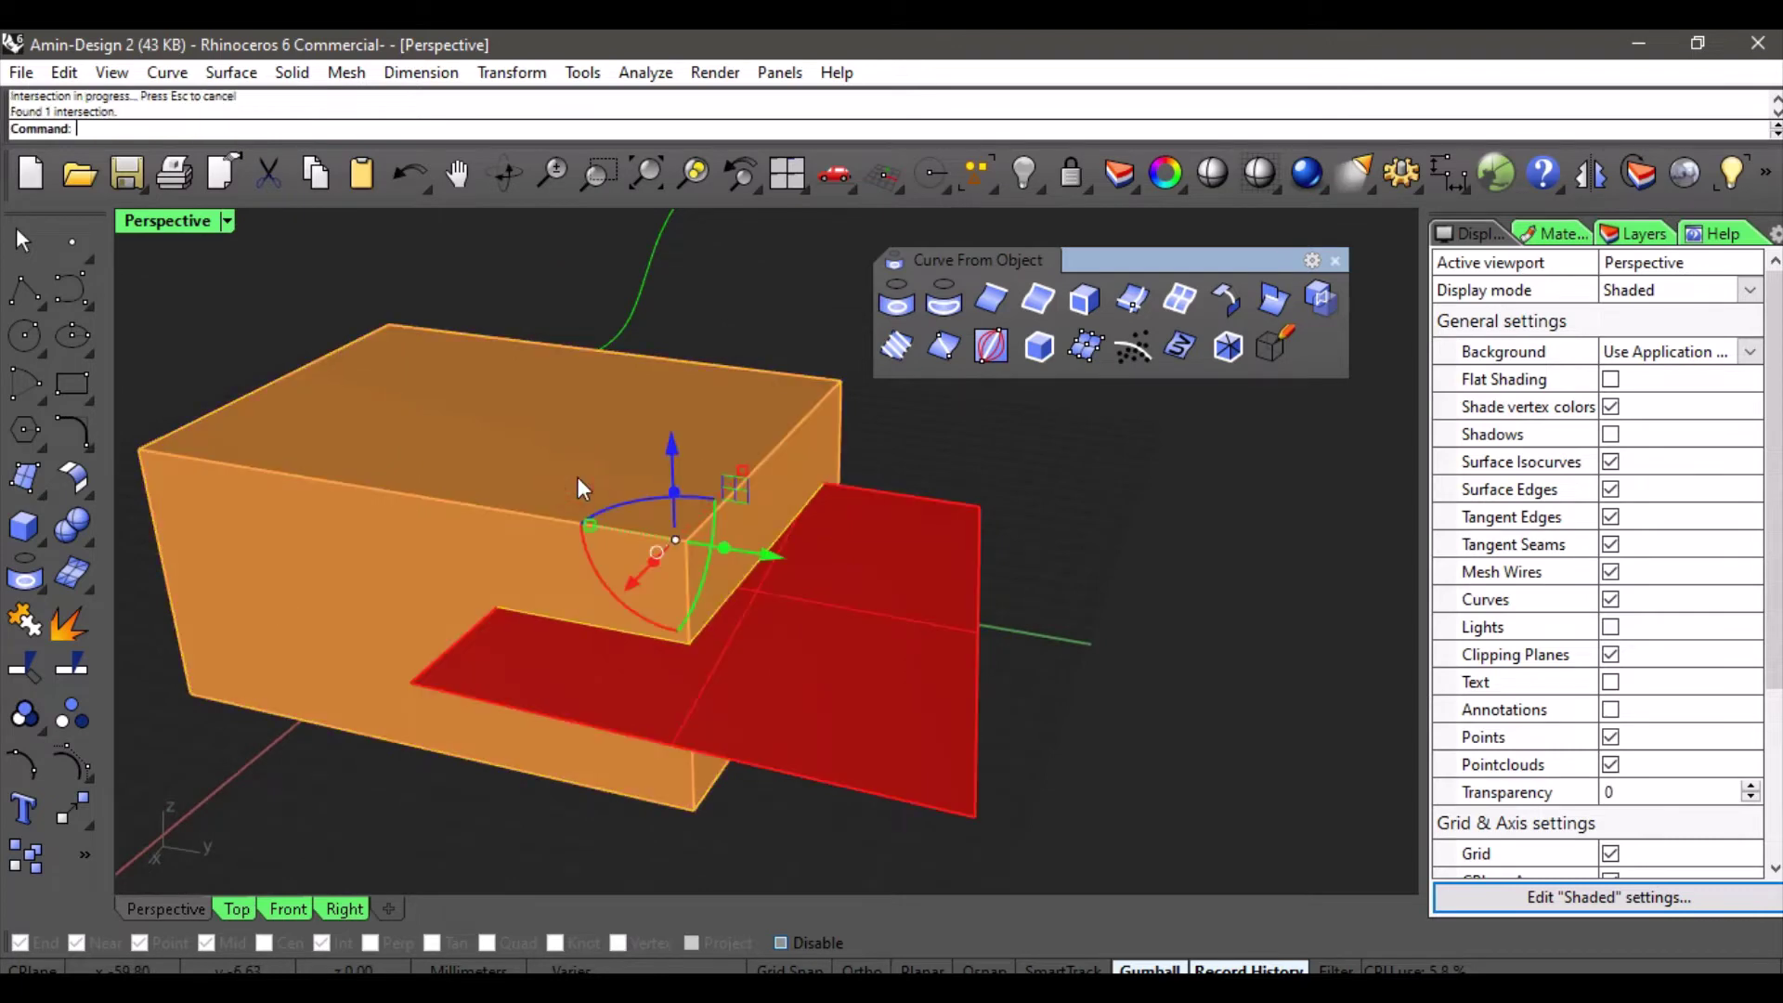
Move the red surface along the green axis until it is clear of the box.
right_drag(900, 449, 872, 632)
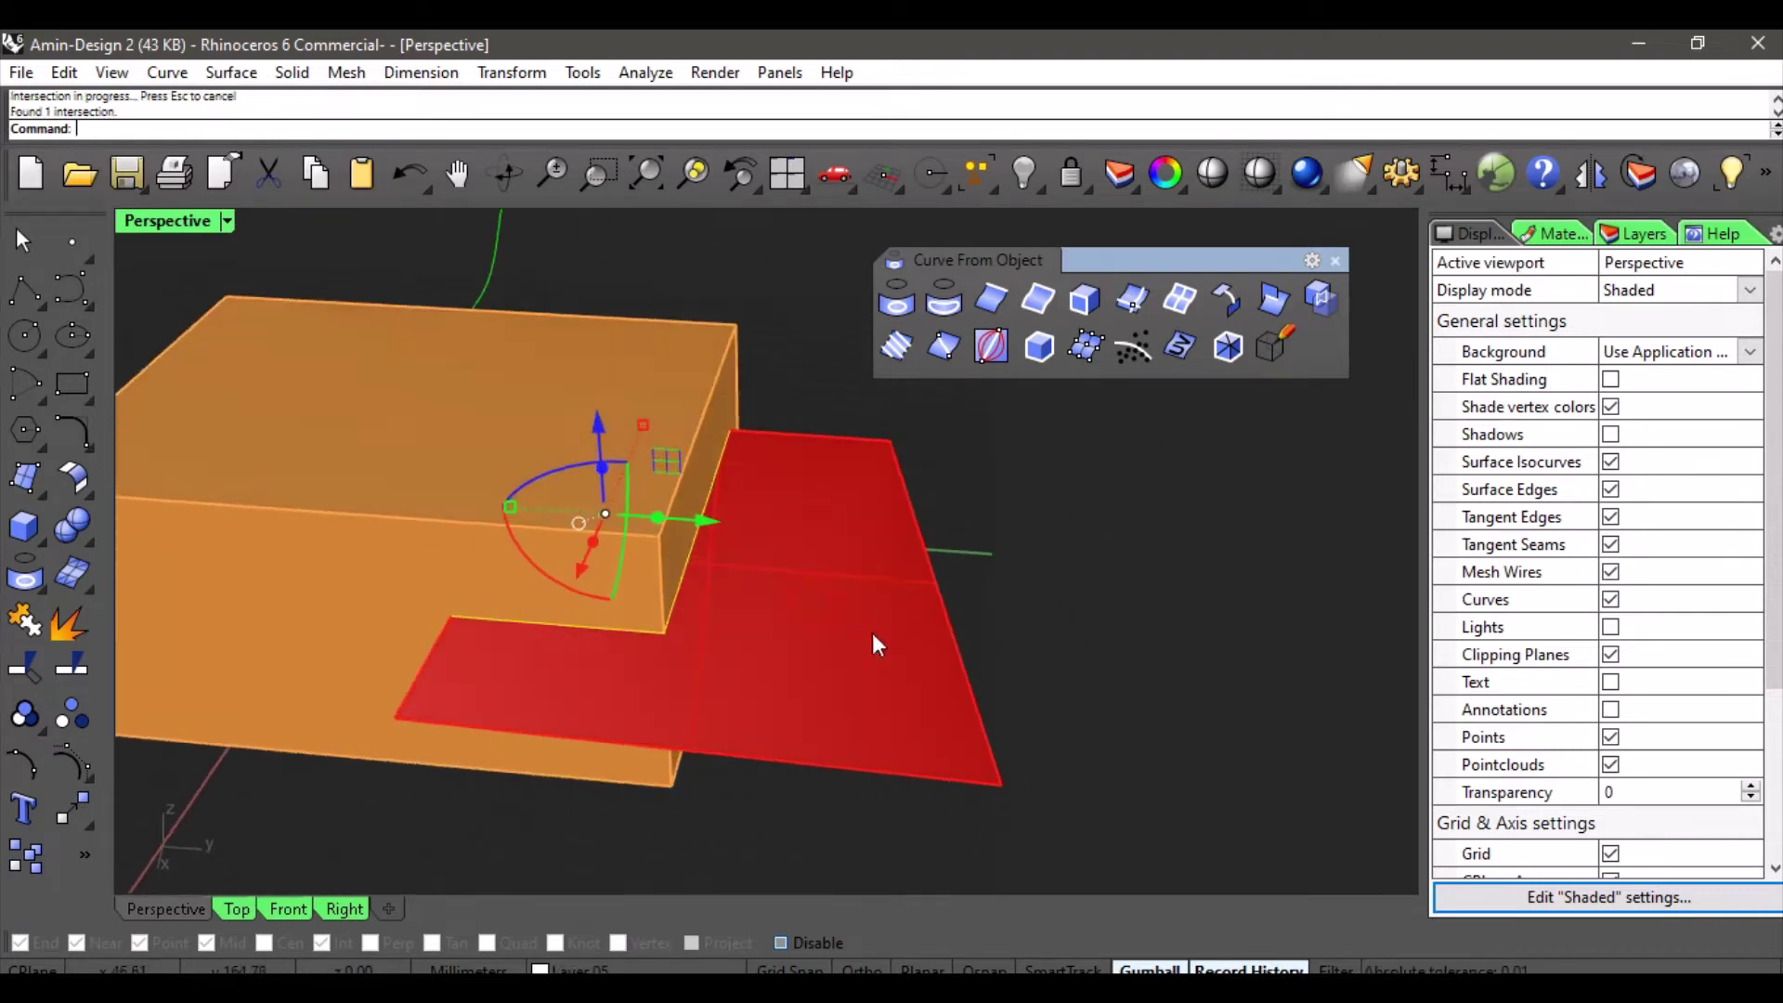
click(579, 698)
right_drag(578, 689, 715, 598)
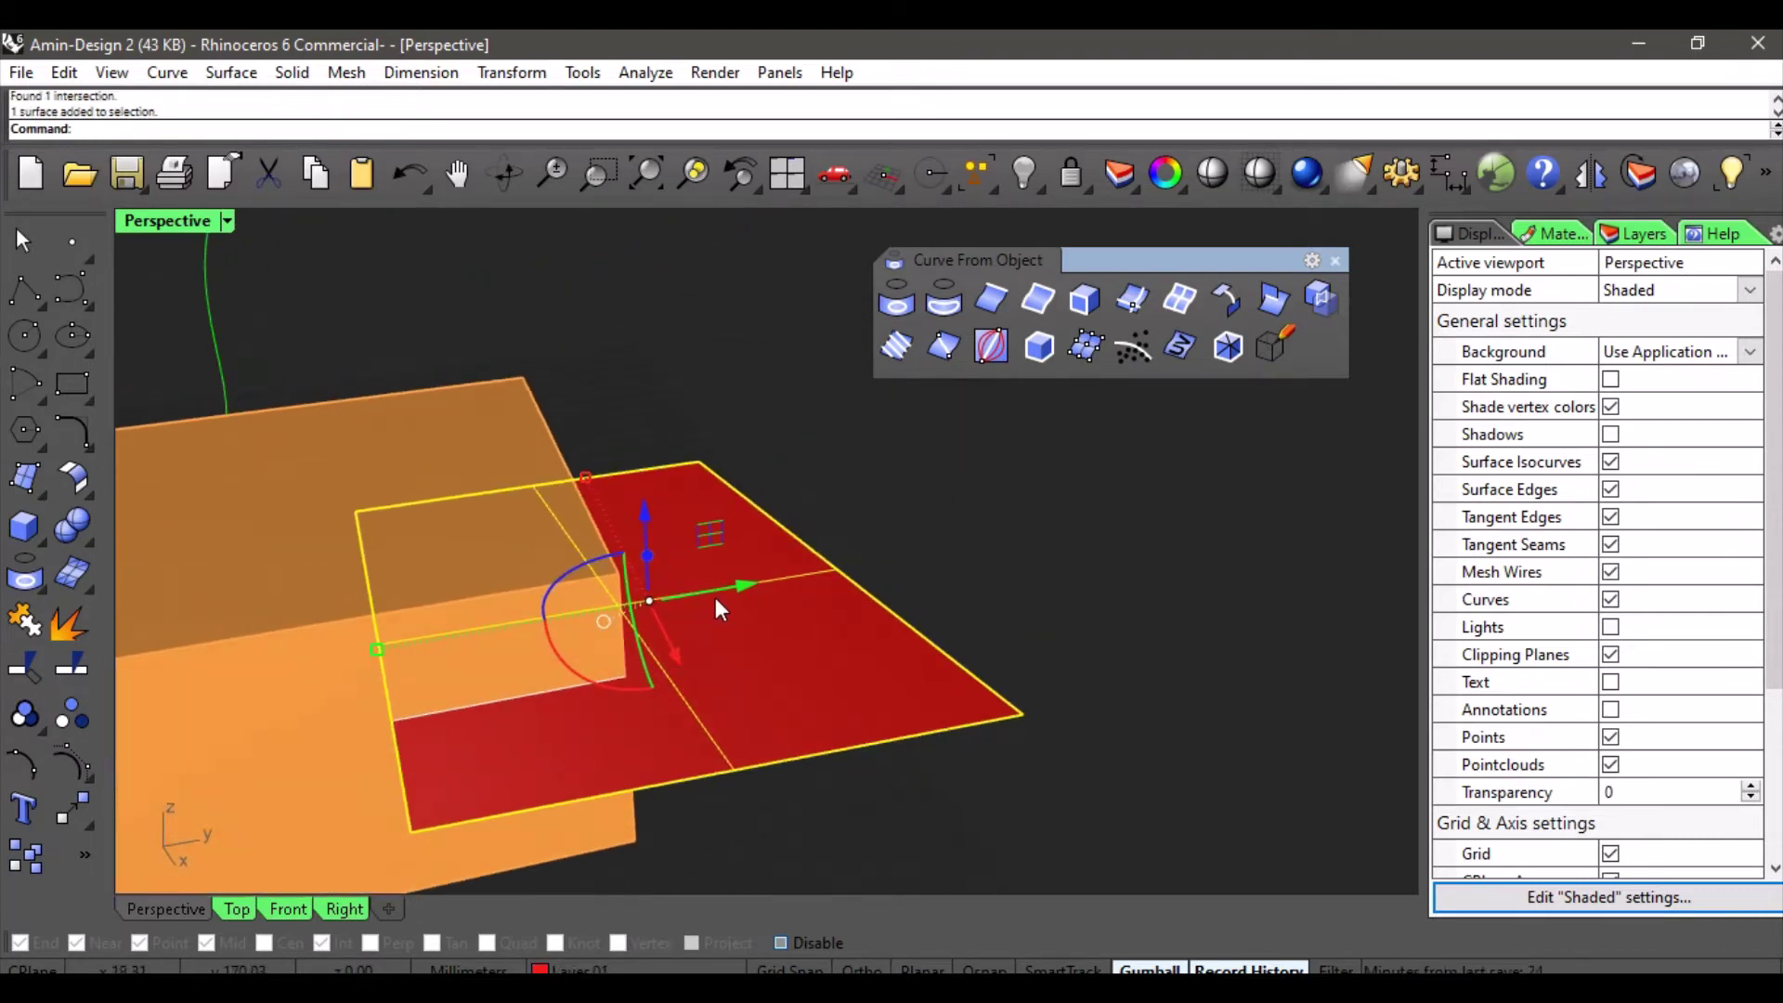
drag(715, 598, 1050, 582)
key(Escape)
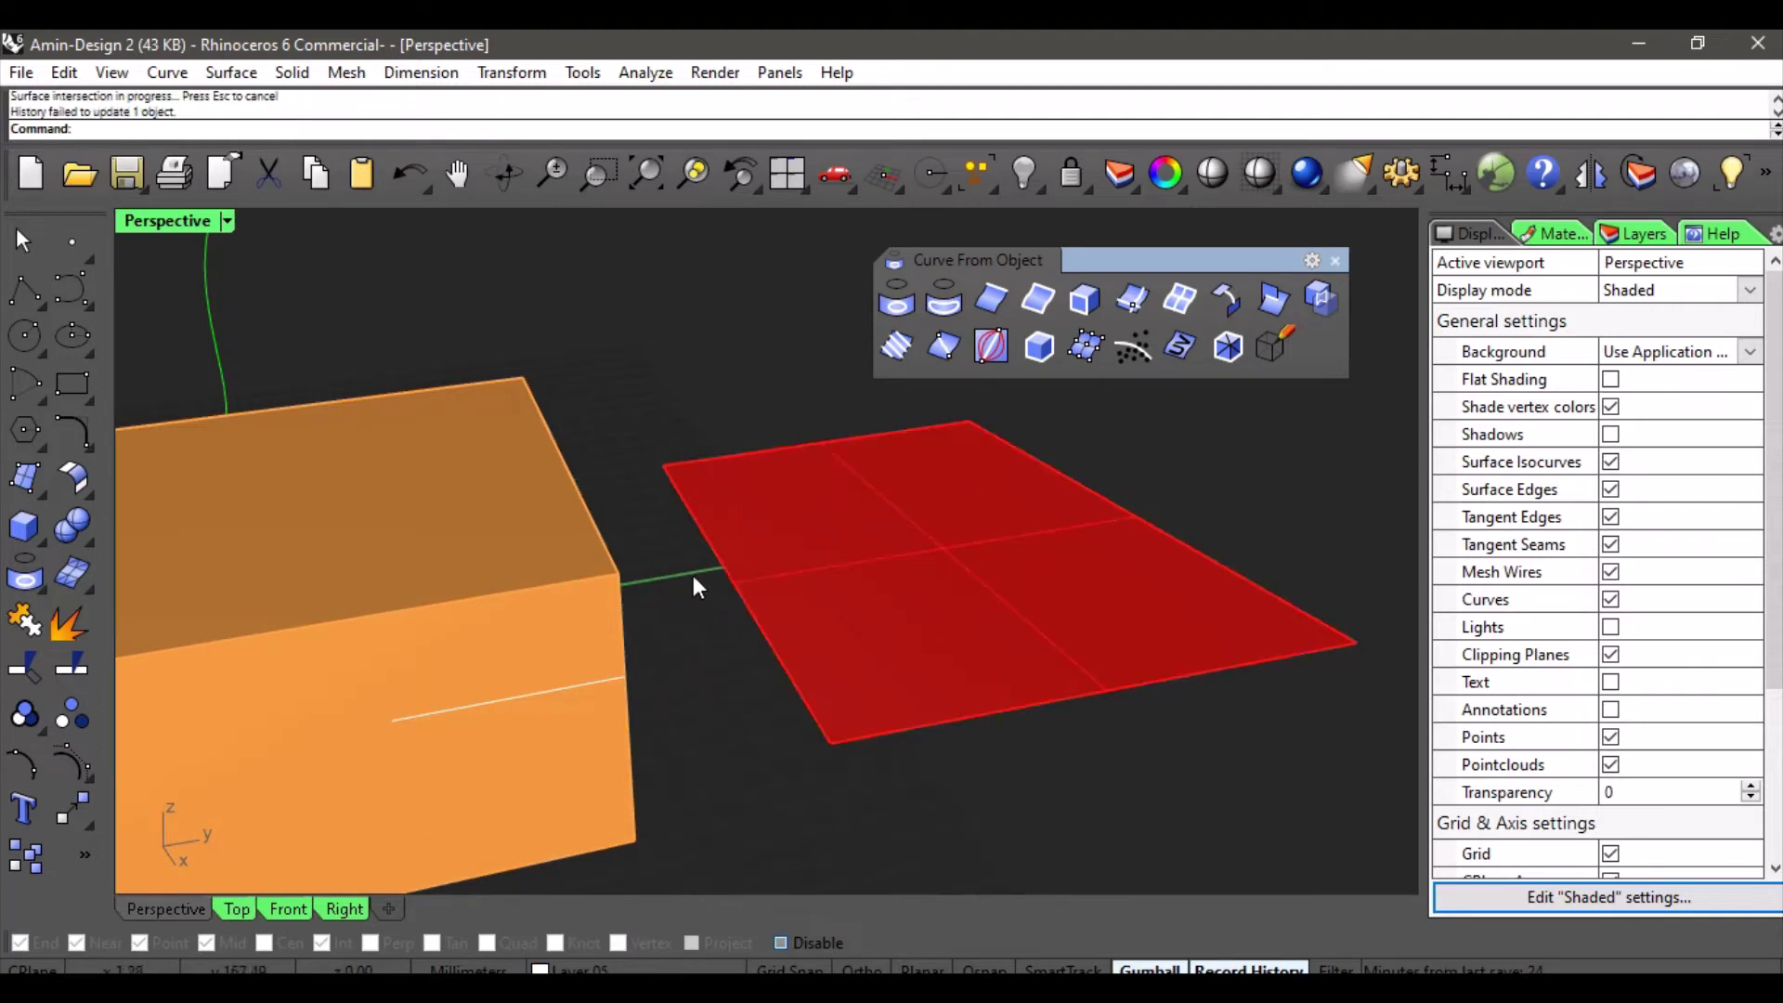
Select the intersection curve on the box and move it away from the box faces.
right_drag(693, 575, 624, 600)
click(626, 576)
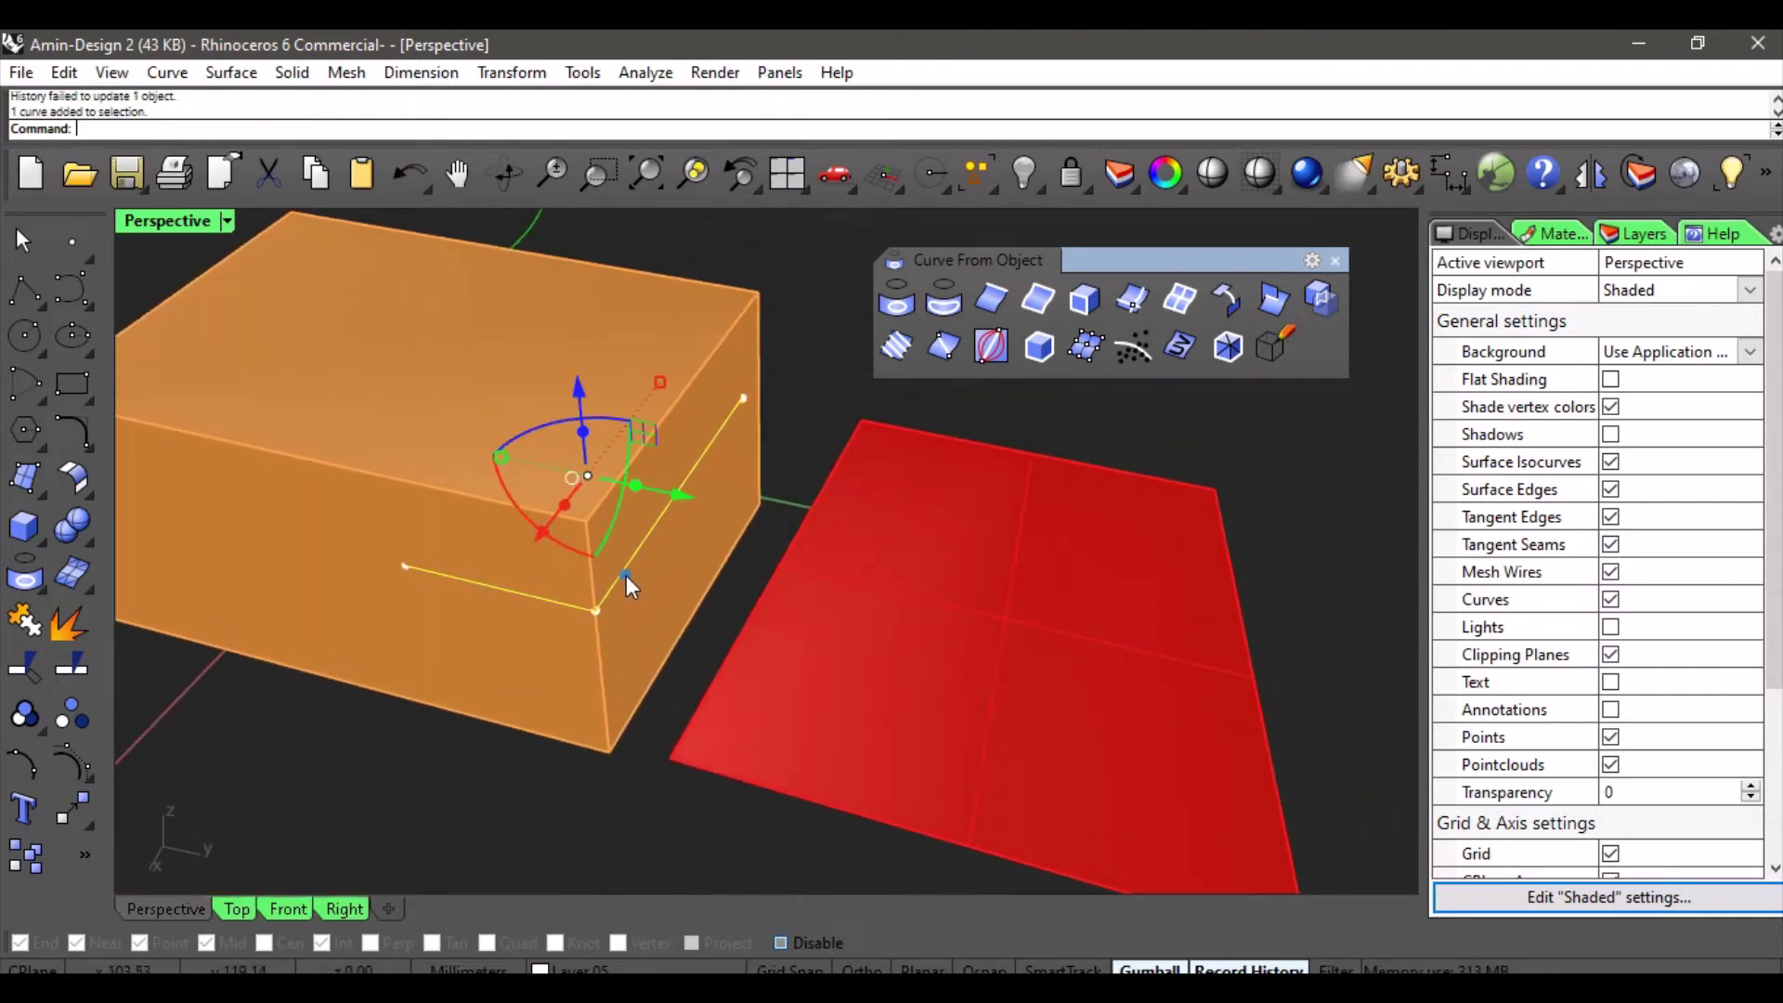
drag(652, 447, 700, 526)
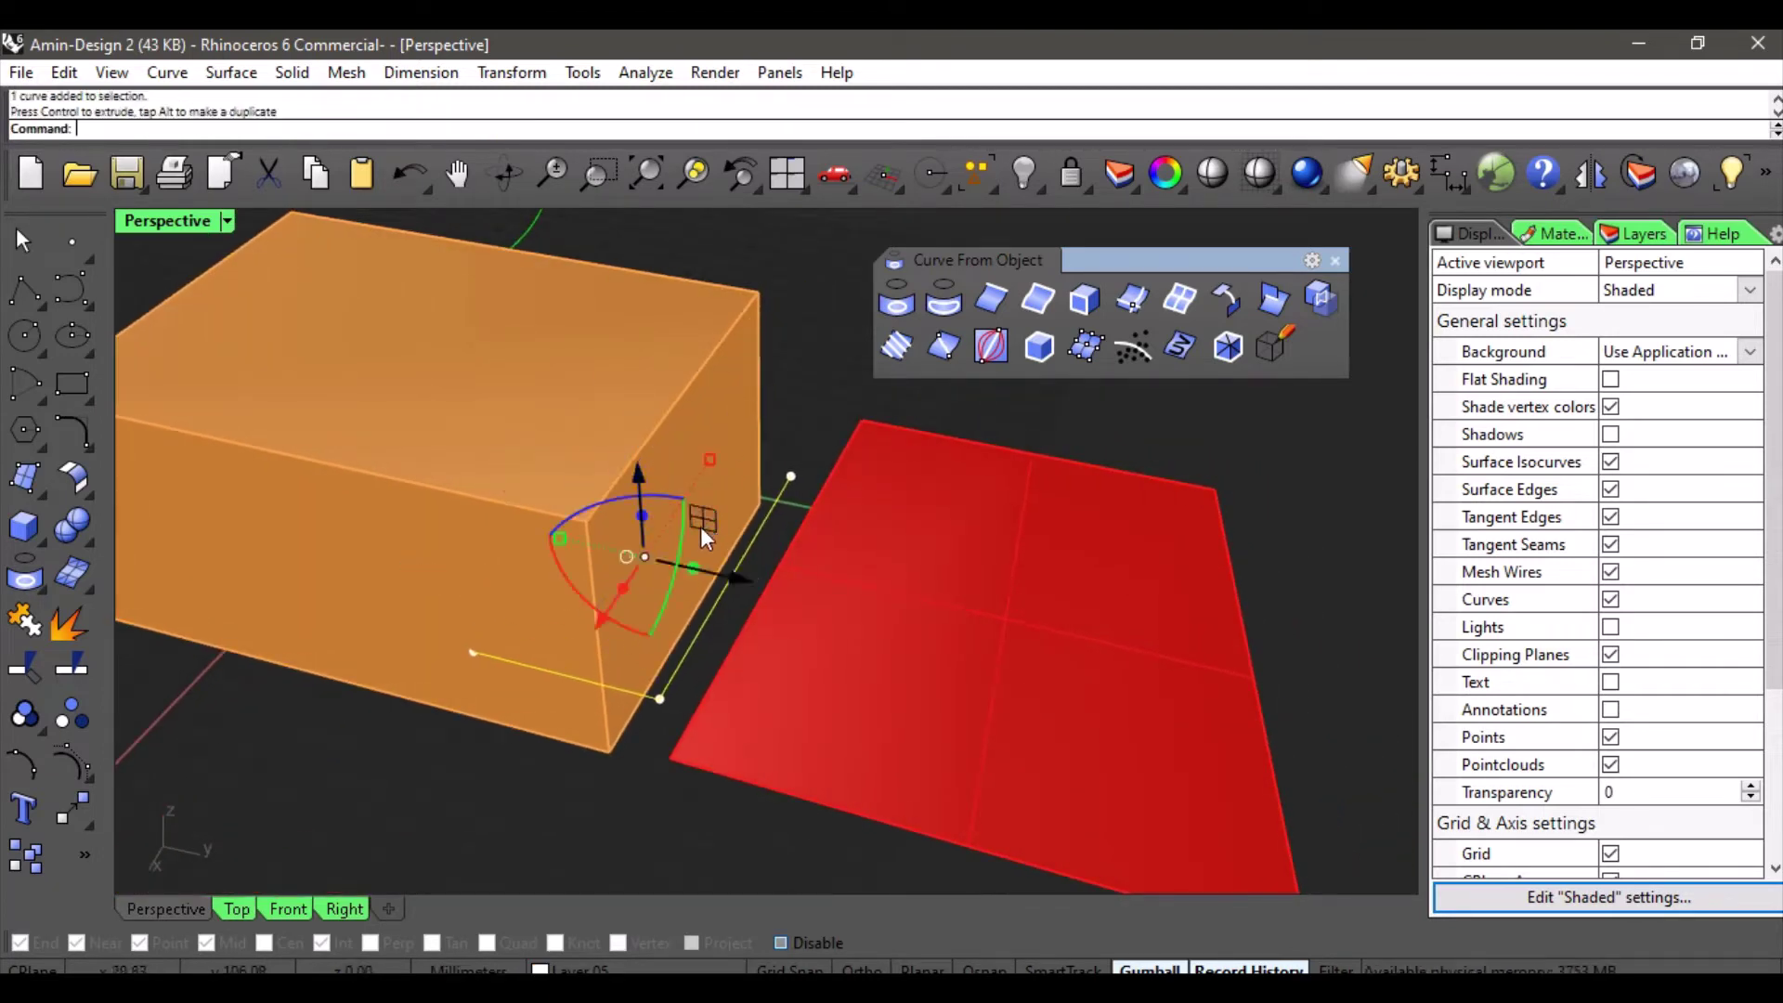
Make Layer 04 current and create a centre-radius sphere overlapping the box's front corner.
right_drag(700, 527, 549, 728)
right_drag(806, 585, 689, 657)
click(585, 969)
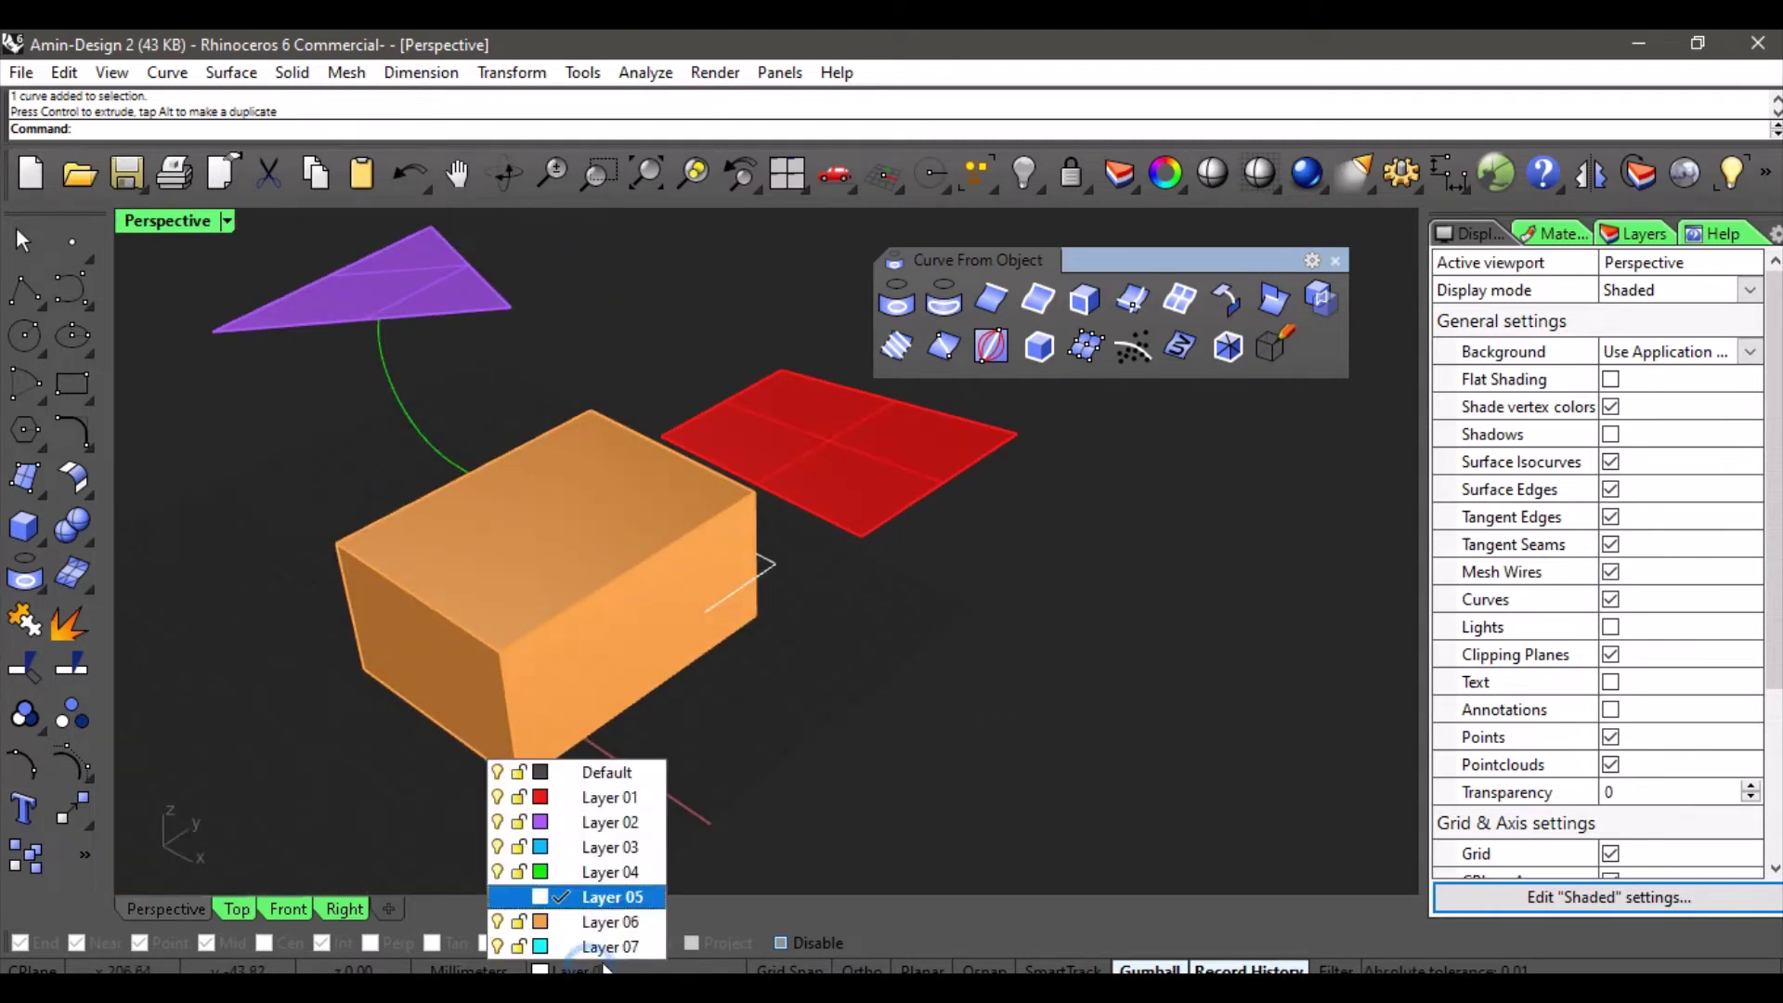
click(593, 868)
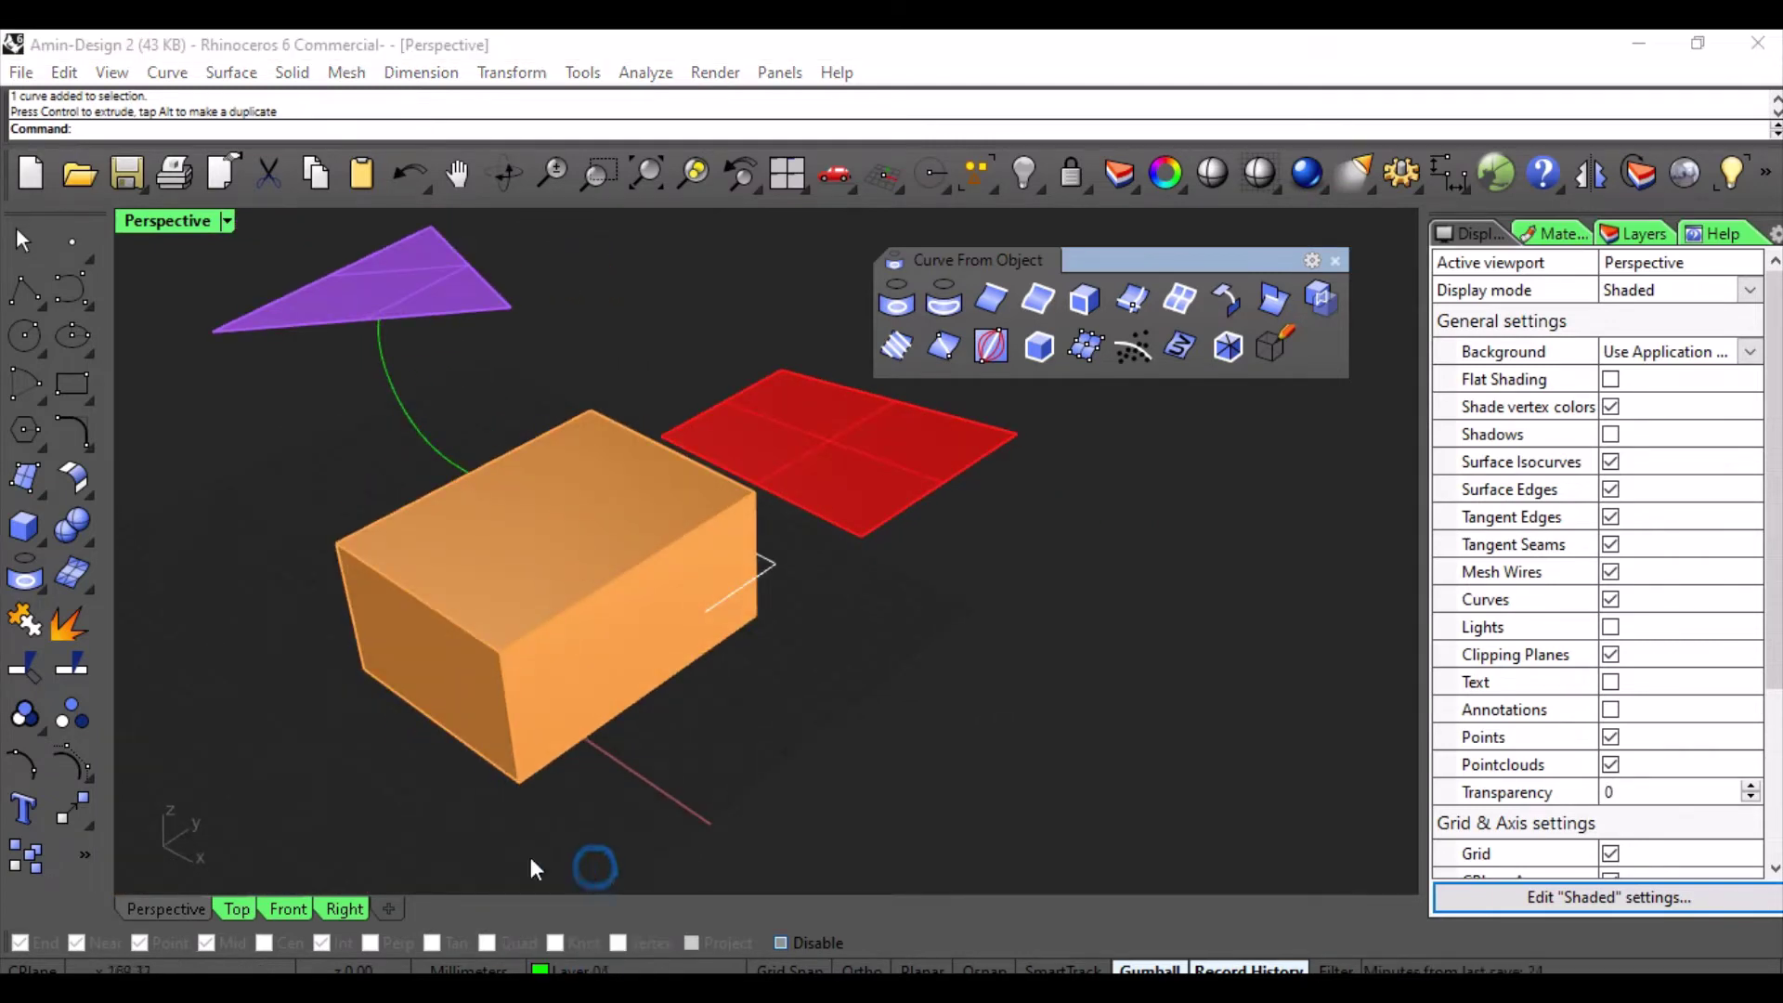
click(59, 546)
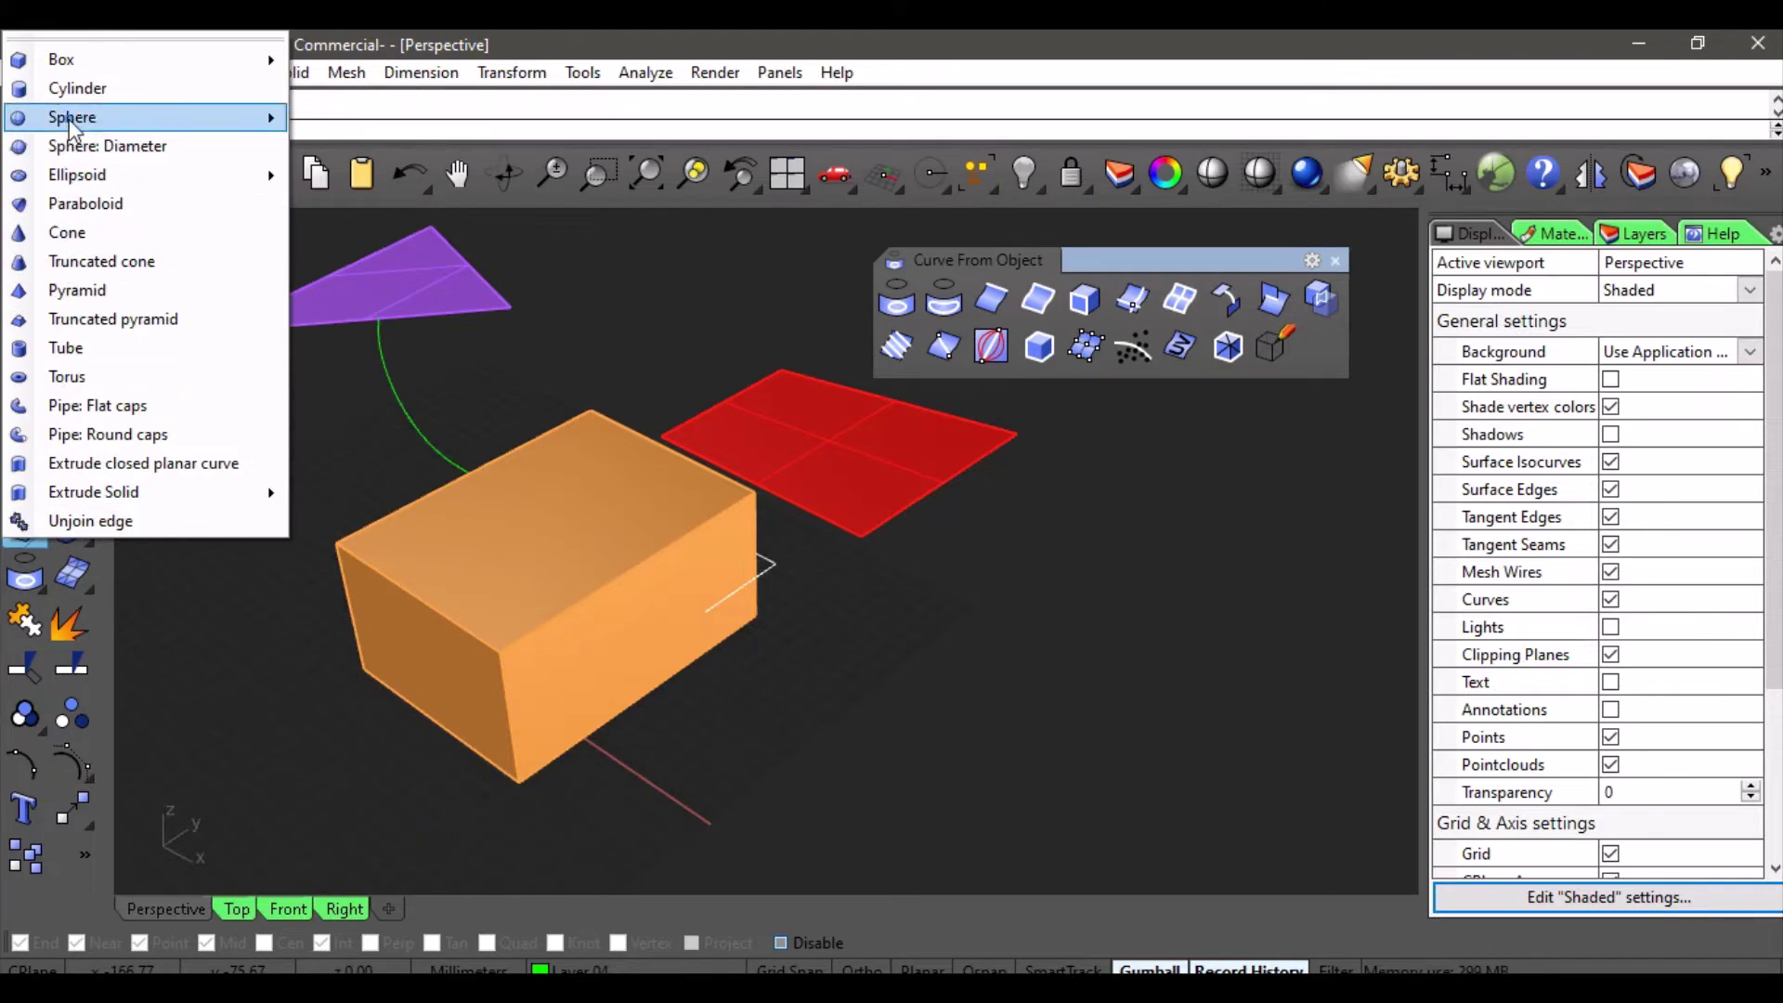
mouse_move(239, 126)
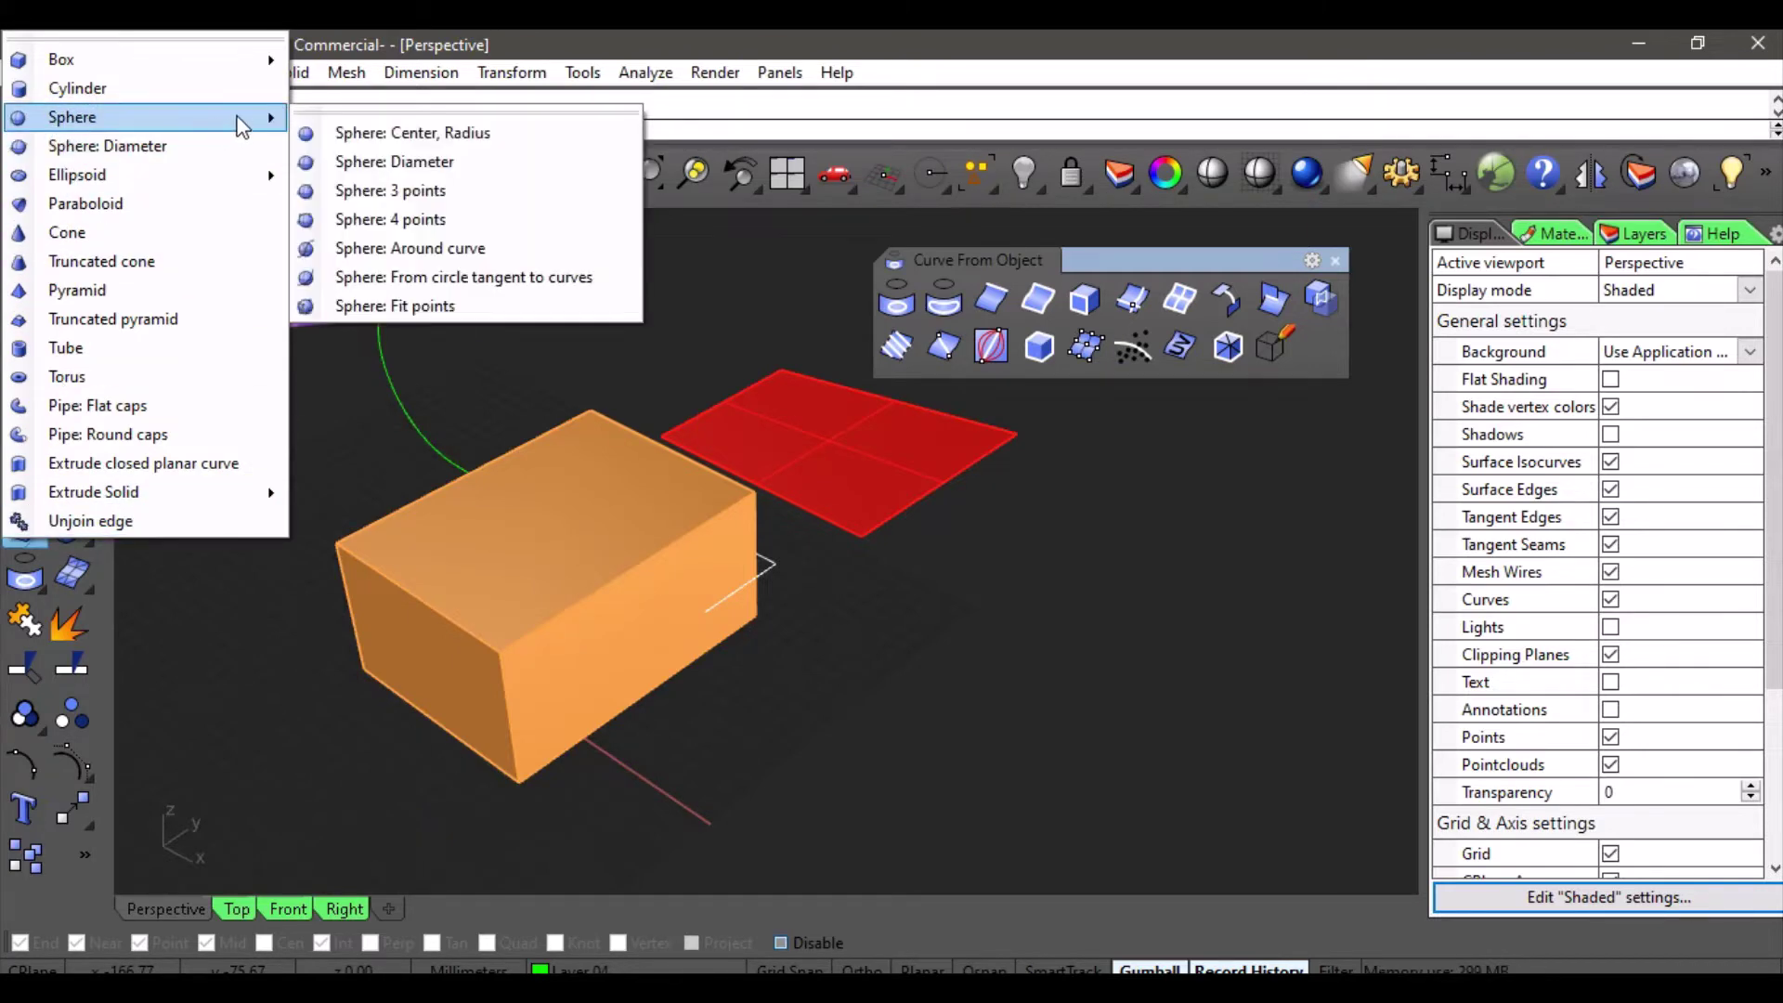
click(359, 131)
scroll(753, 645, up, 3)
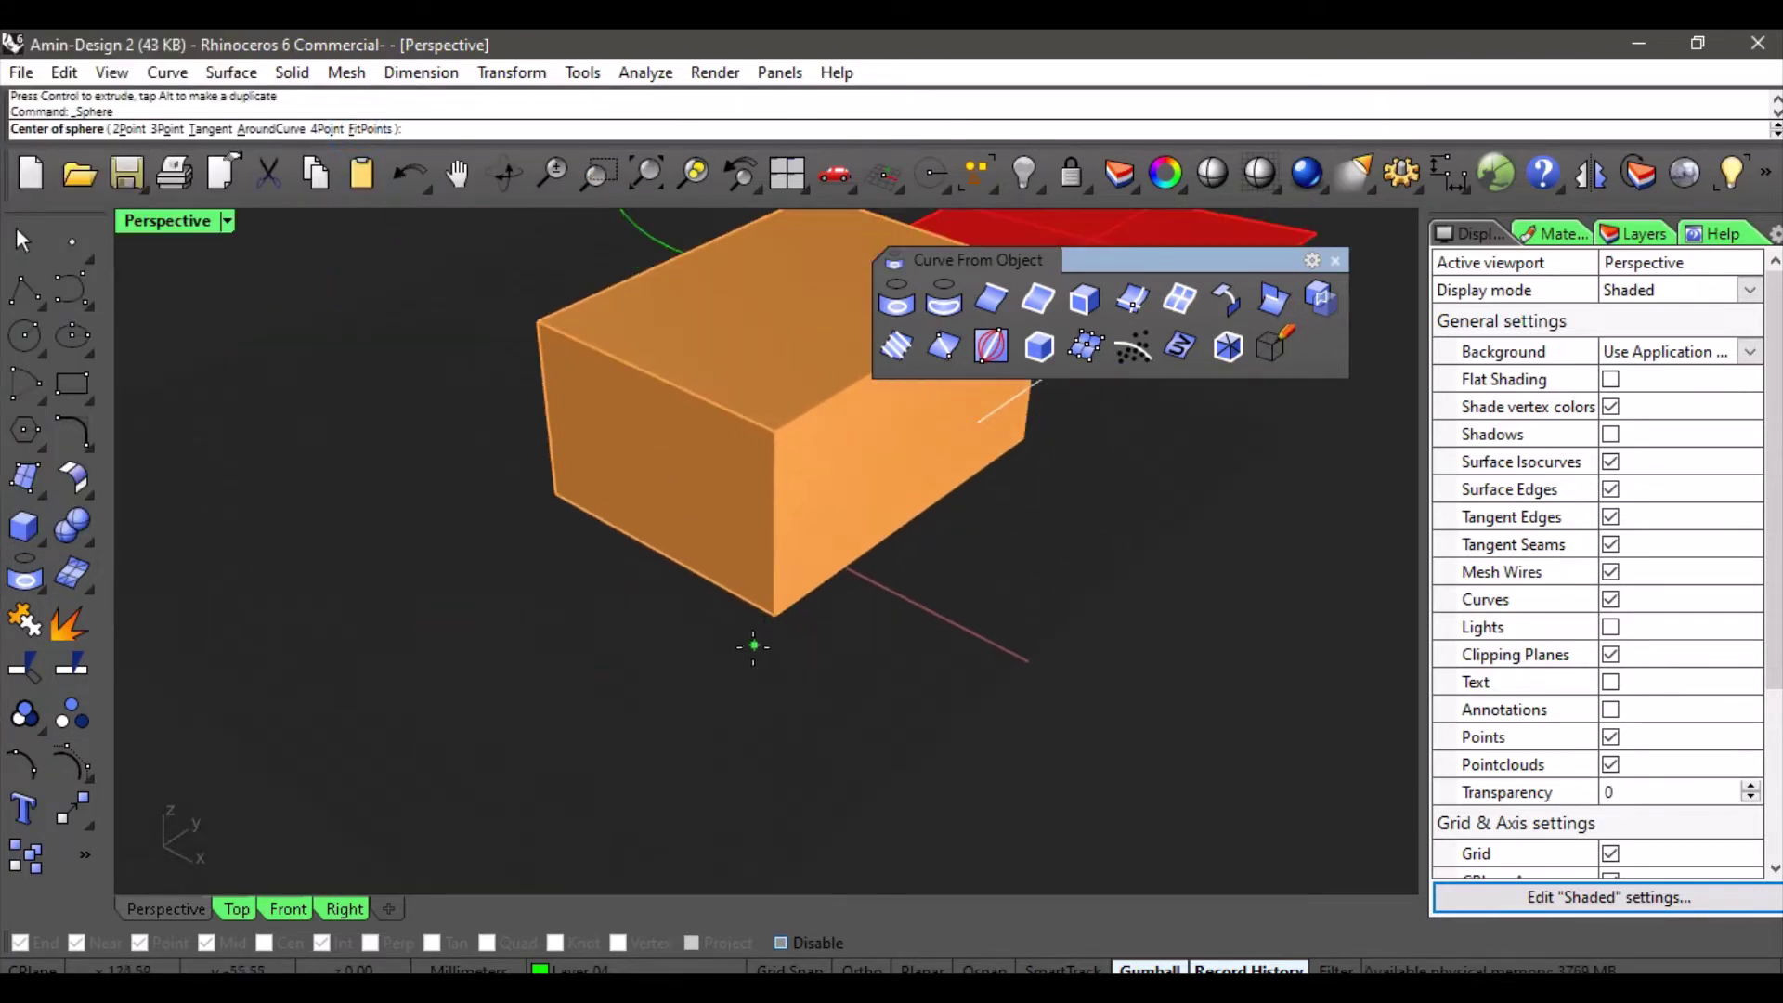
click(753, 645)
click(850, 803)
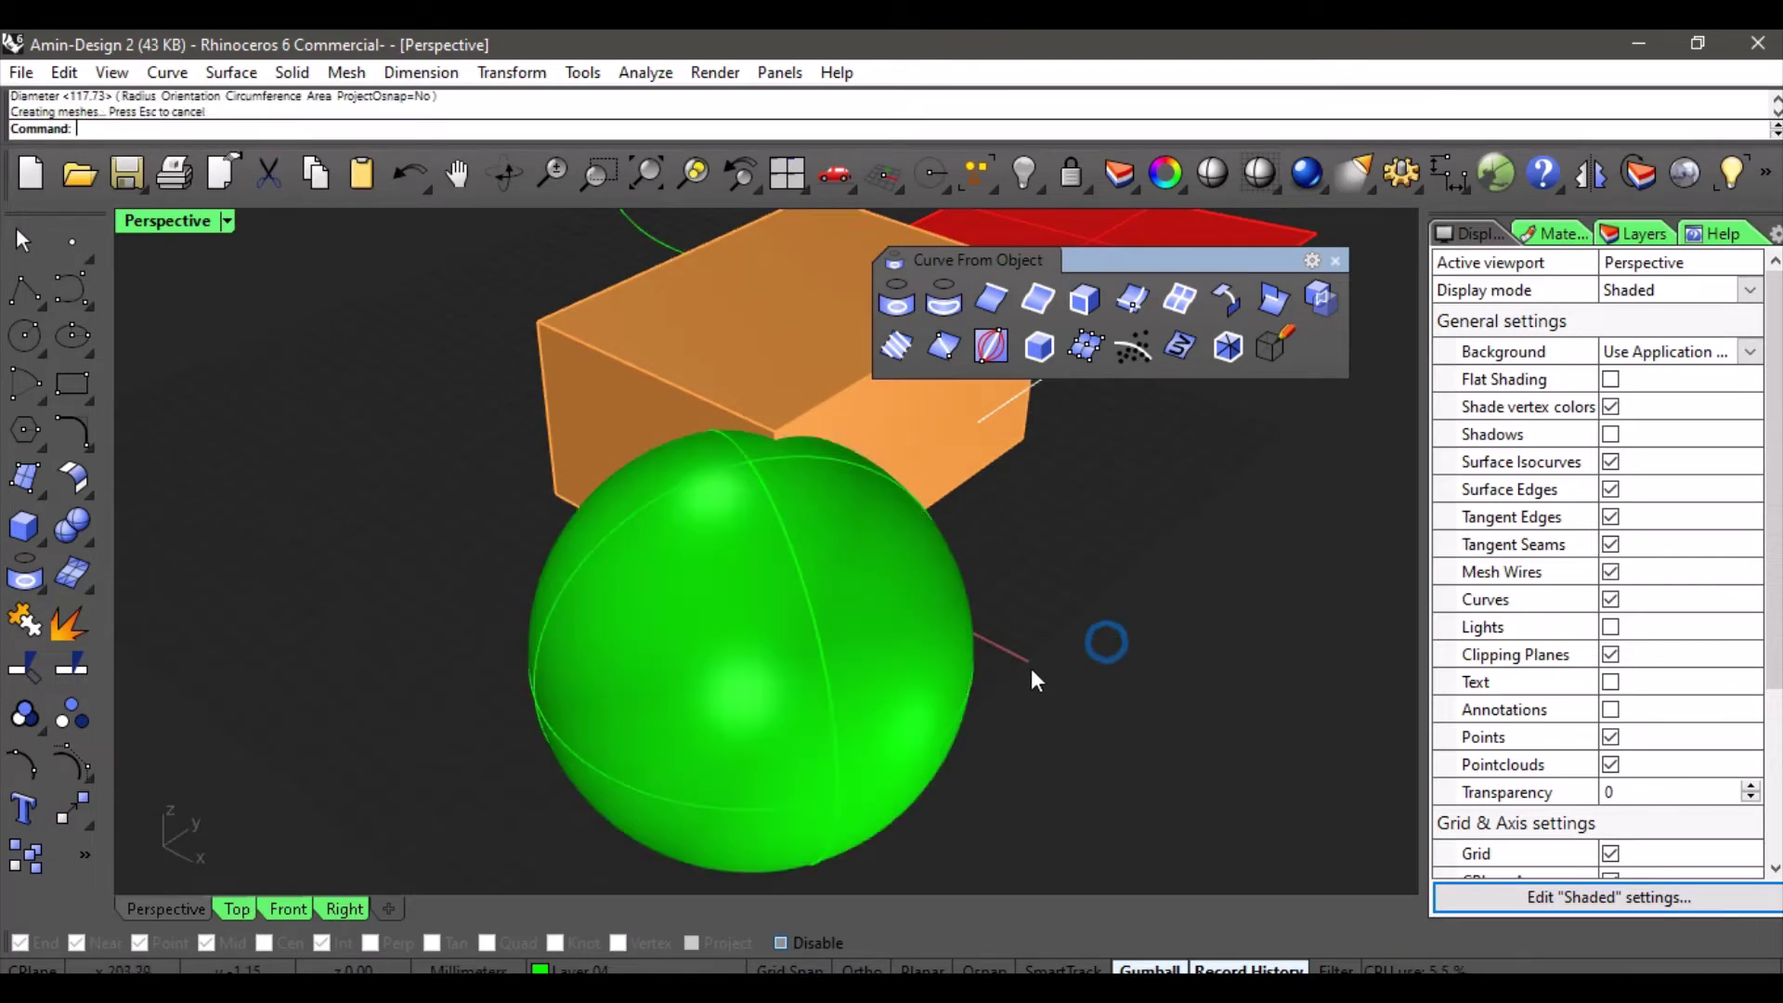
Make Layer 01 current and intersect two sets, with the sphere as the first set and the box as the second.
right_drag(1031, 669, 814, 658)
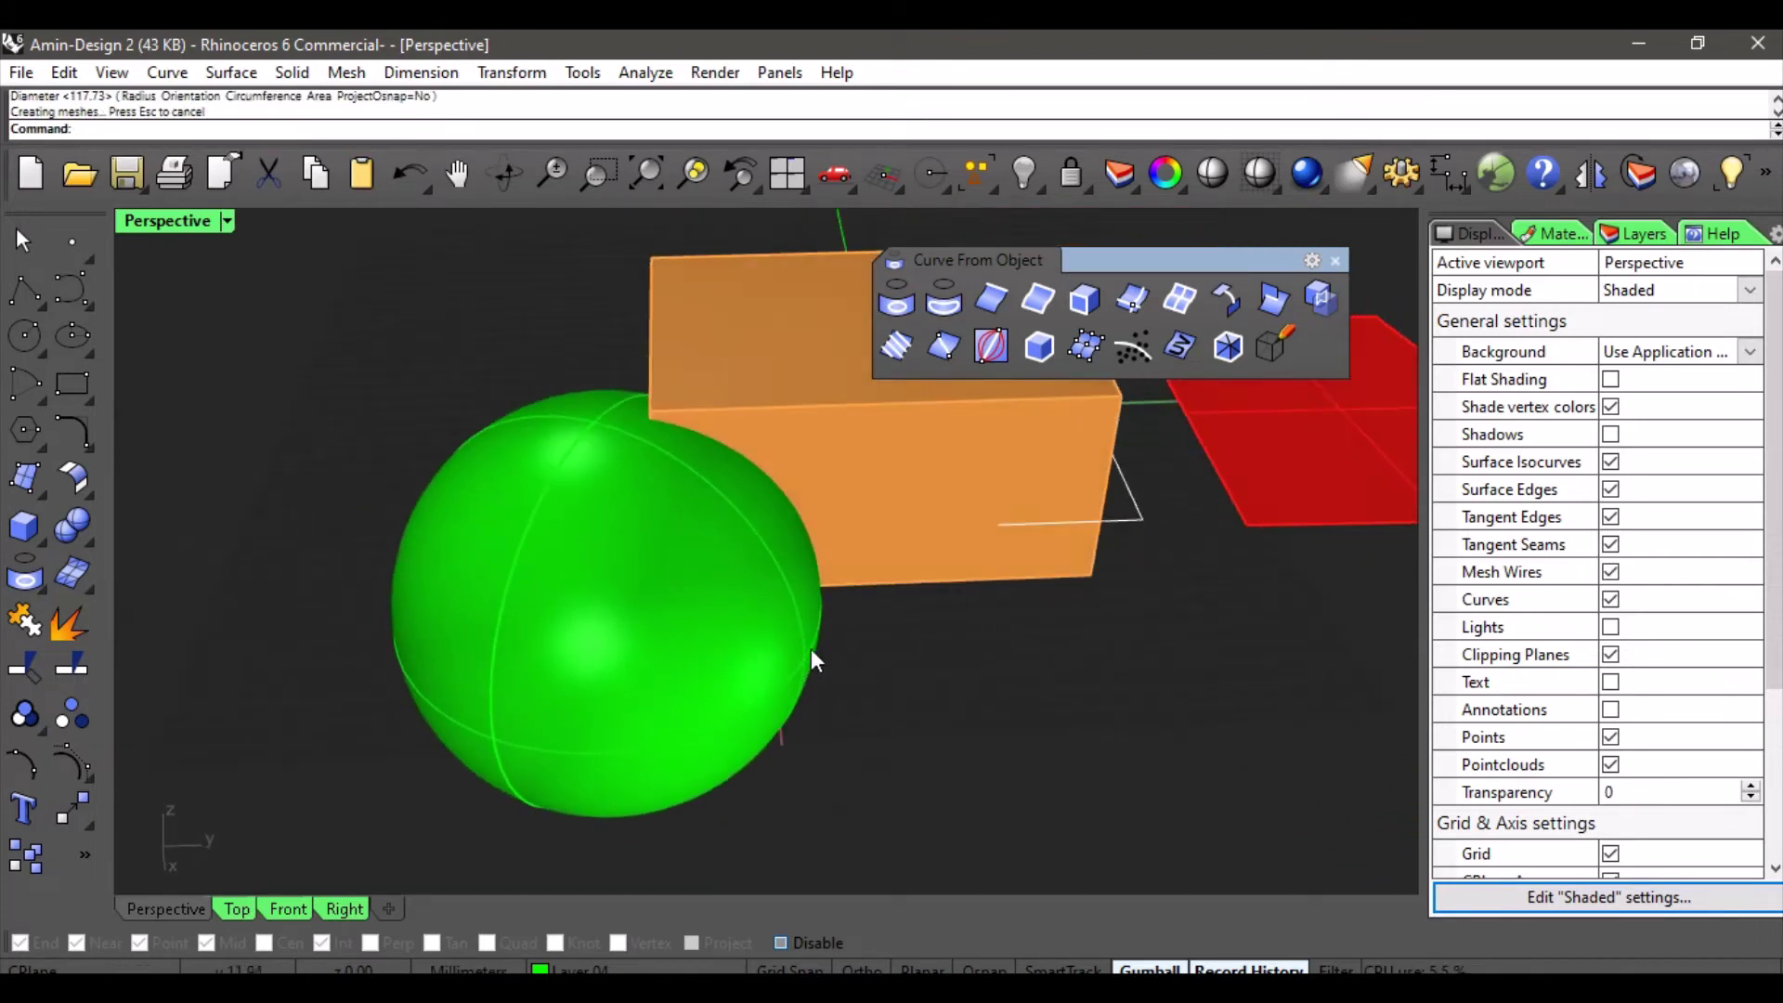
click(571, 970)
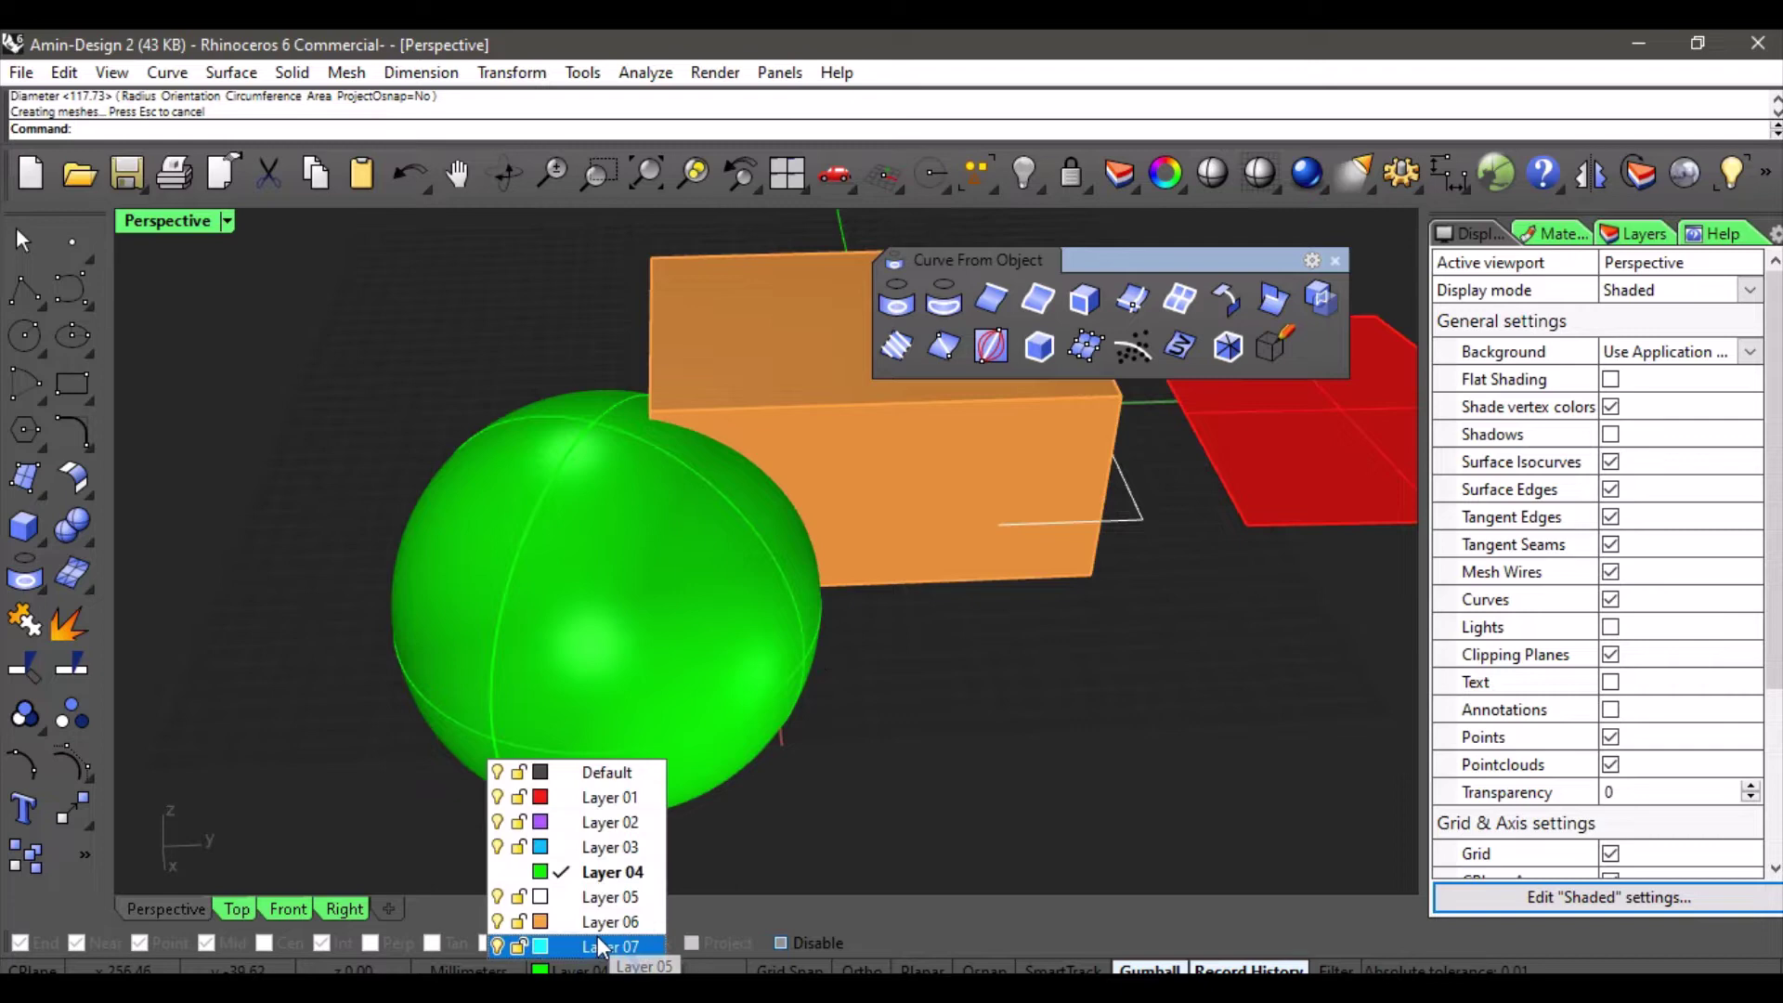
click(613, 799)
right_drag(1075, 475, 992, 506)
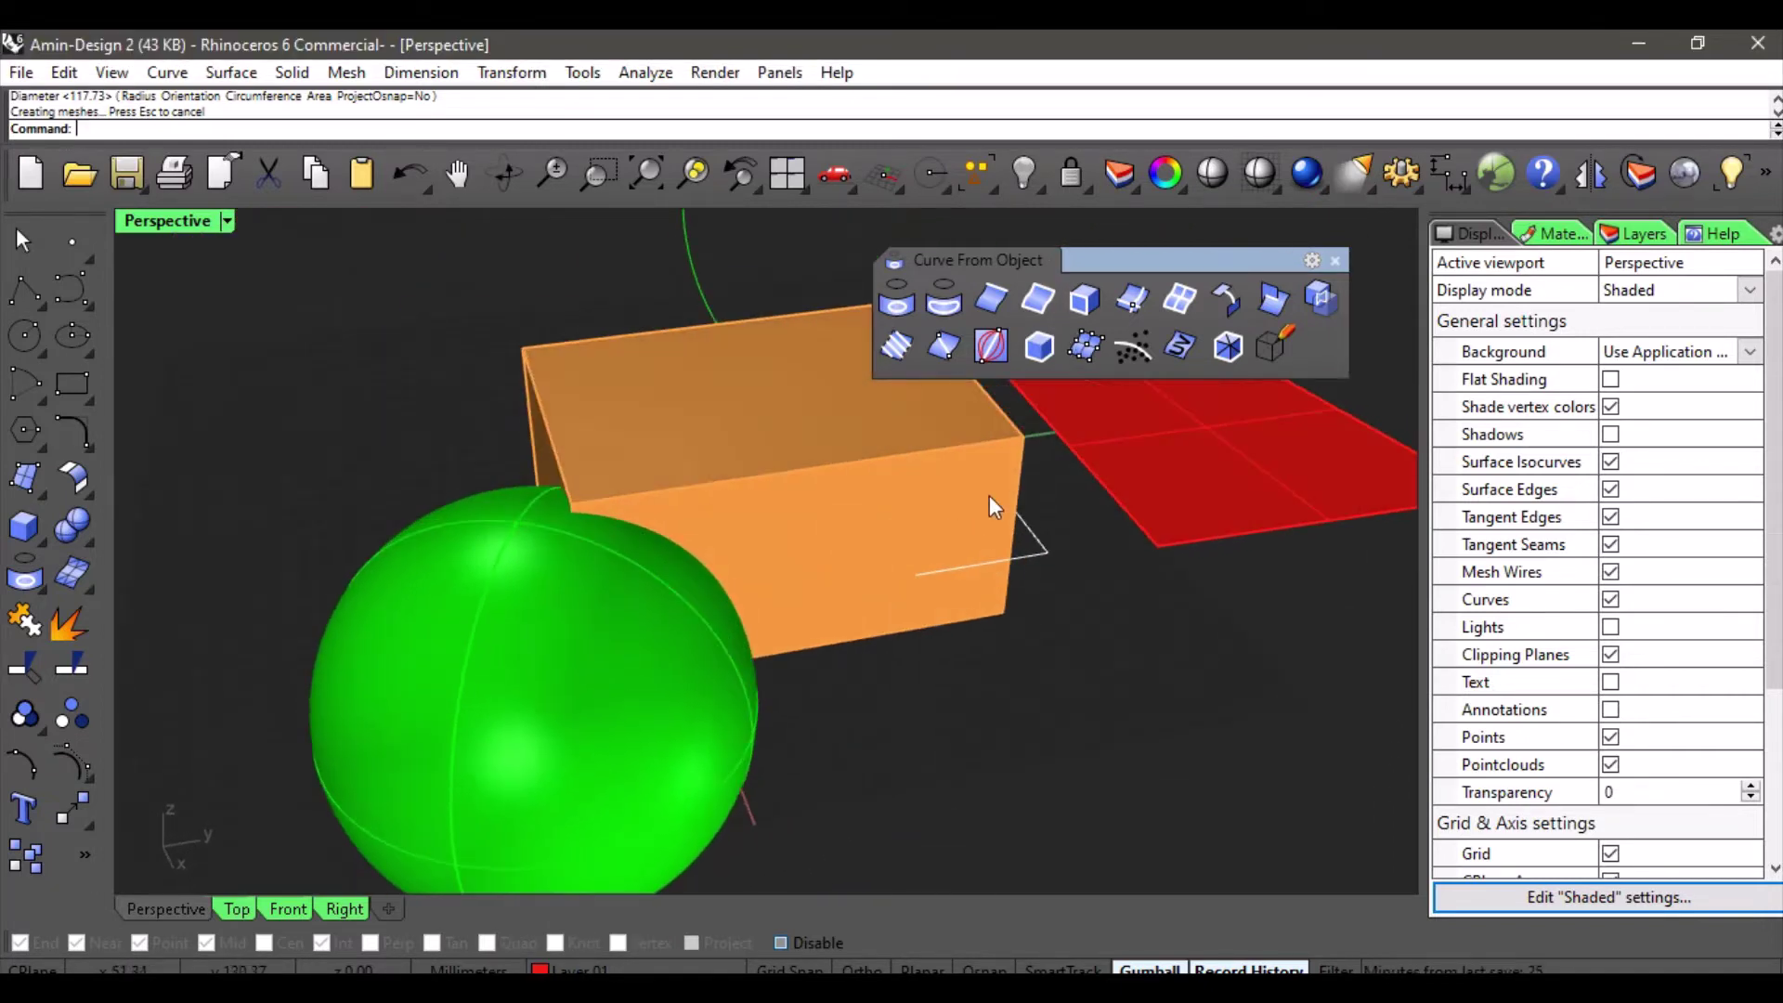
click(1323, 299)
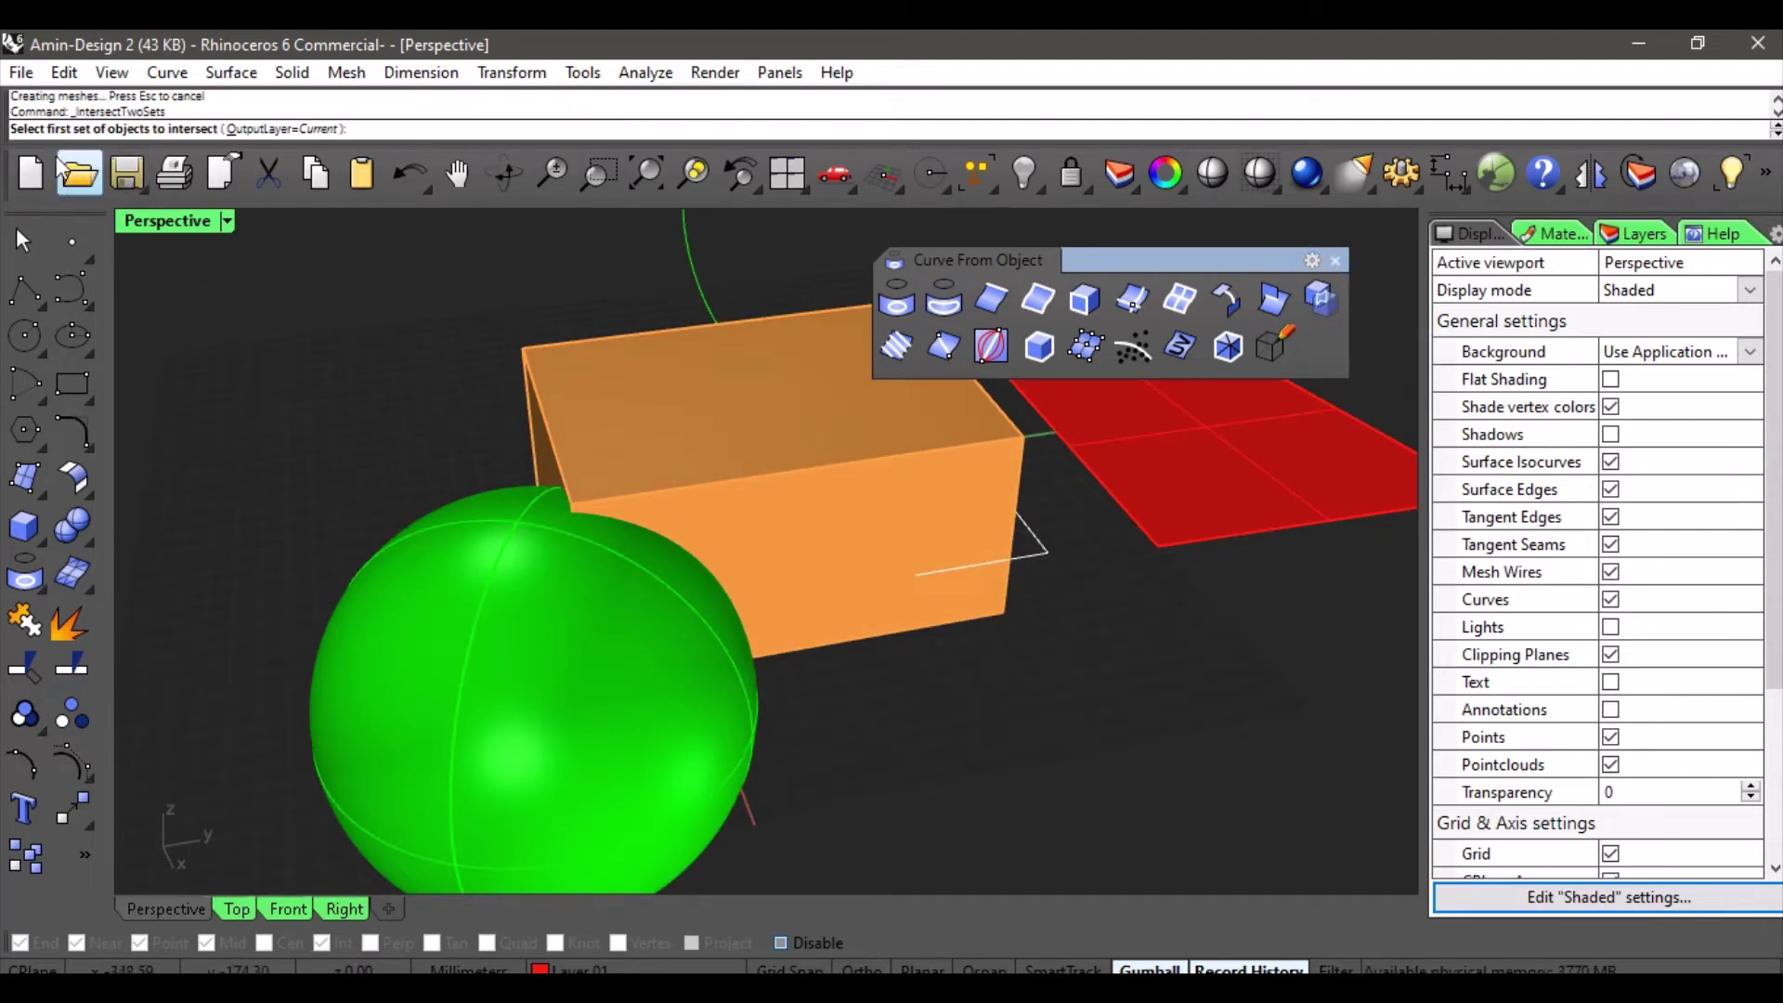
click(423, 559)
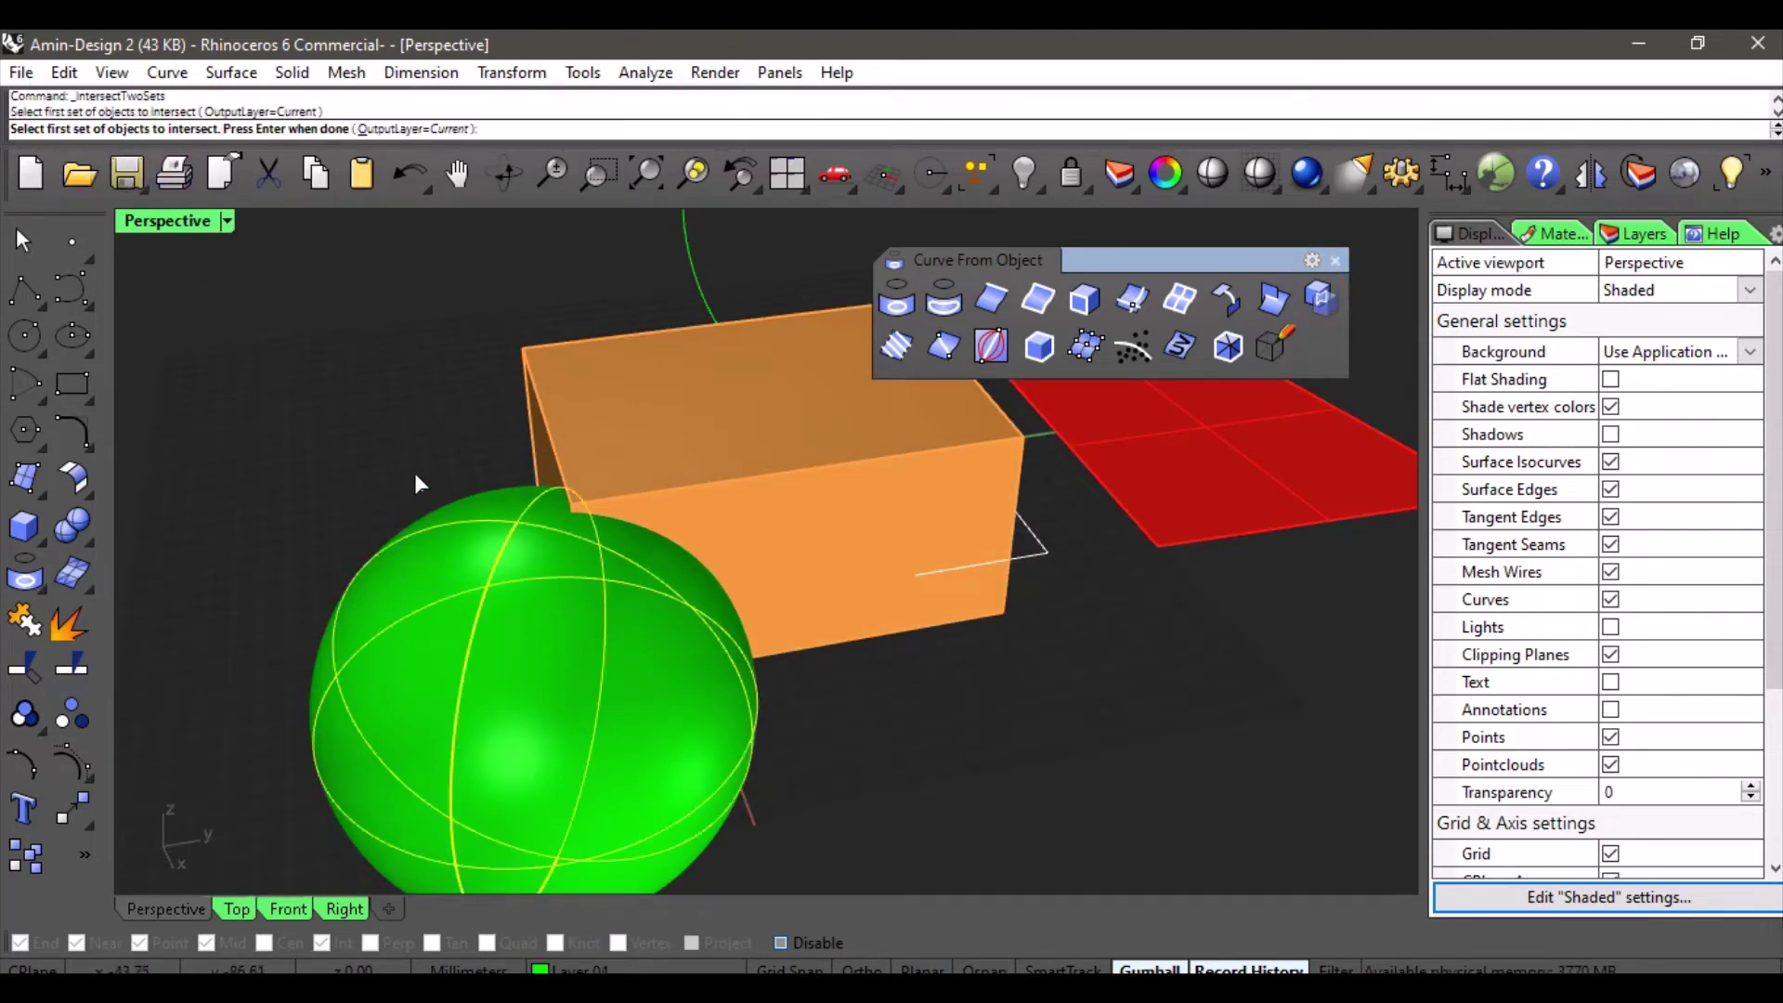
right_click(407, 415)
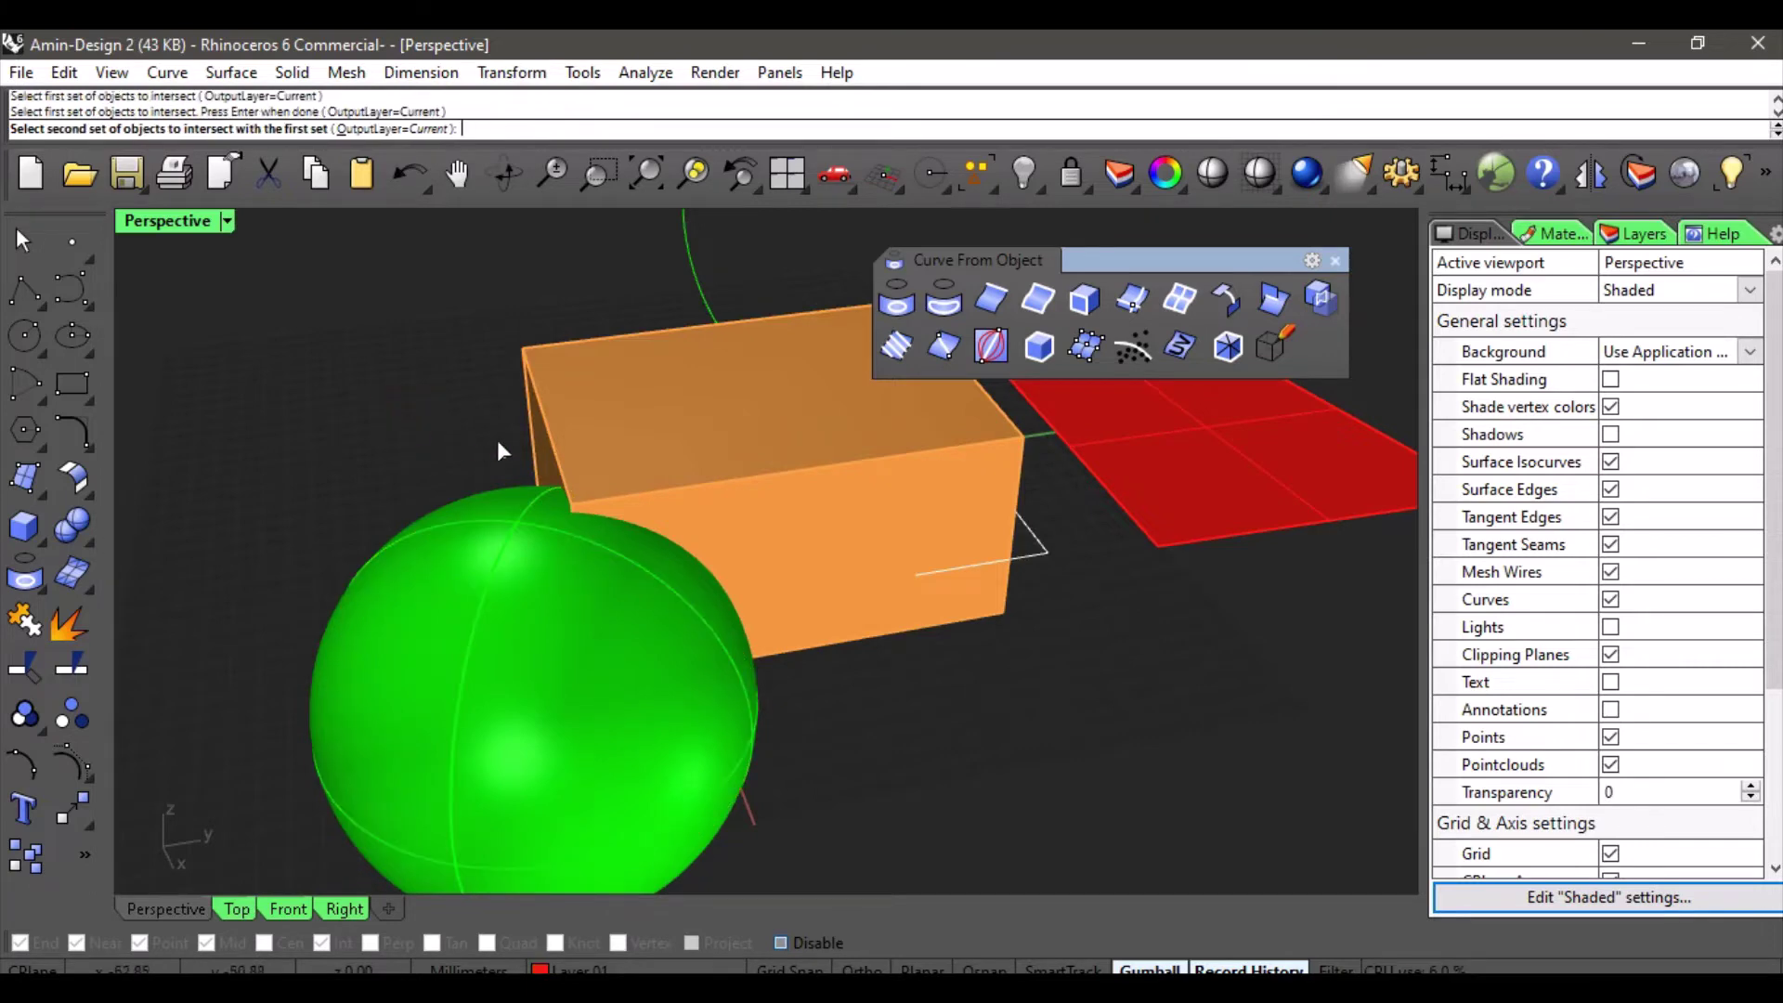
click(599, 420)
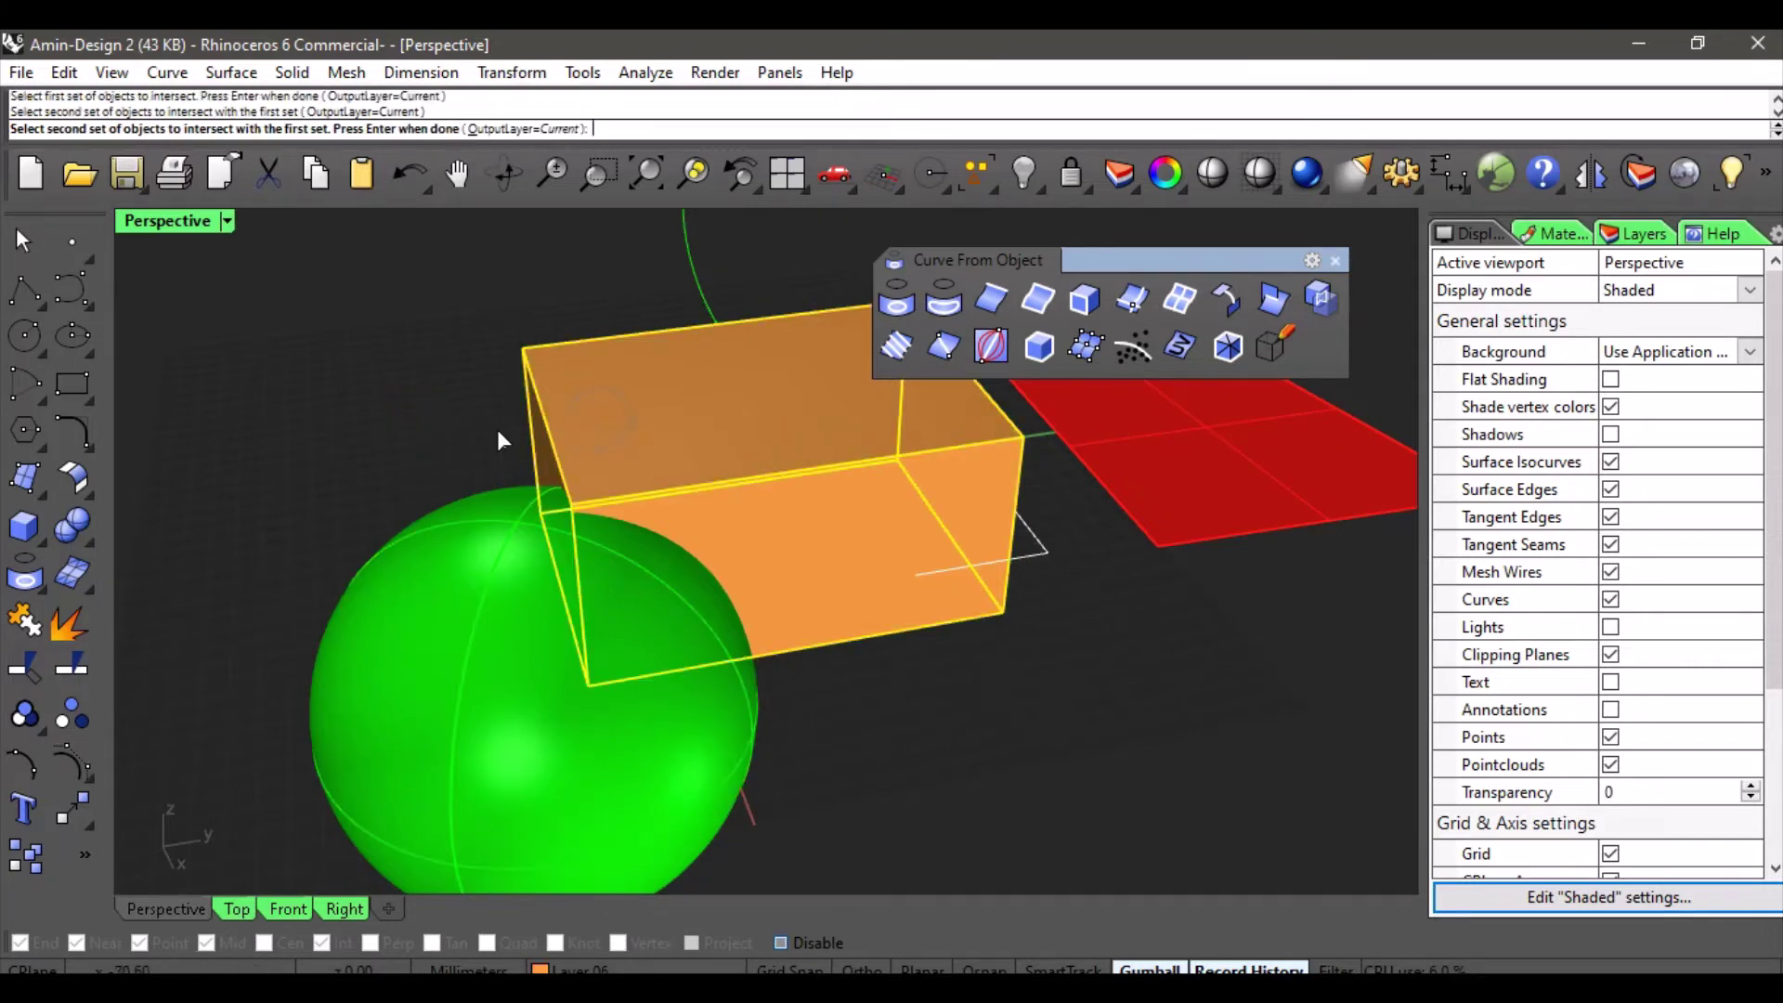
right_click(448, 424)
right_drag(483, 437, 805, 759)
key(Escape)
Select the sphere and move it along the red axis until it is clear of the box.
right_drag(712, 691, 805, 552)
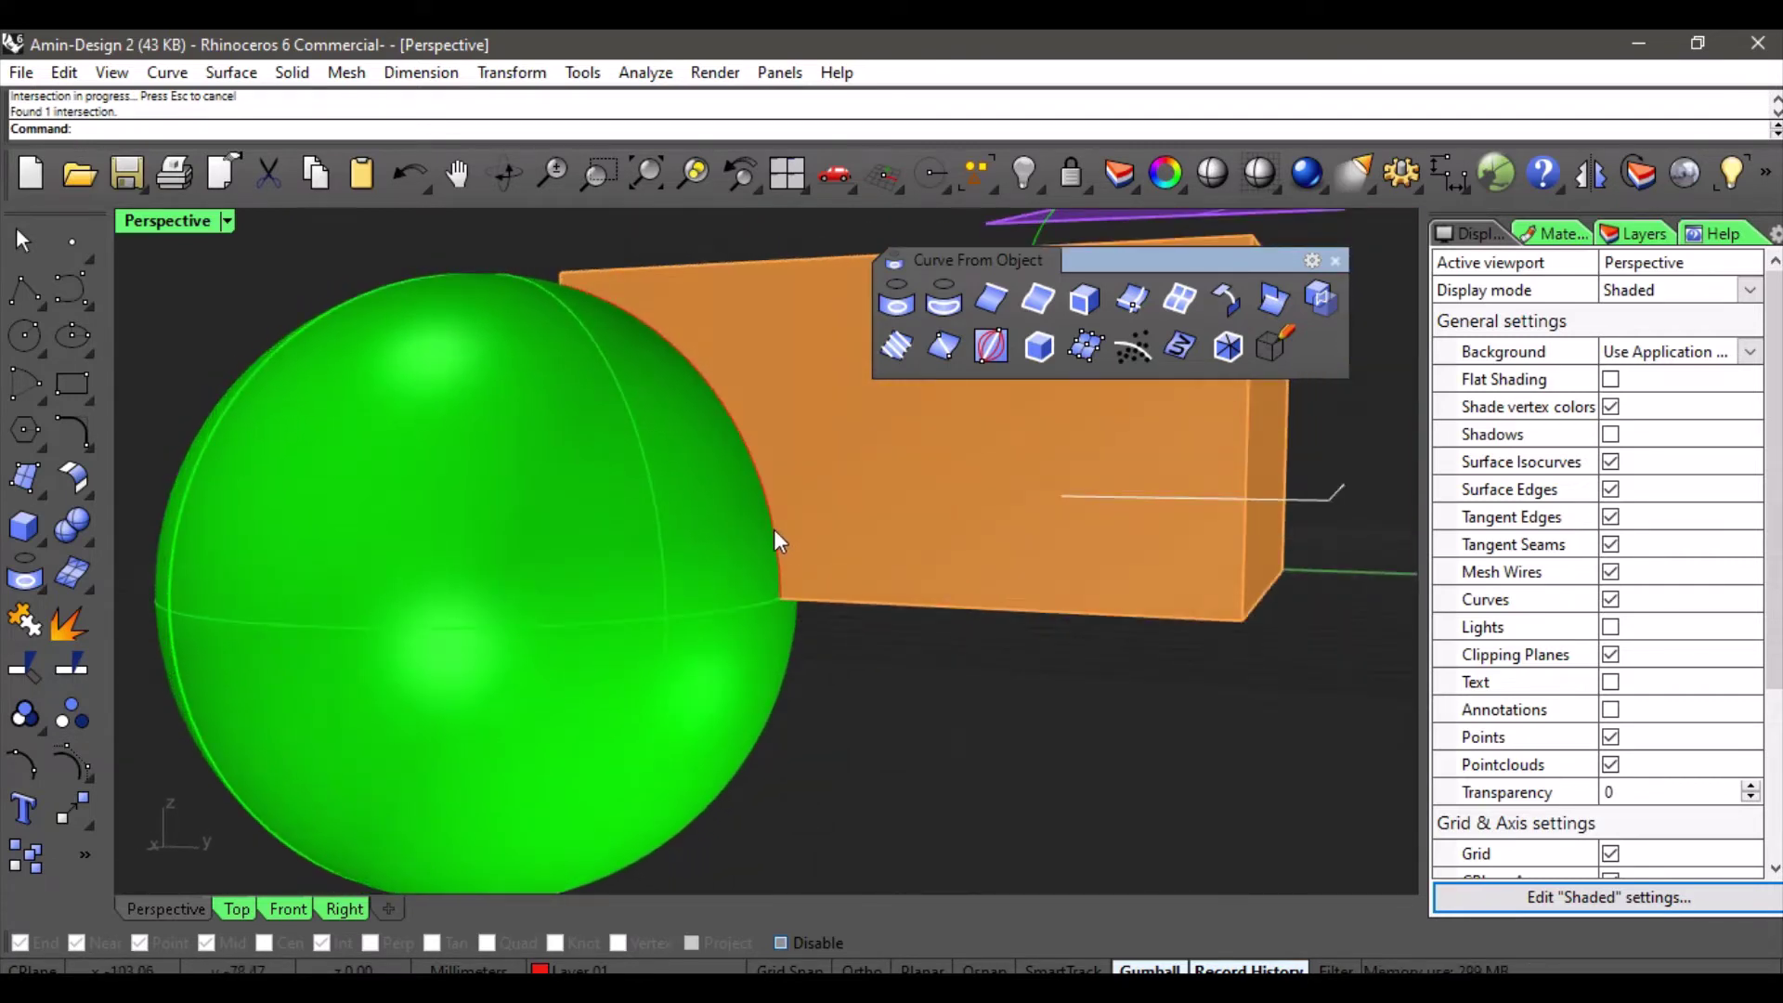
click(776, 543)
click(849, 592)
right_drag(522, 403, 837, 582)
click(838, 582)
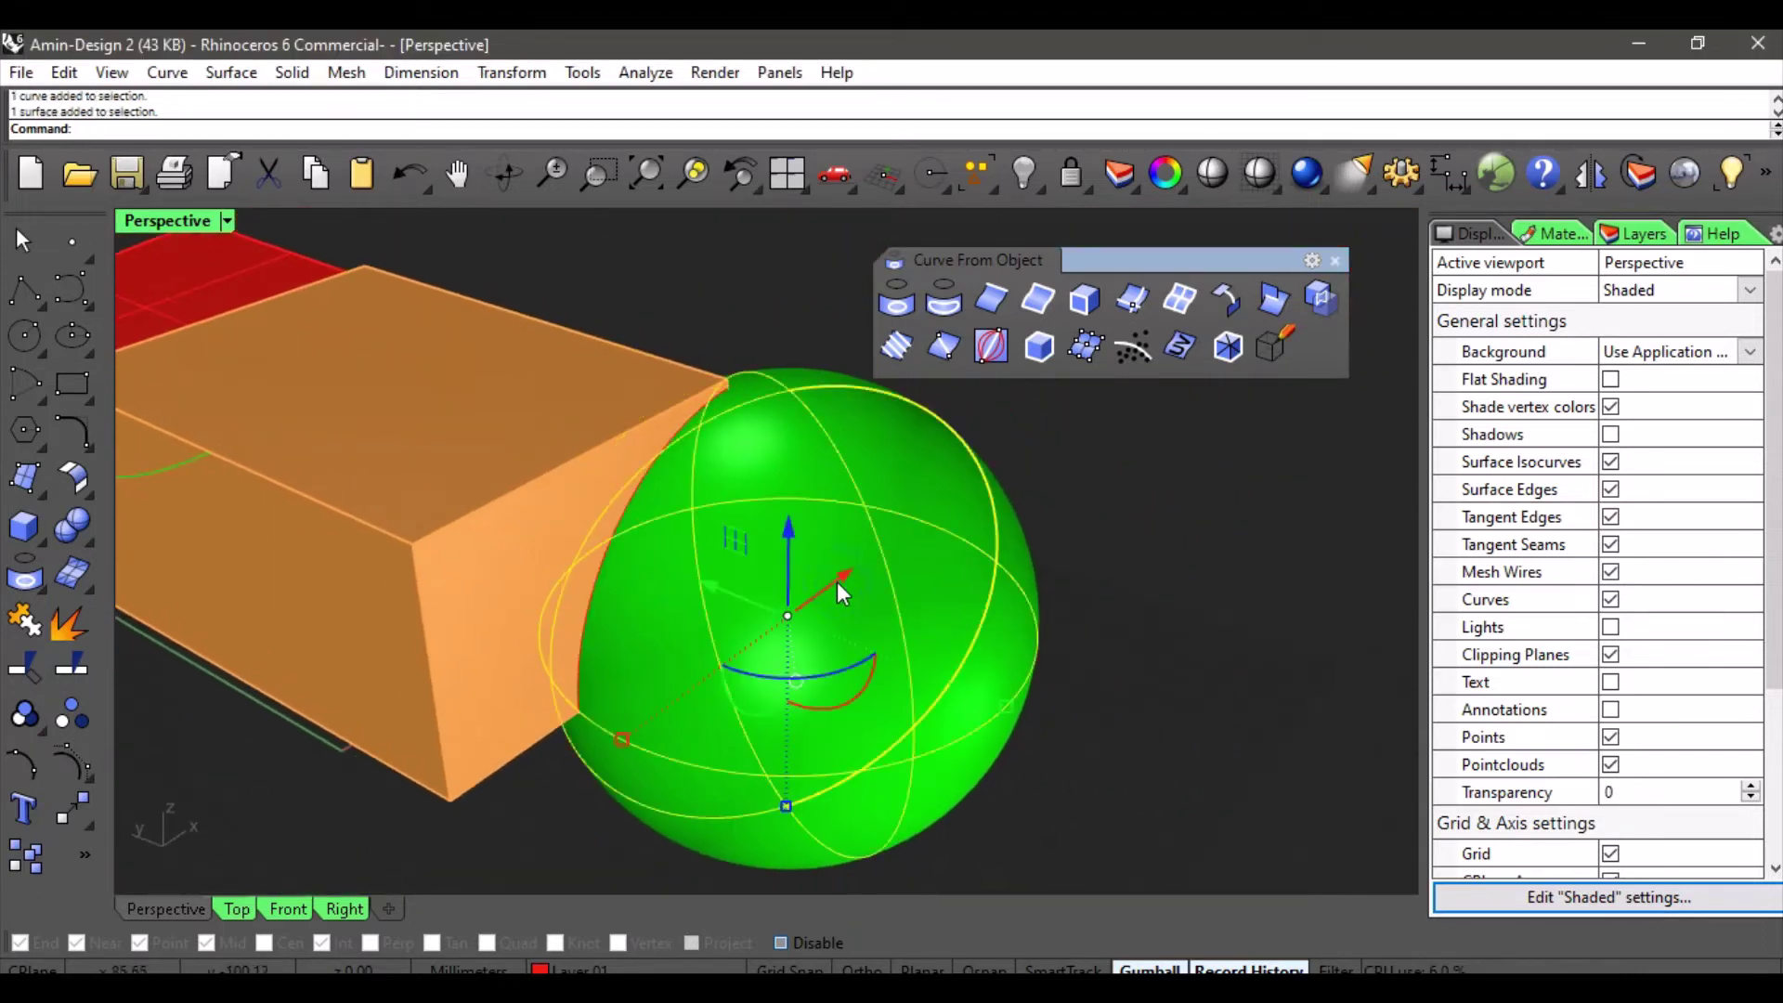
drag(838, 581, 1175, 464)
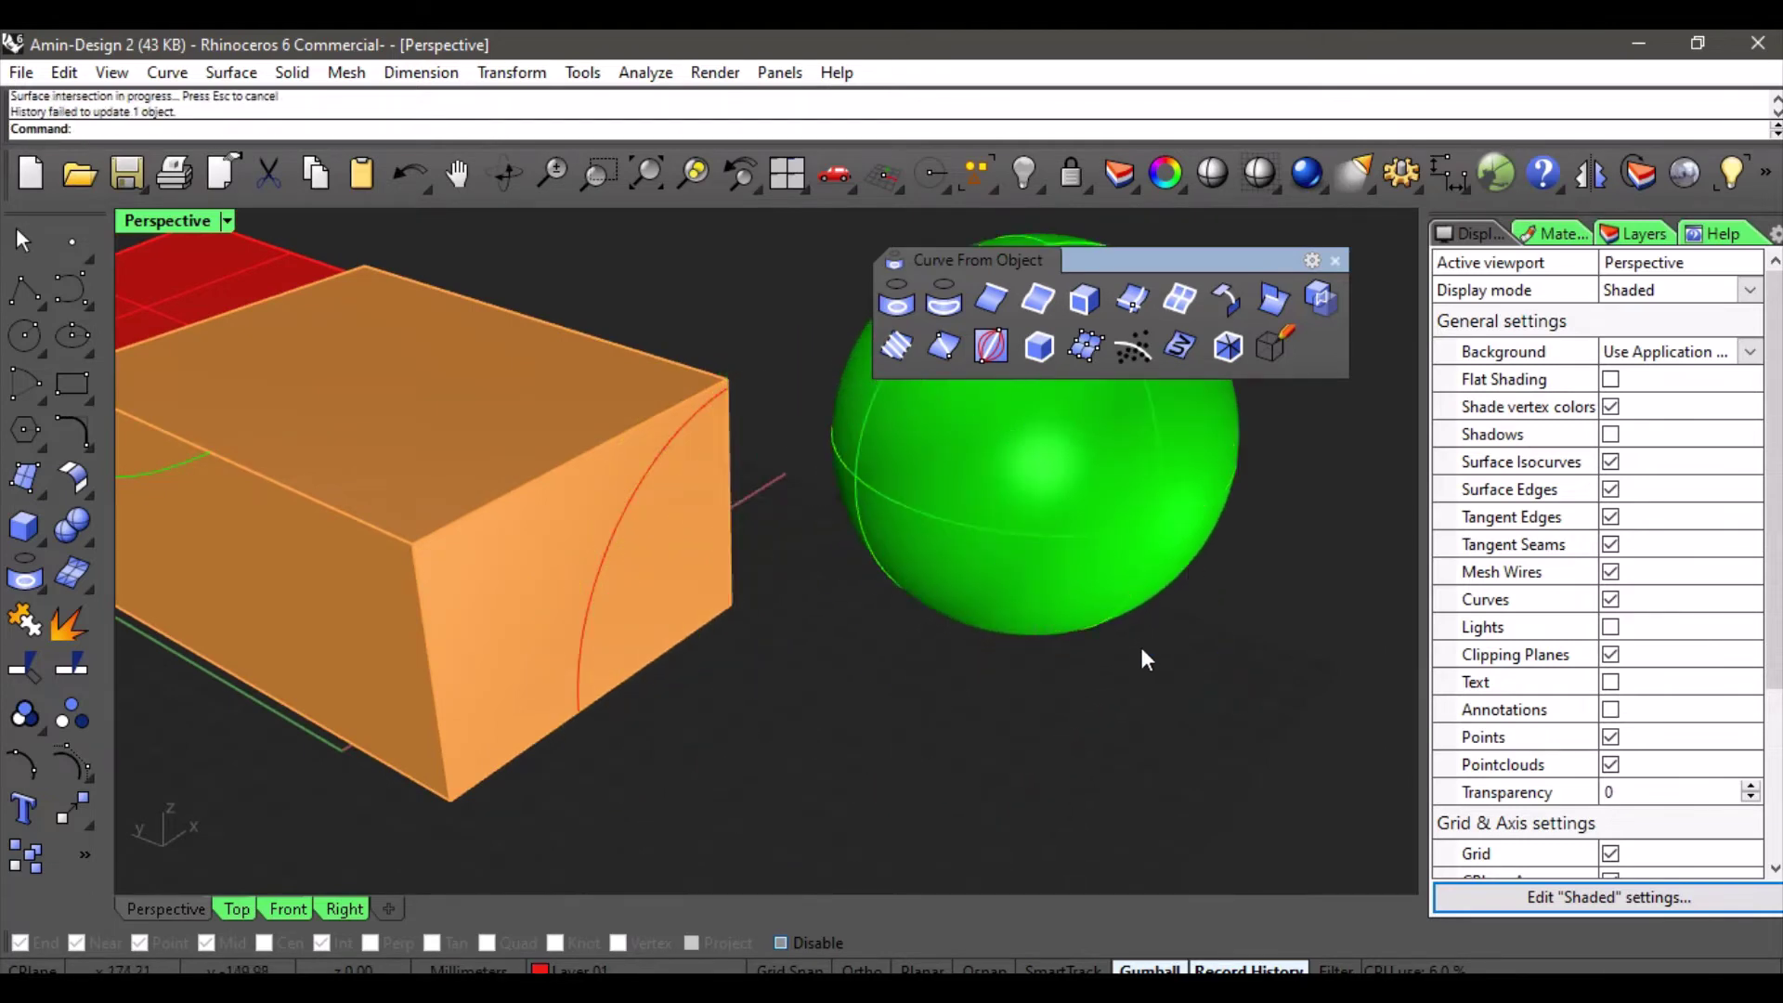
Split the box, using the red intersection curve on its corner as the cutting object.
right_drag(1141, 651, 756, 477)
click(666, 498)
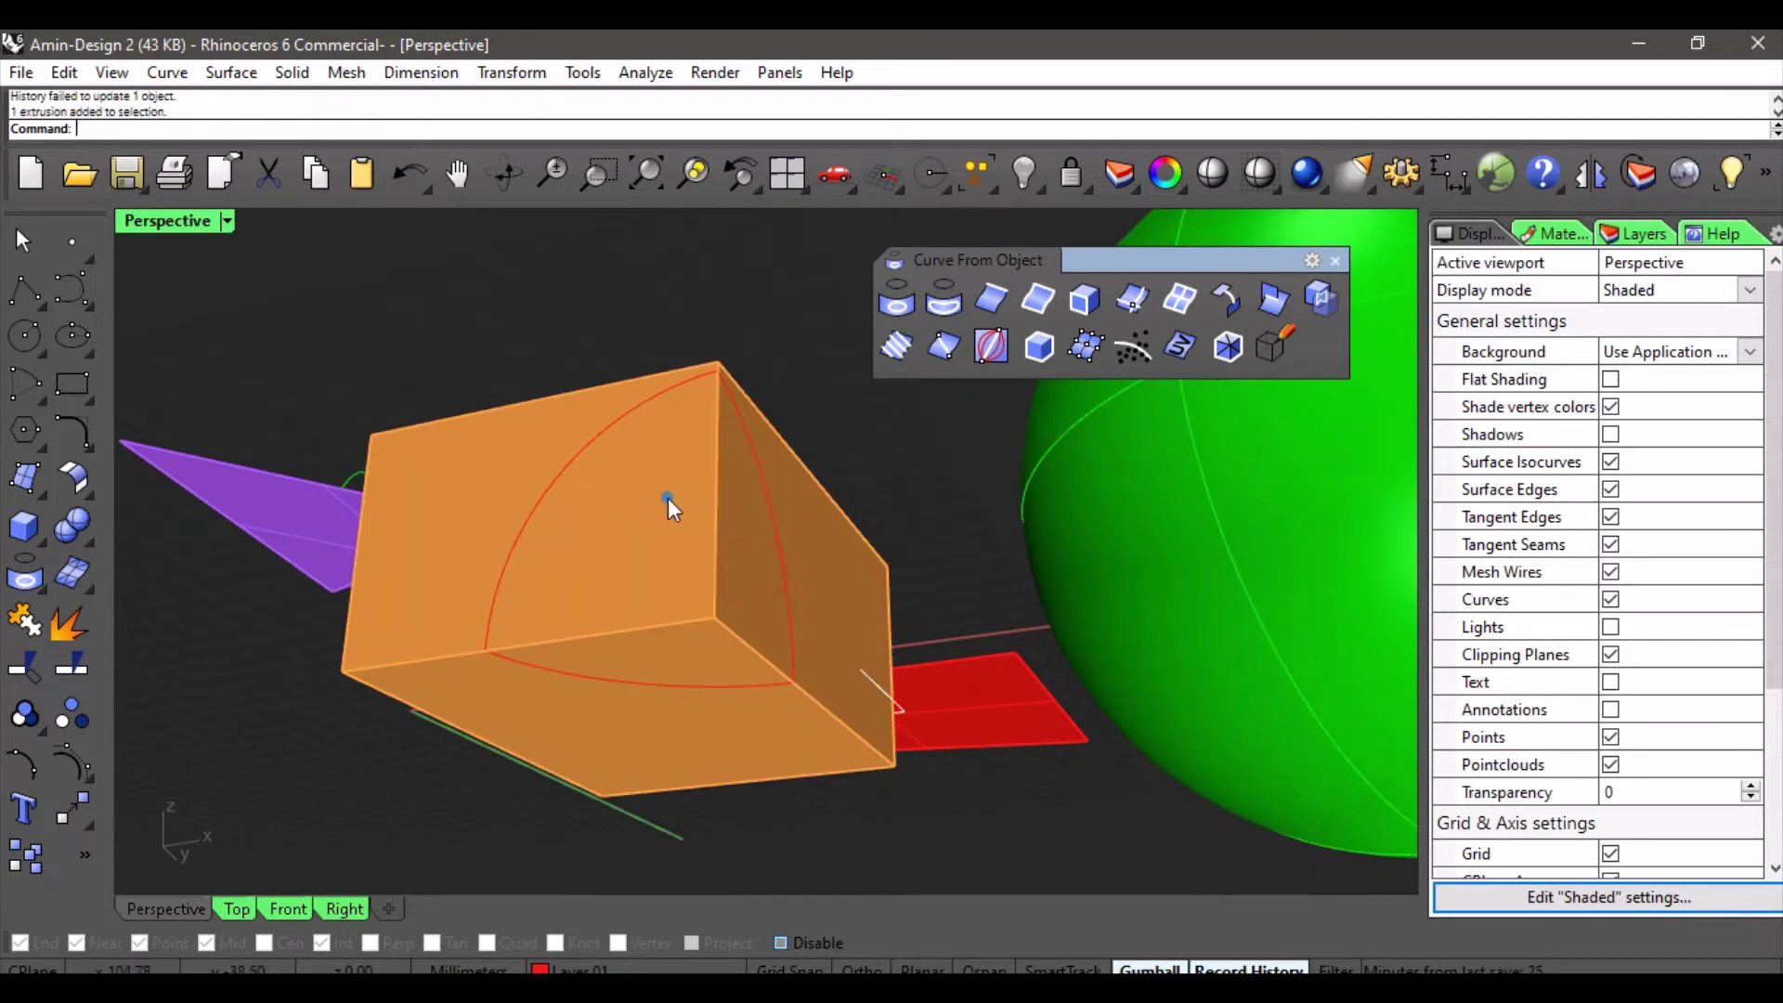
right_drag(581, 350, 280, 543)
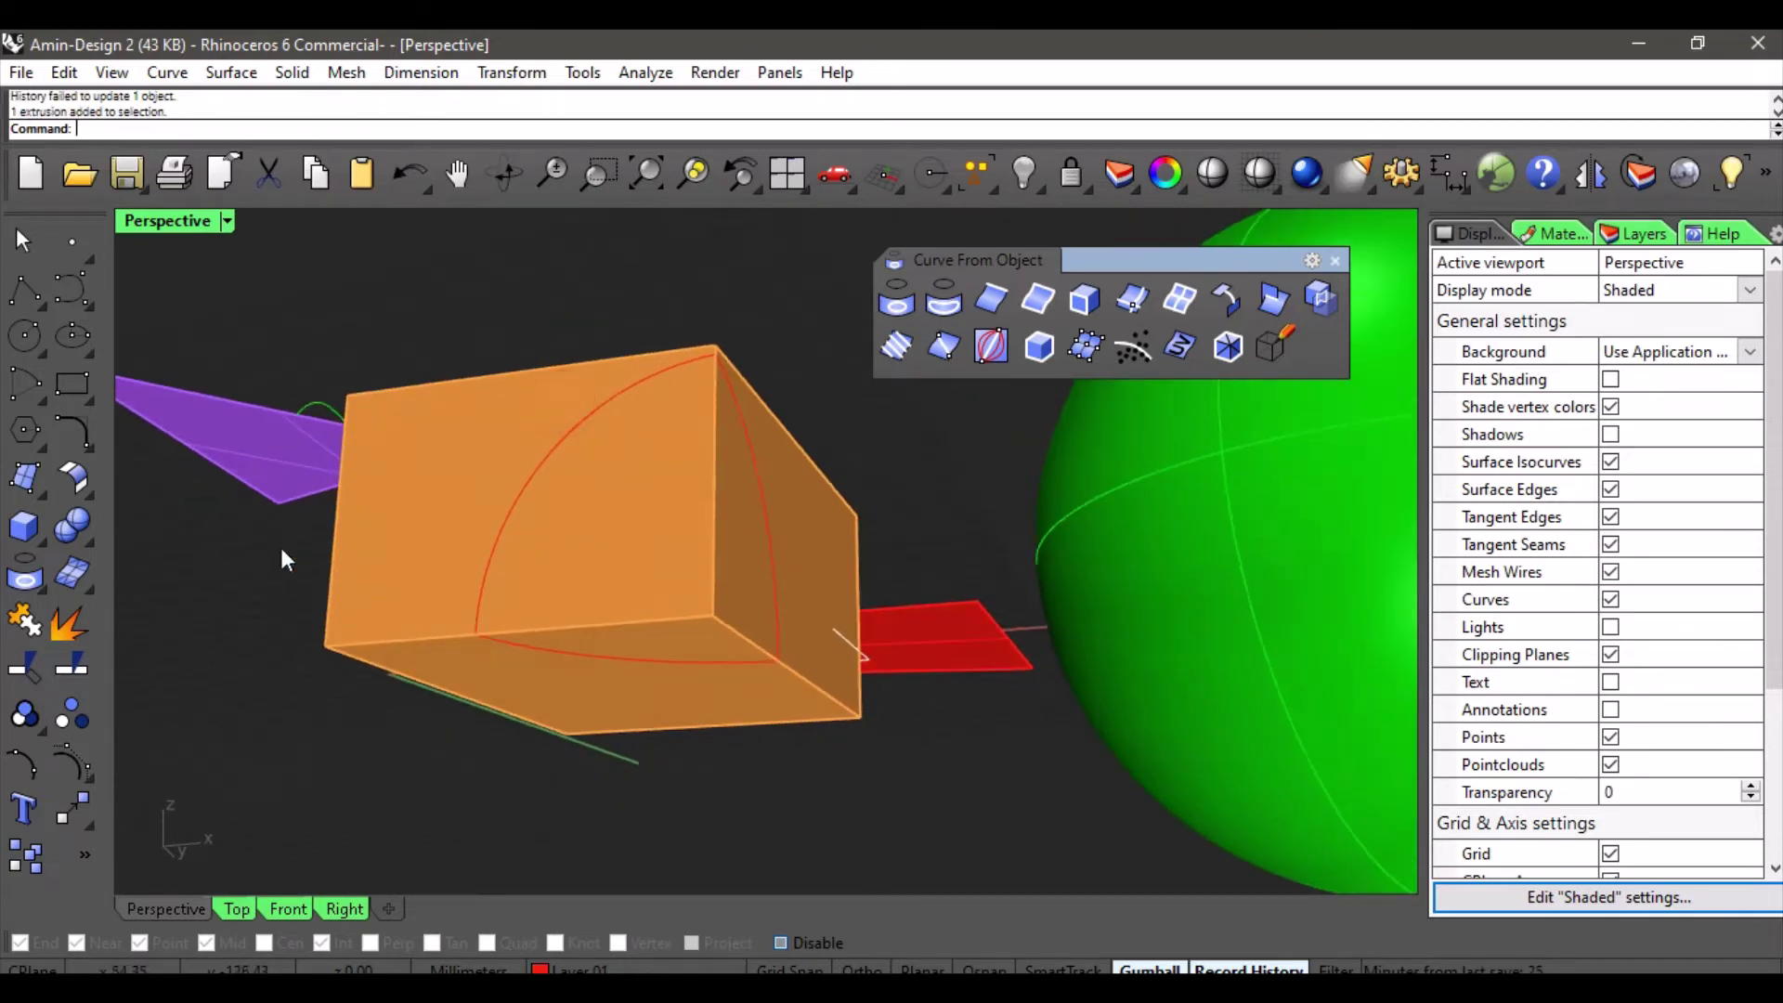
click(79, 667)
click(638, 495)
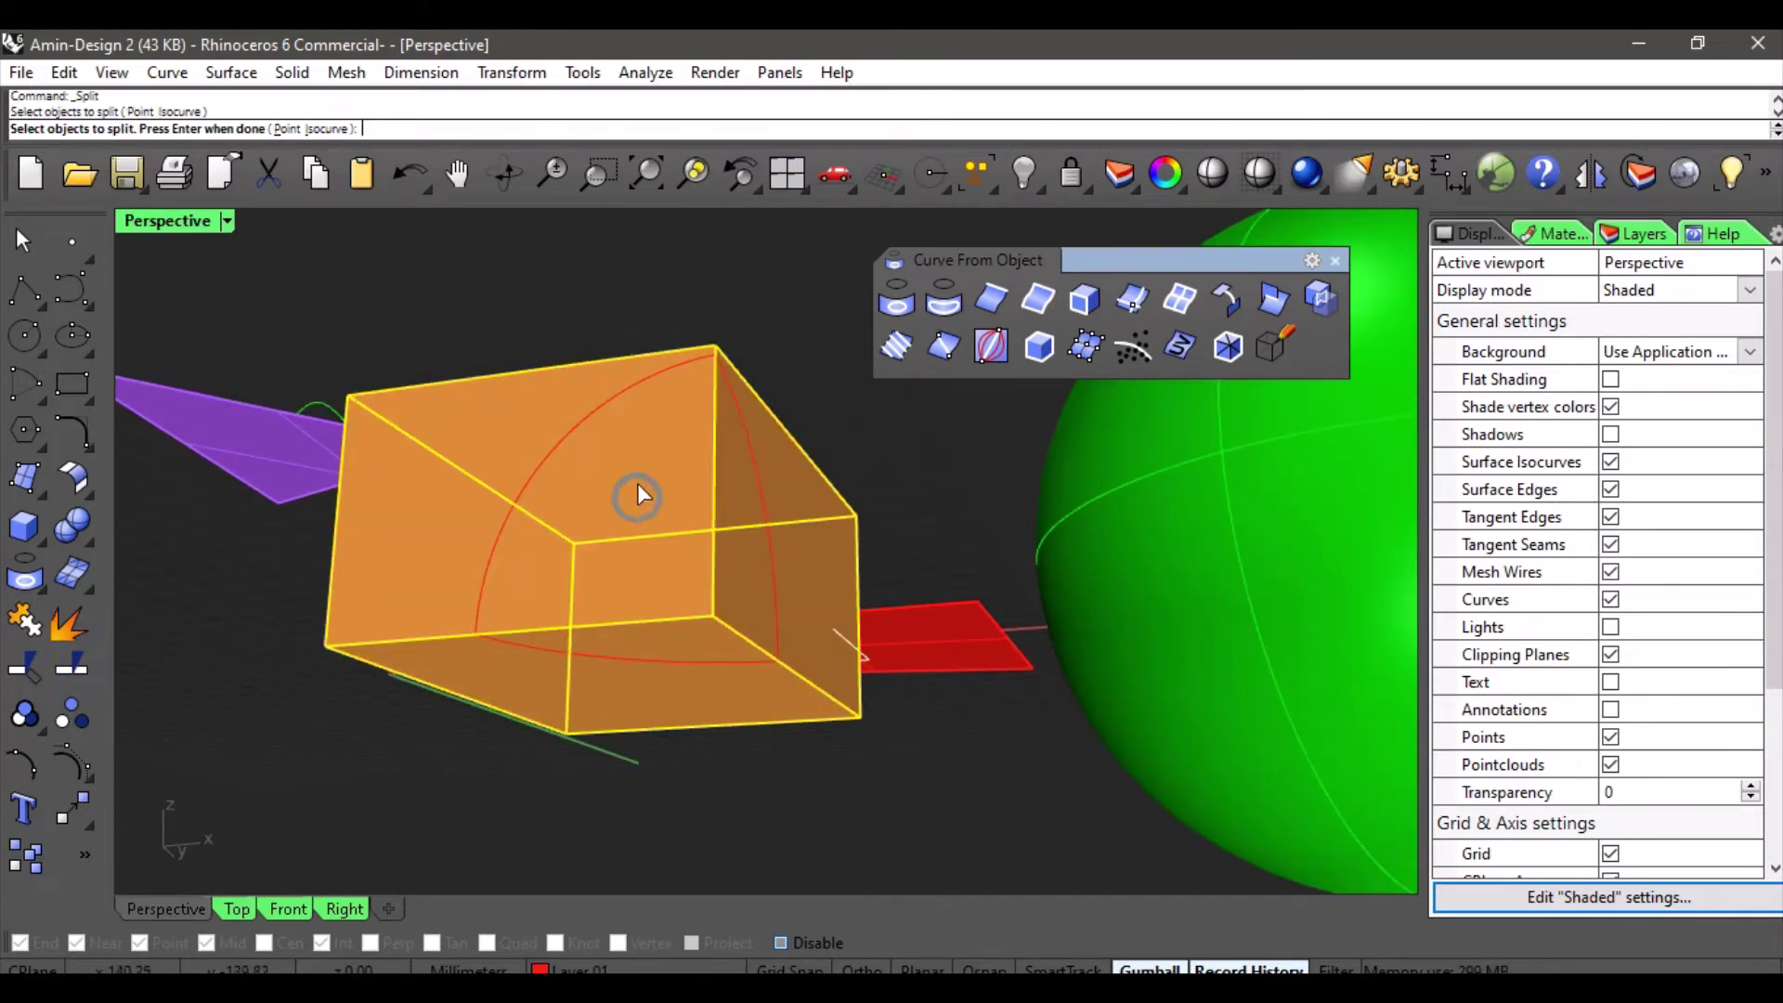
right_click(503, 310)
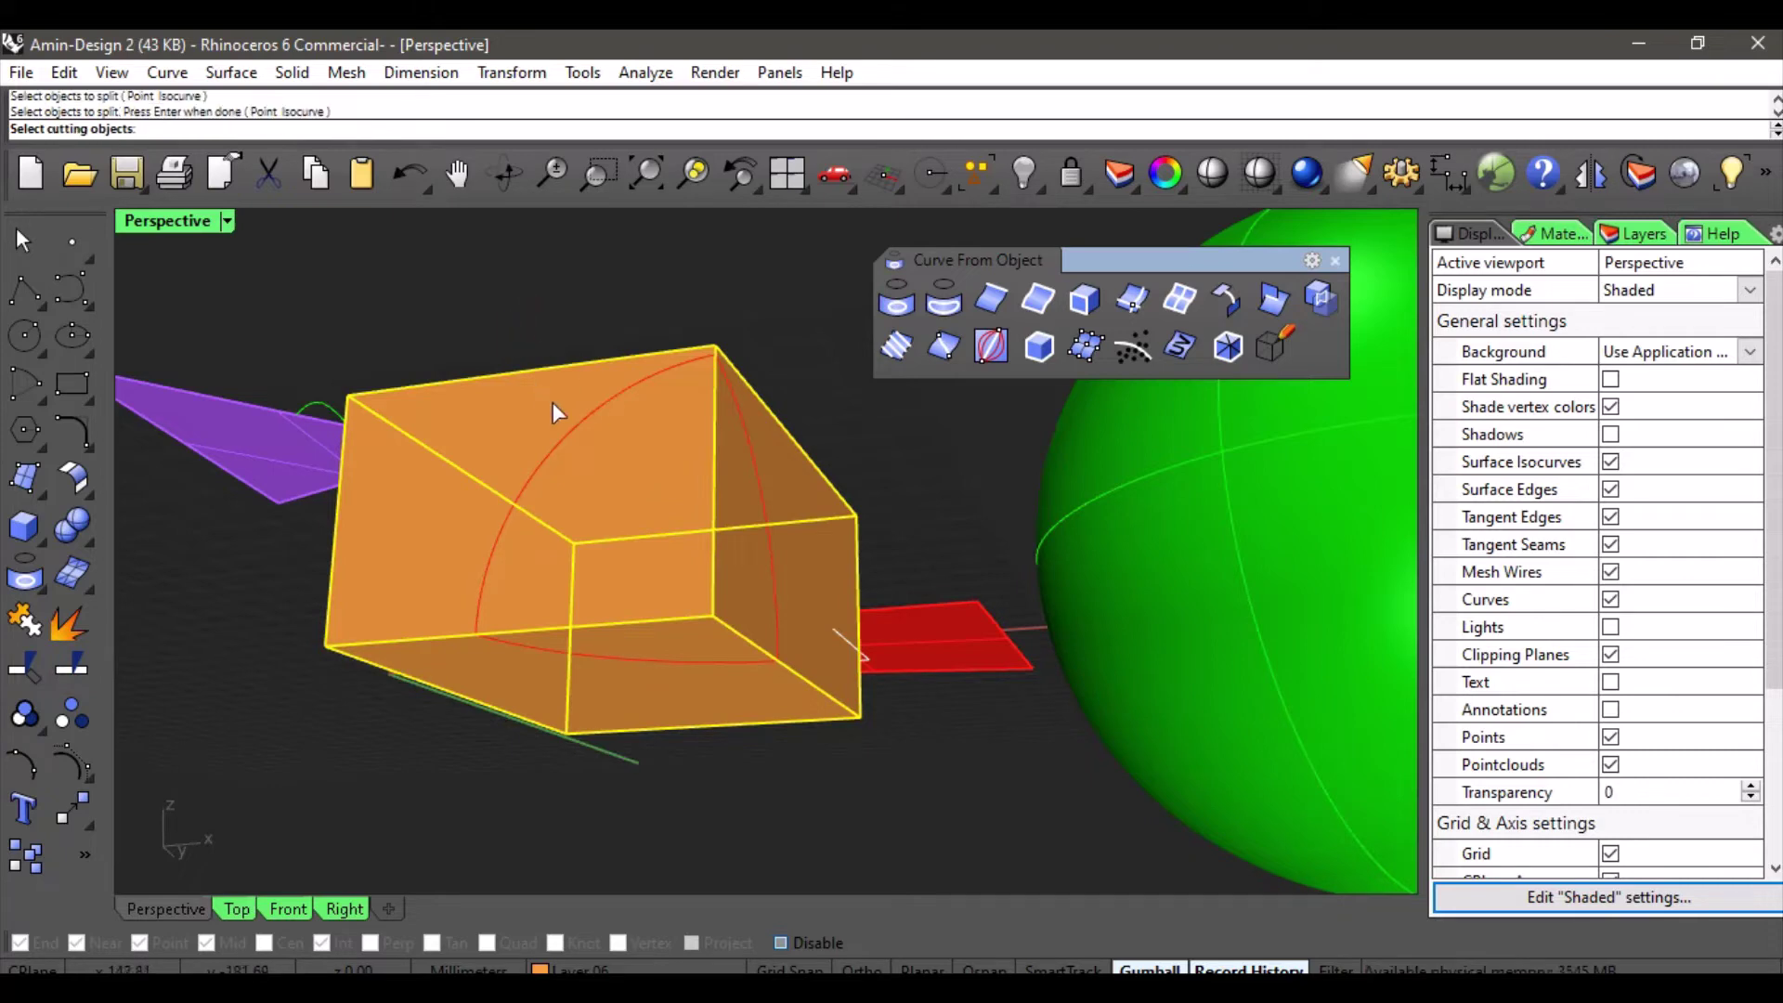
click(560, 448)
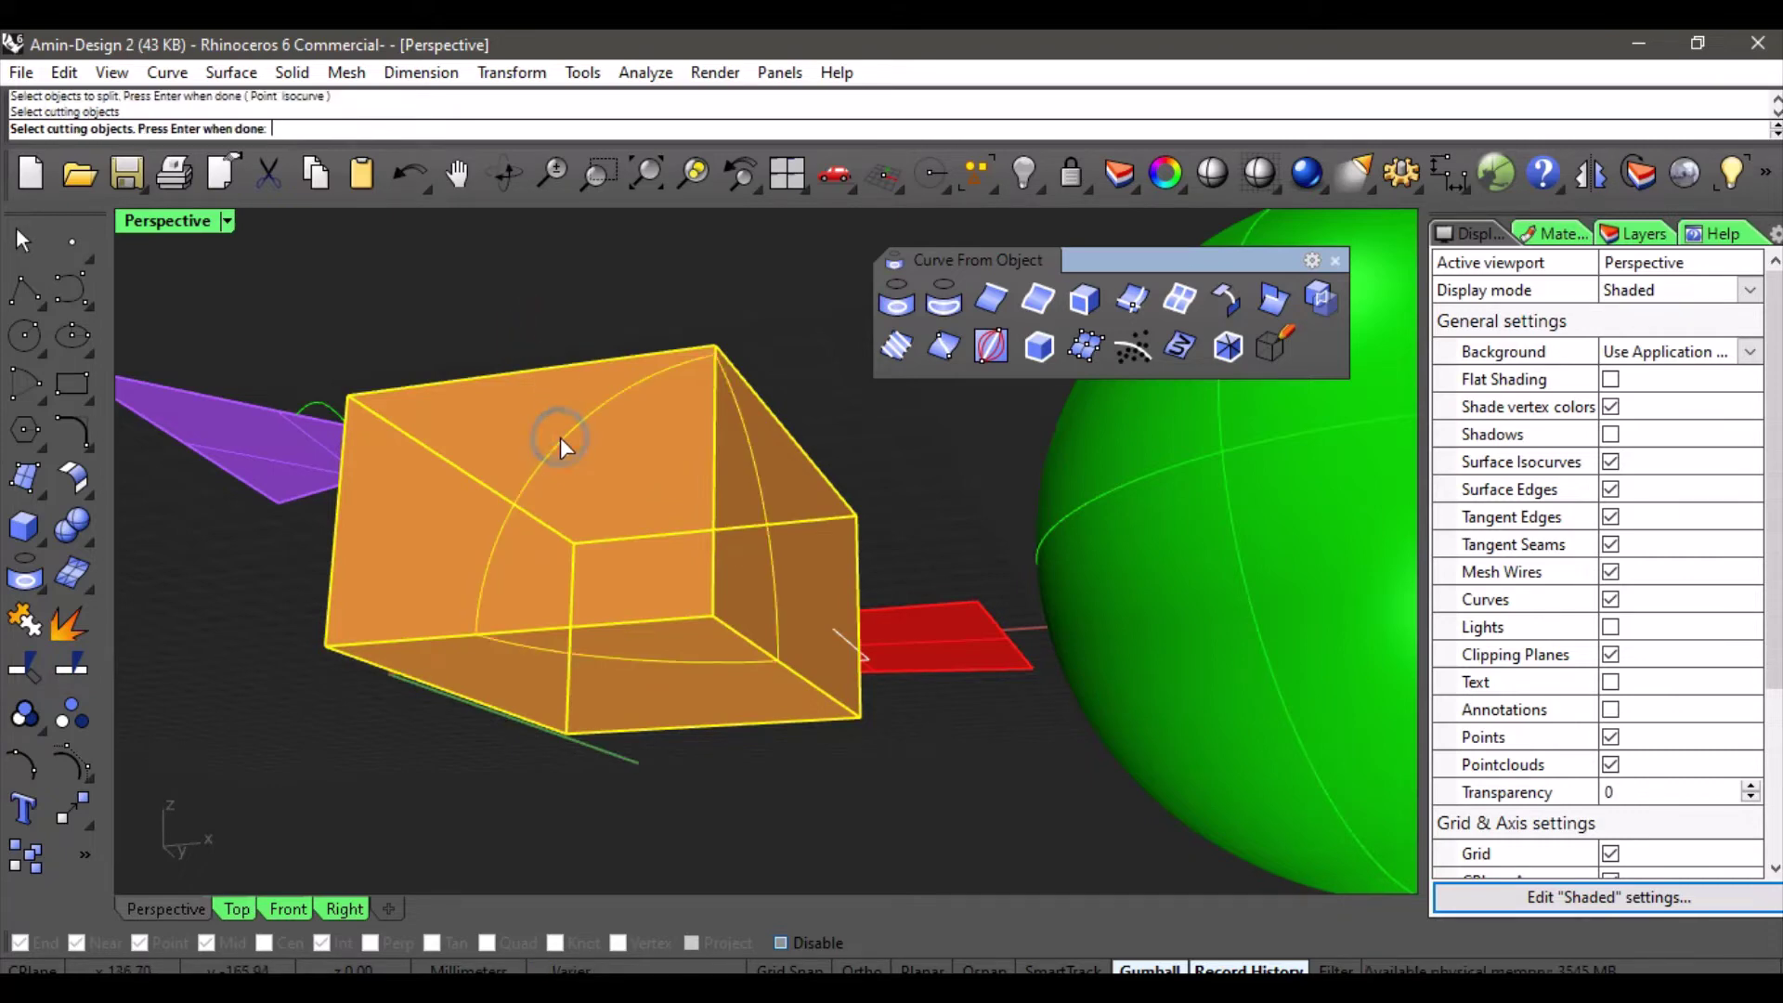
right_click(570, 318)
Move the split-off corner piece away from the front of the box and clear the selection.
click(567, 321)
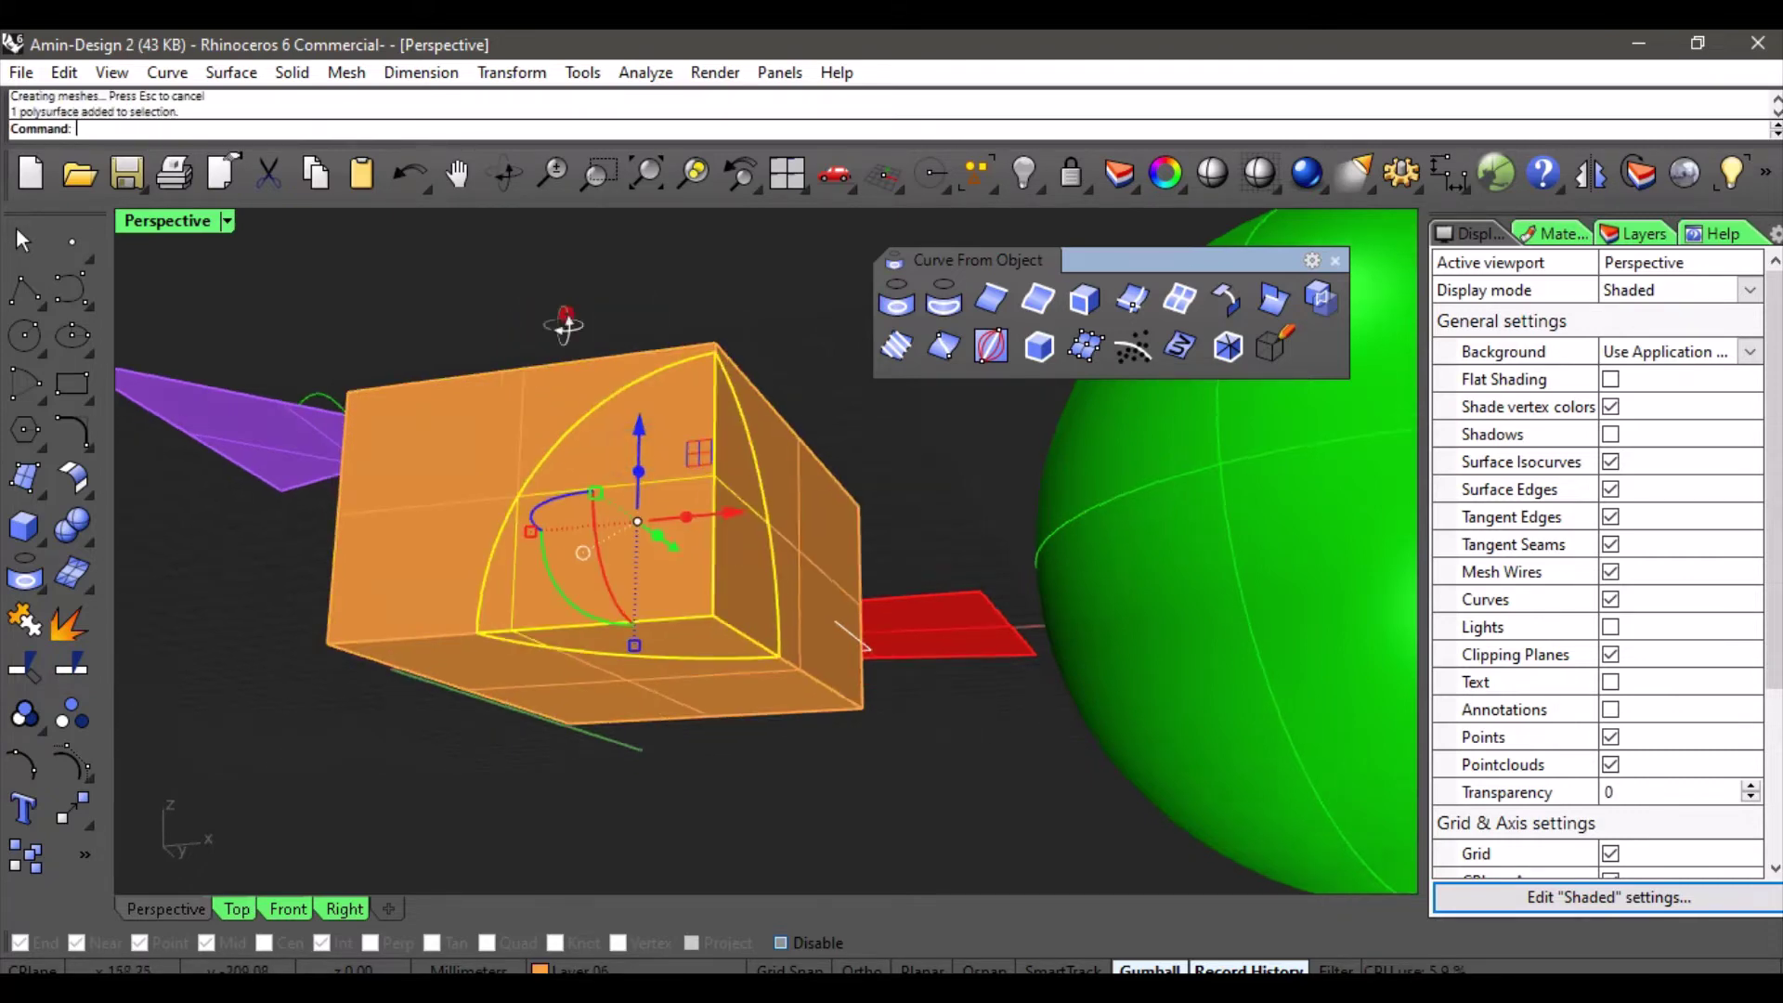
right_drag(564, 323, 665, 454)
drag(647, 386, 698, 561)
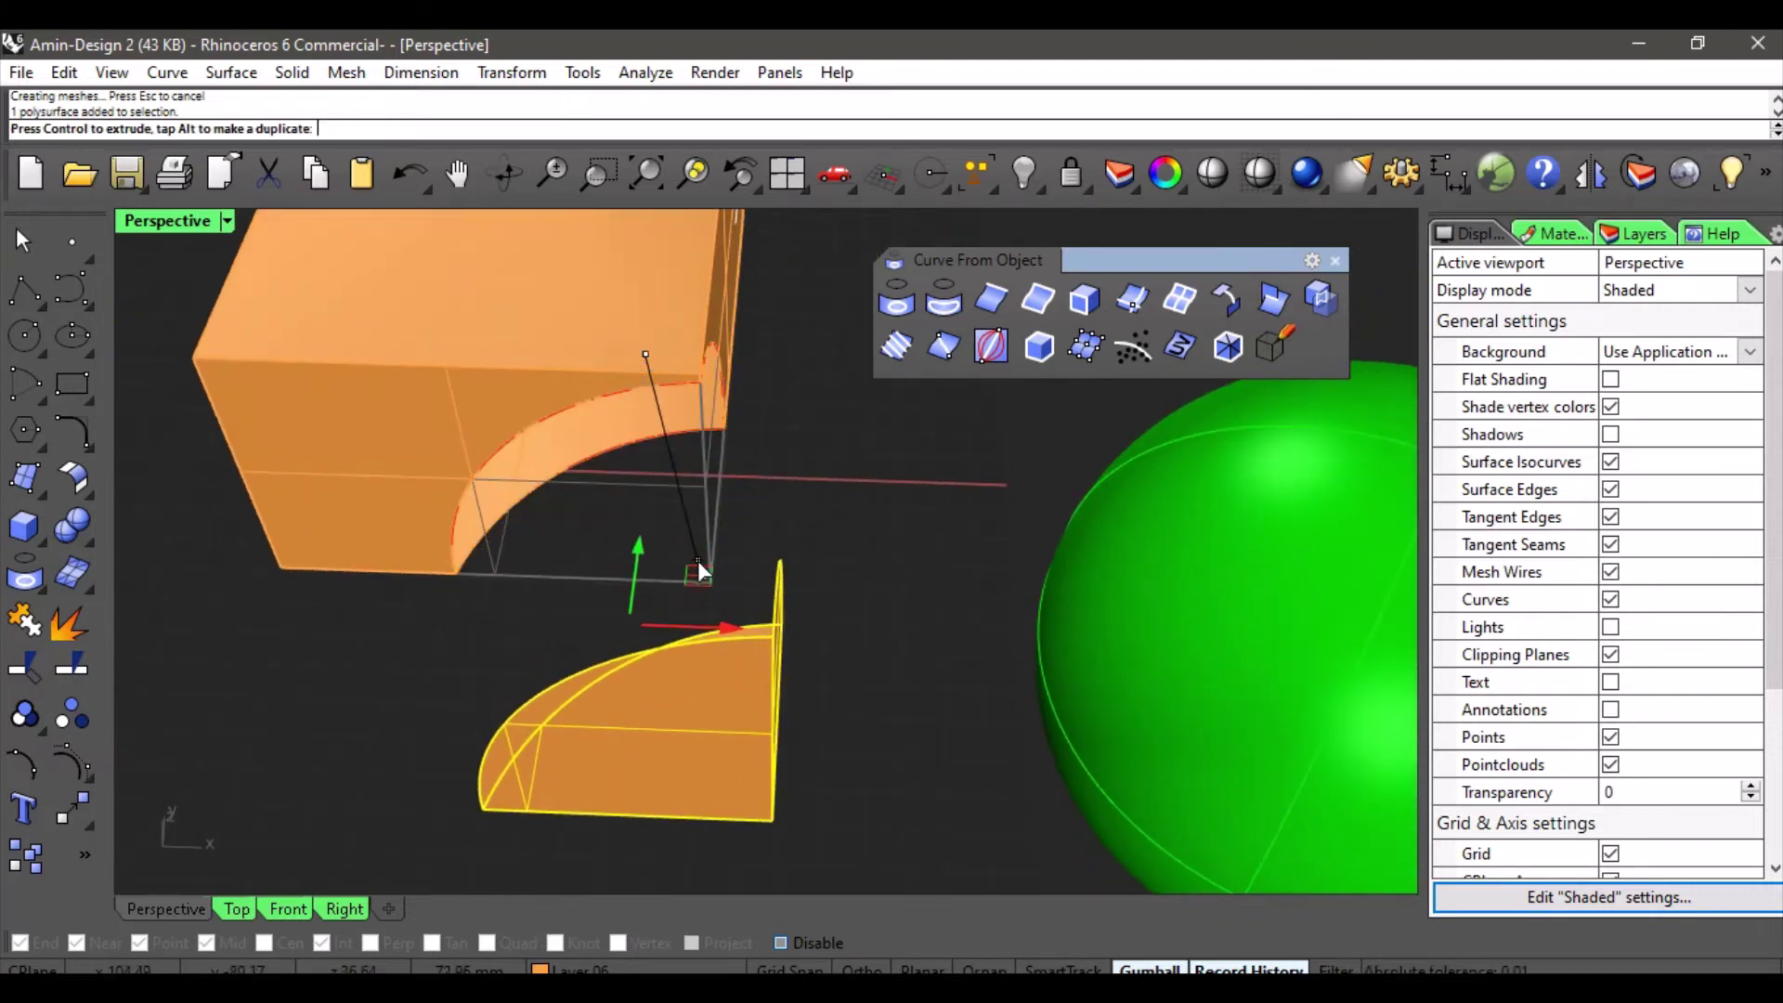
click(817, 486)
right_drag(594, 575, 747, 534)
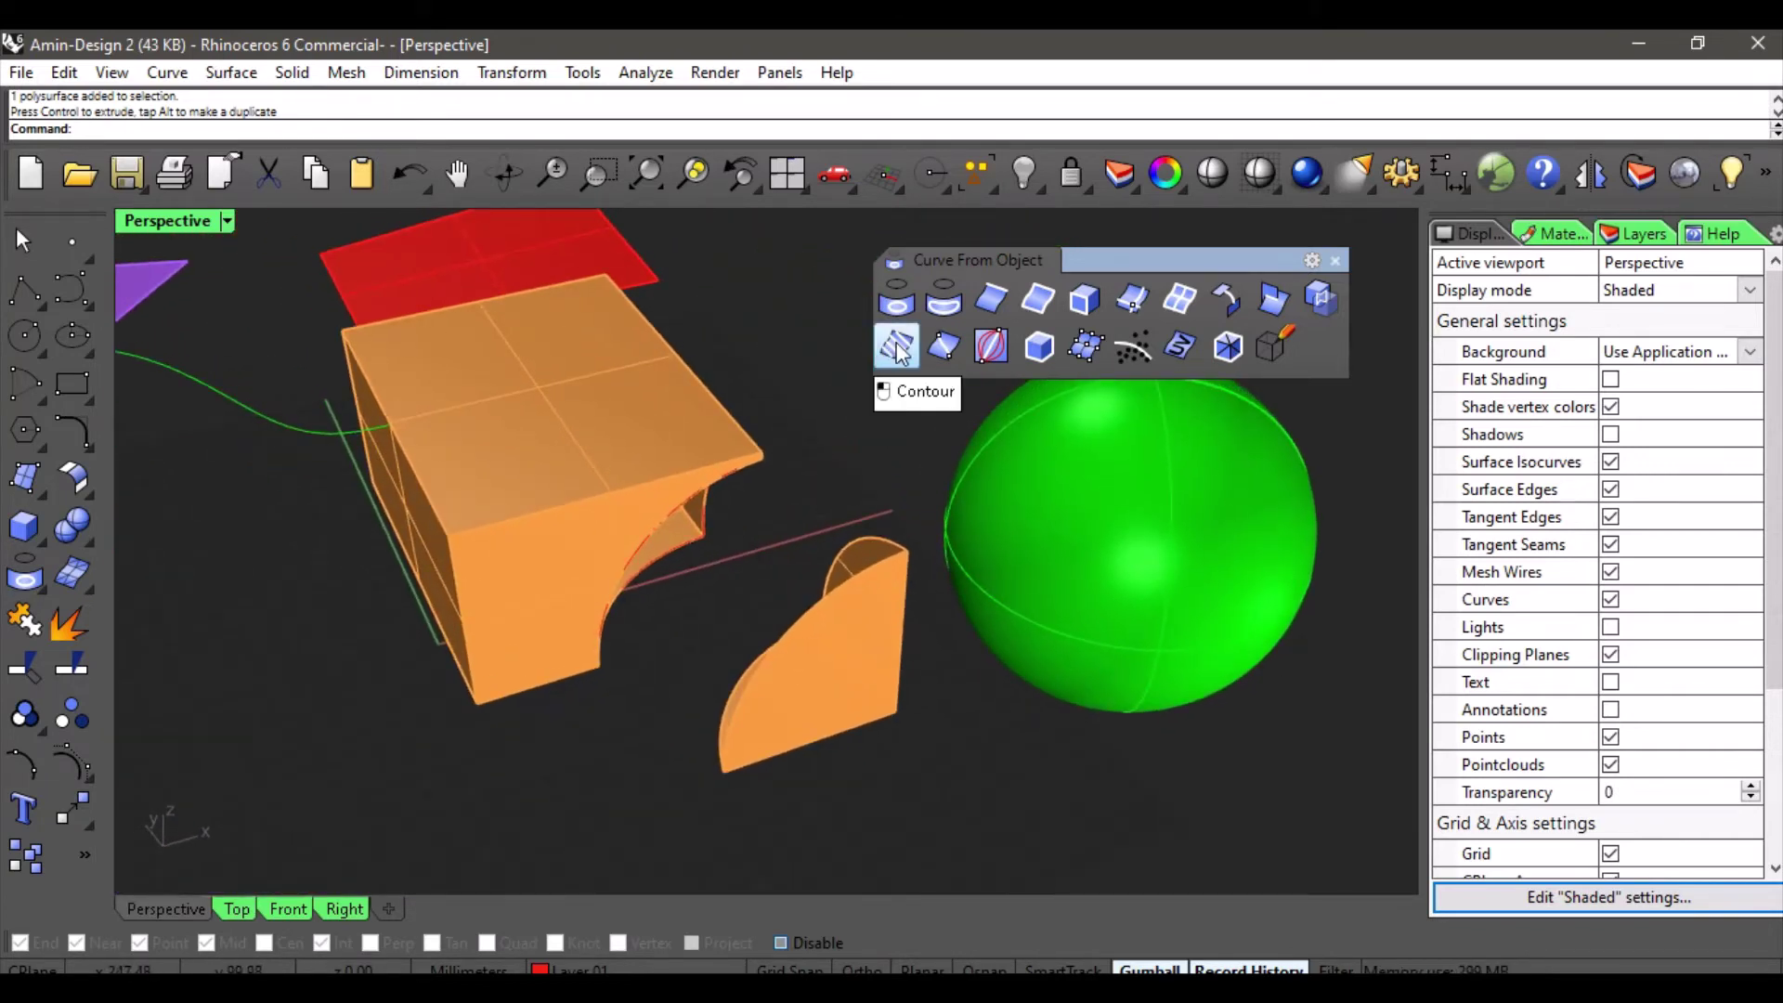
Create contours through the cut box at 20 mm spacing, picking the base point and perpendicular direction in front of the box.
click(897, 348)
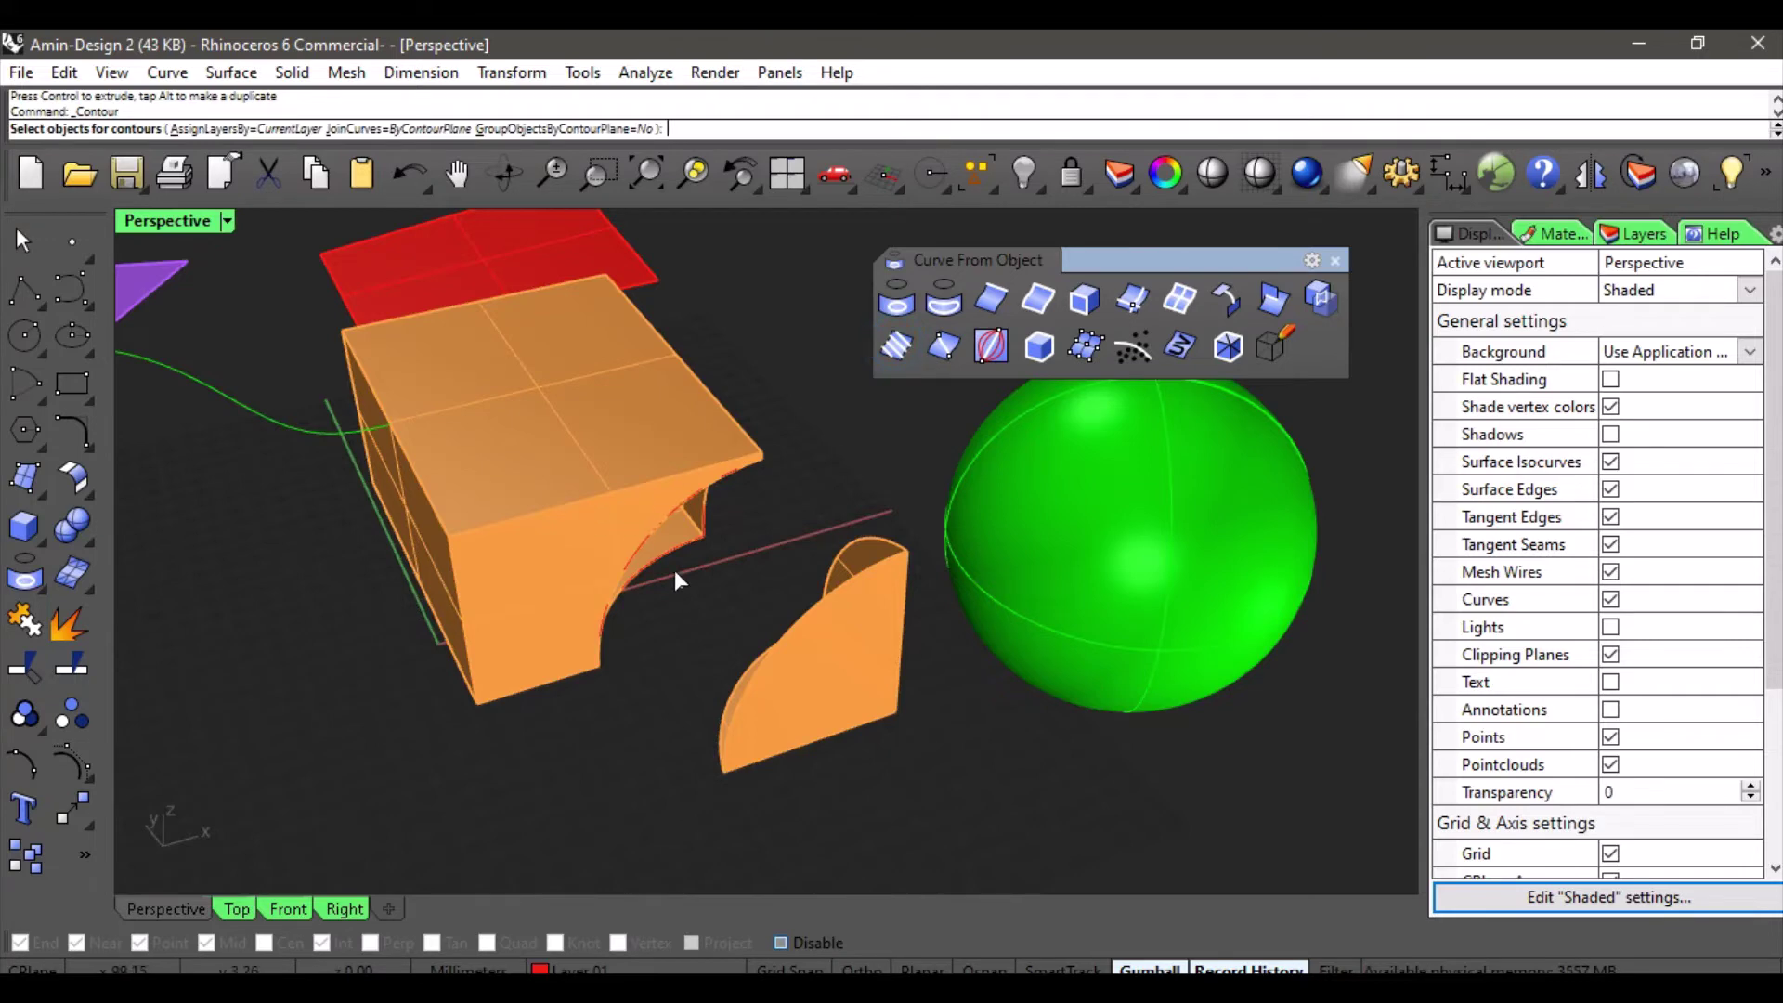
click(553, 570)
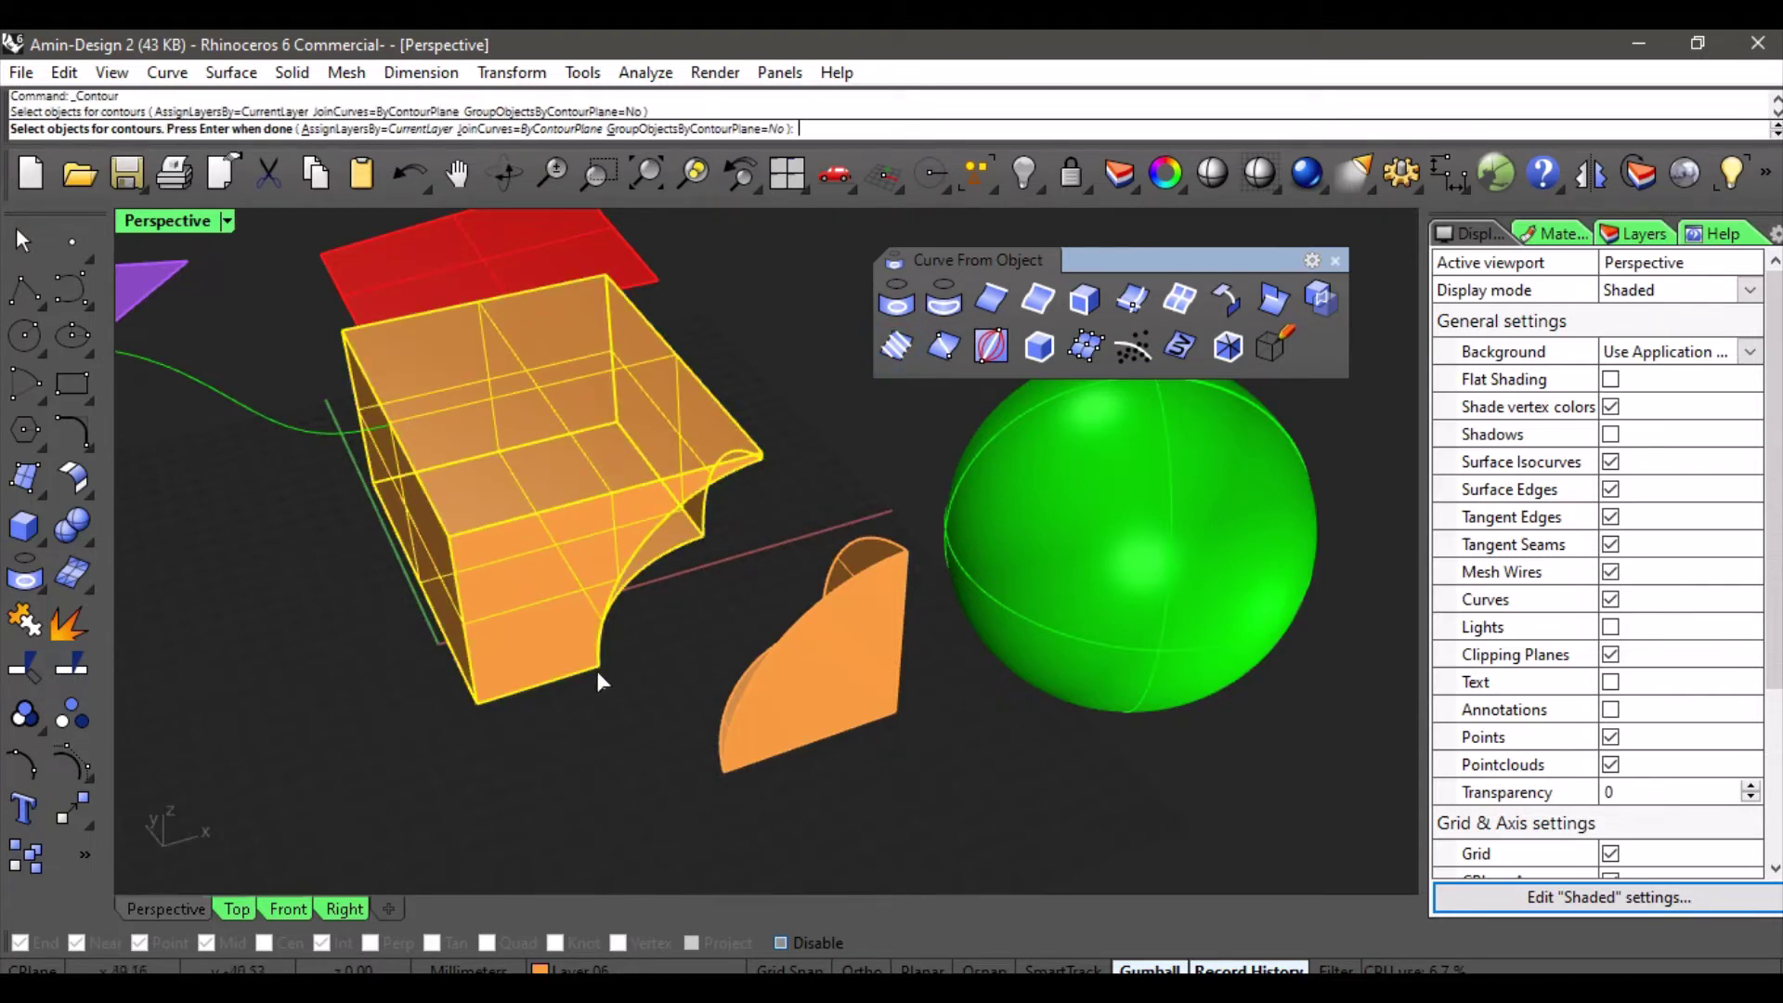
key(Return)
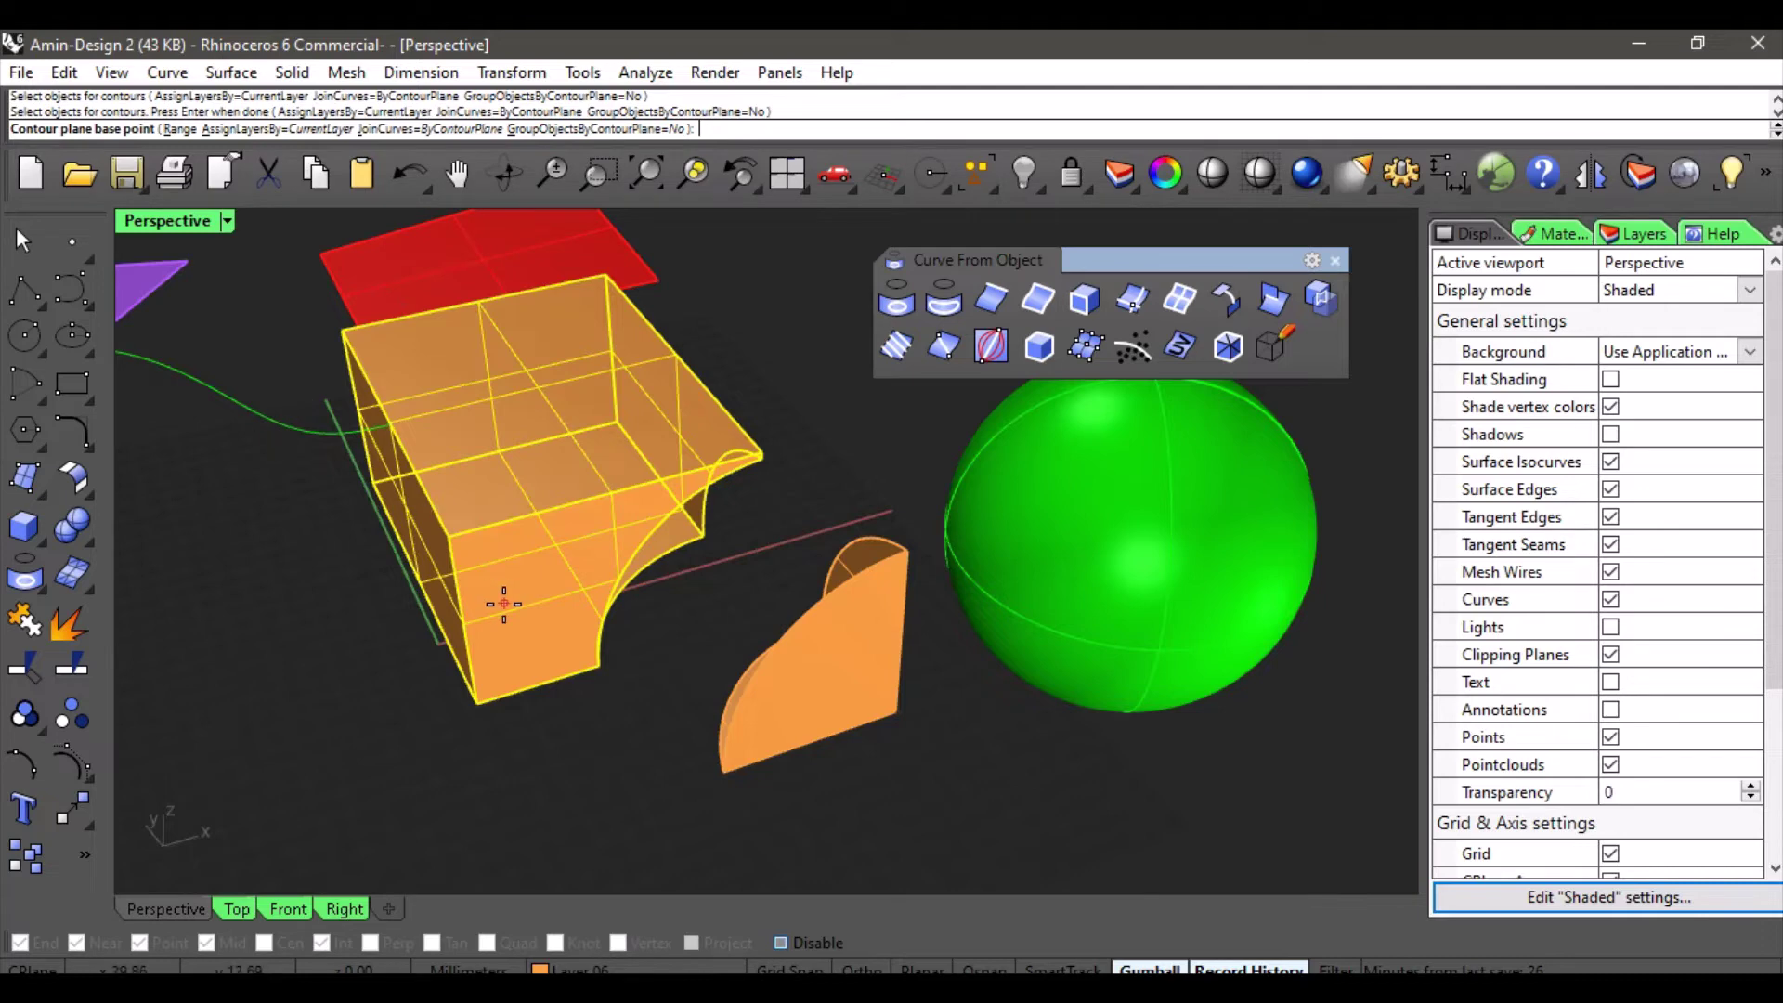
scroll(504, 603, up, 5)
click(458, 679)
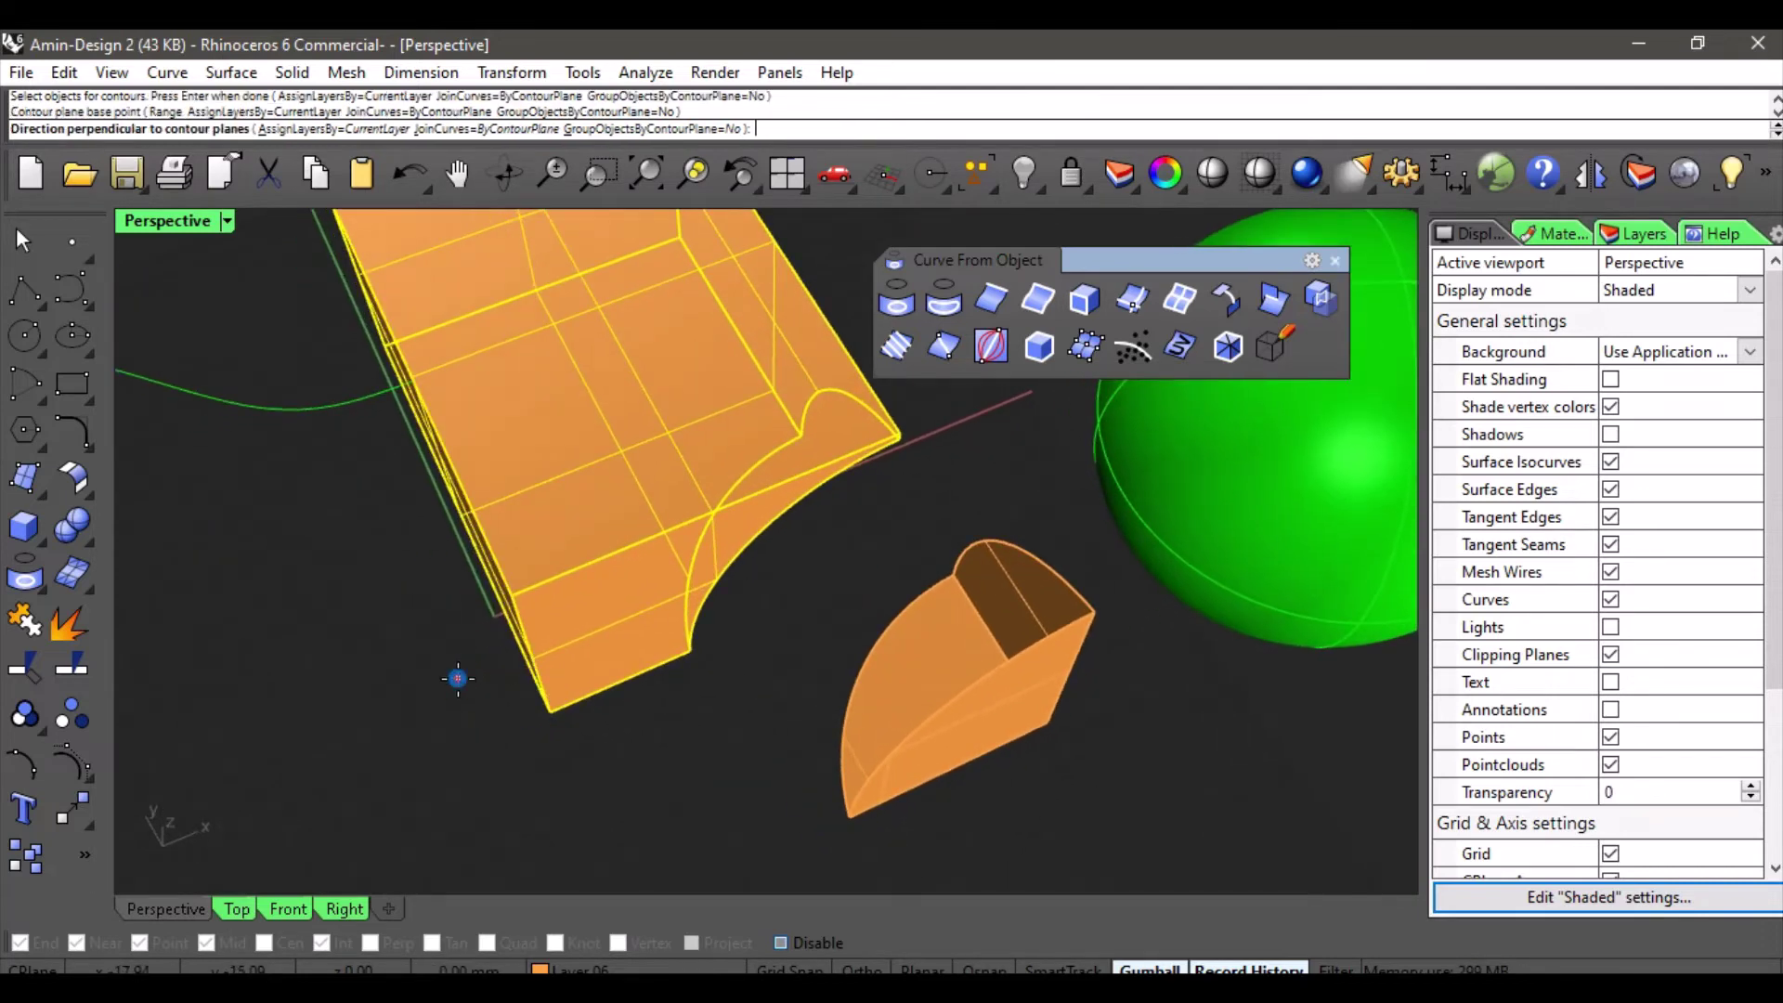
click(686, 703)
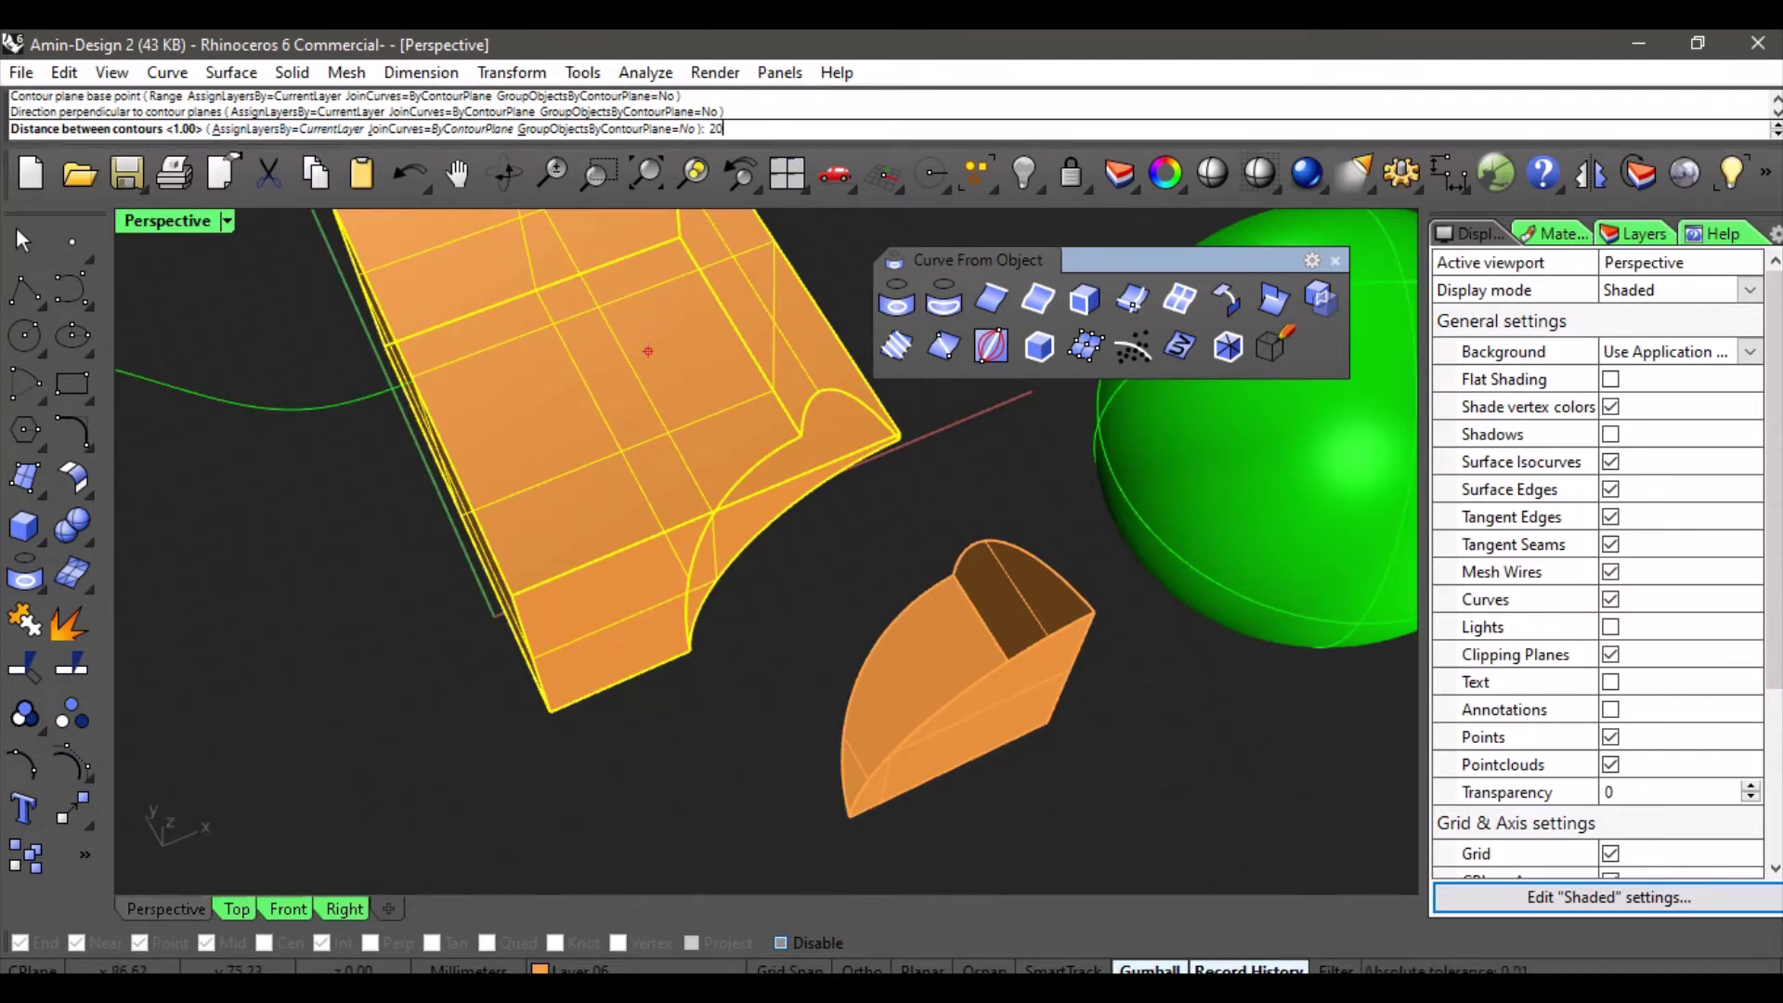
text(20)
key(Return)
right_drag(648, 352, 589, 643)
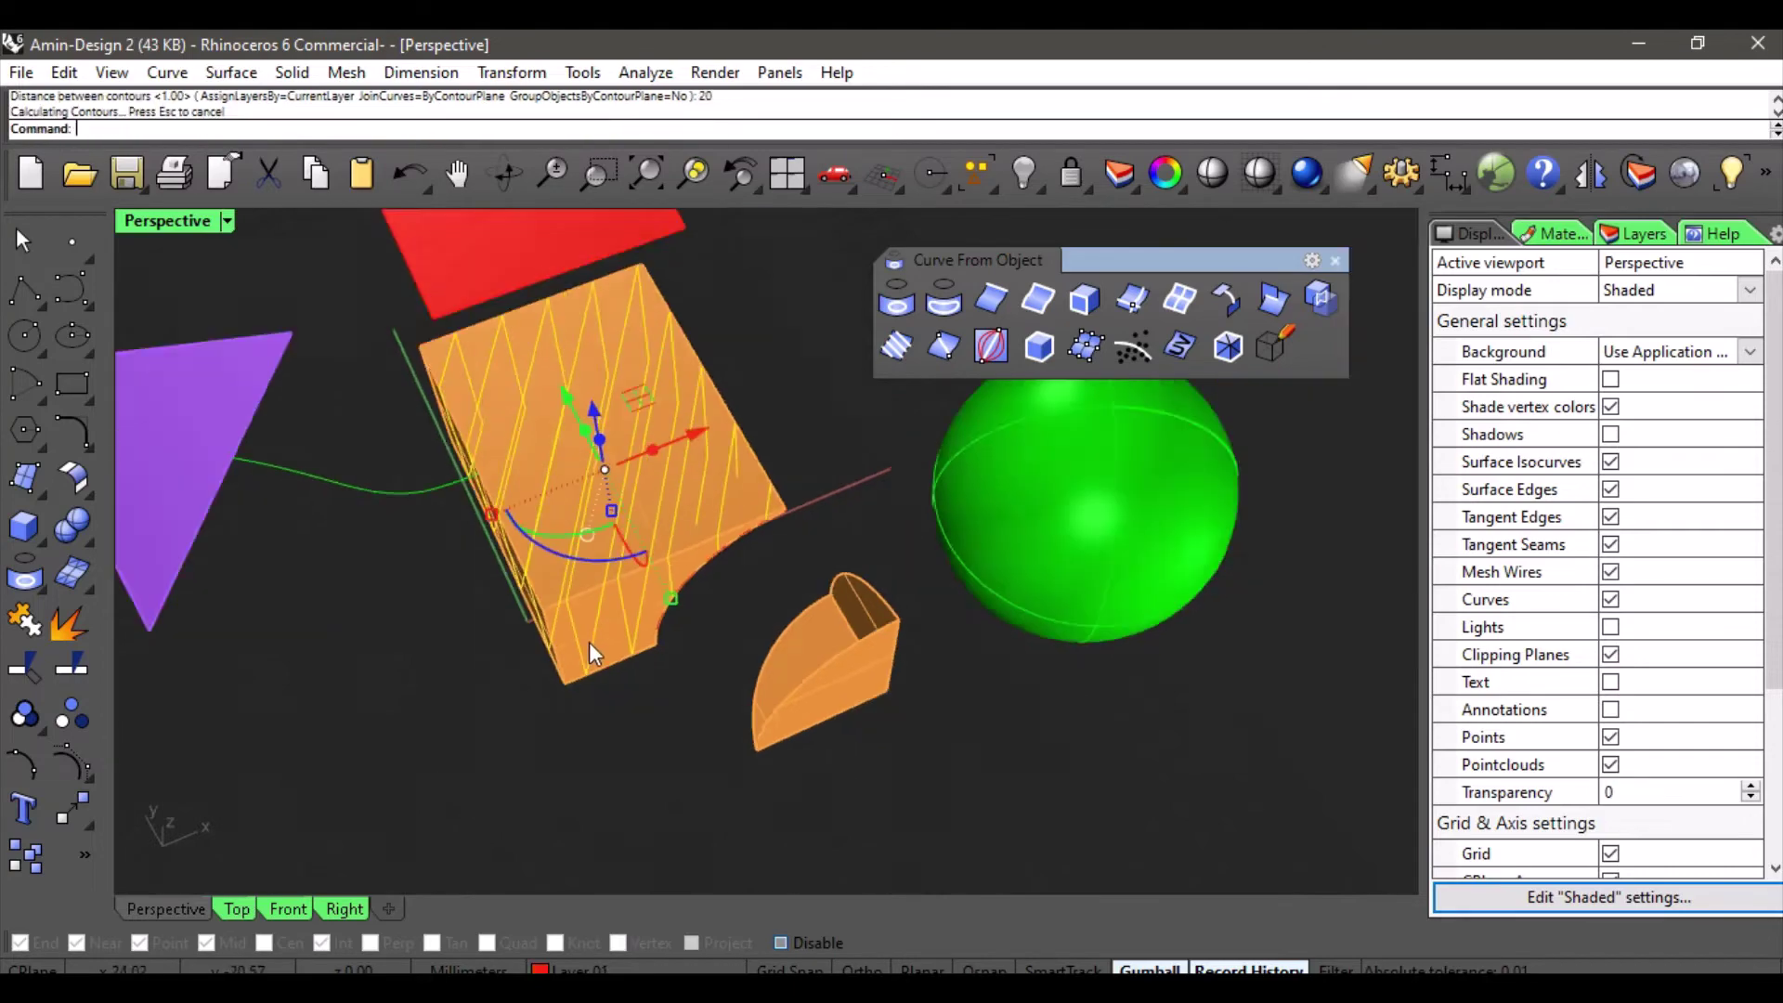
click(602, 727)
Move the cut box off its contour curves towards the sphere and clear the selection.
right_drag(542, 733, 567, 556)
click(566, 556)
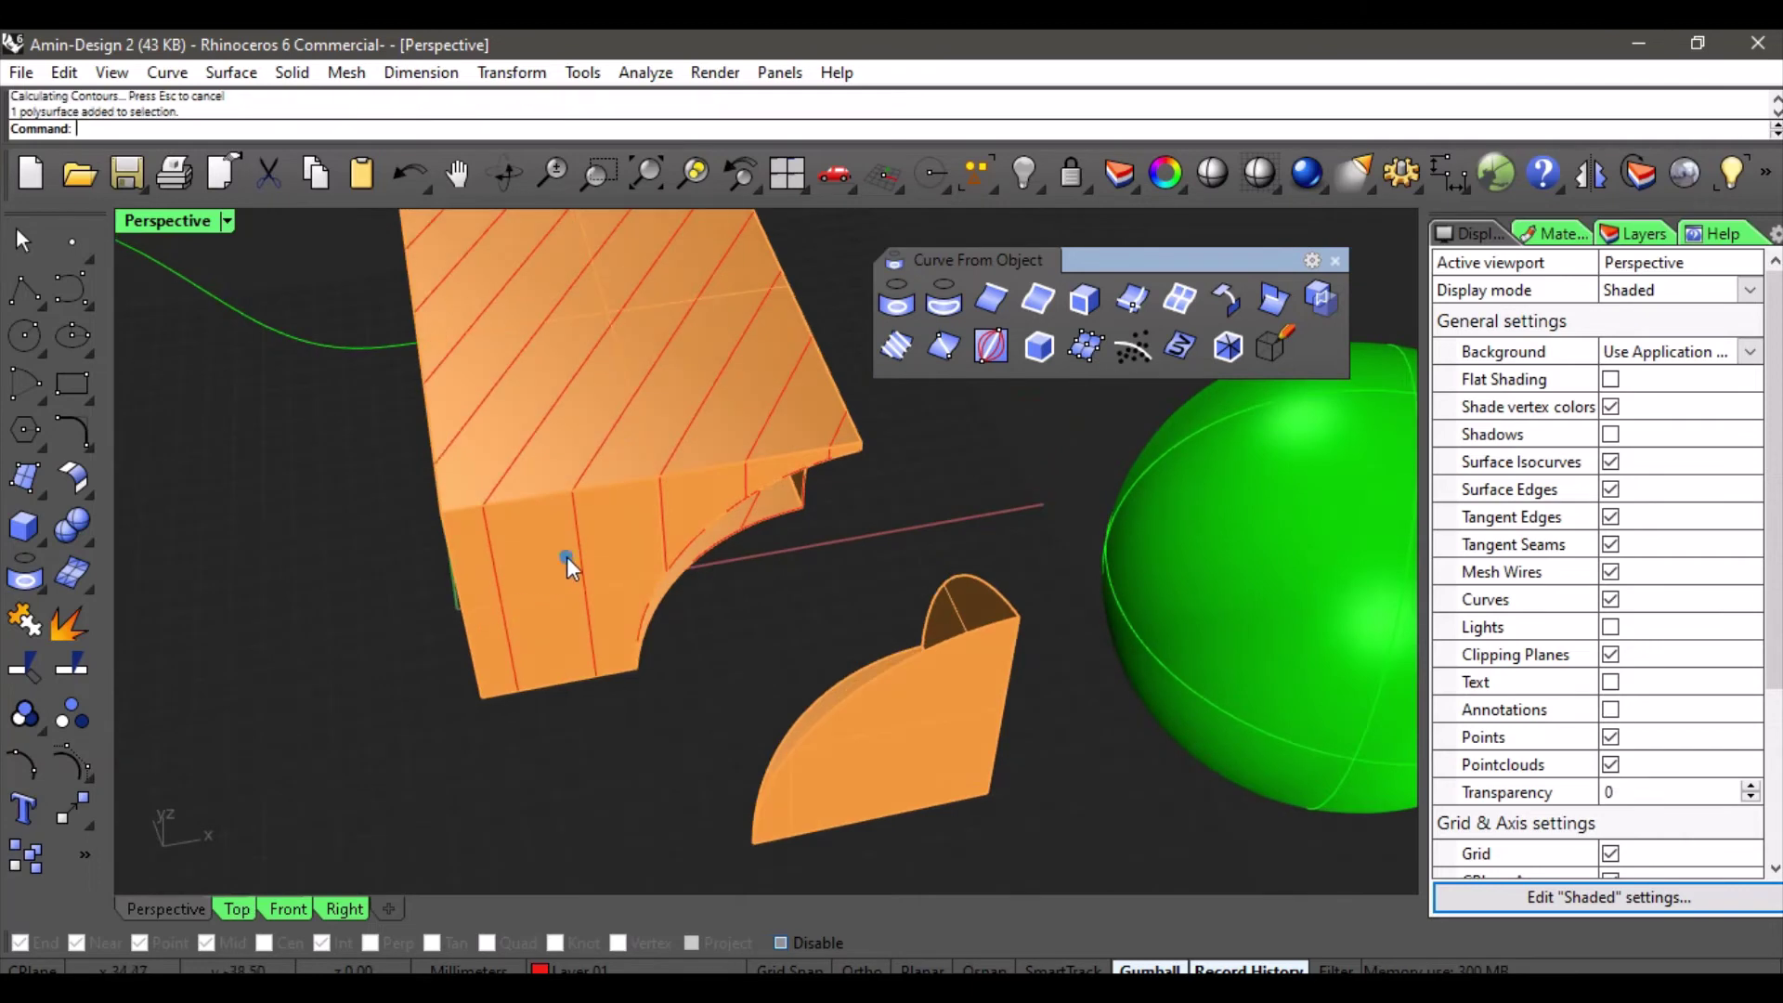
scroll(566, 556, down, 5)
drag(590, 537, 899, 518)
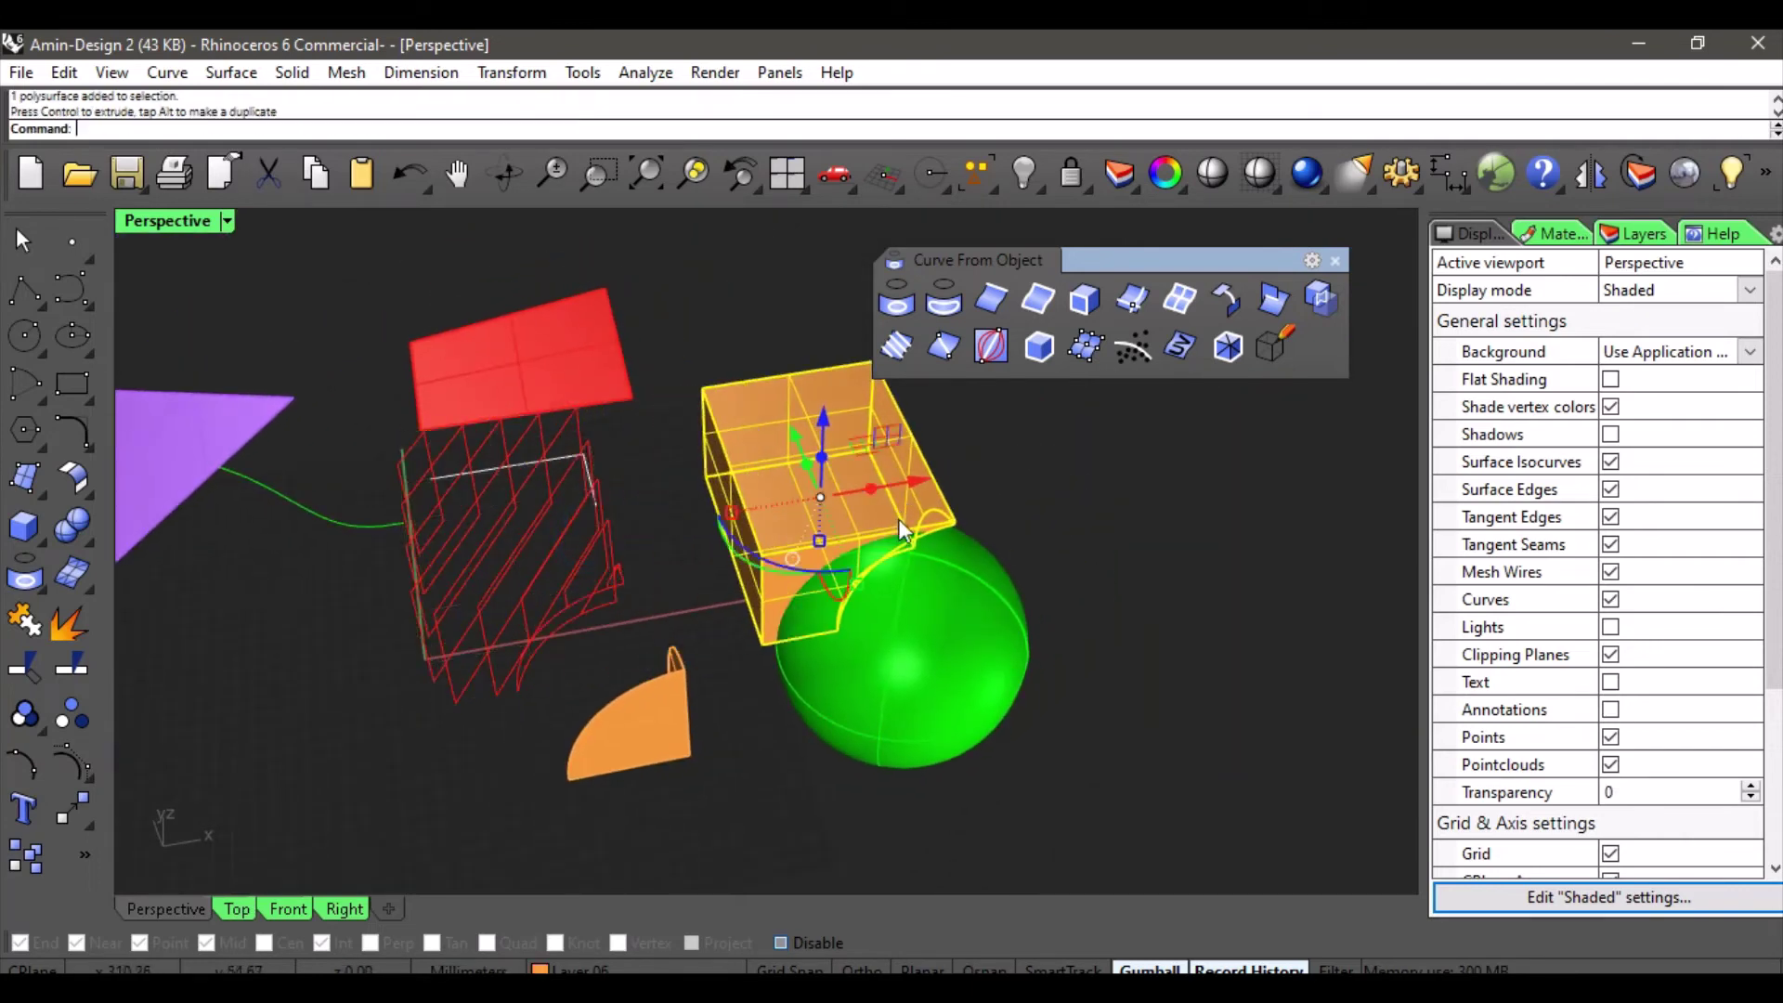
key(Escape)
Pull one of the middle contour curves out of the row to a free spot behind the others.
right_drag(475, 695, 572, 676)
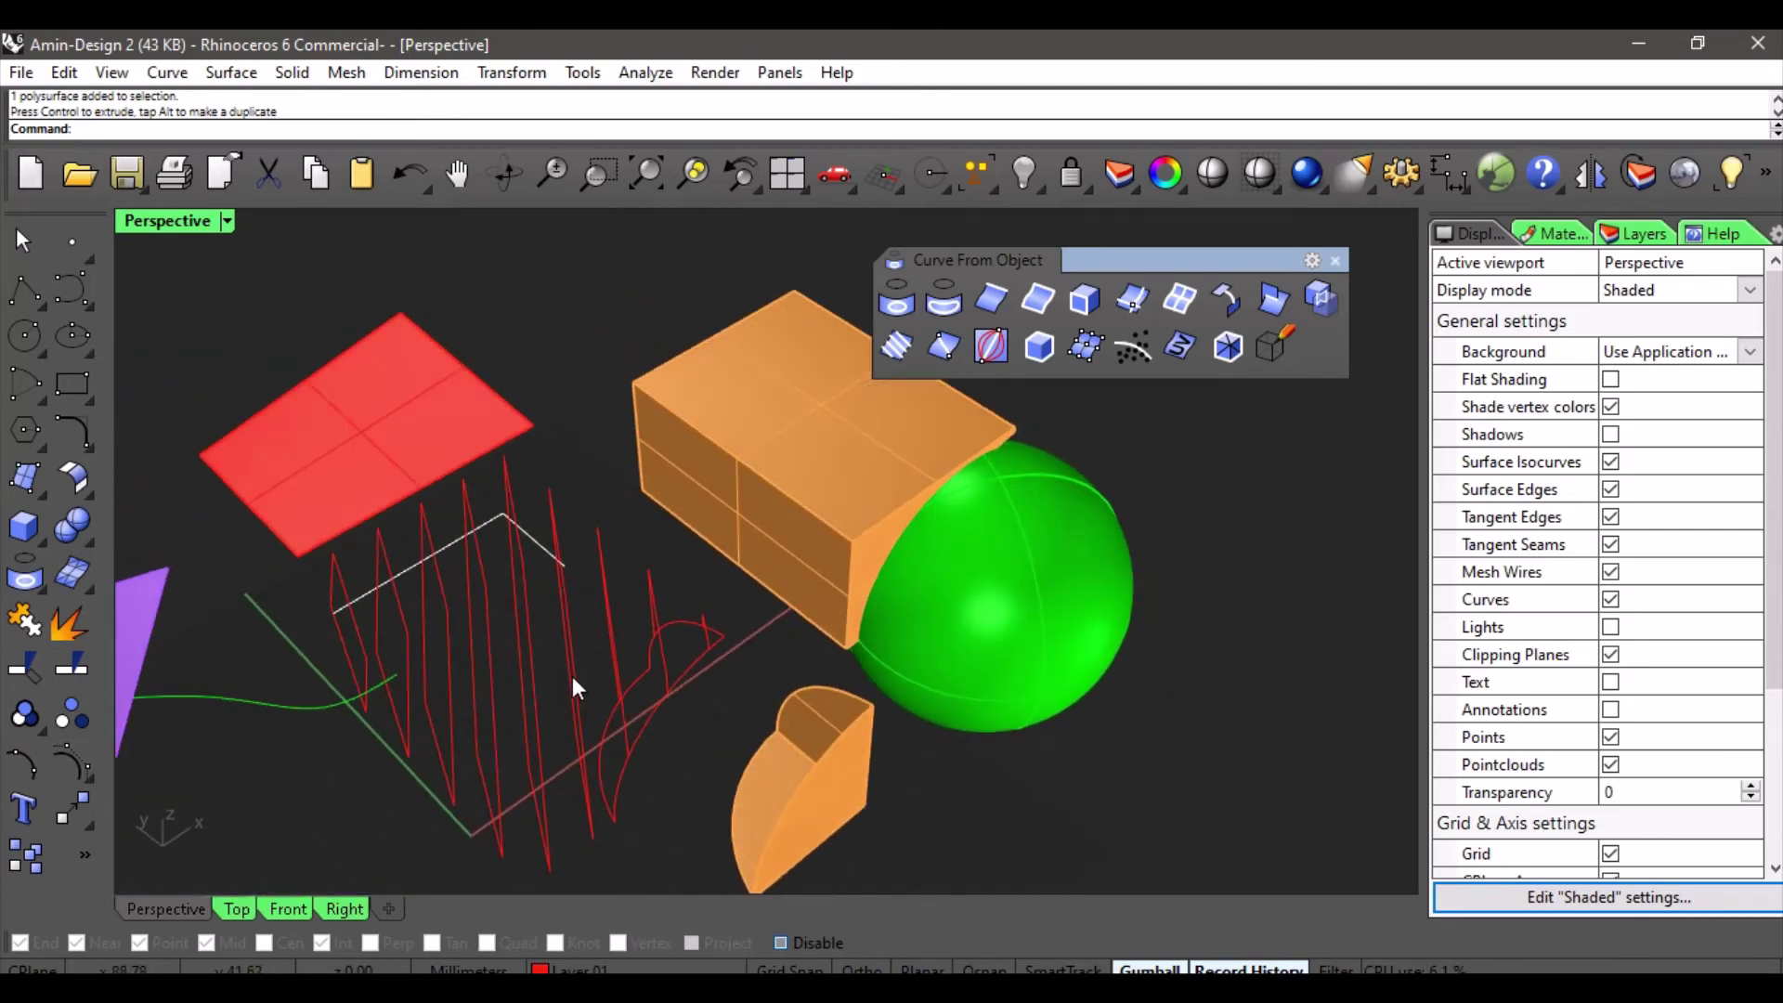
click(572, 676)
drag(604, 648, 559, 287)
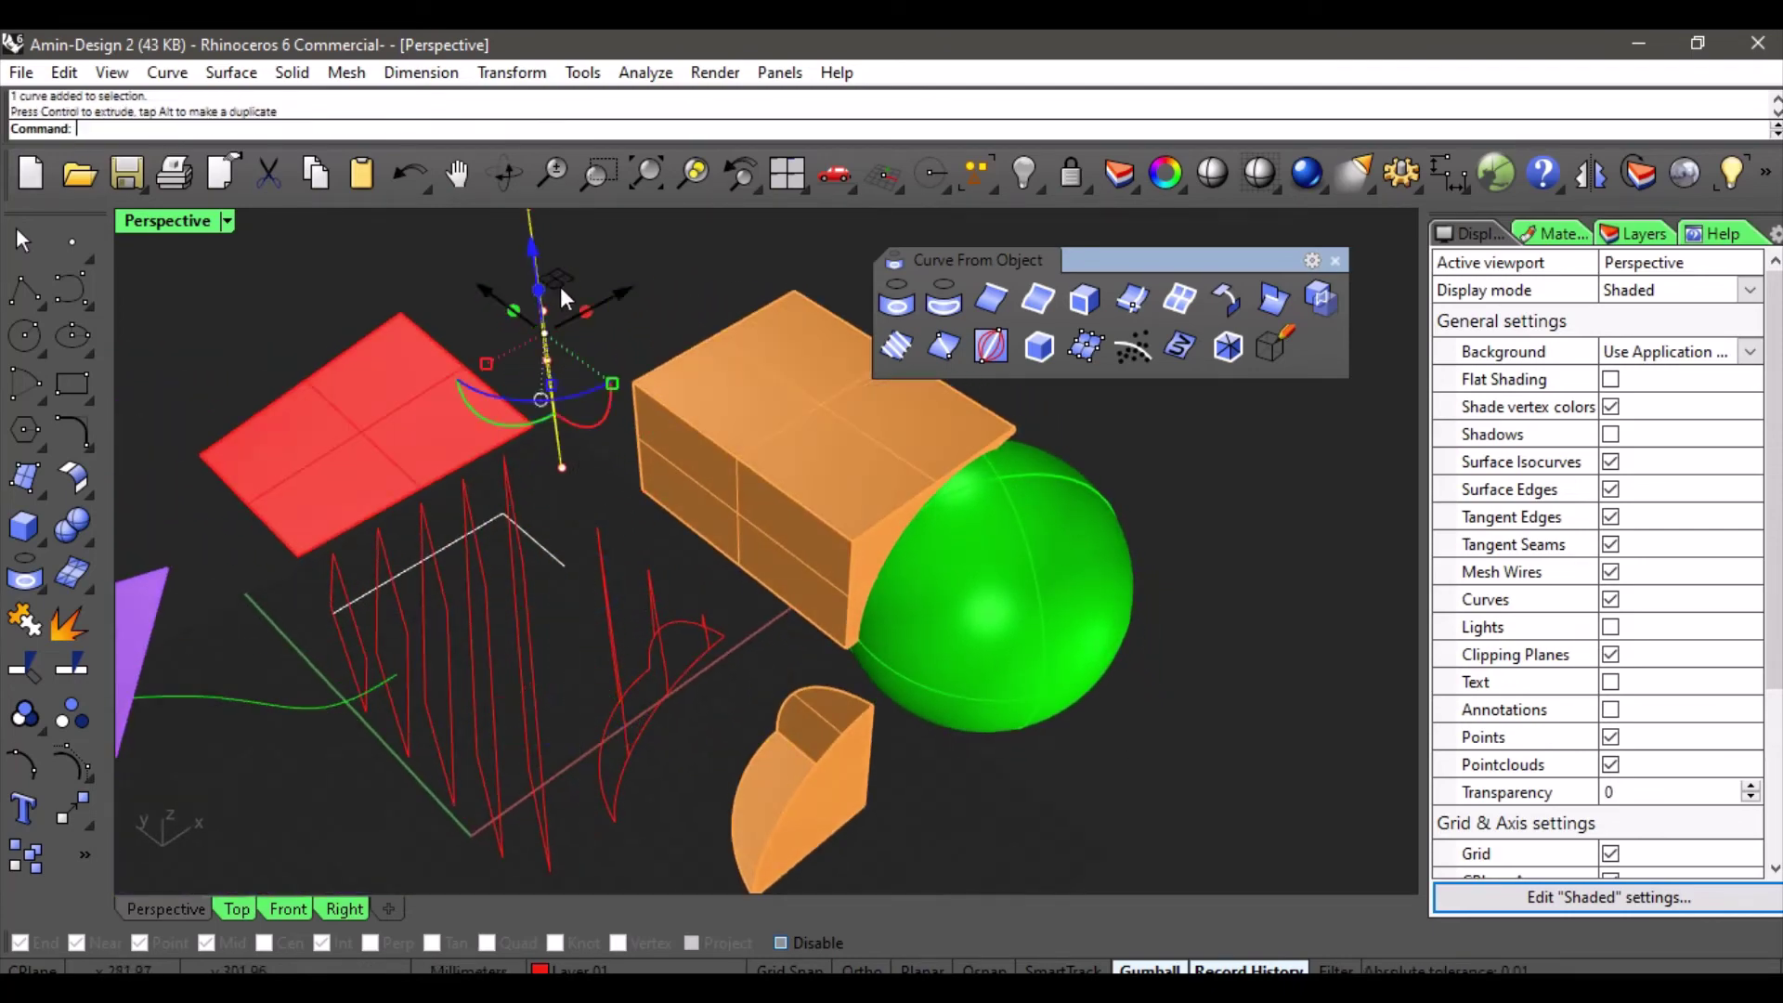
click(458, 342)
right_drag(458, 342, 667, 538)
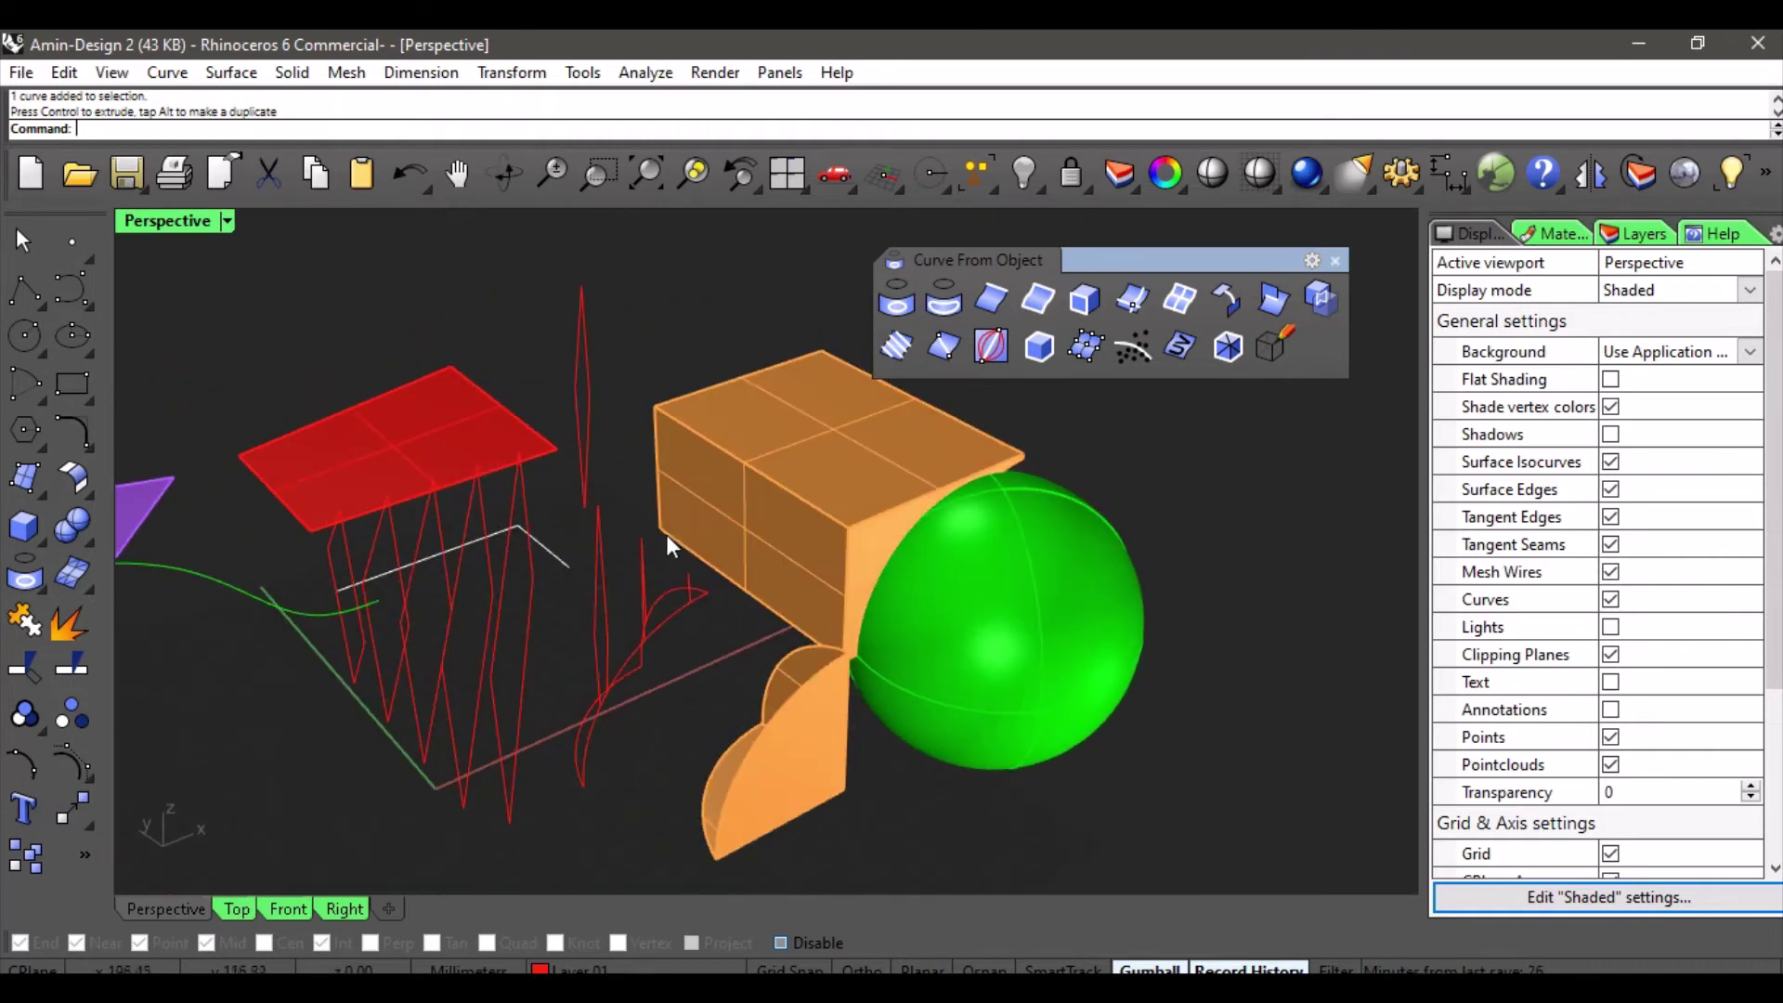
right_drag(828, 461, 550, 559)
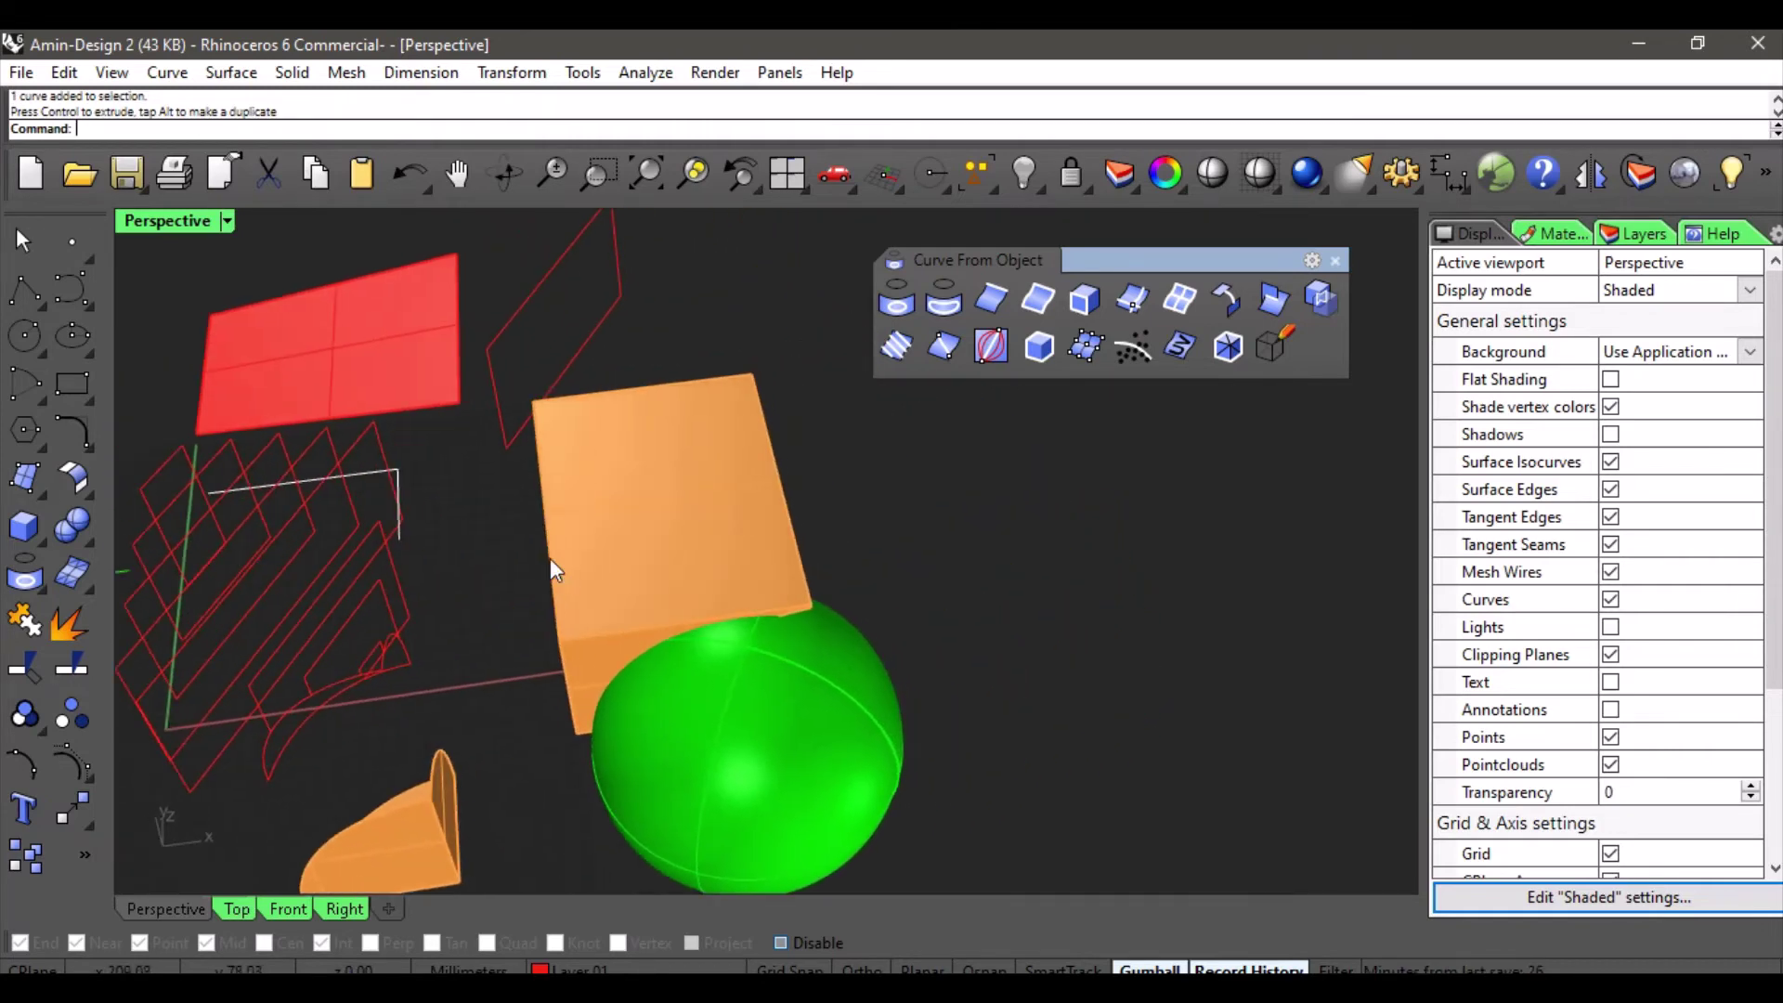
Start the Section command on the cut box and draw a slanted section line across its middle.
click(934, 362)
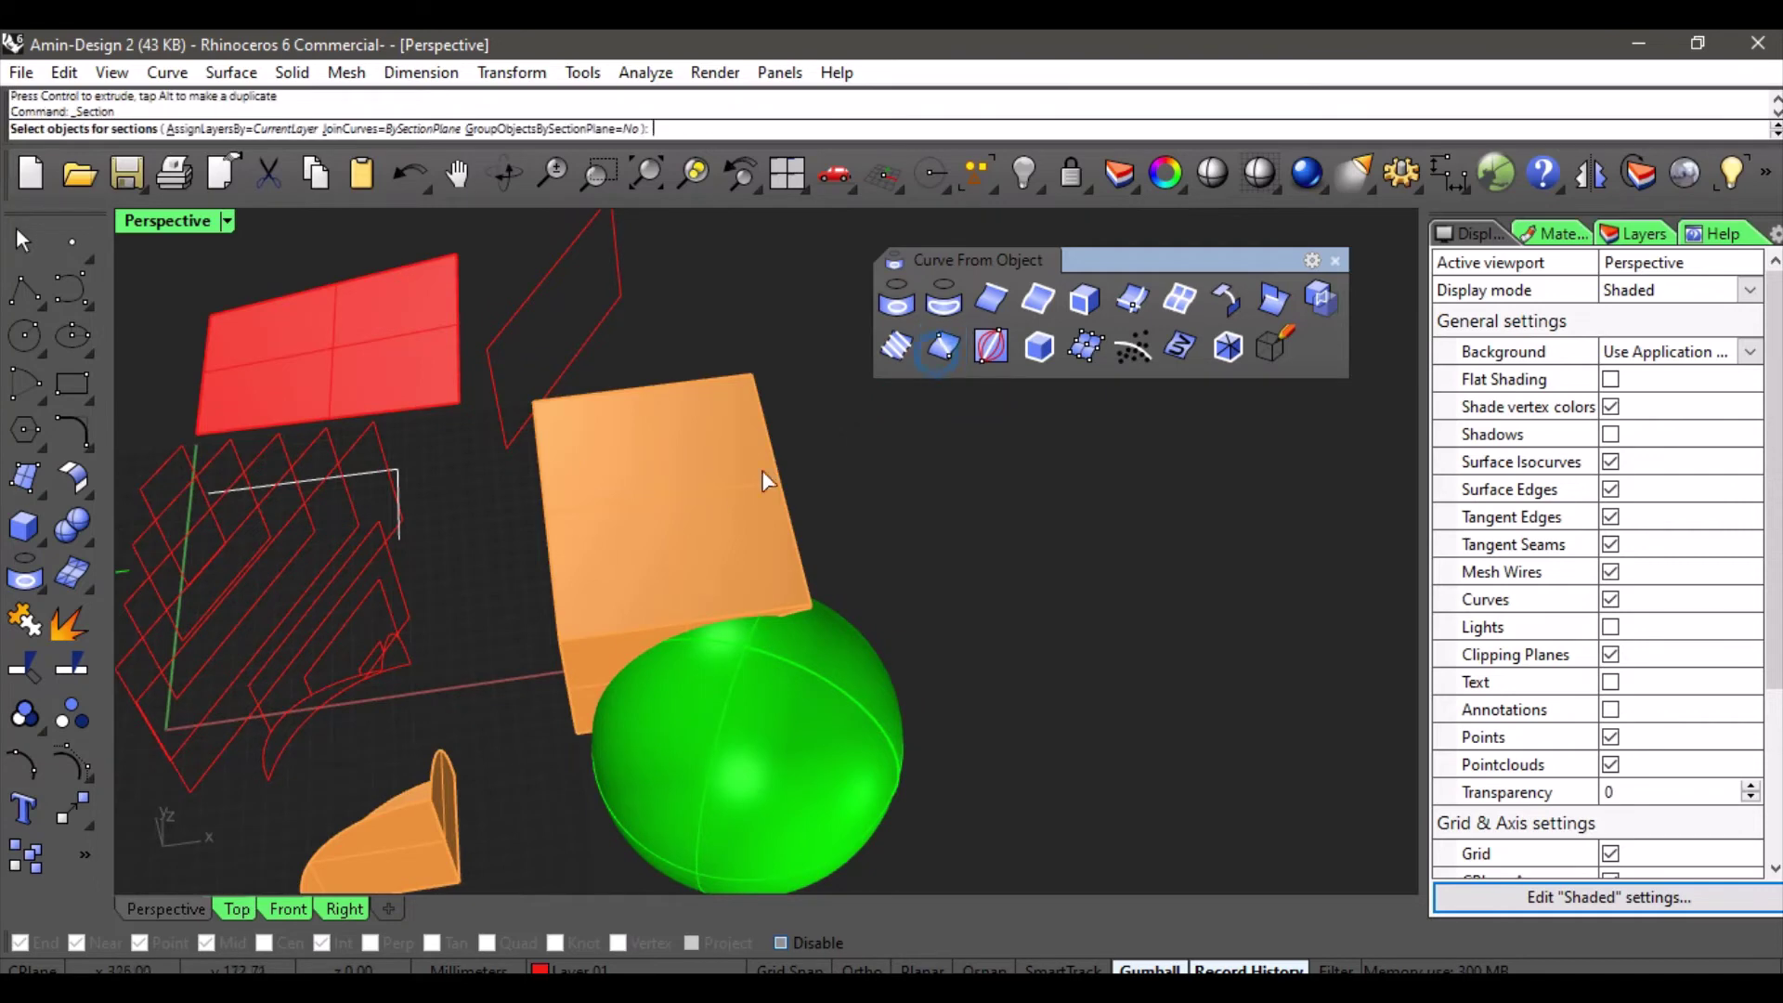
right_drag(730, 490, 761, 520)
scroll(808, 465, up, 3)
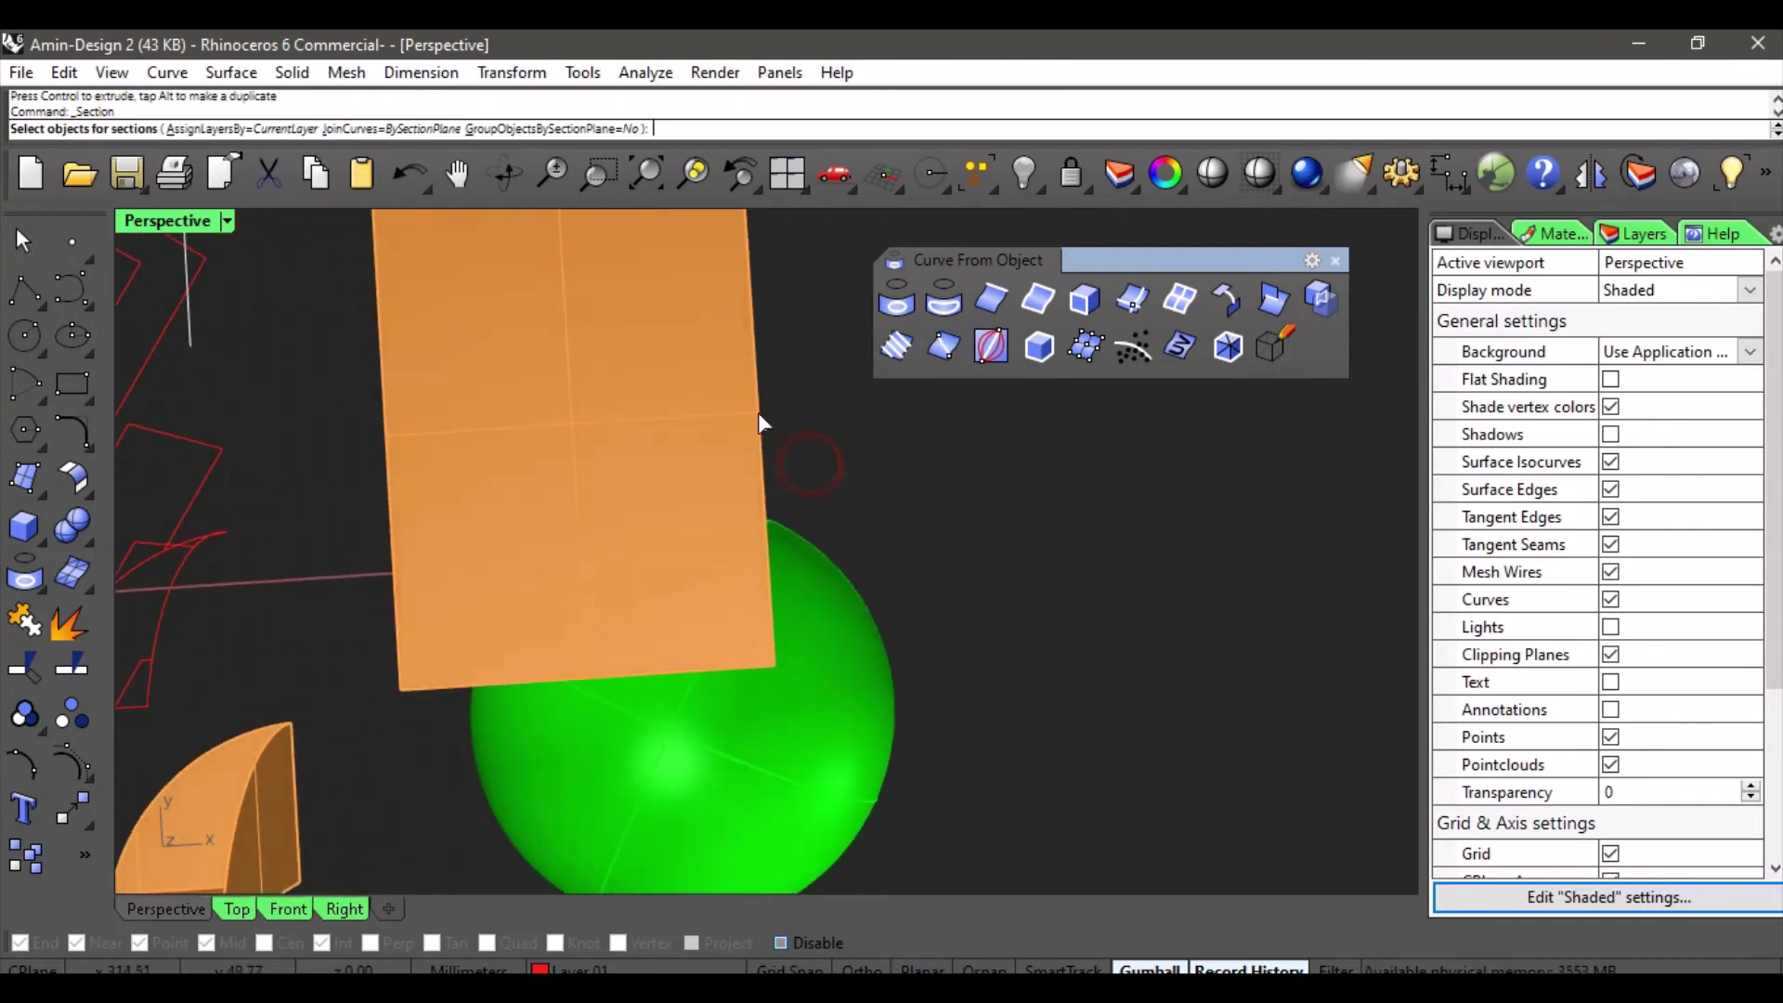
click(717, 431)
scroll(717, 431, down, 2)
right_click(767, 475)
click(815, 440)
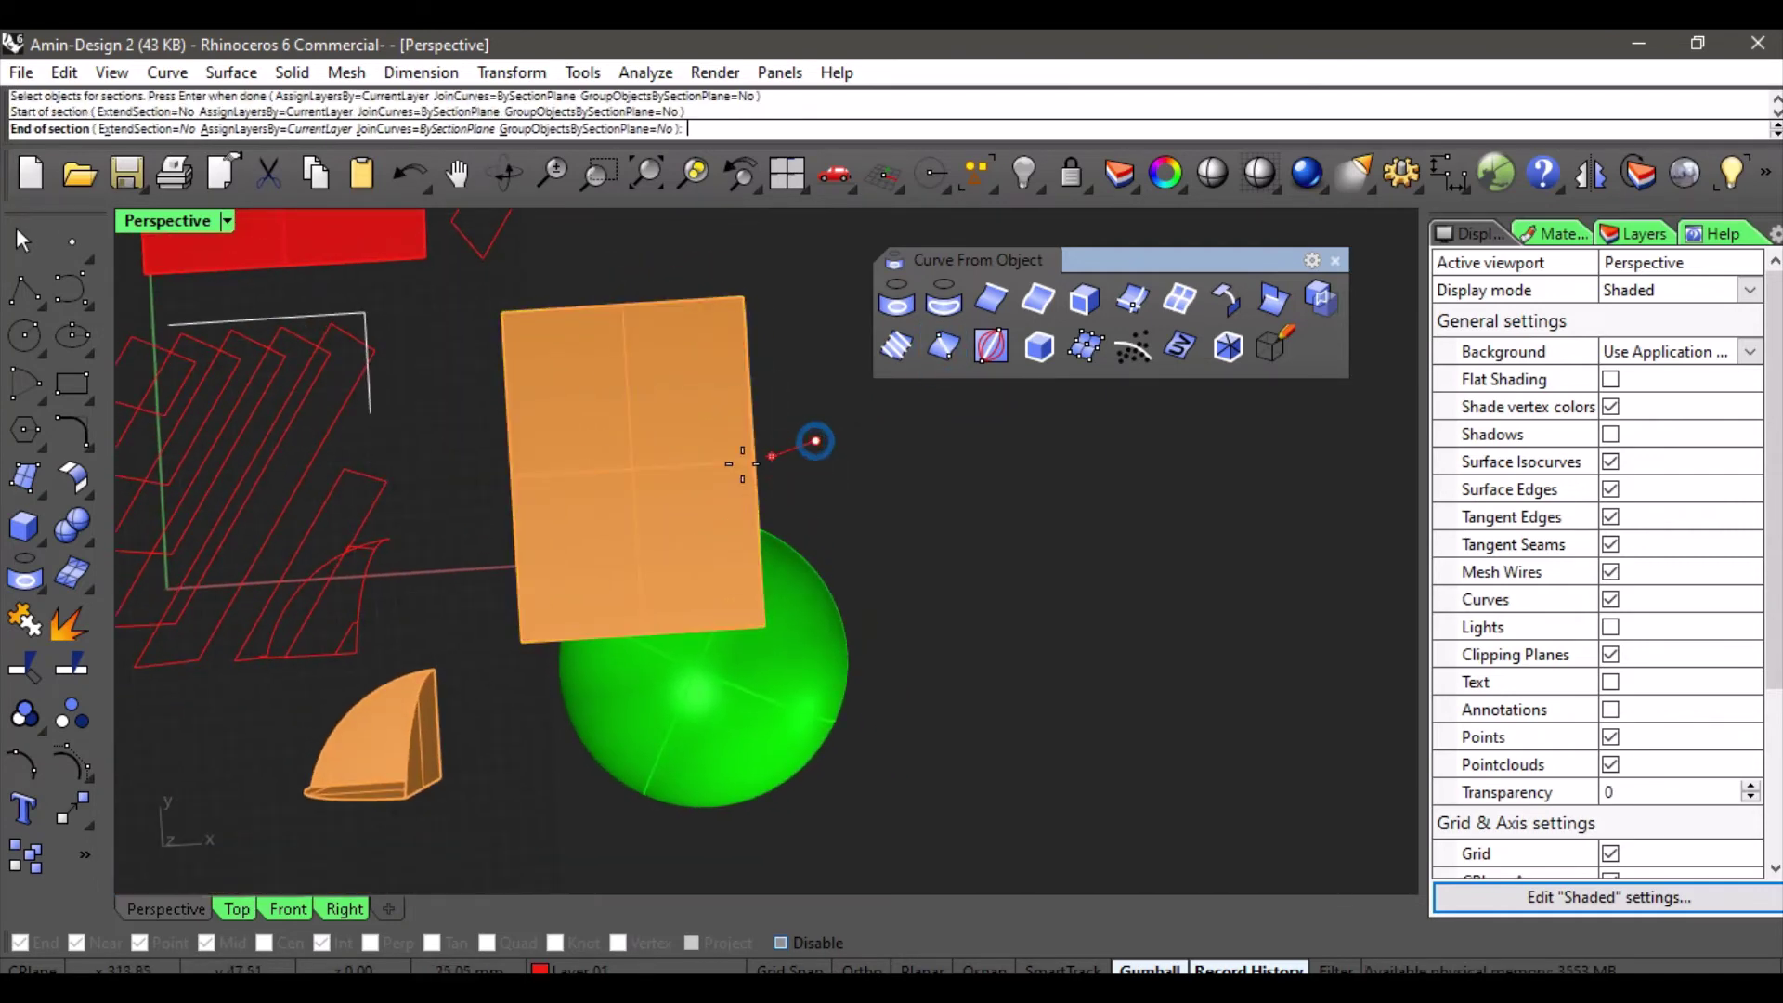
click(449, 506)
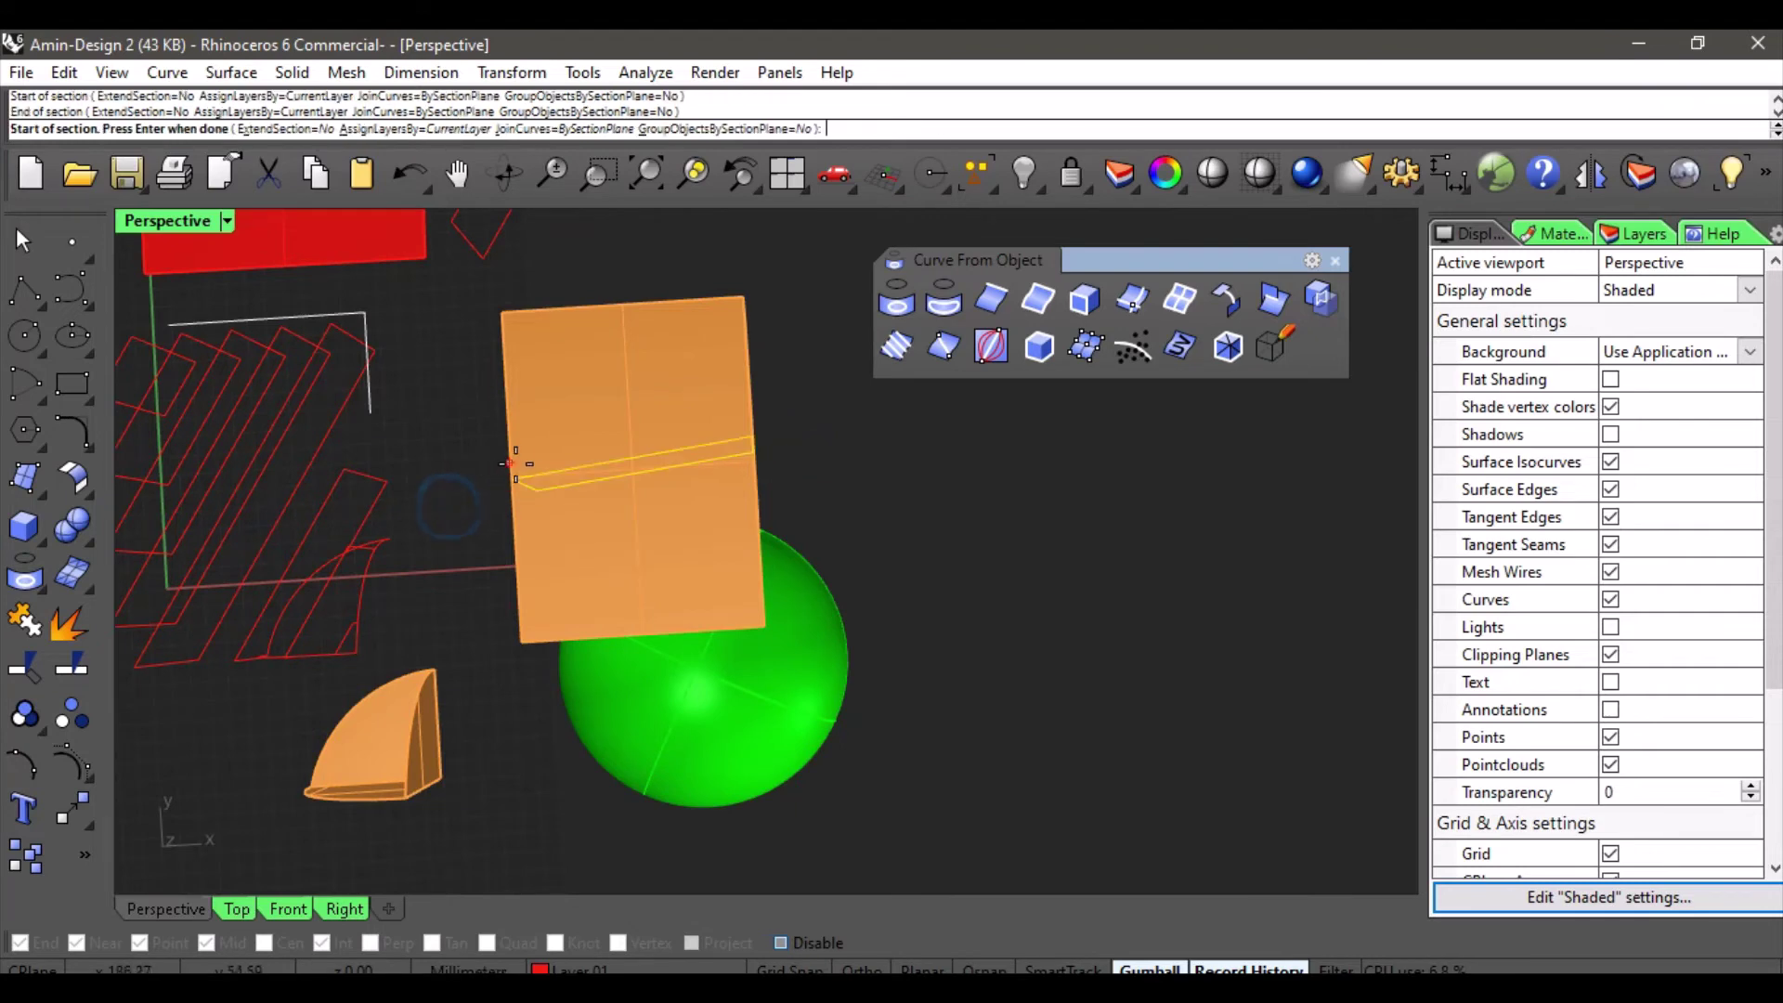
Add two more section lines across the box, one nearer the back and one slanting through the front, and finish the sections.
click(470, 398)
click(796, 402)
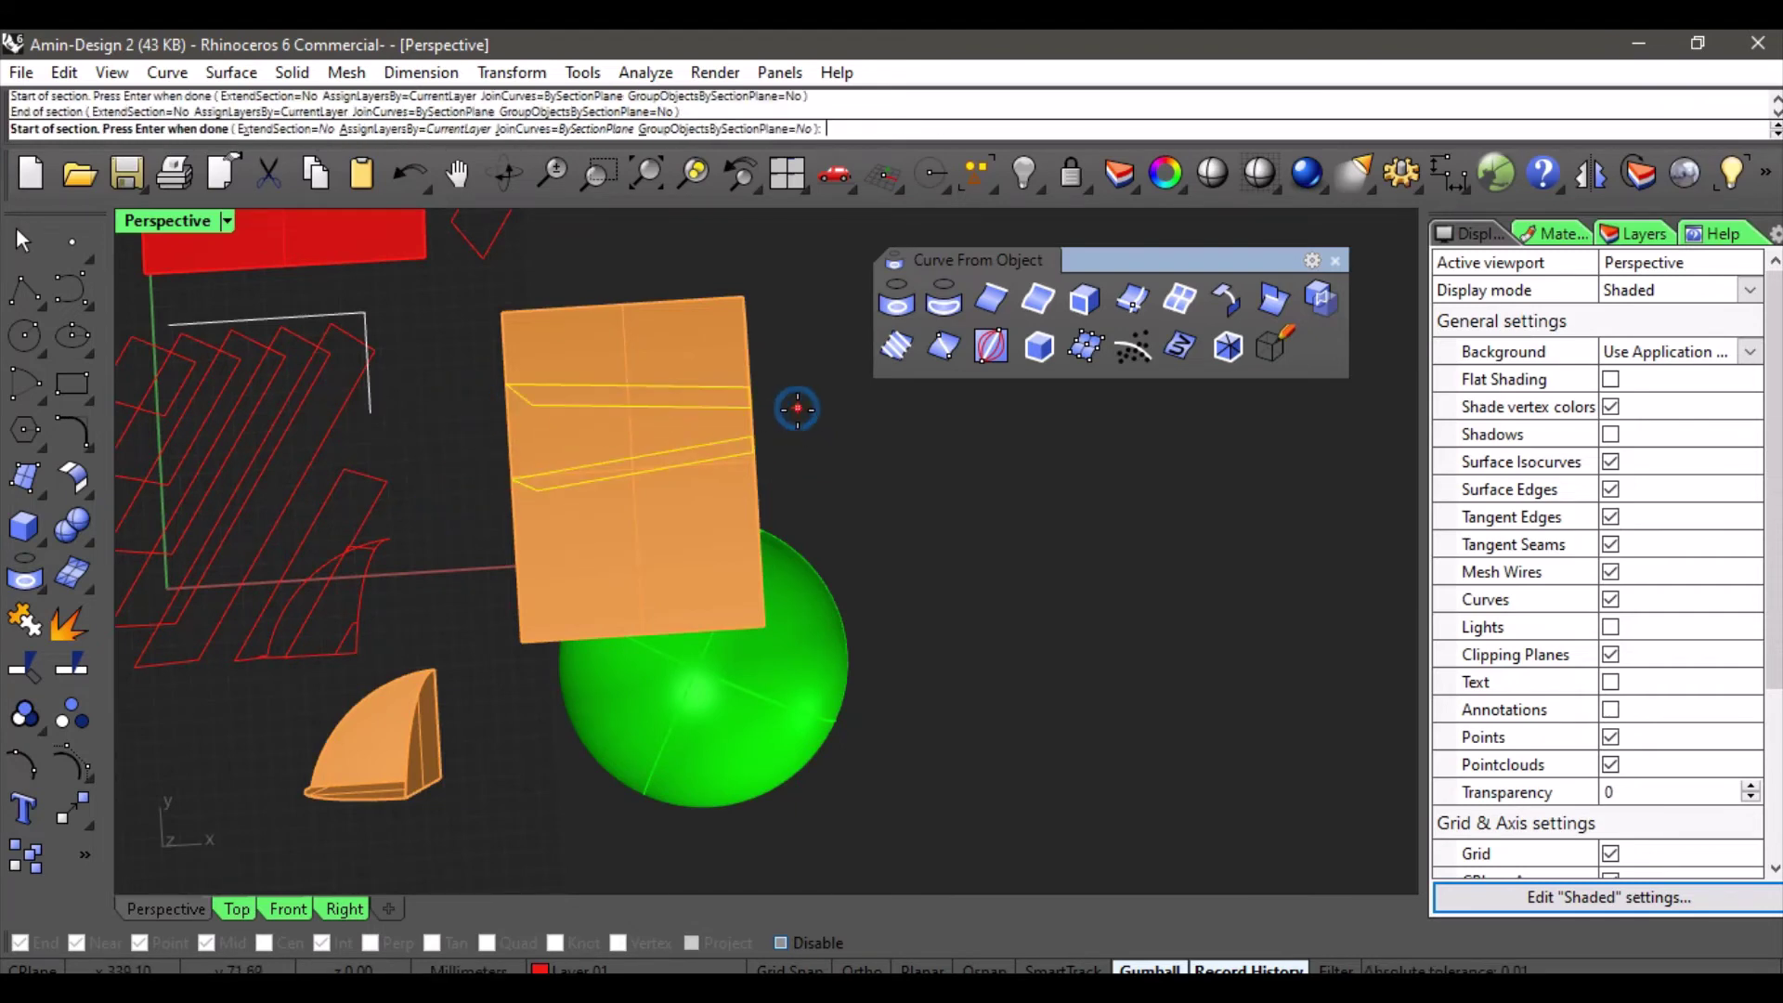
shift+right_drag(855, 602, 855, 501)
click(871, 588)
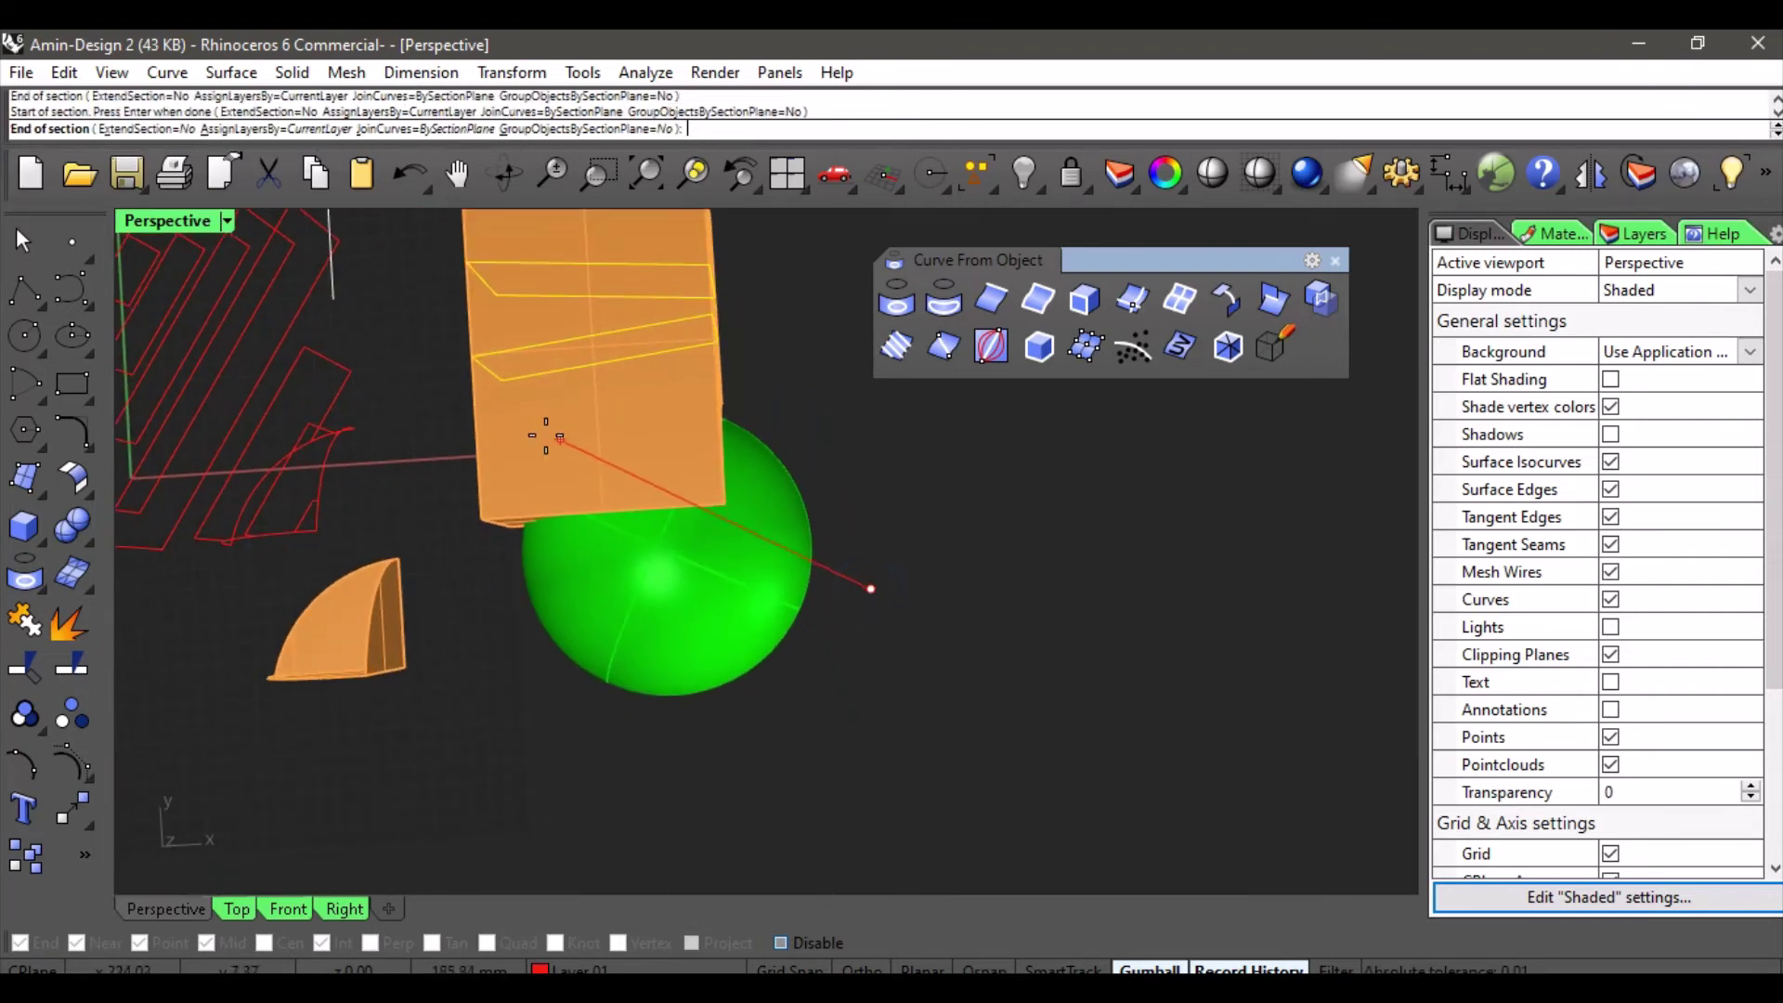
click(441, 392)
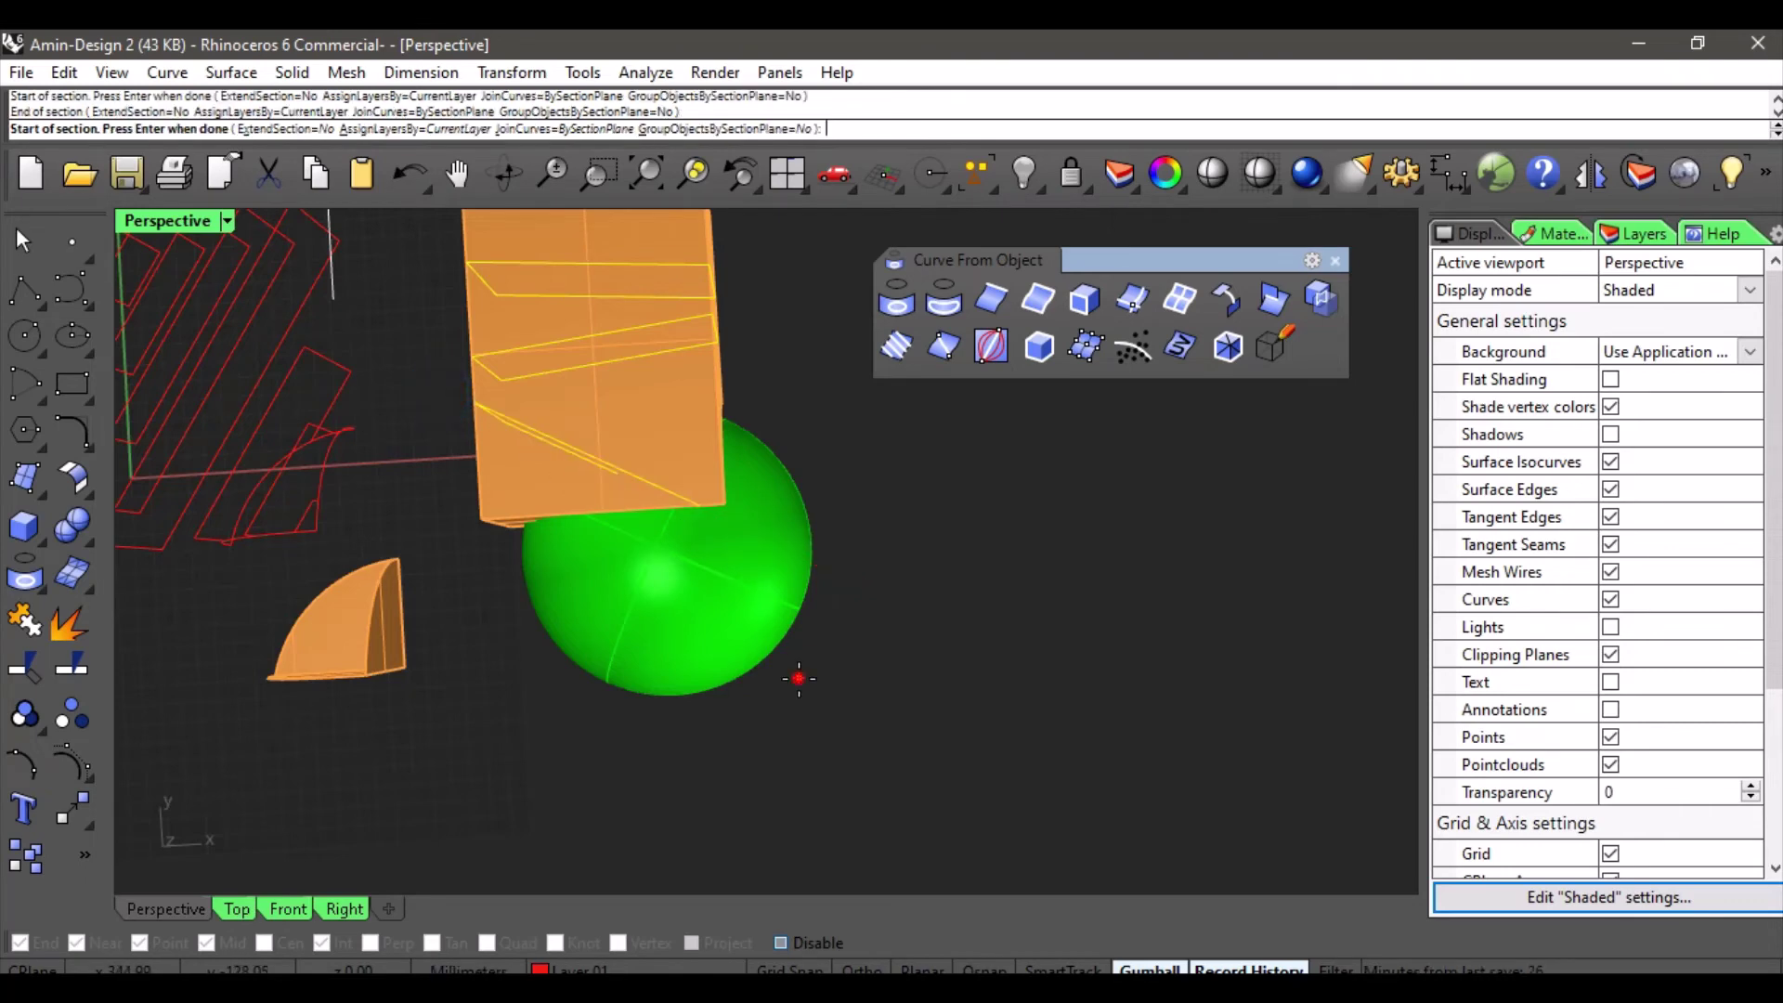
key(Return)
right_drag(799, 679, 797, 566)
right_drag(911, 426, 659, 513)
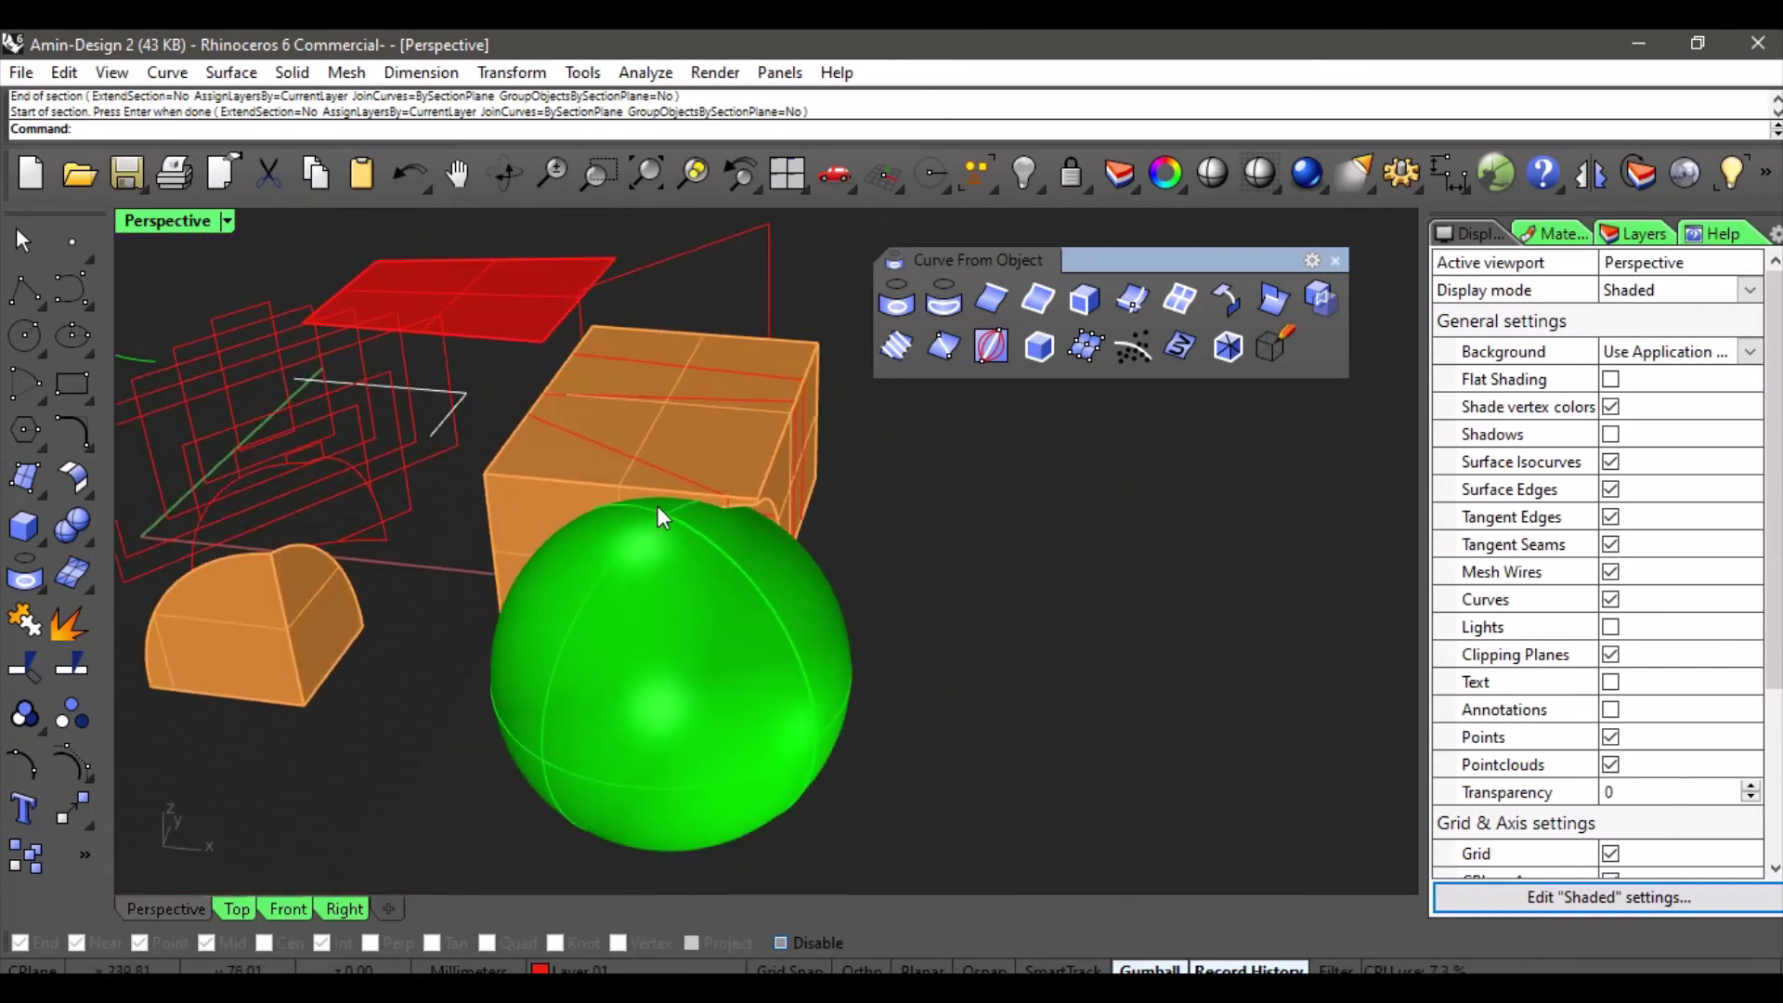
Create a short path curve on the sphere between two points picked on opposite sides of its surface.
click(992, 355)
mouse_move(967, 568)
shift+right_down()
mouse_move(880, 541)
mouse_move(961, 583)
shift+right_up()
click(749, 597)
right_drag(803, 628, 794, 640)
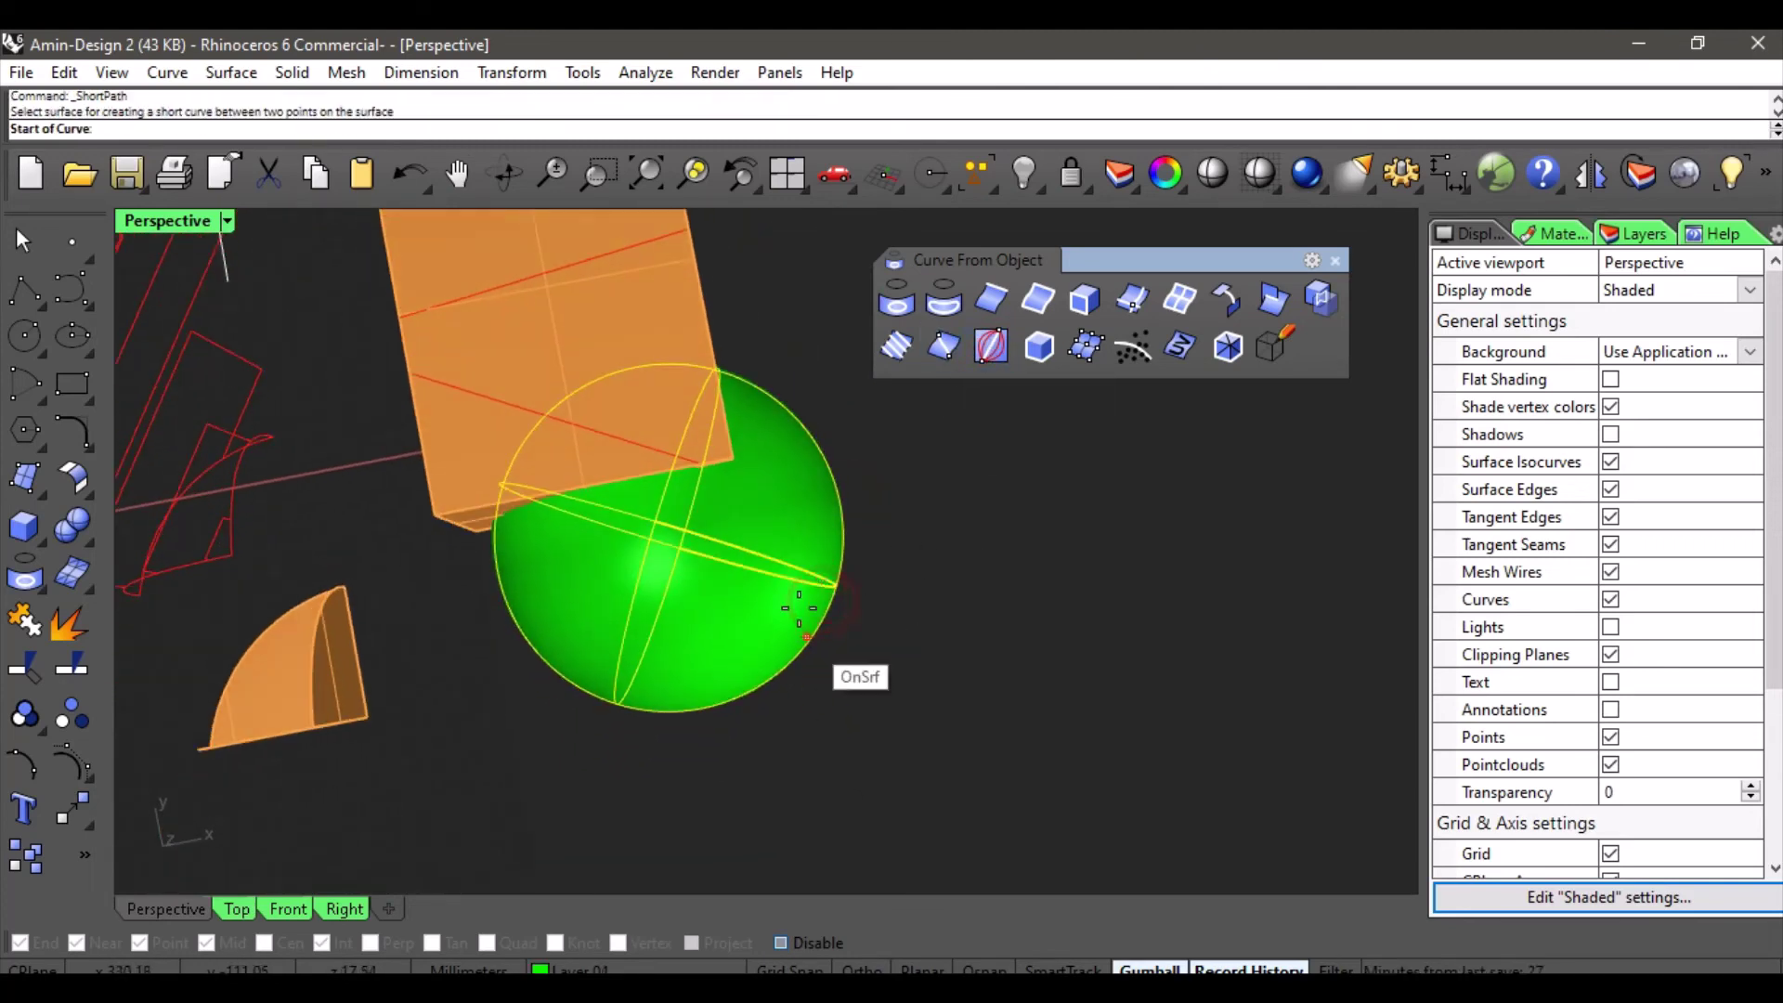
click(770, 501)
click(568, 624)
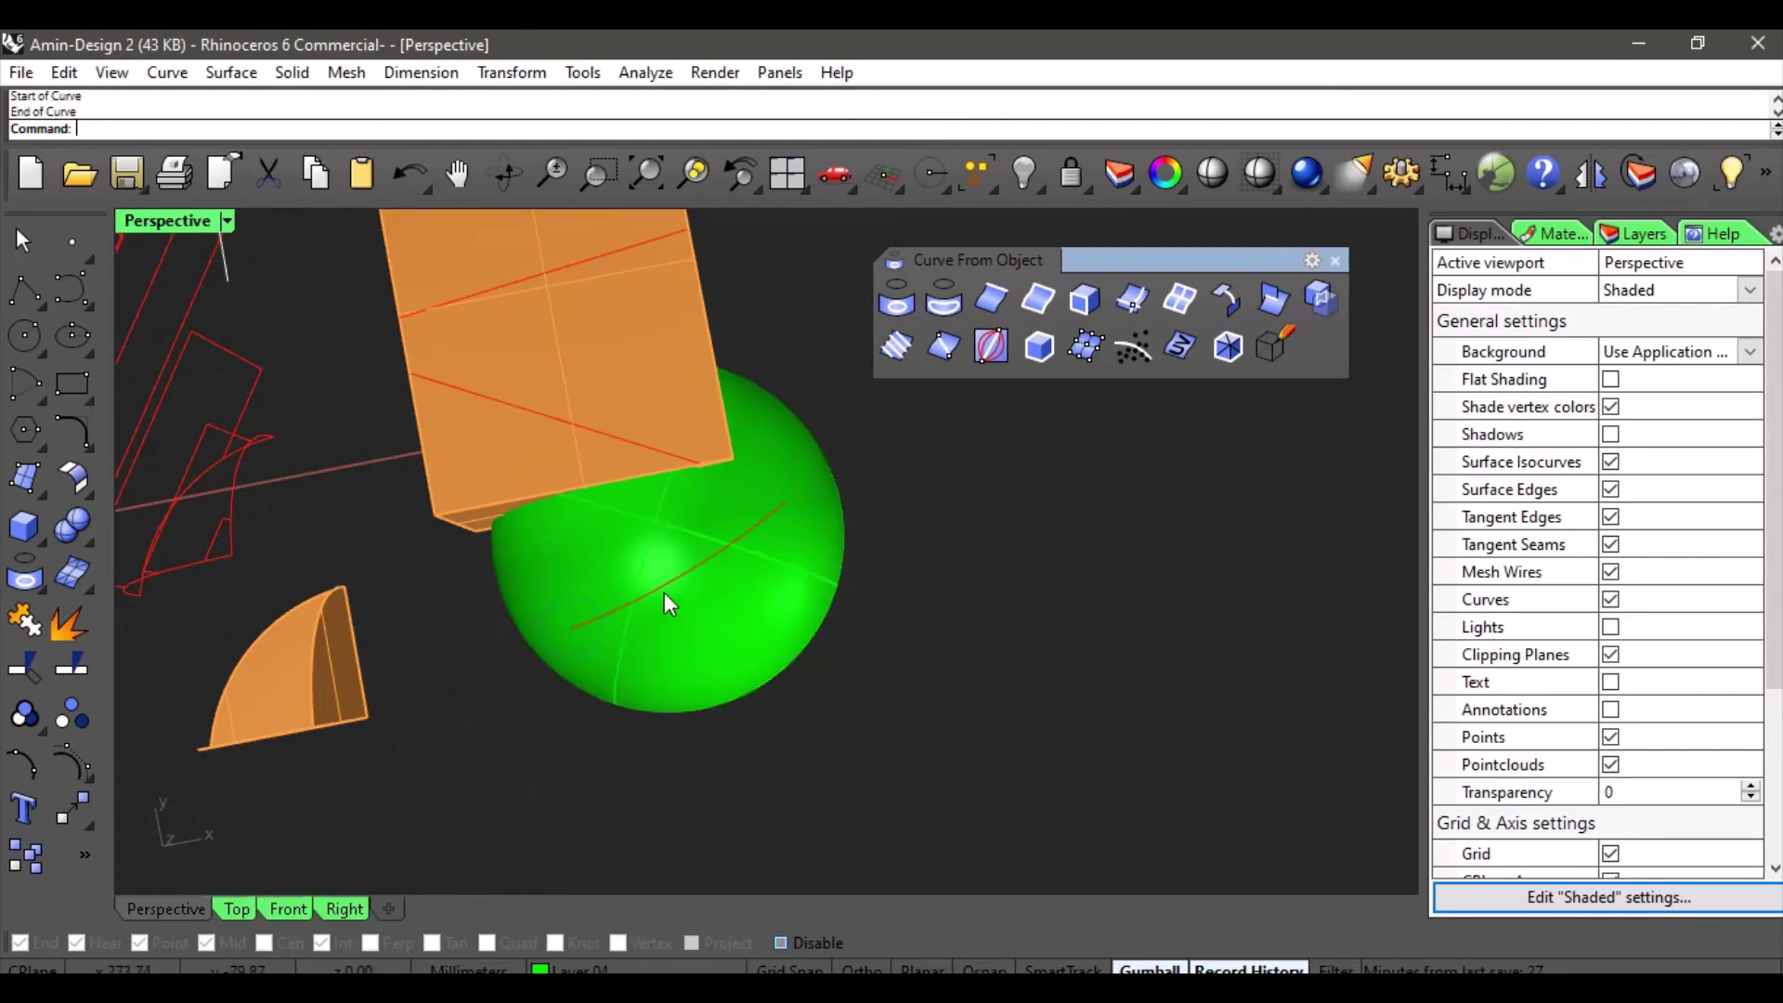
Select the short path curve on the sphere and move it up off the surface.
right_drag(711, 652, 759, 583)
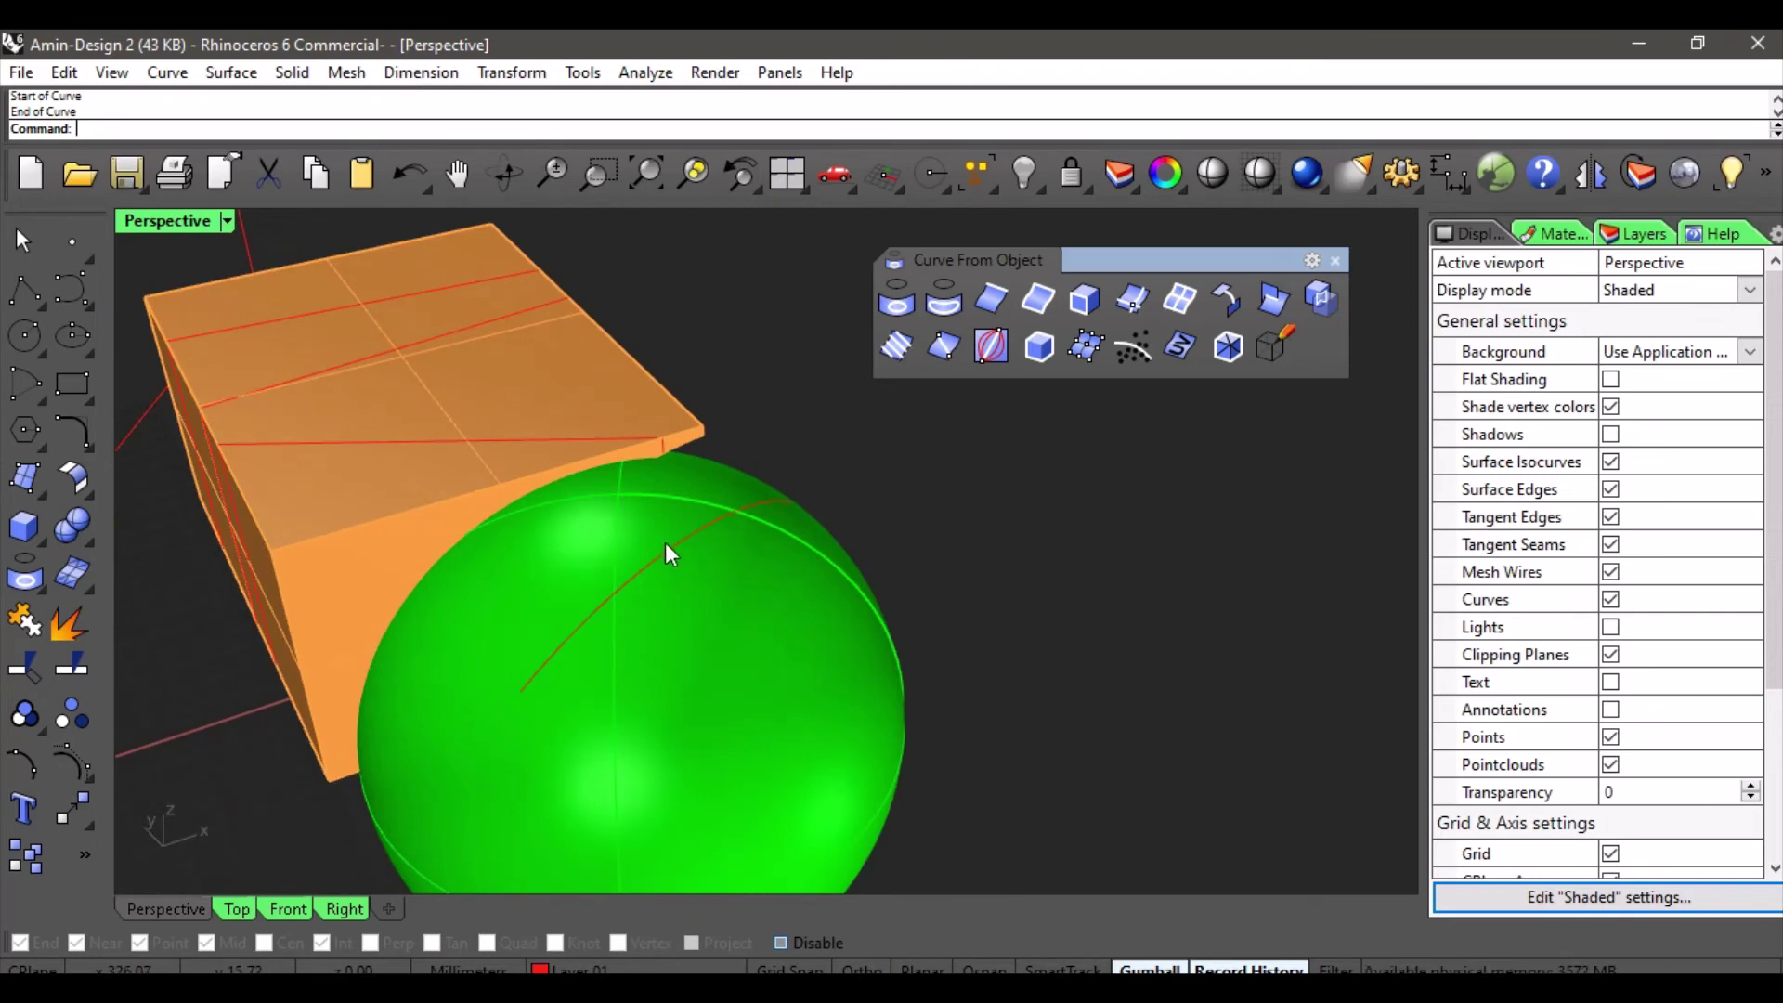
click(699, 538)
click(752, 605)
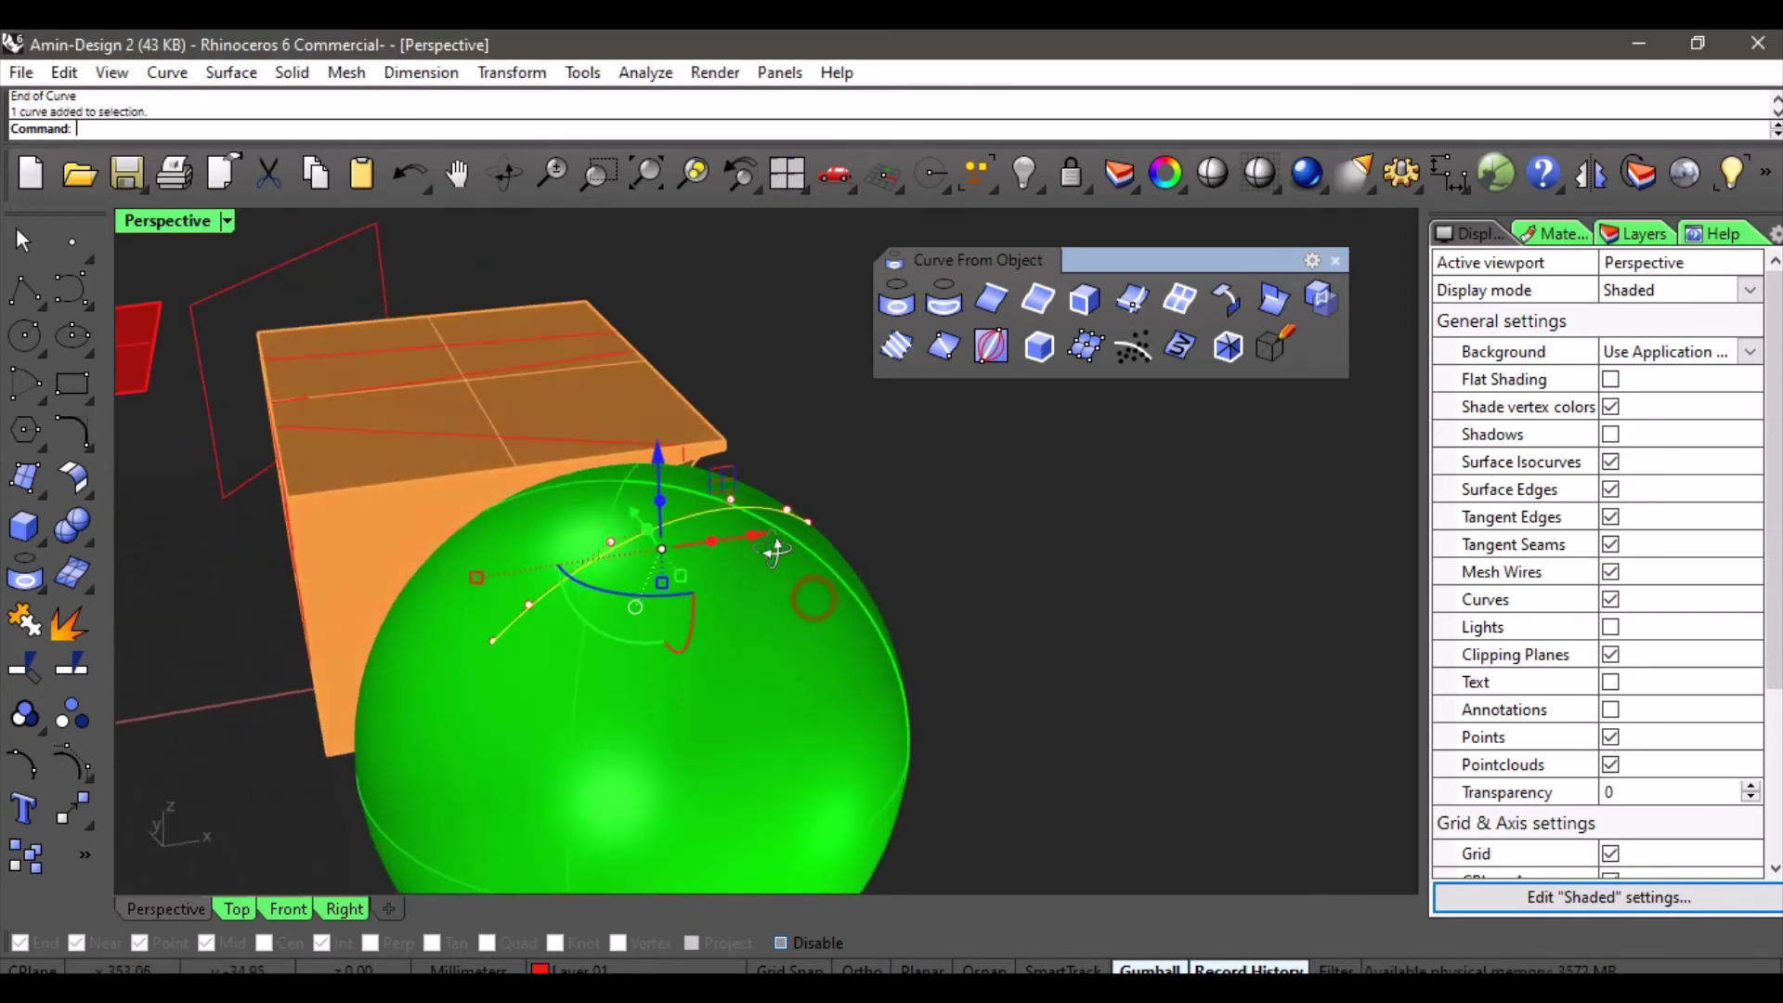
drag(775, 550, 723, 464)
right_drag(723, 464, 799, 553)
Create a short path curve across the box's top face, from a point near one side edge to a point near the opposite back corner.
click(991, 345)
click(798, 554)
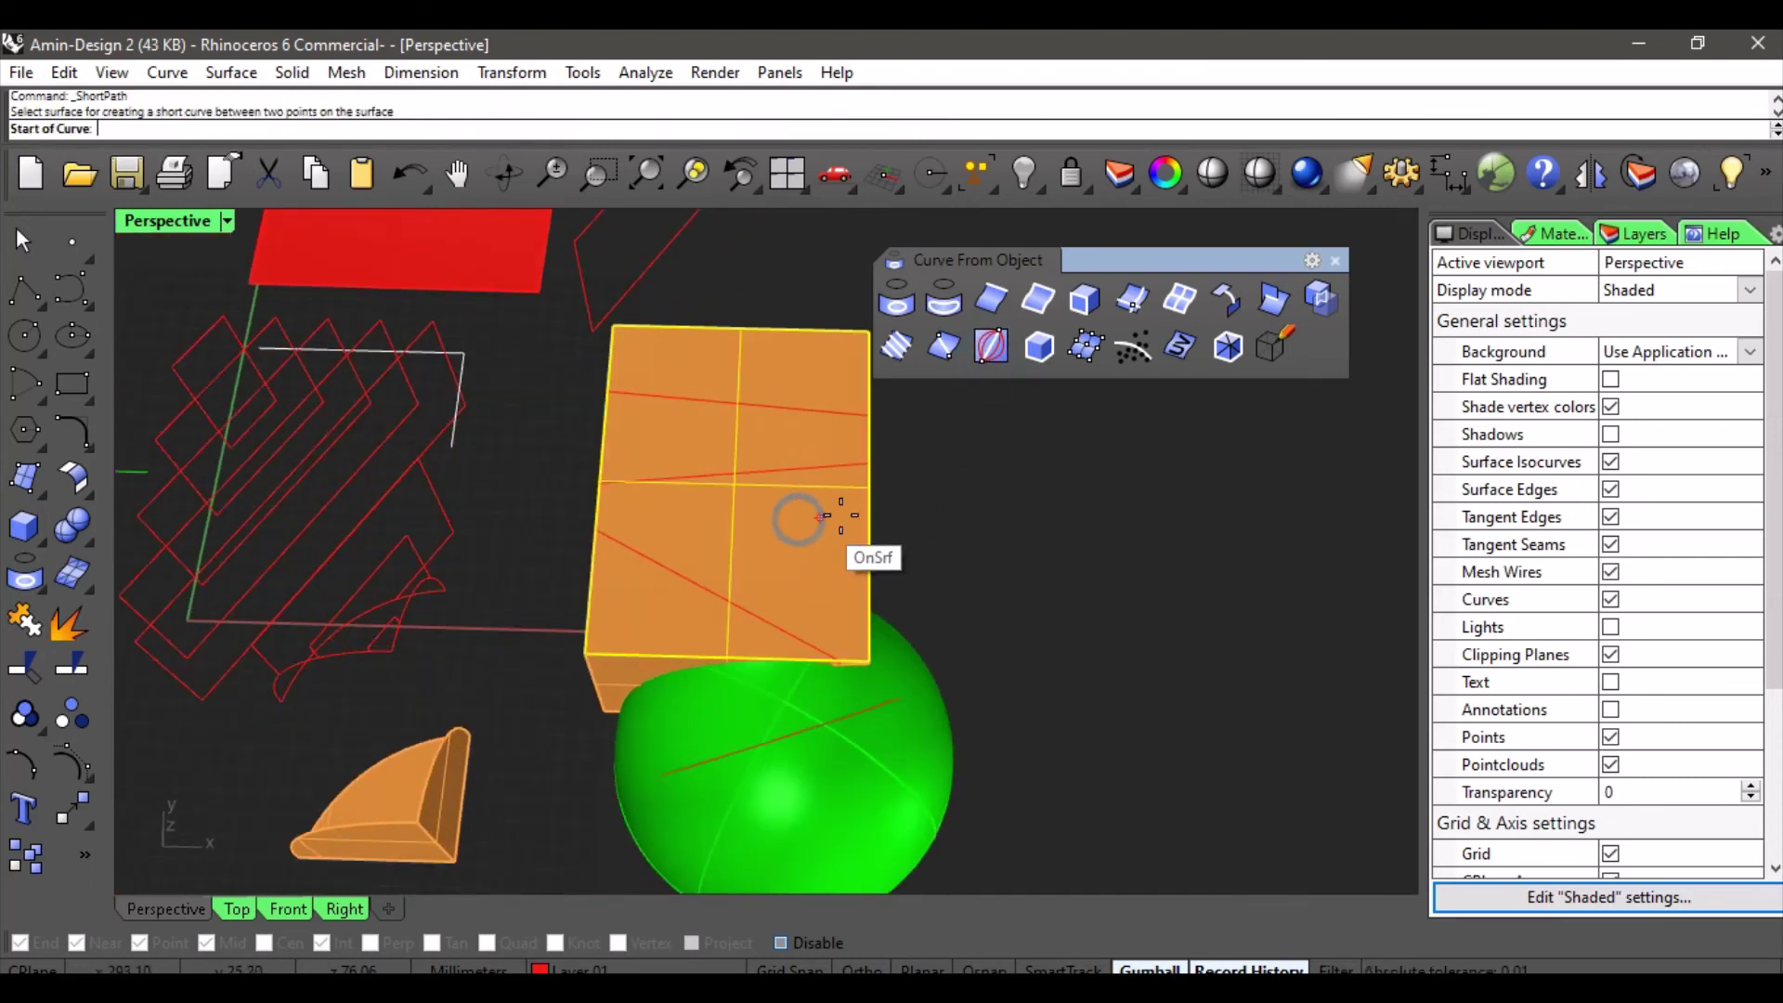
right_drag(900, 493, 867, 463)
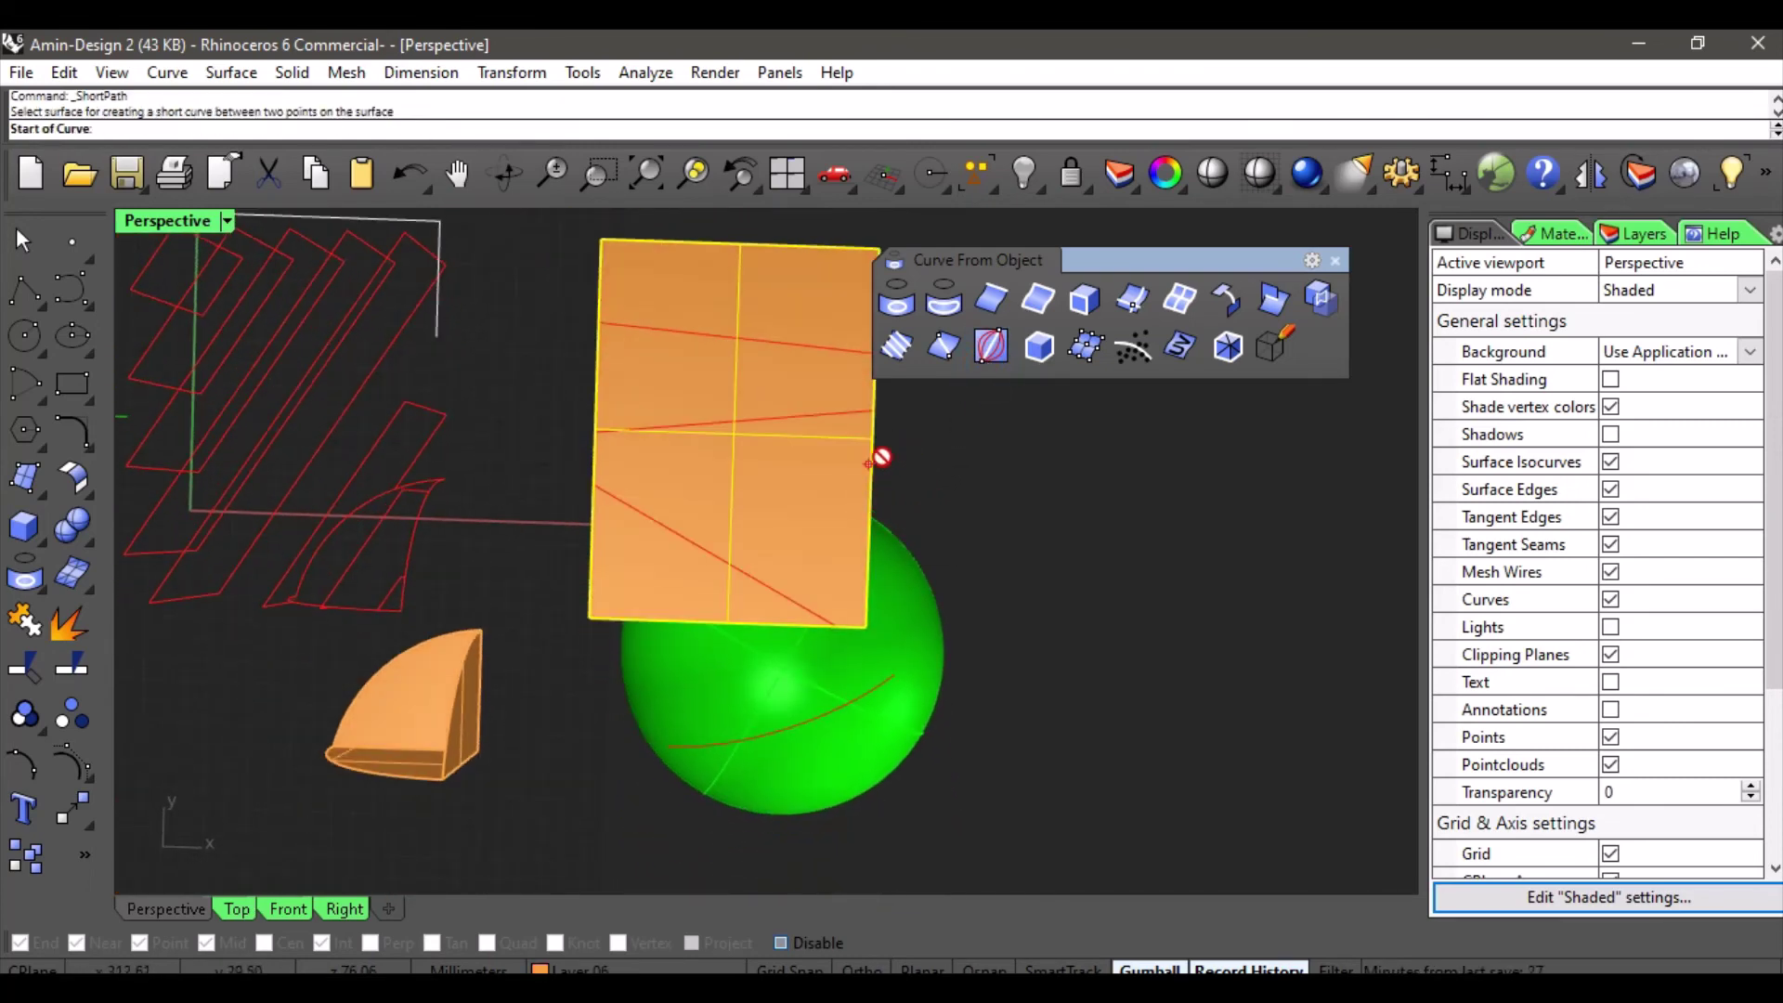
click(613, 487)
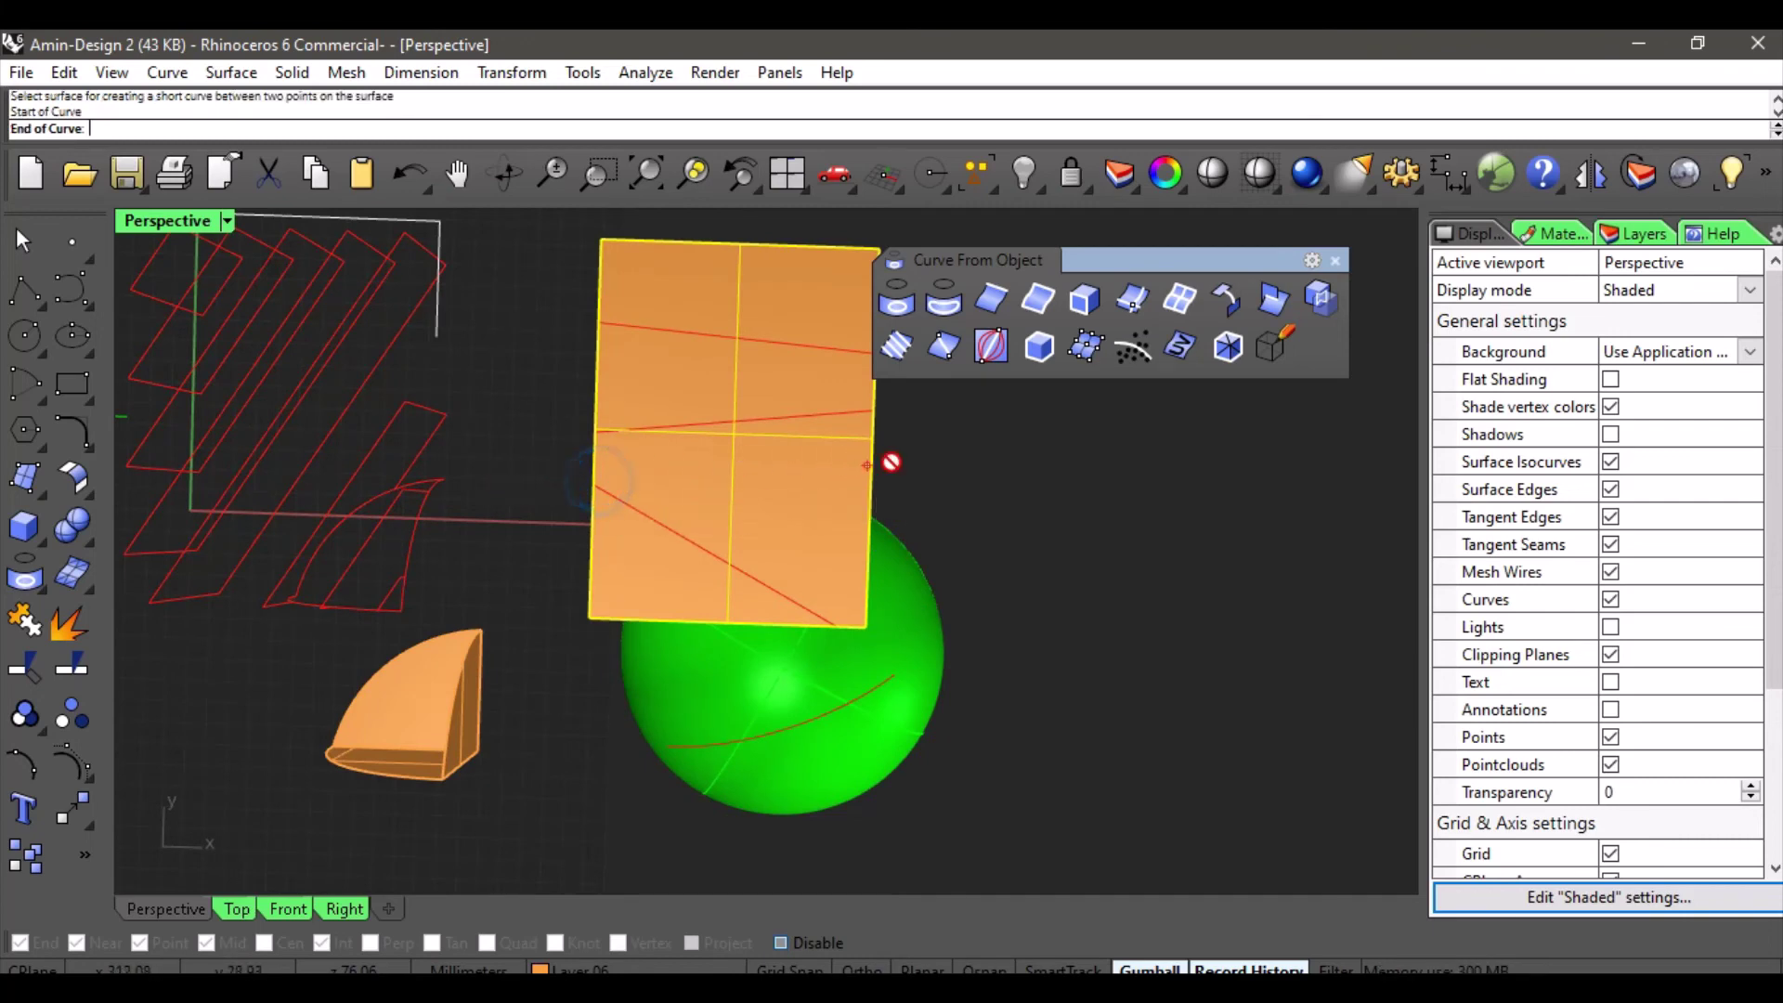
click(836, 293)
right_drag(716, 392, 874, 453)
click(875, 455)
key(Escape)
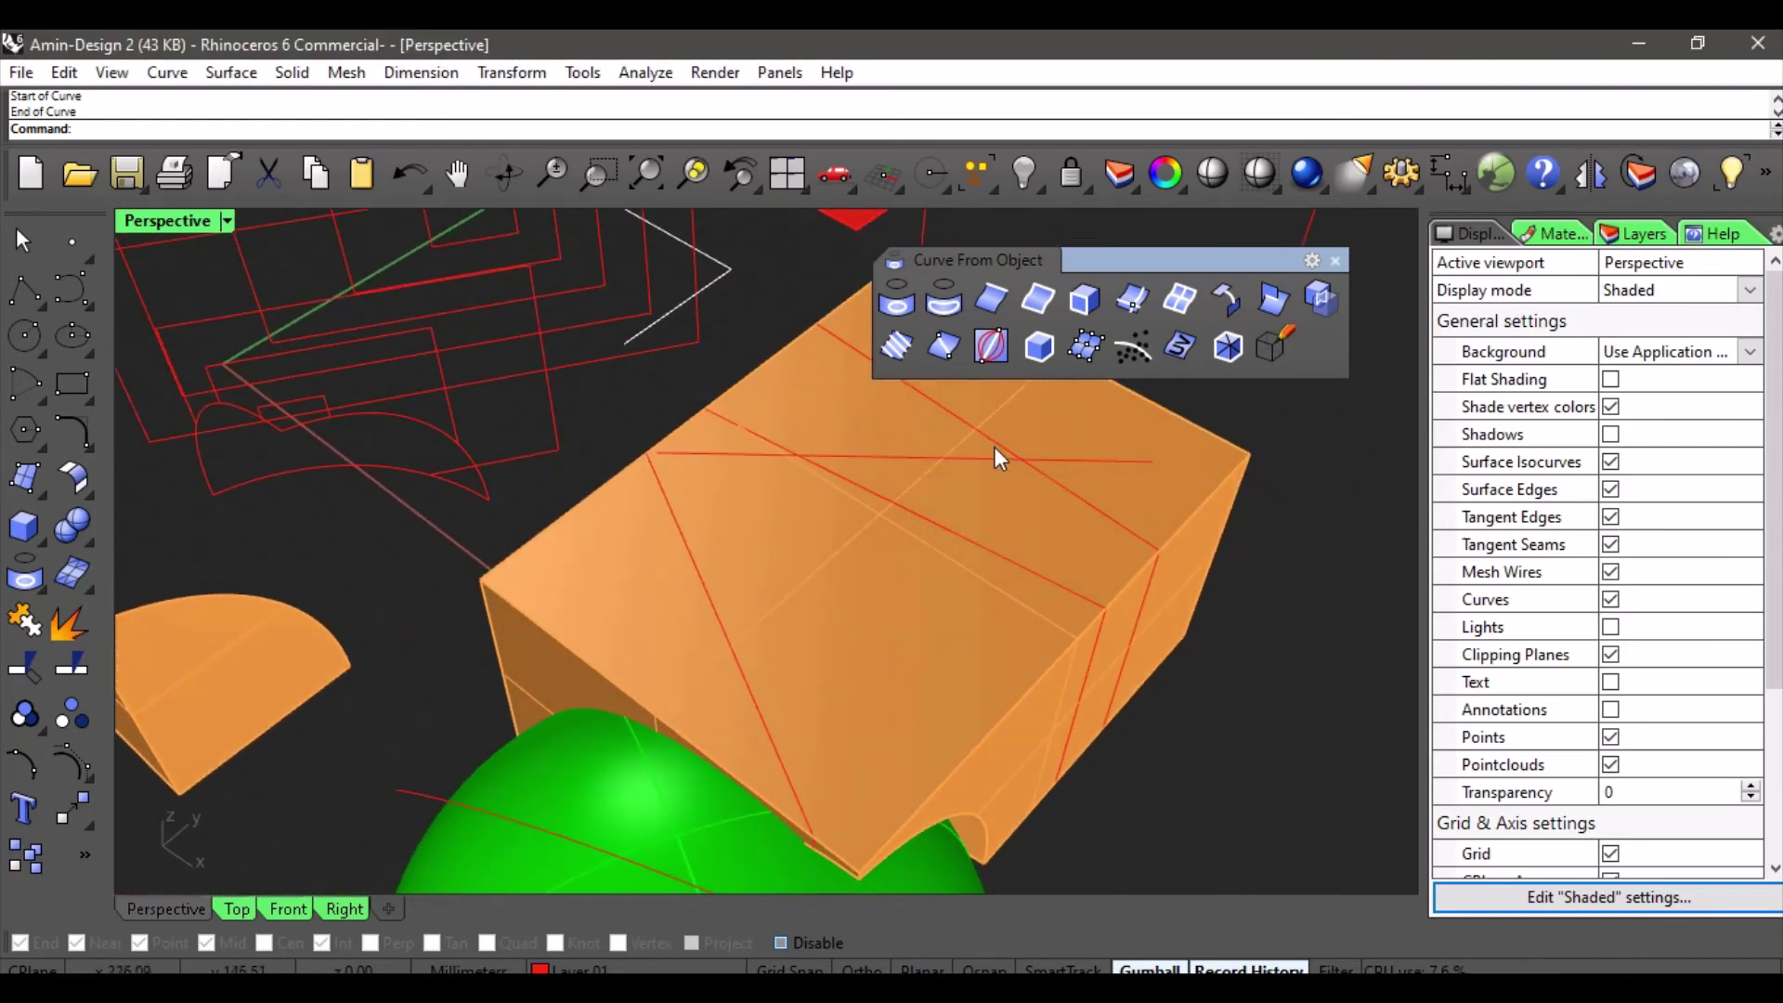
Extract the silhouette curve of the green sphere with internal edges included.
scroll(995, 447, down, 3)
shift+right_drag(761, 566, 1062, 451)
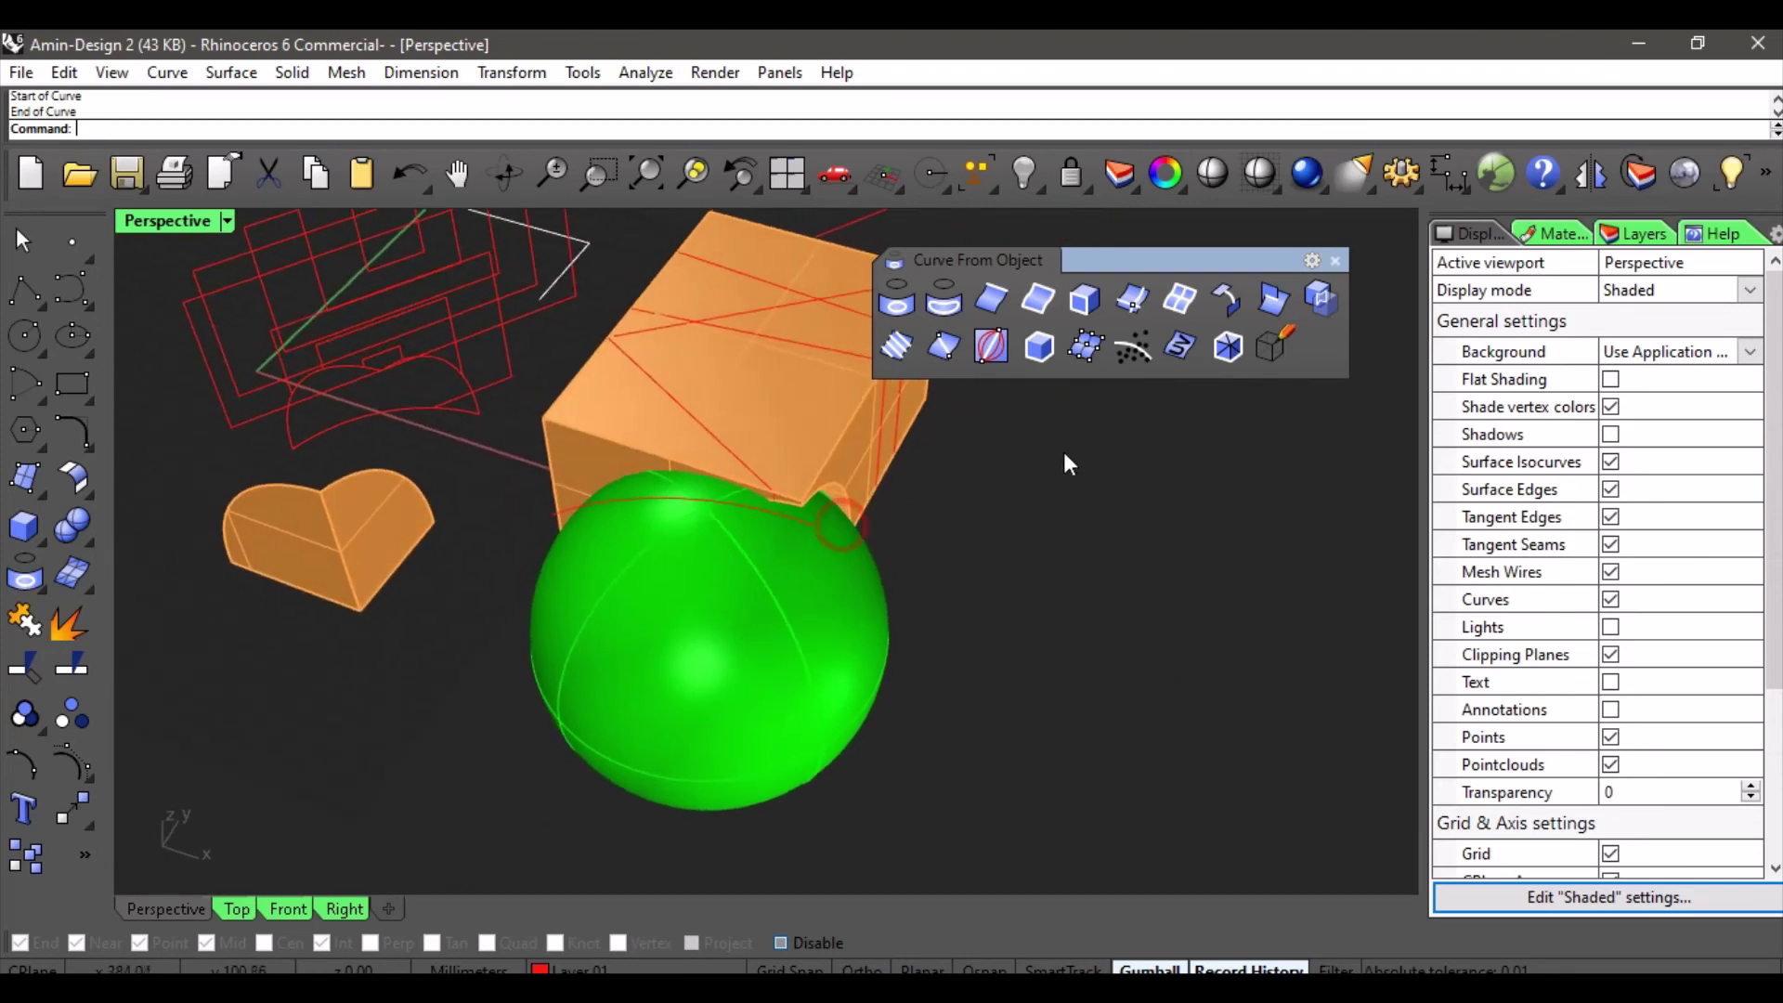
click(1039, 348)
click(748, 710)
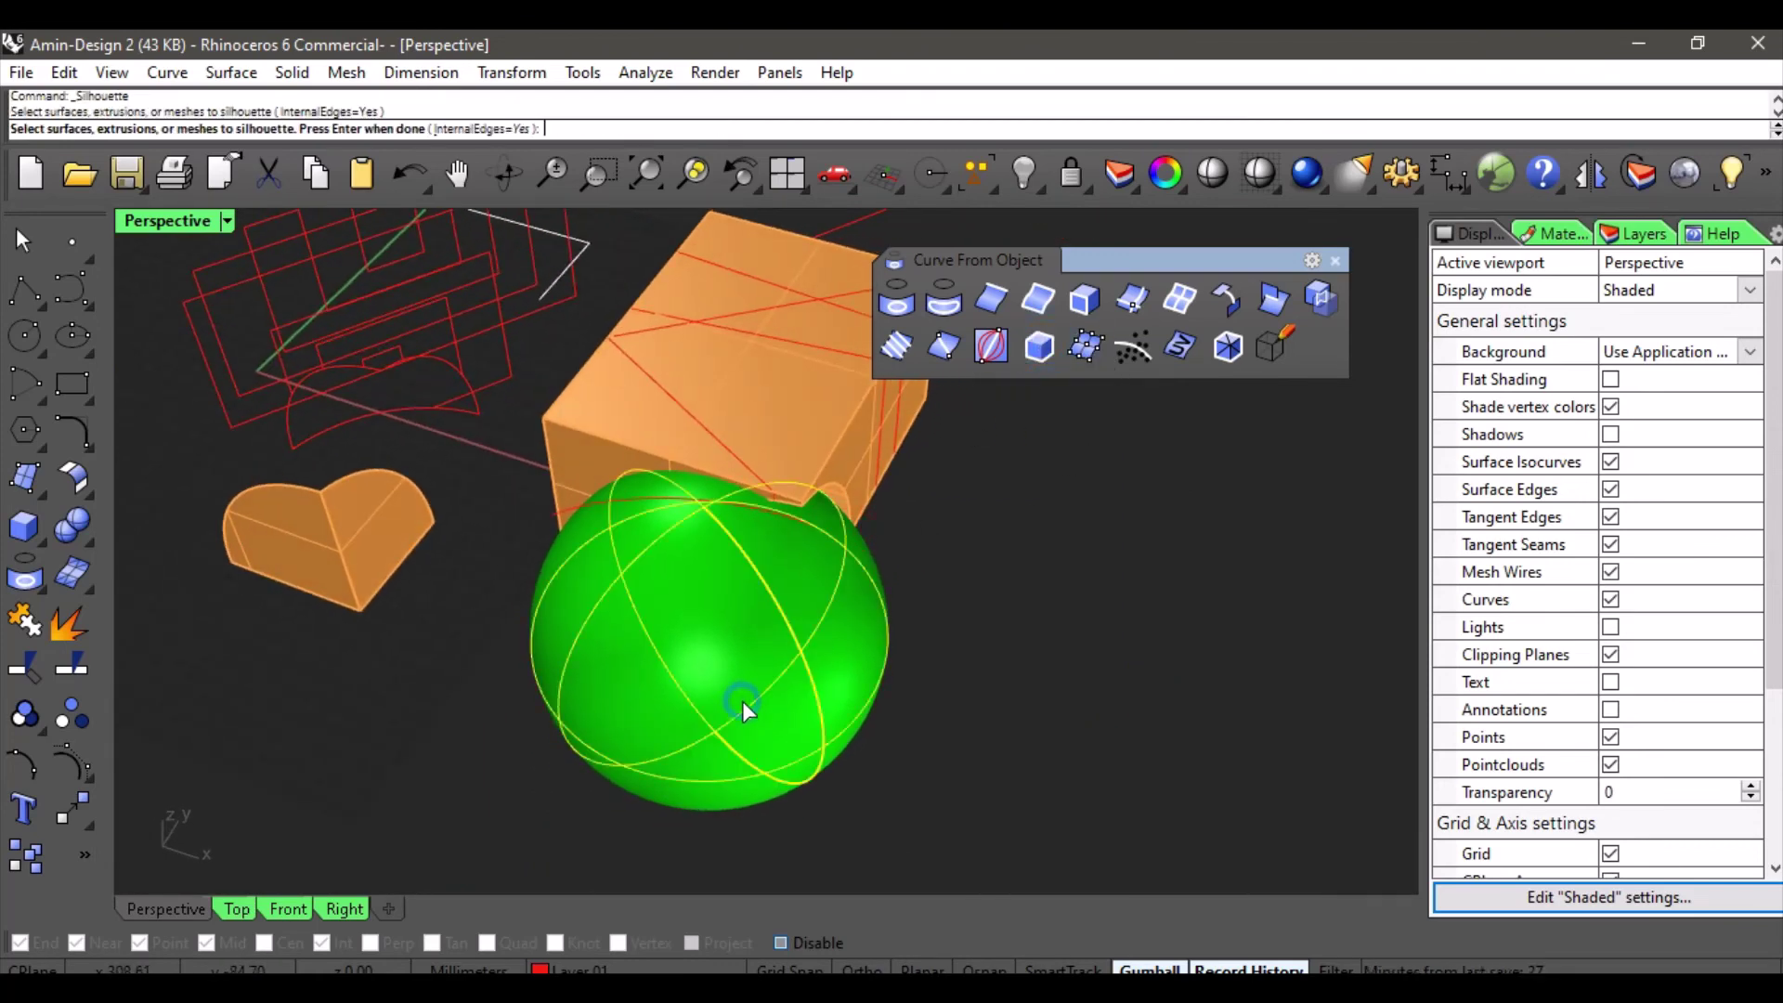
right_click(974, 665)
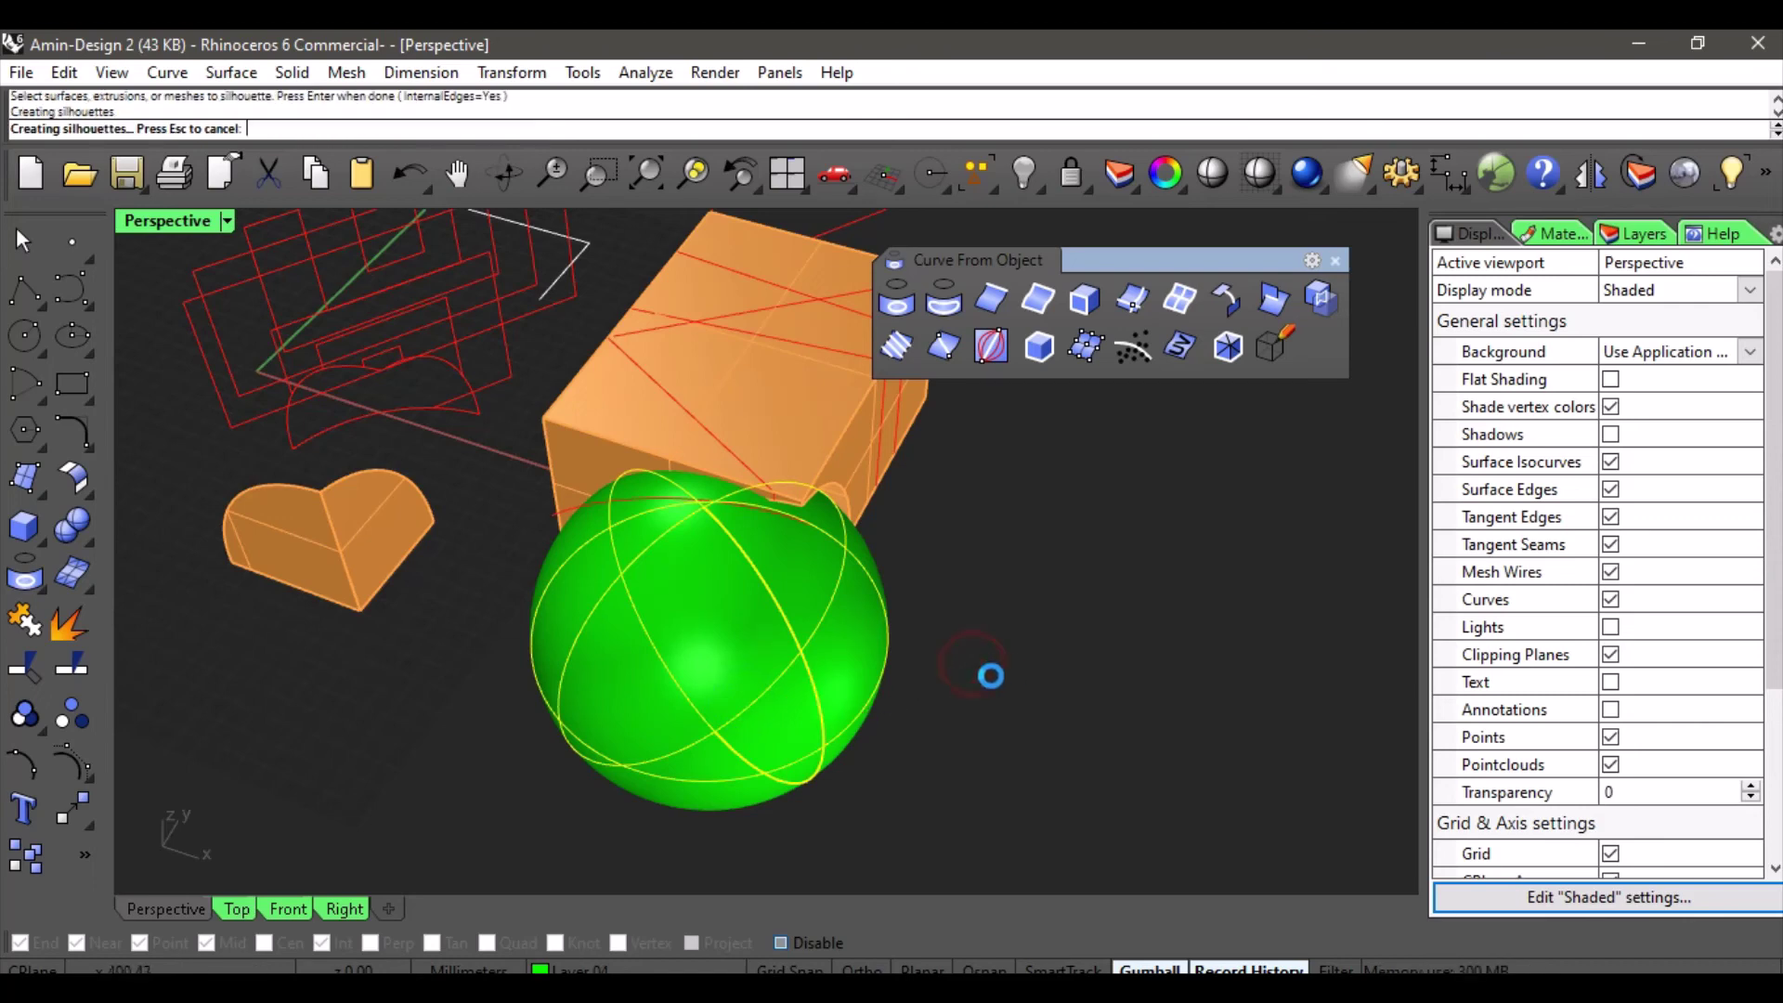
Move the sphere's silhouette circle up into the free space above the sphere and deselect it.
right_drag(973, 666, 776, 603)
drag(743, 536, 794, 251)
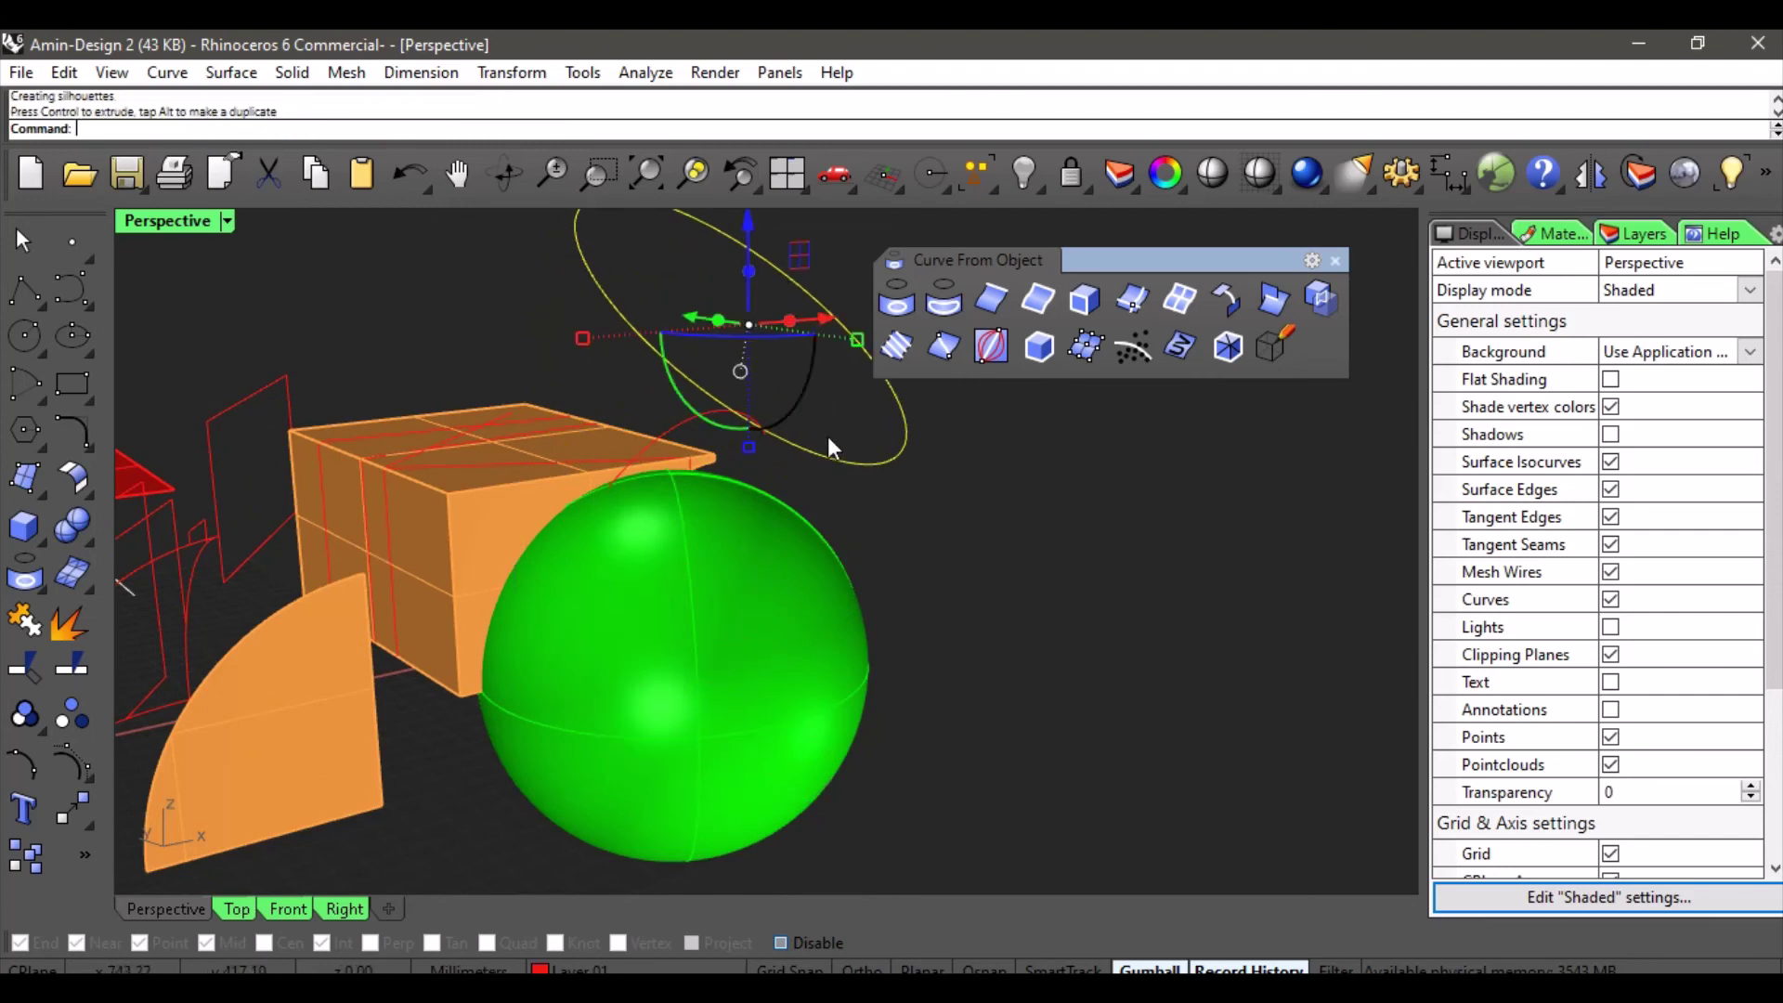
click(908, 577)
right_drag(916, 637, 920, 576)
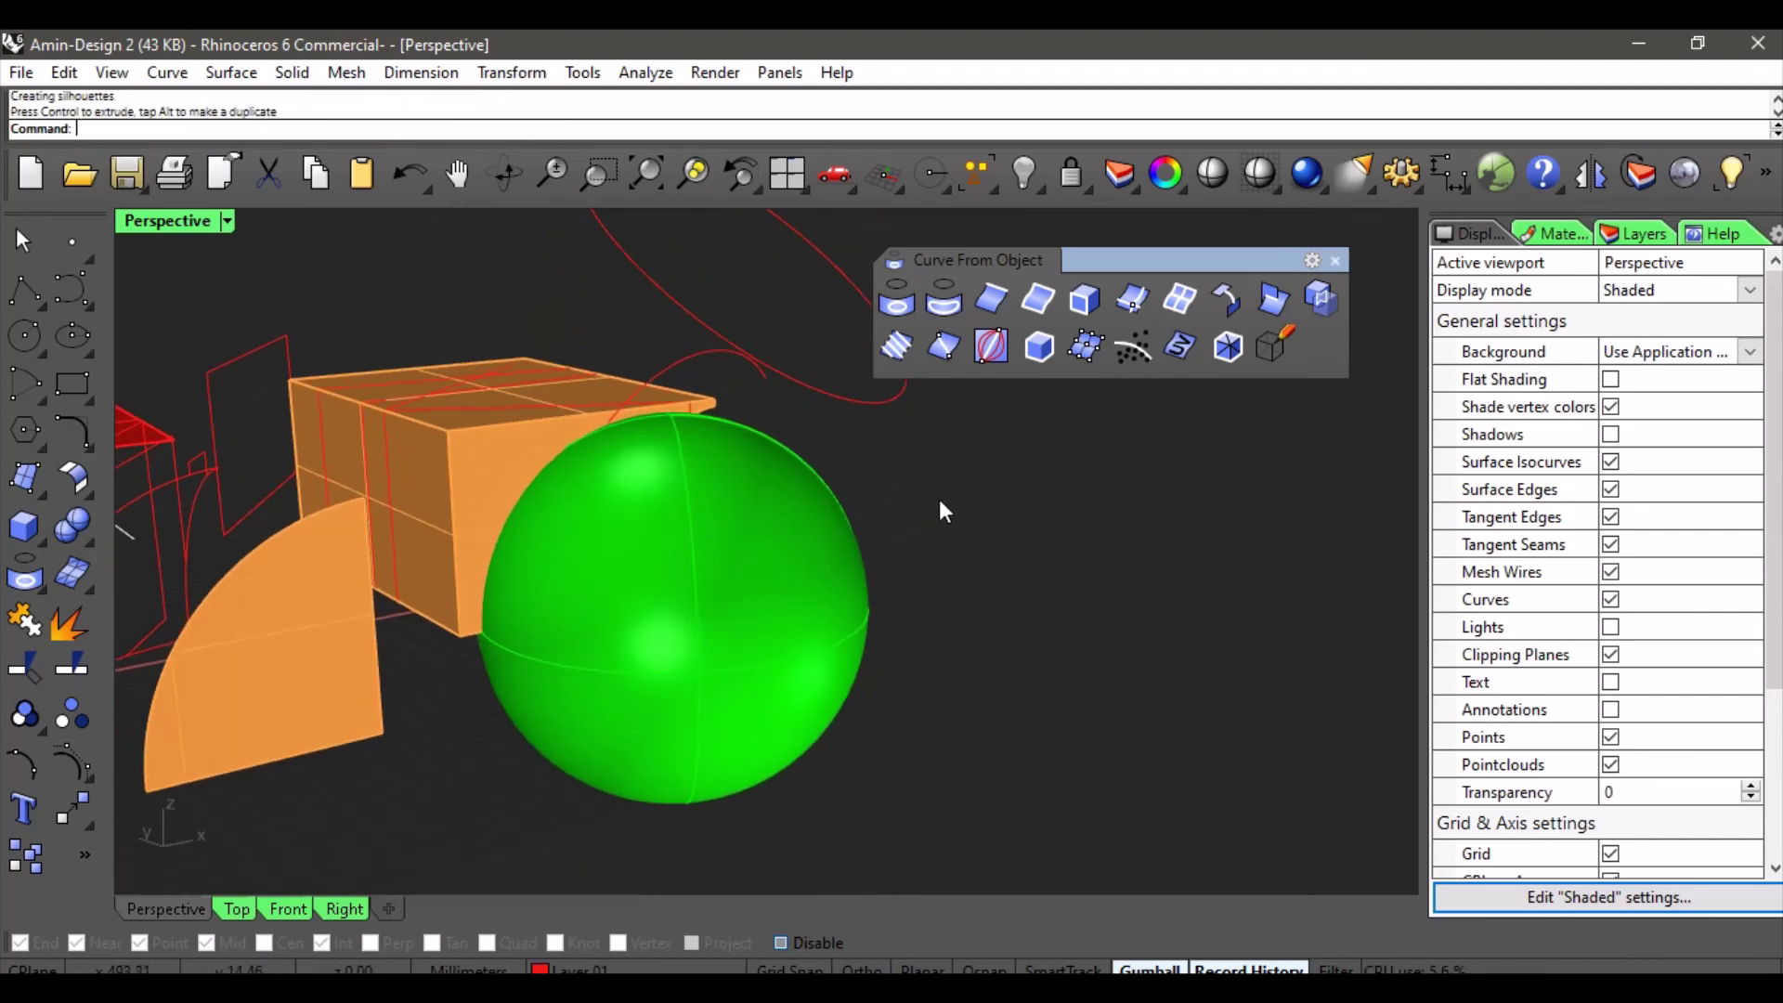
Extract the silhouette curves of the orange quarter-round solid beside the box with internal edges included.
right_click(927, 524)
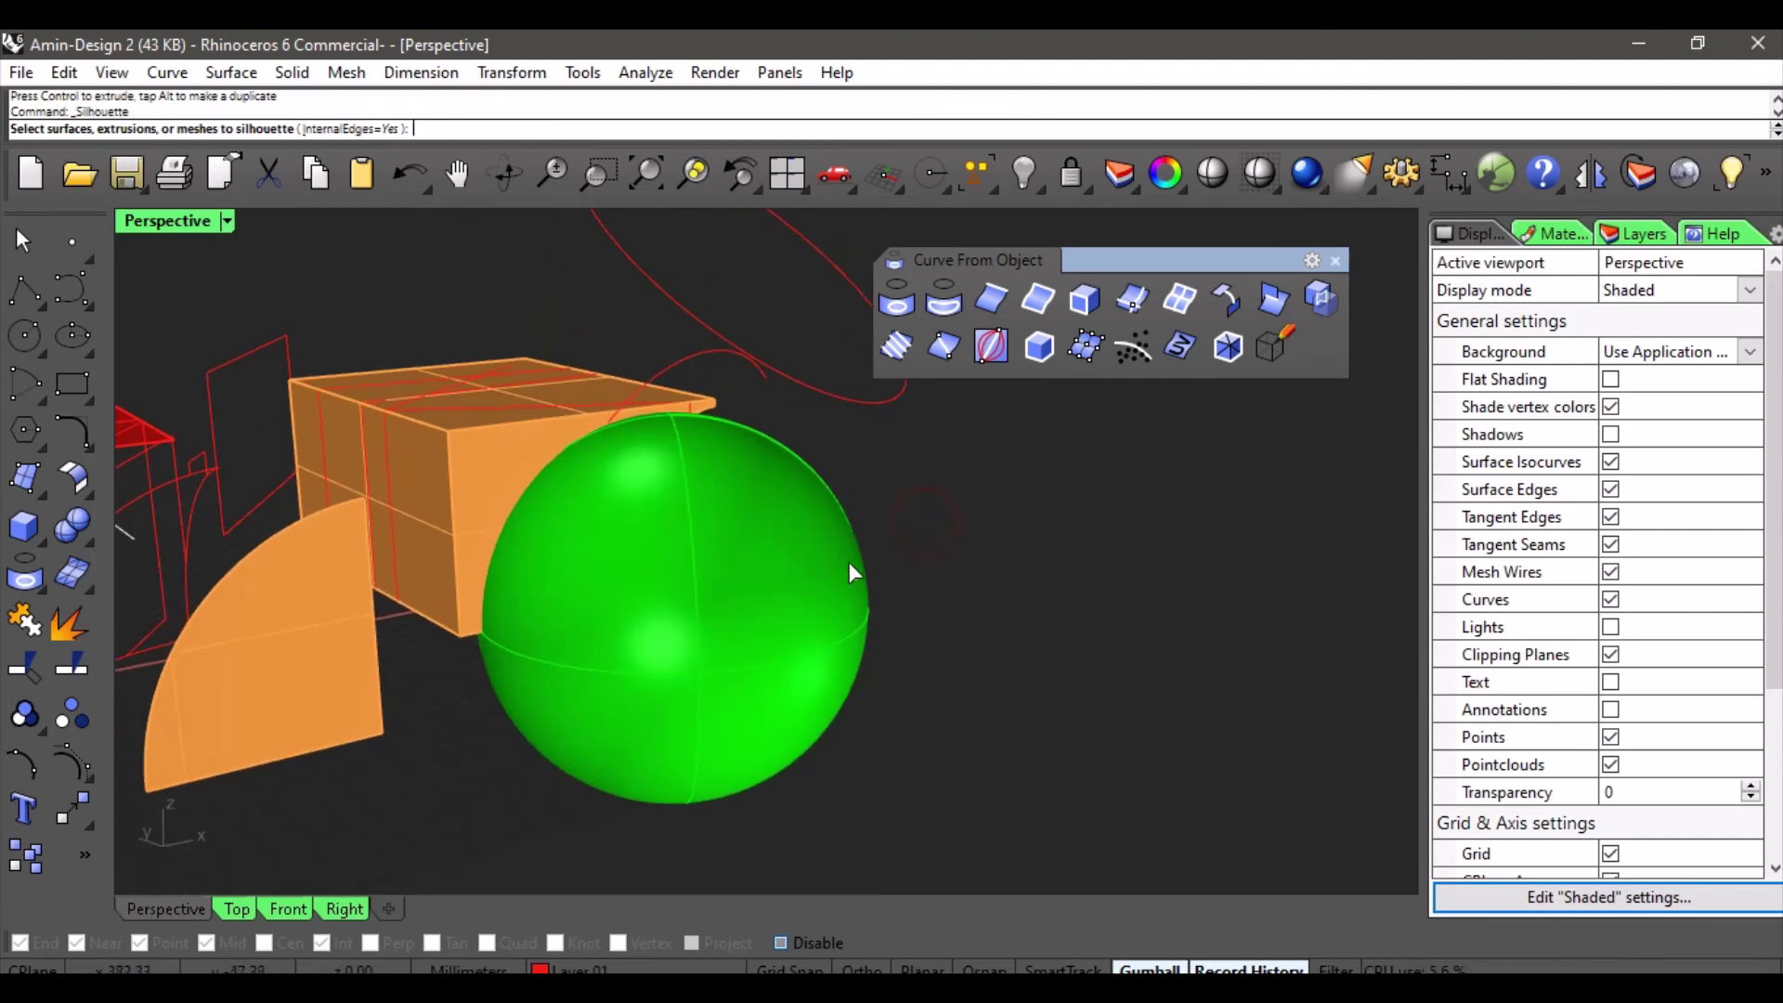
click(1039, 351)
right_drag(670, 600, 885, 546)
click(599, 637)
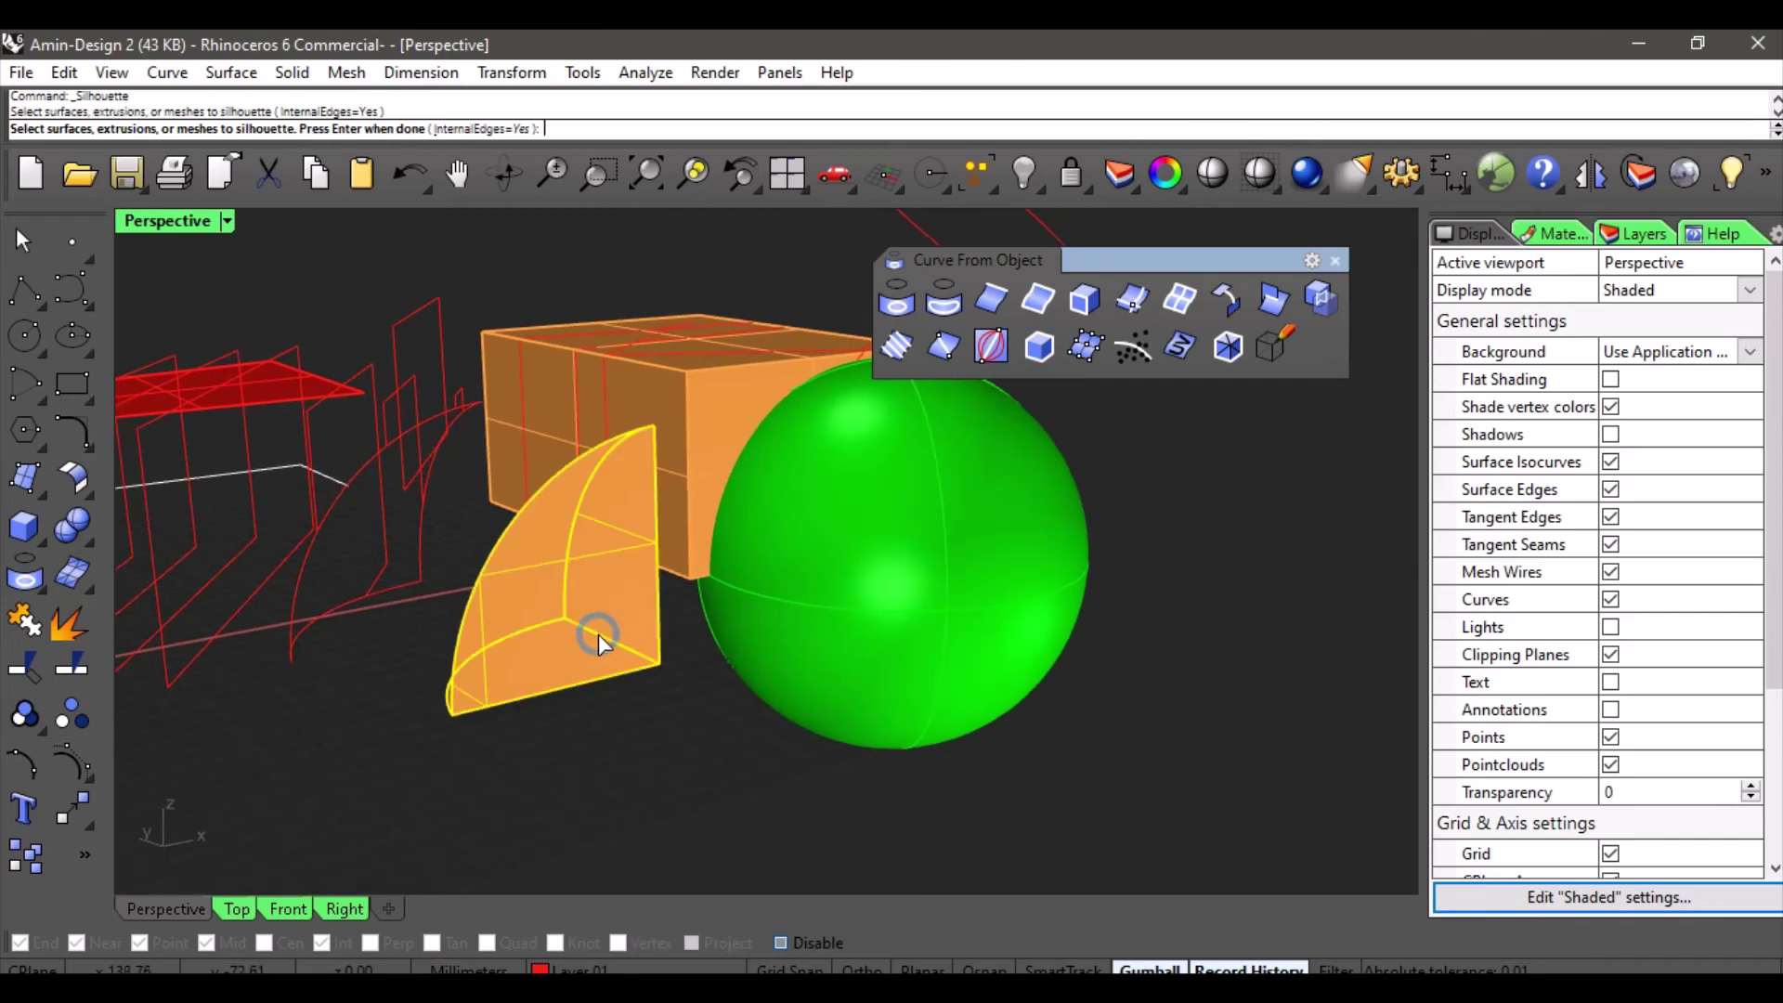
right_click(609, 645)
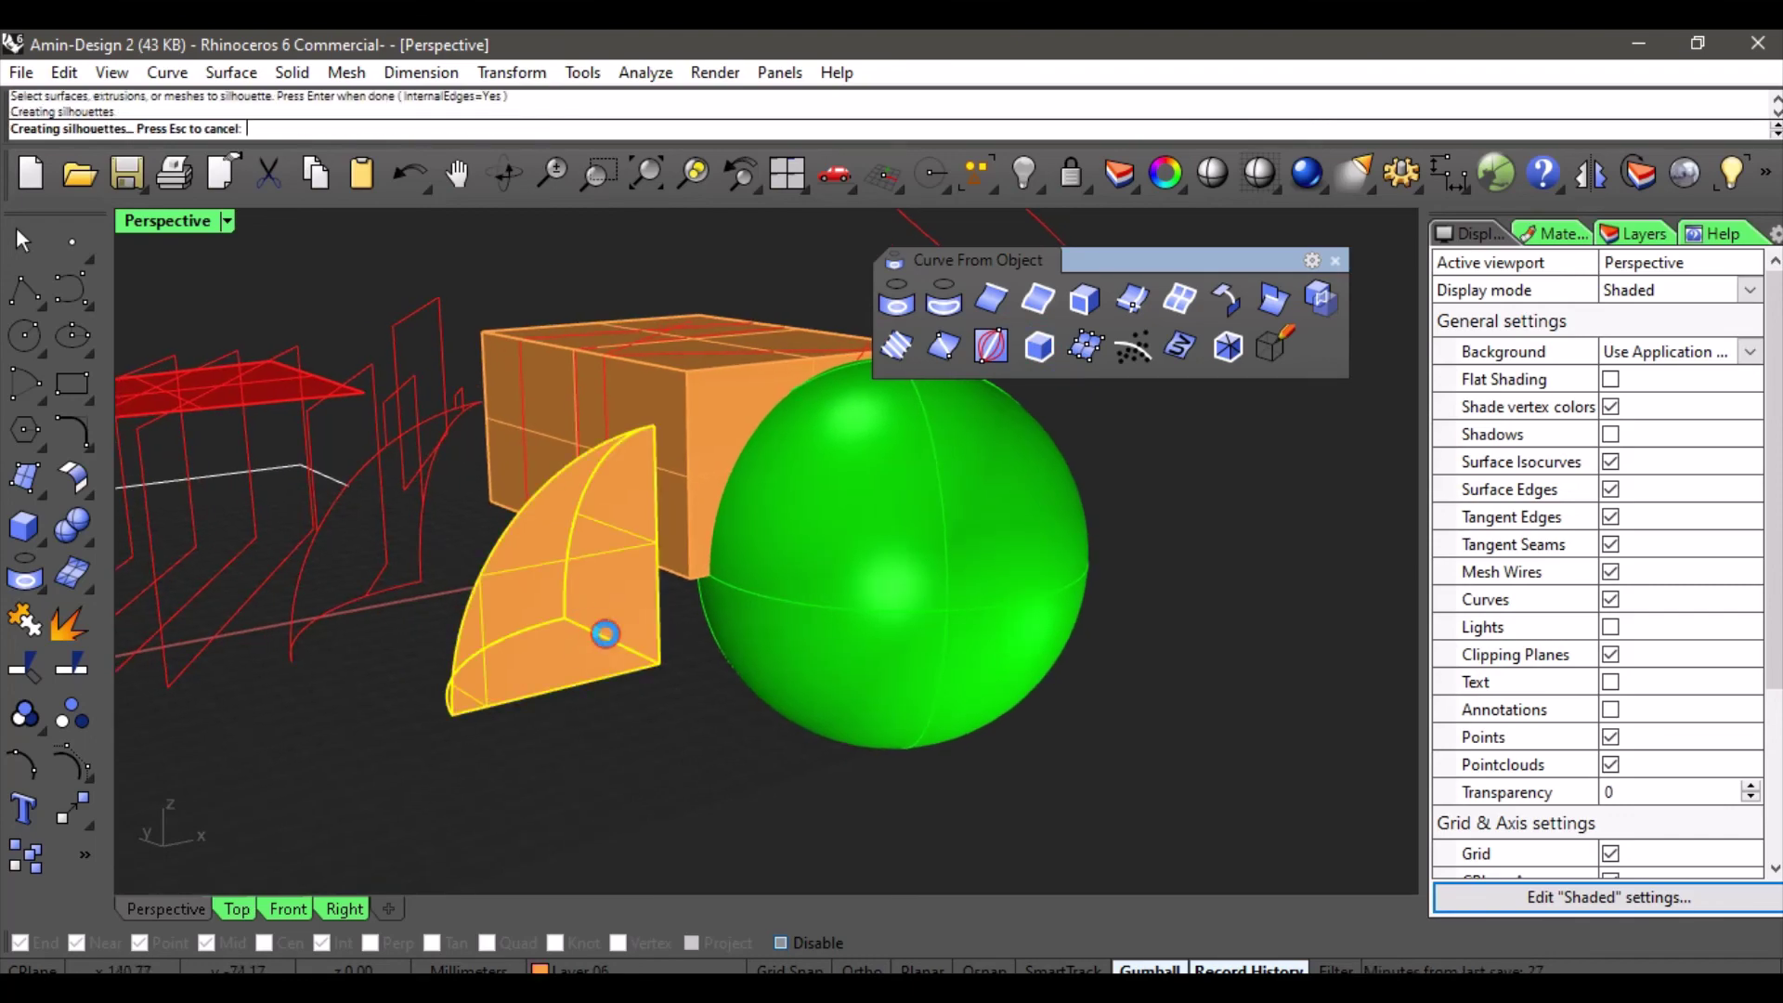
Pull the quarter-round solid's silhouette curves away from it to a free spot in front.
right_drag(638, 643, 797, 705)
drag(648, 708, 1122, 639)
right_drag(1120, 633, 659, 648)
scroll(715, 640, down, 3)
shift+right_drag(769, 632, 742, 687)
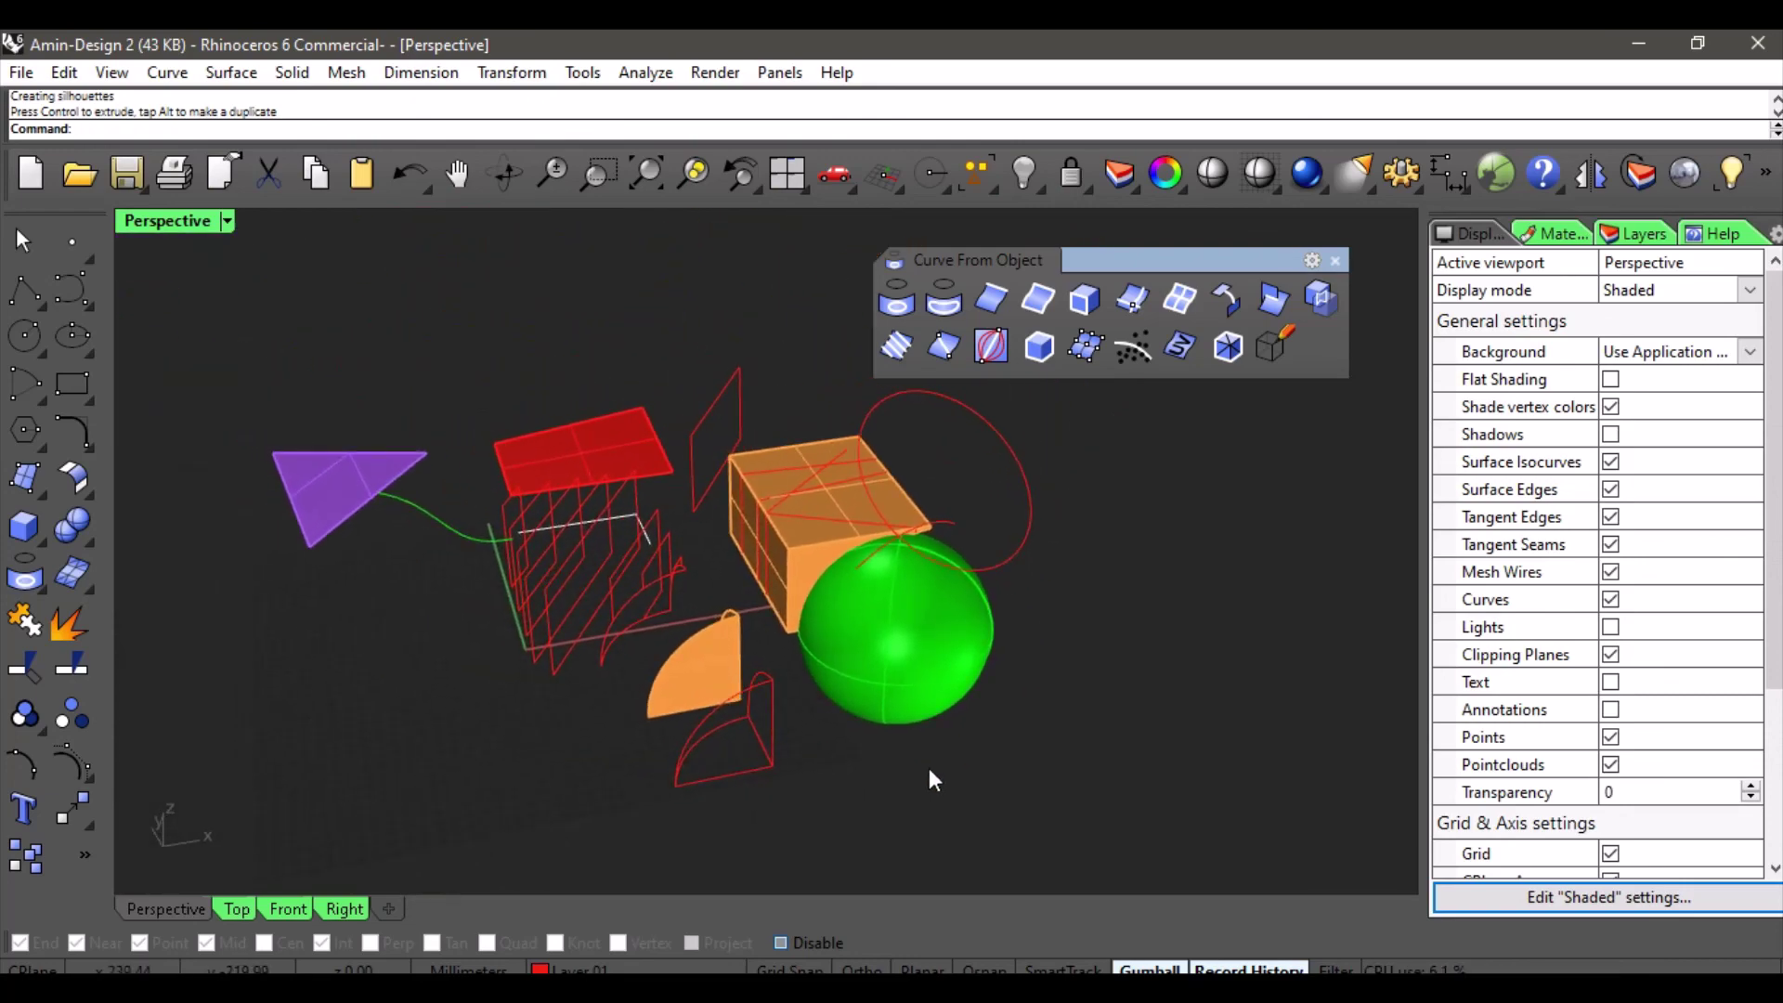